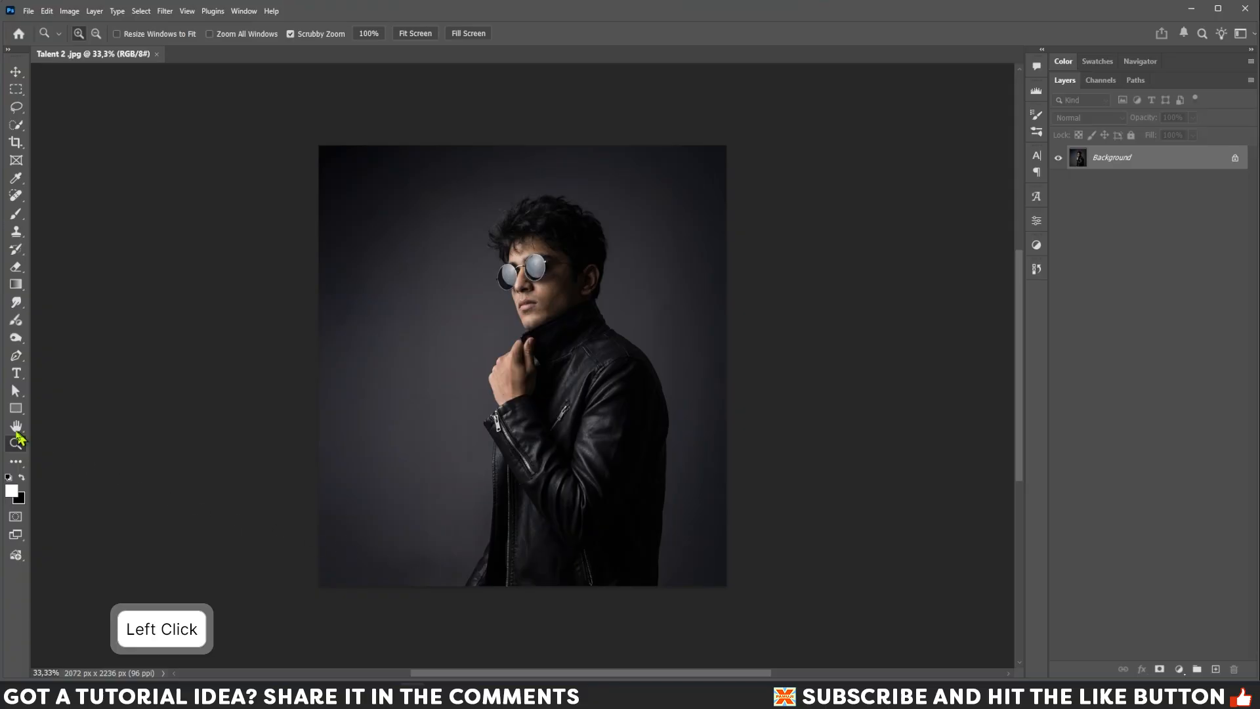
Unlock the background photo layer by converting it to a normal layer named talent.
left_click(417, 34)
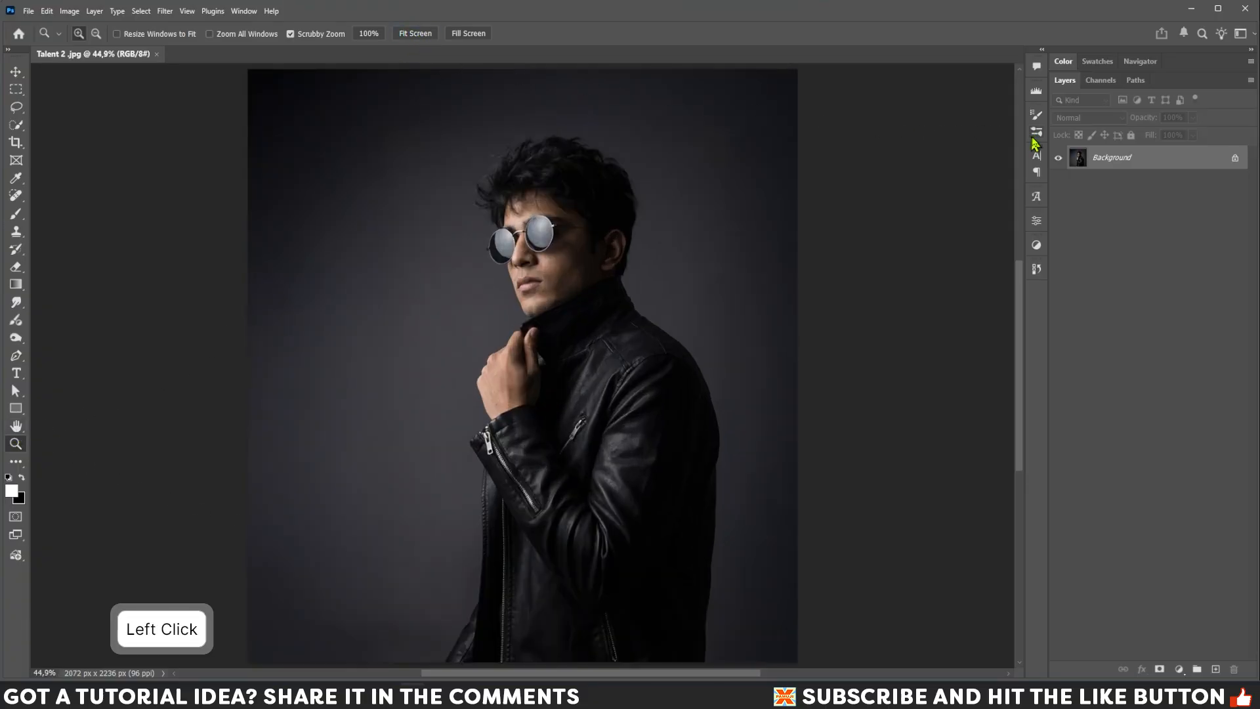
double_click(1109, 159)
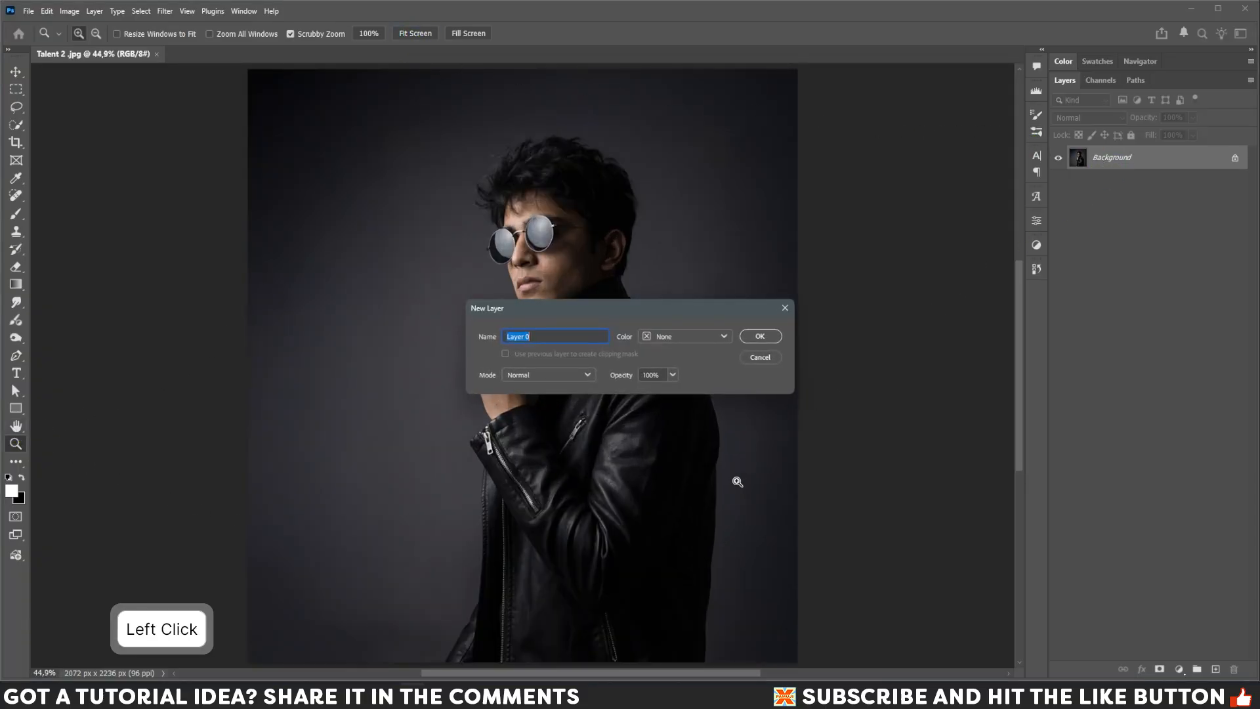
type("talent")
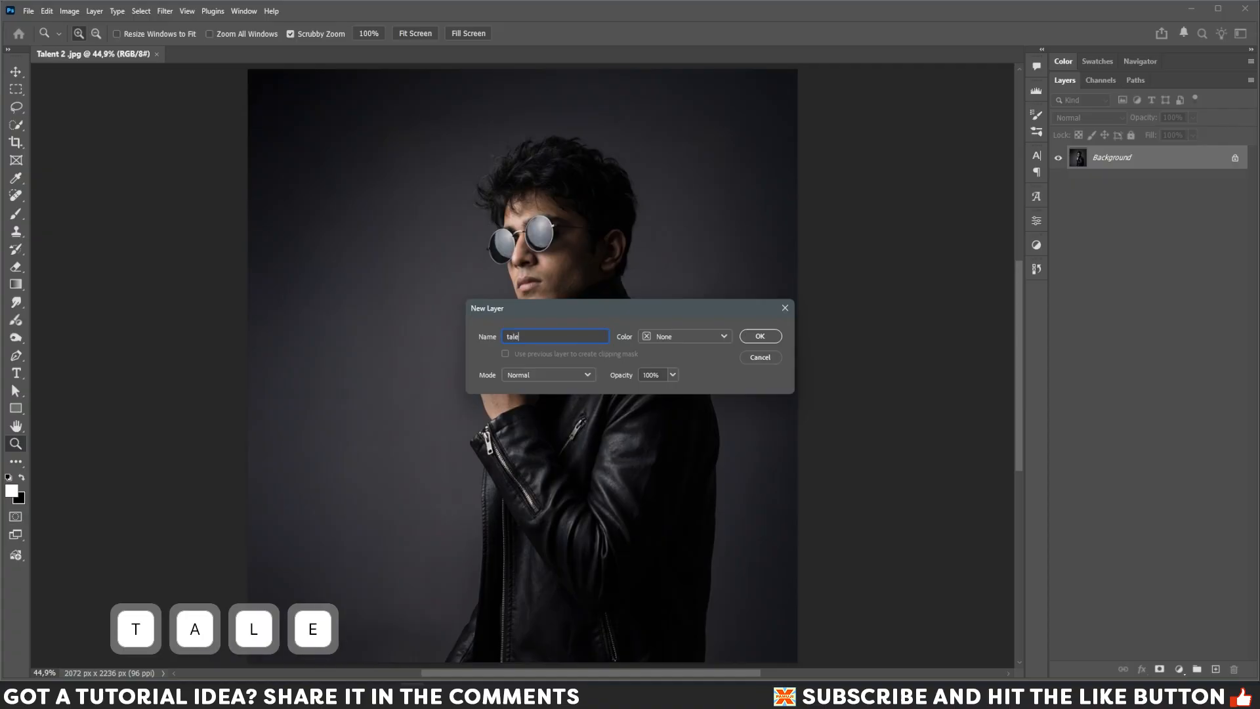
left_click(759, 336)
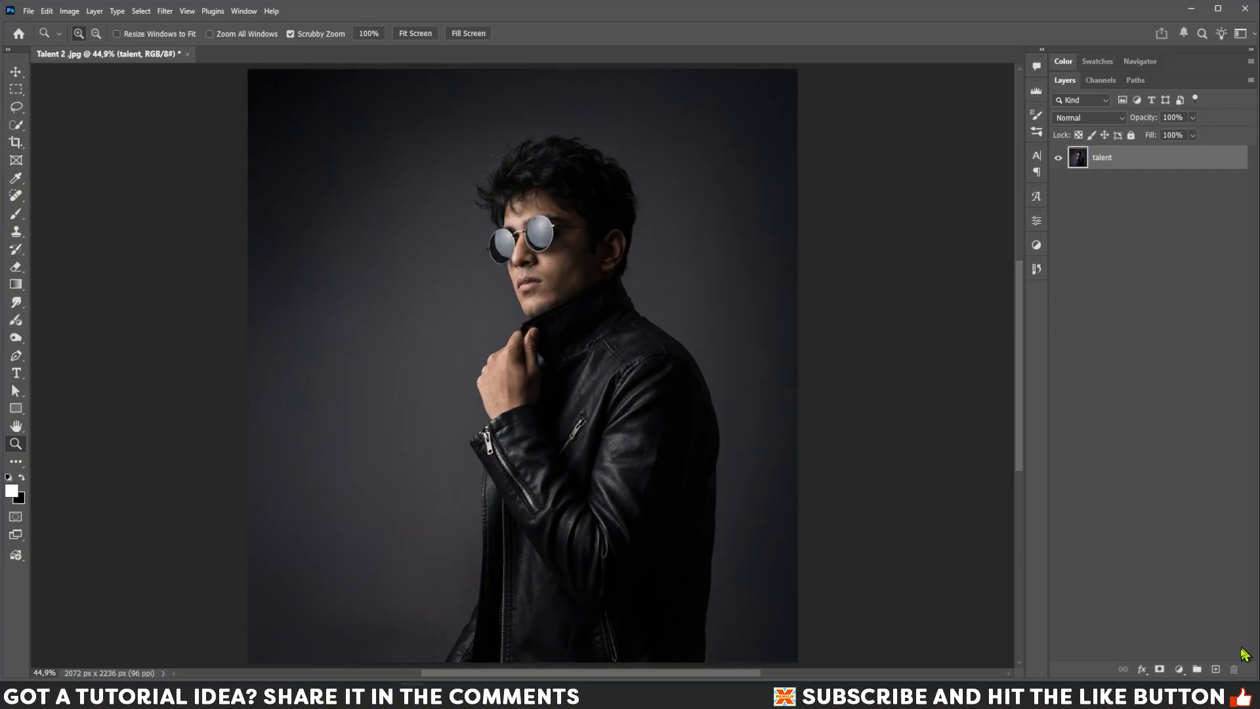
Add a new empty layer and set up the Pen tool in Shape mode with no fill and a white 18.52 px stroke.
left_click(1216, 670)
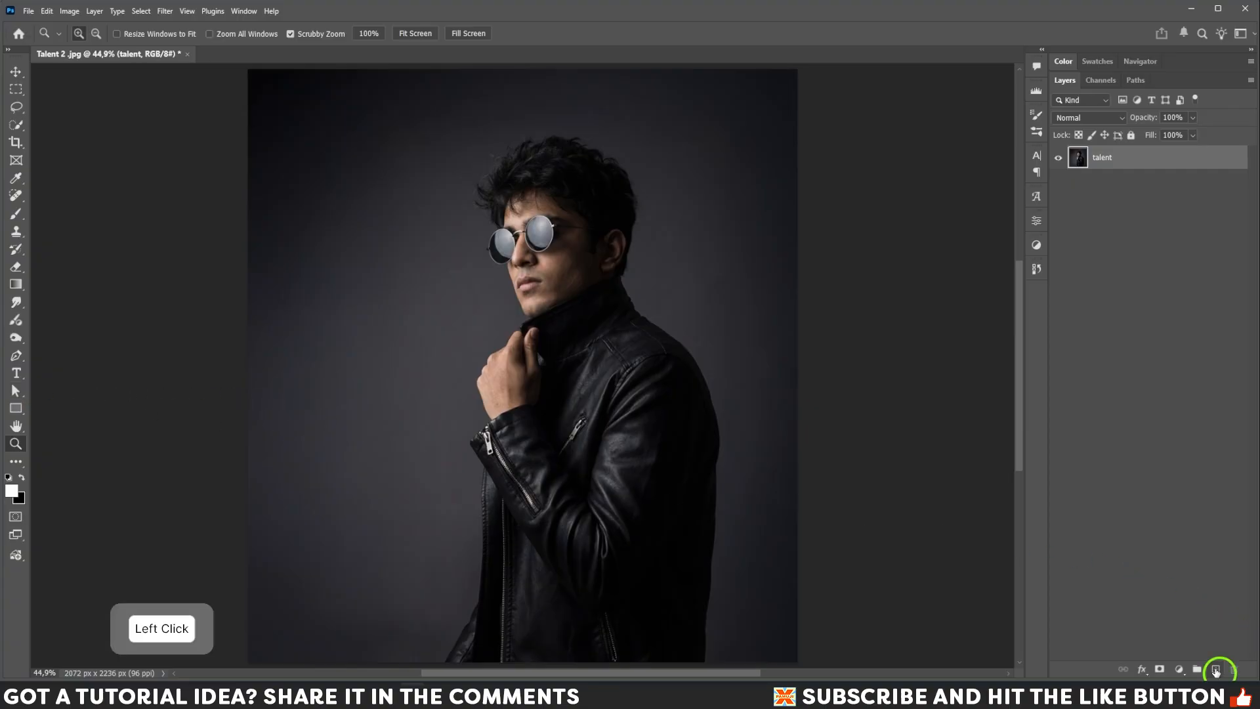
left_click(16, 355)
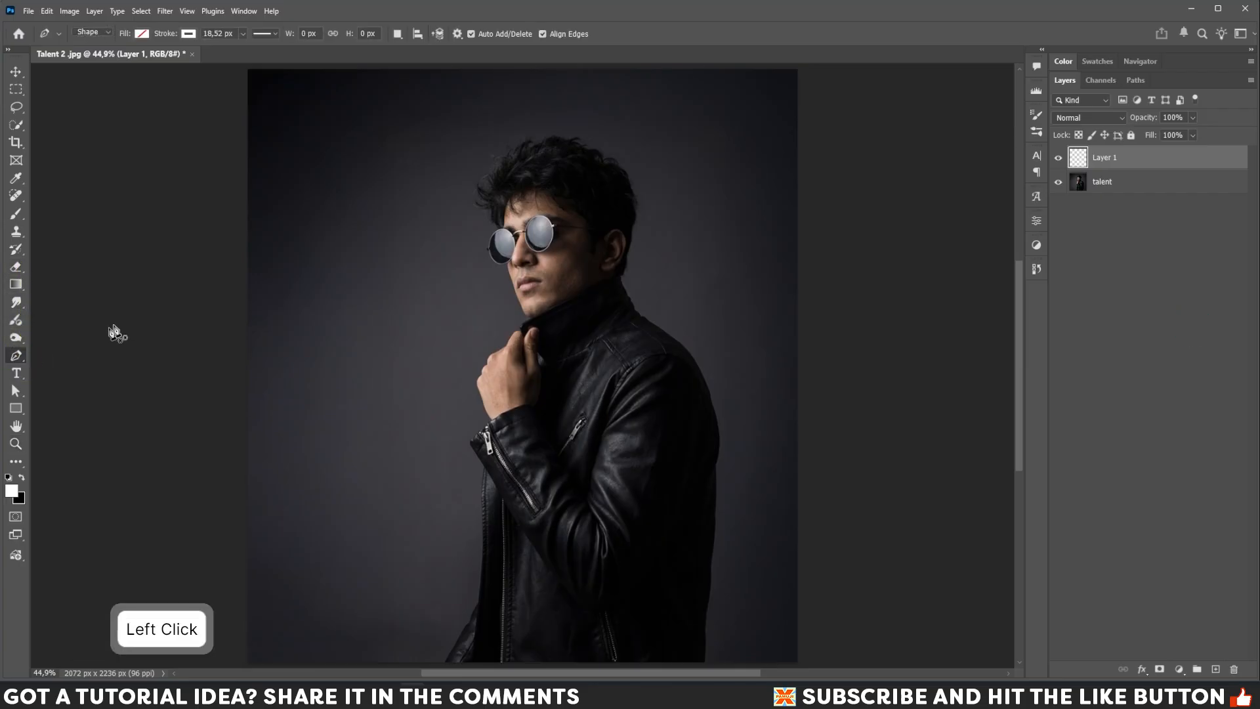
left_click(109, 37)
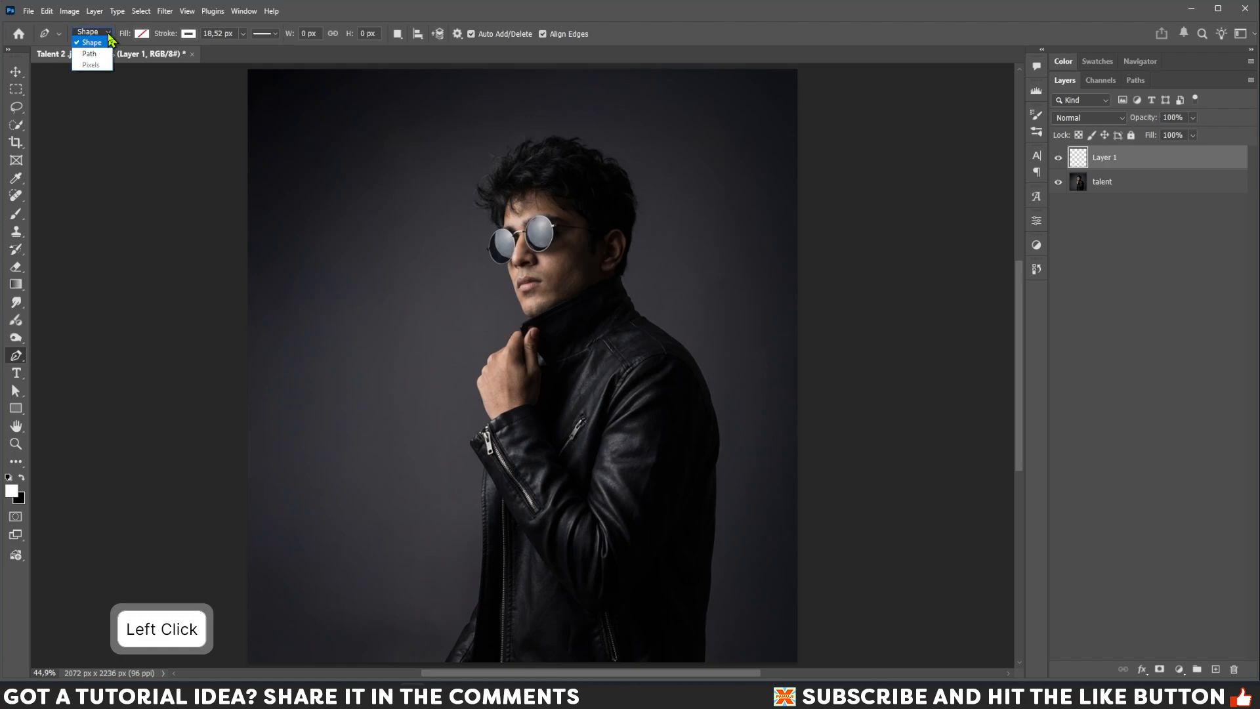
left_click(142, 34)
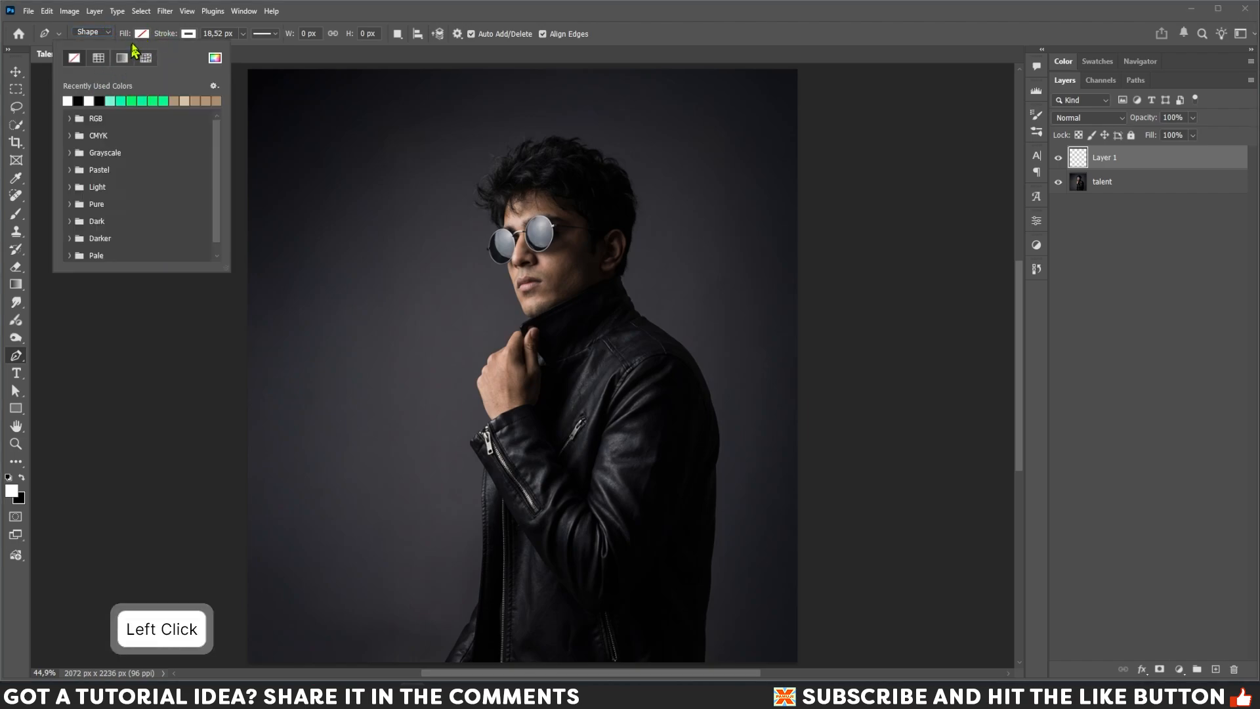
left_click(288, 57)
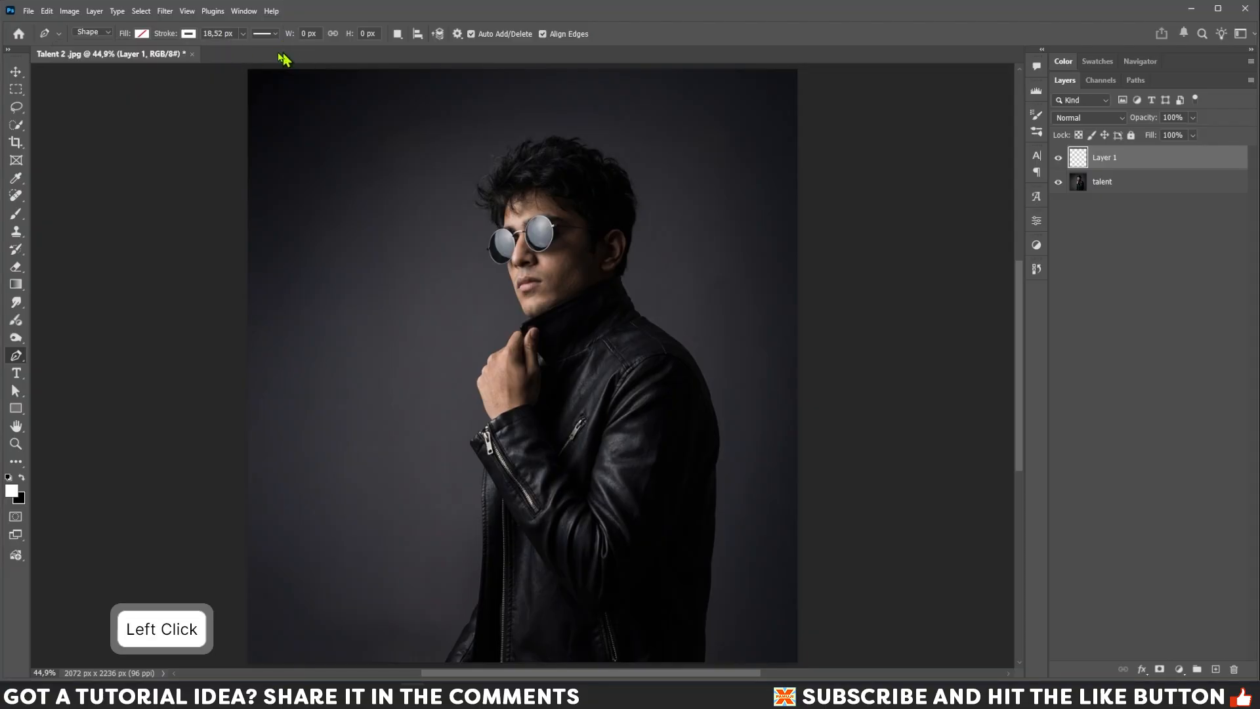
left_click(189, 36)
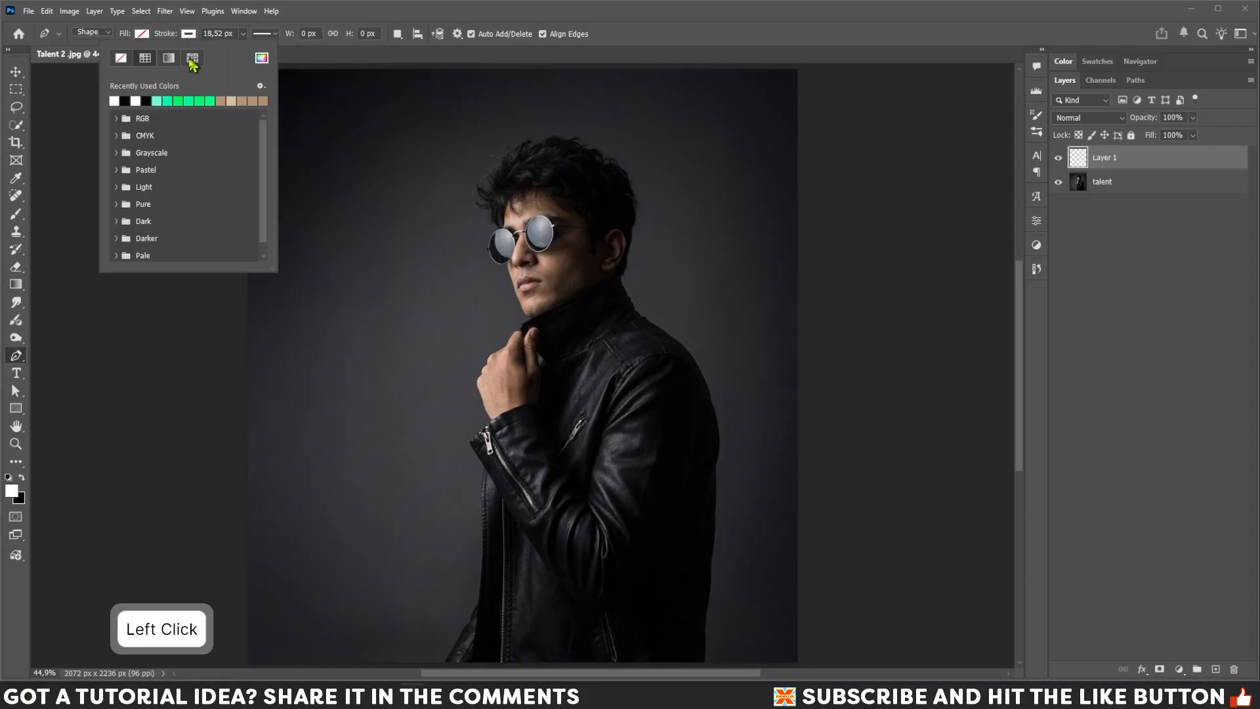
left_click(357, 58)
left_click(275, 34)
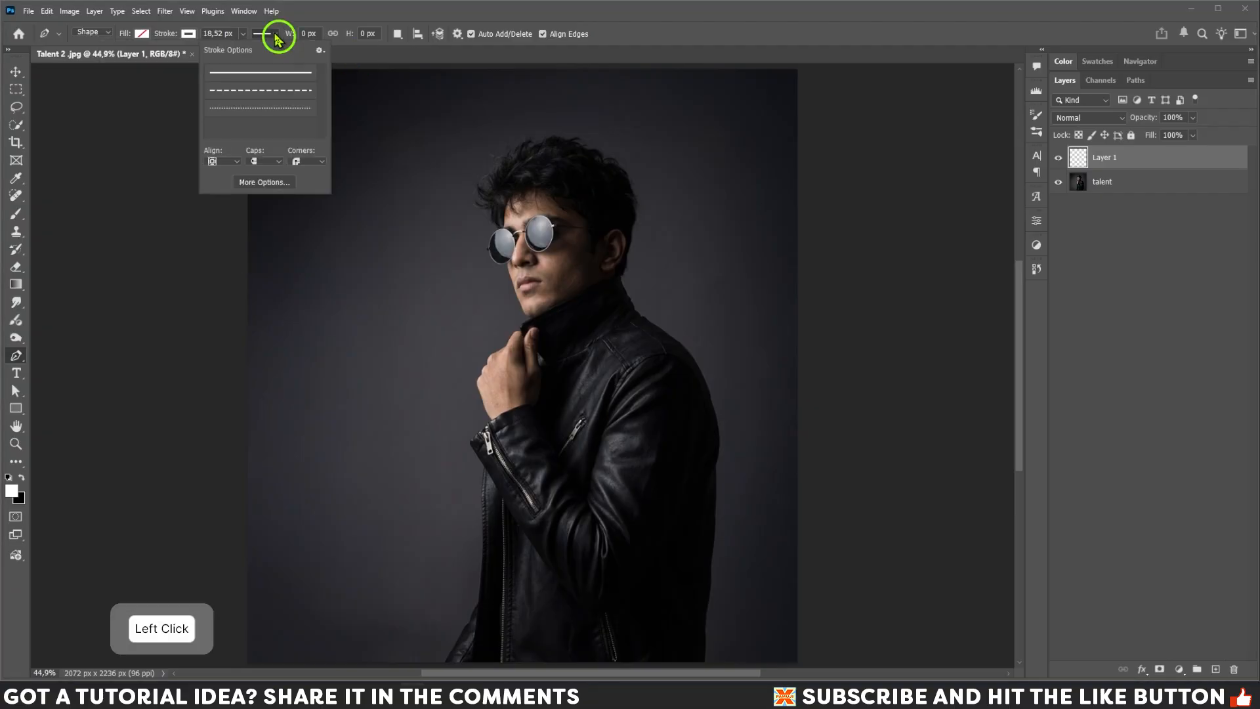
left_click(323, 162)
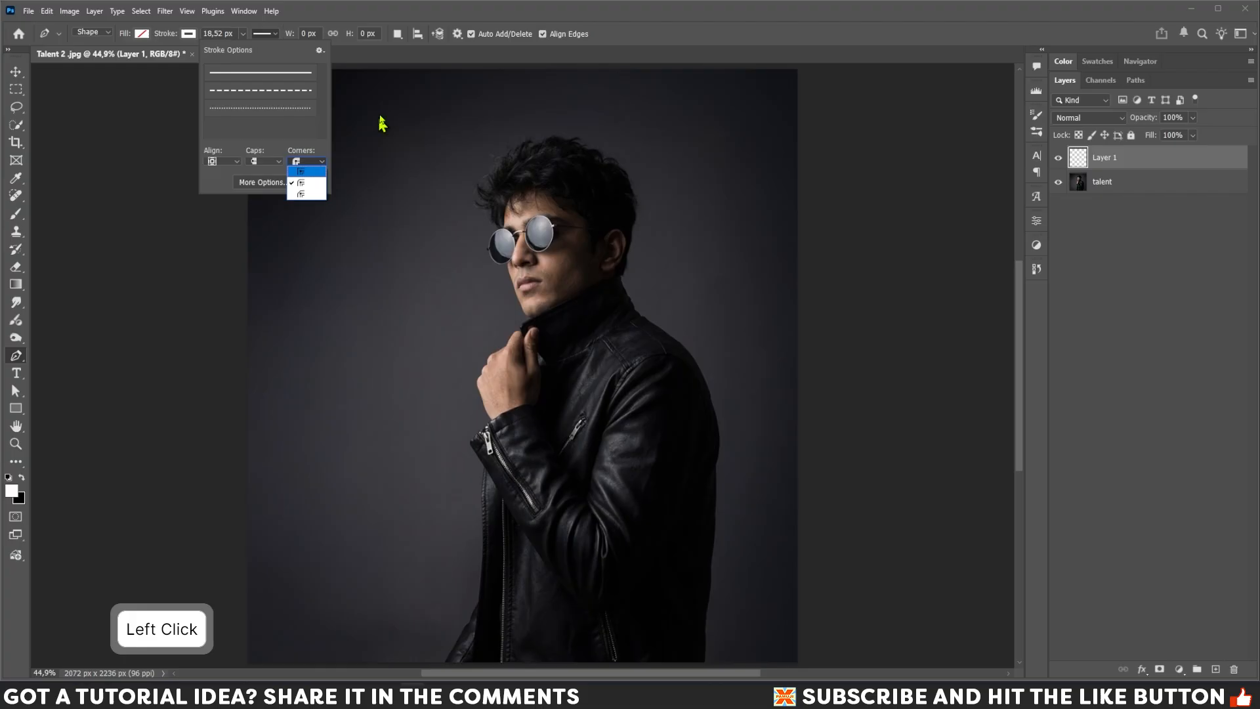
left_click(395, 63)
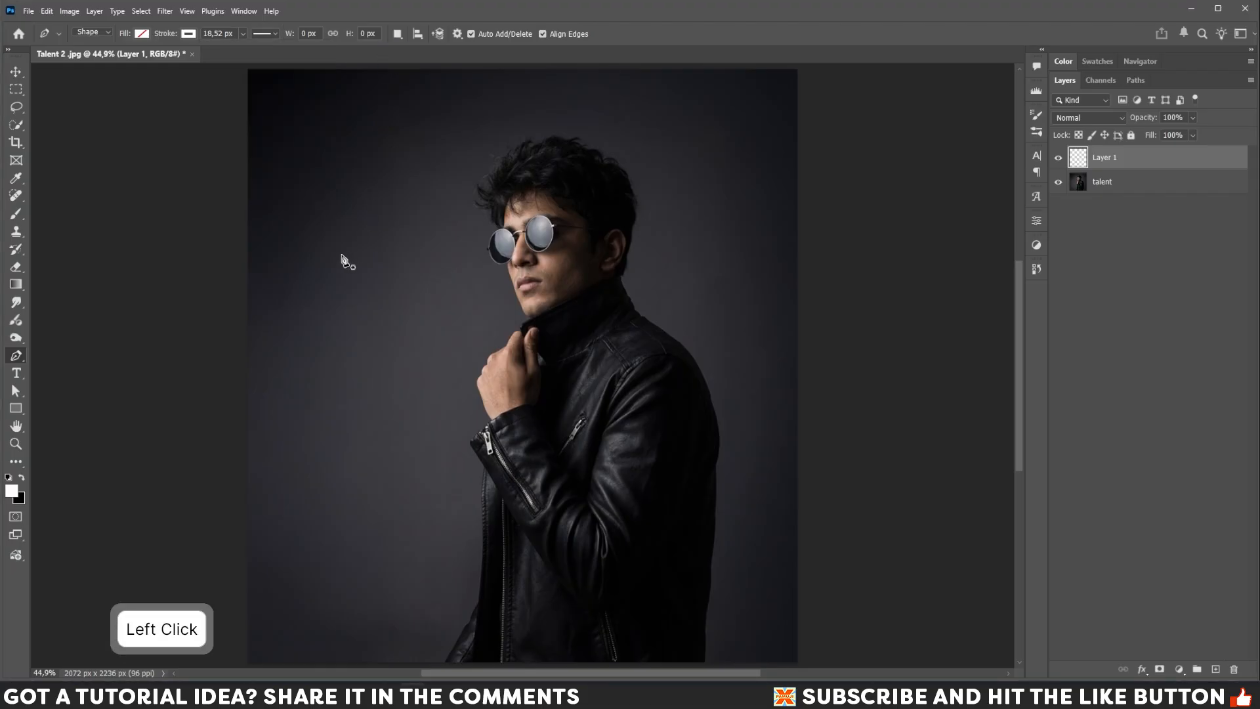
Draw a closed triangle path with the Pen tool across the man's face and chest.
left_click(383, 279)
left_click(740, 382)
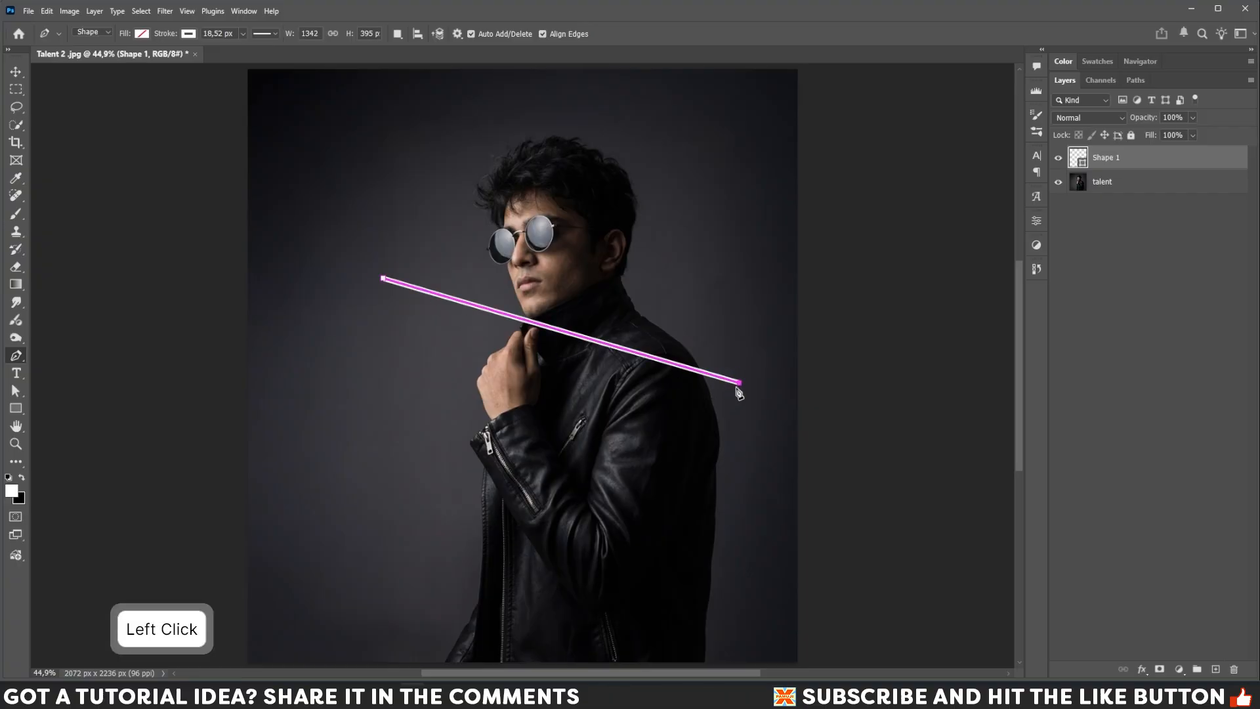
left_click(405, 504)
left_click(384, 280)
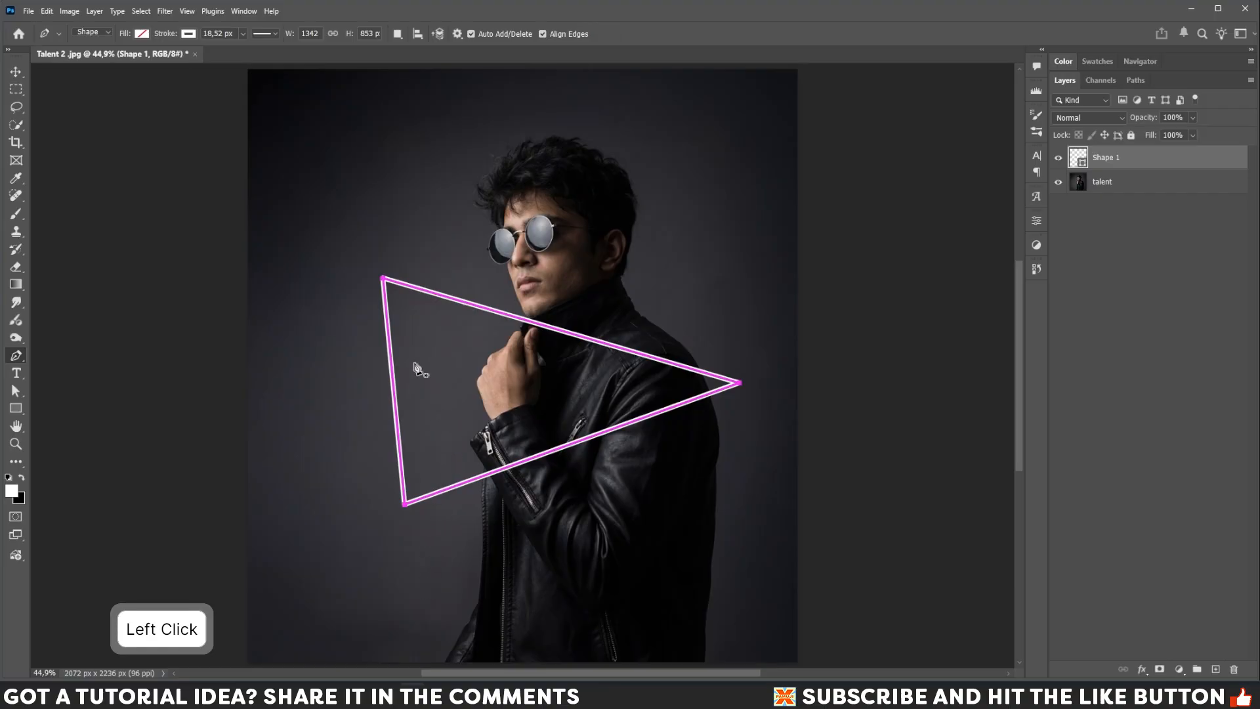
Reshape the triangle with the Direct Selection Tool, moving its top, bottom and right corners into new positions.
left_click(14, 394)
right_click(13, 395)
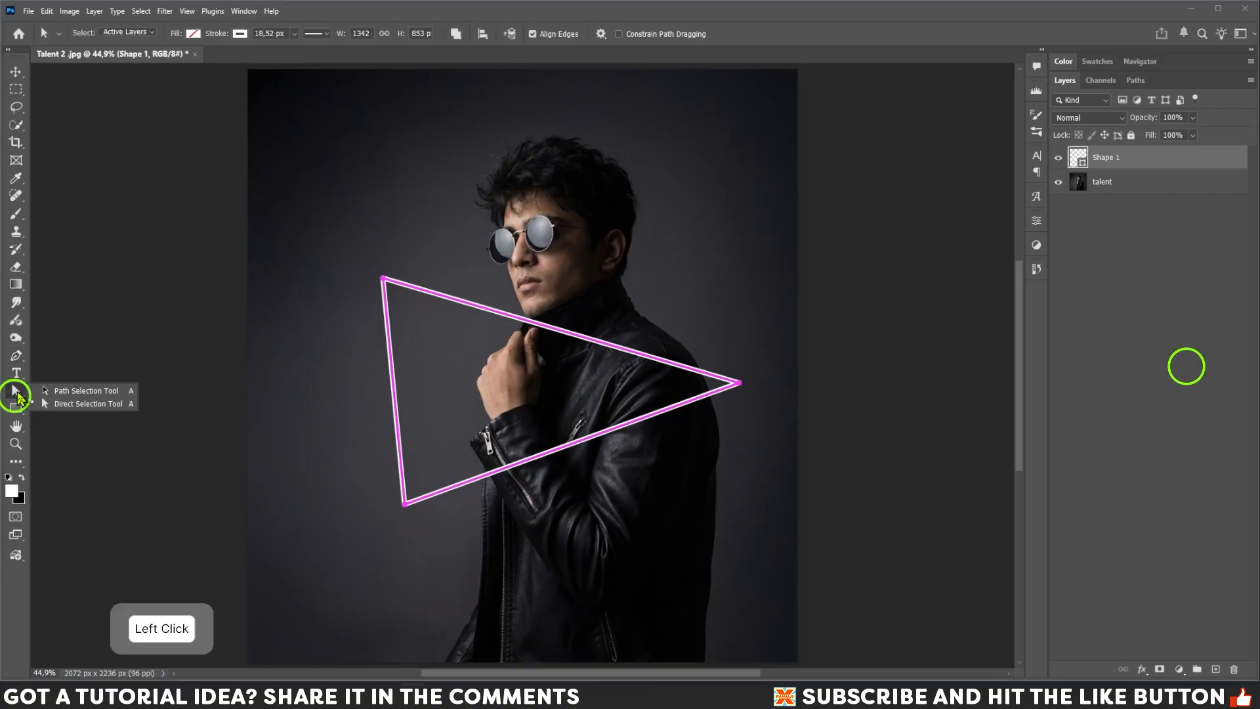
left_click(45, 402)
left_click_drag(355, 257, 381, 245)
left_click(388, 281)
left_click_drag(755, 425, 774, 330)
left_click(741, 383)
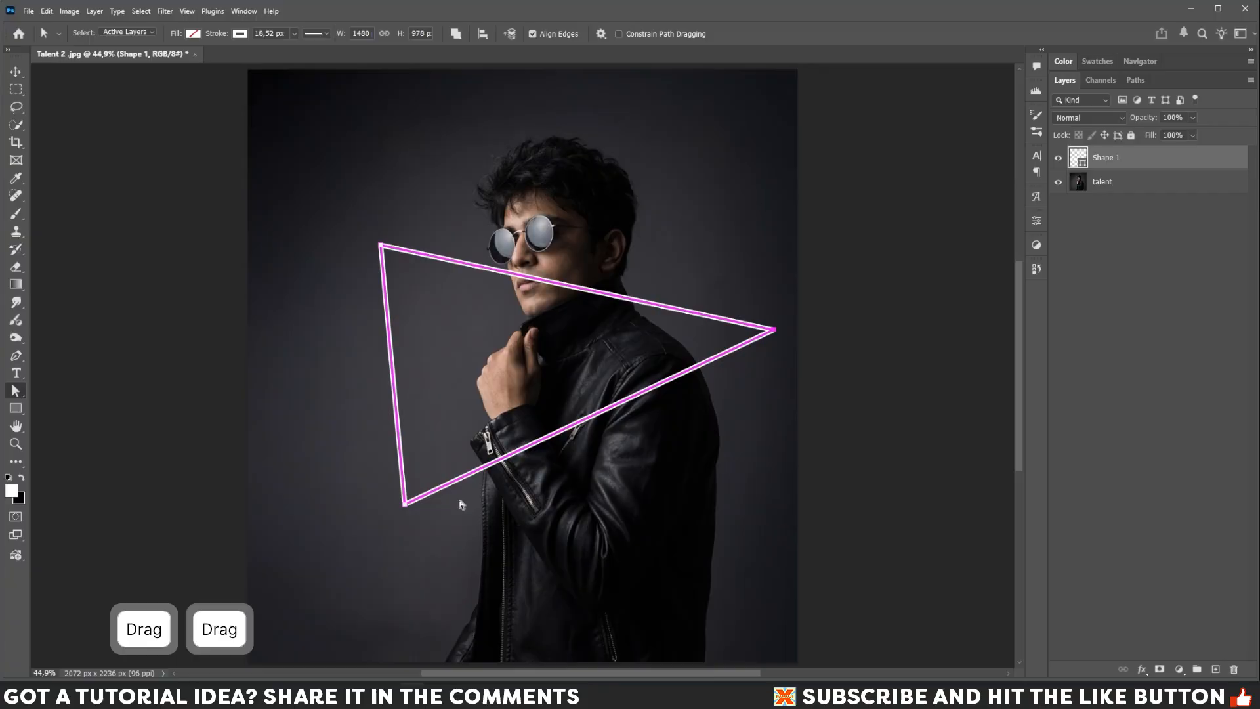
left_click(412, 516)
left_click_drag(408, 510, 405, 546)
left_click(774, 333)
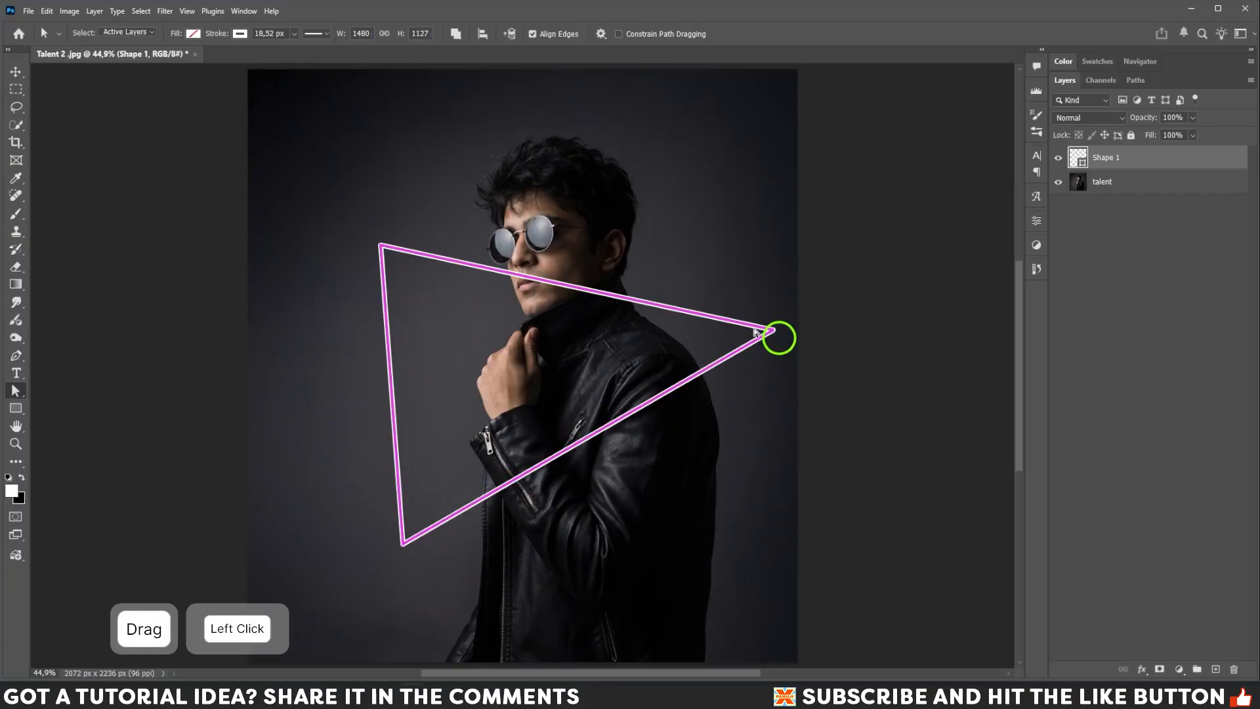
left_click_drag(789, 323, 745, 321)
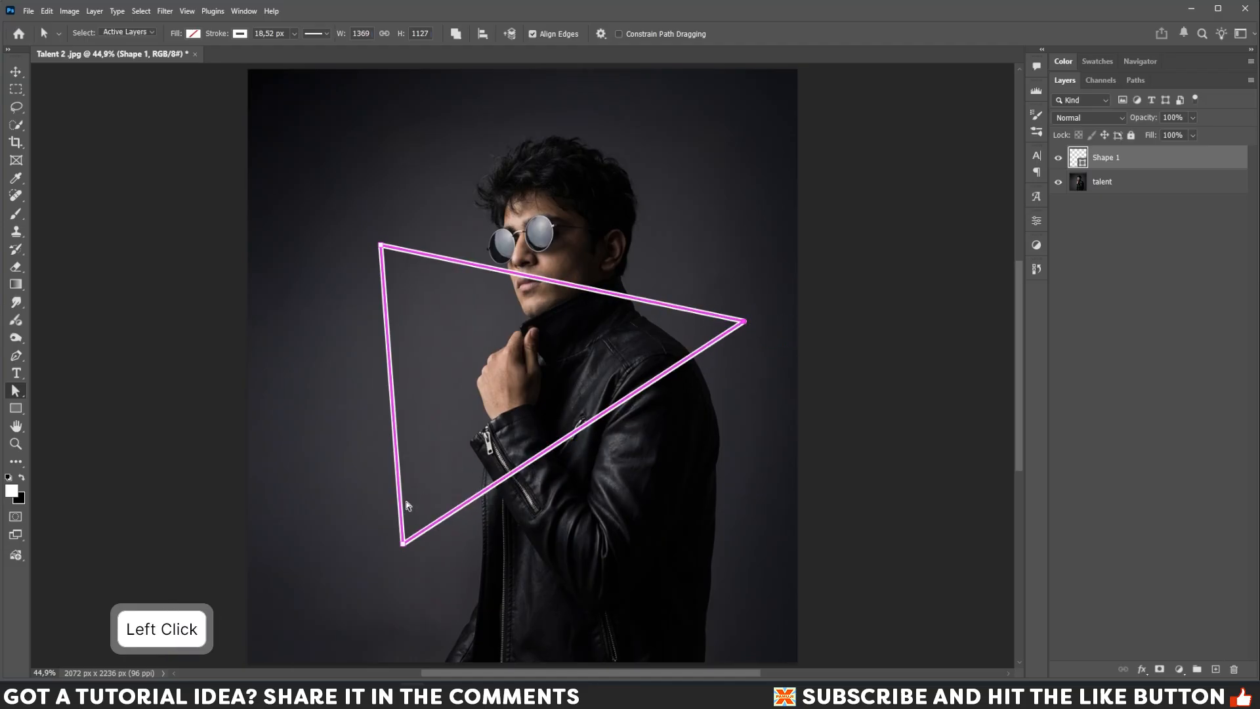
Increase the triangle's stroke width to 25.40 px and nudge its top corner slightly downward.
left_click(295, 33)
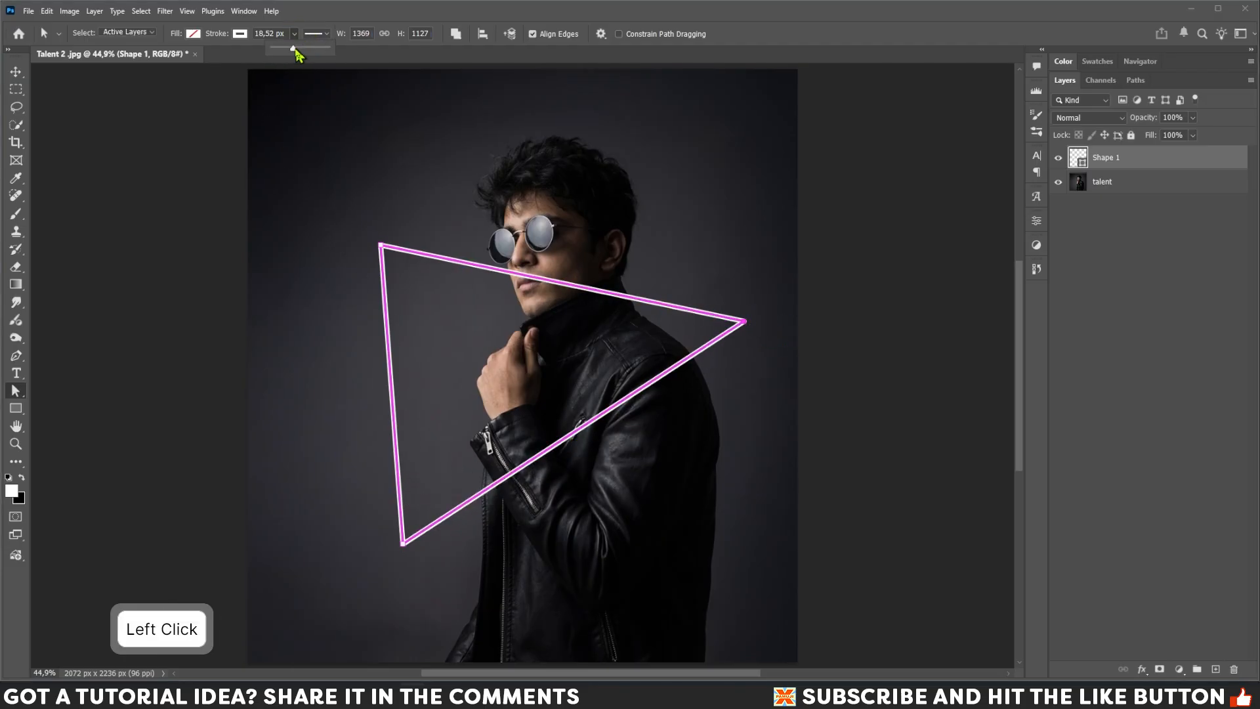
left_click_drag(295, 49, 299, 52)
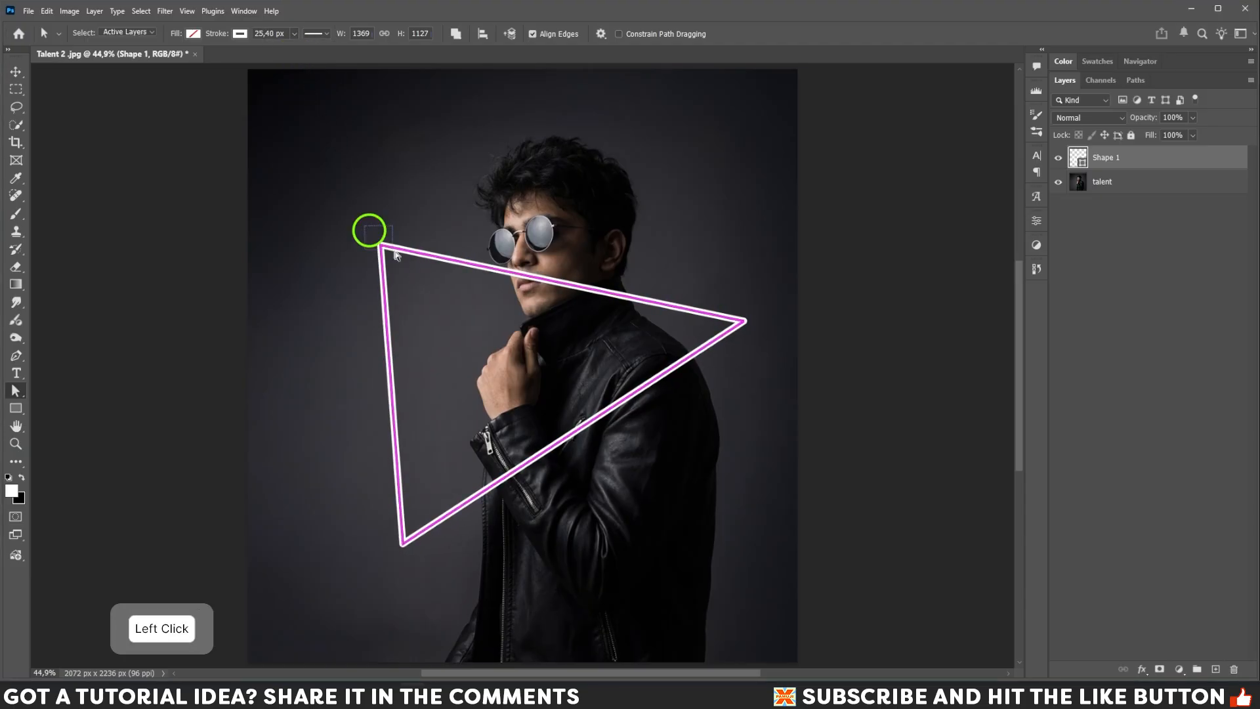
left_click_drag(380, 246, 386, 259)
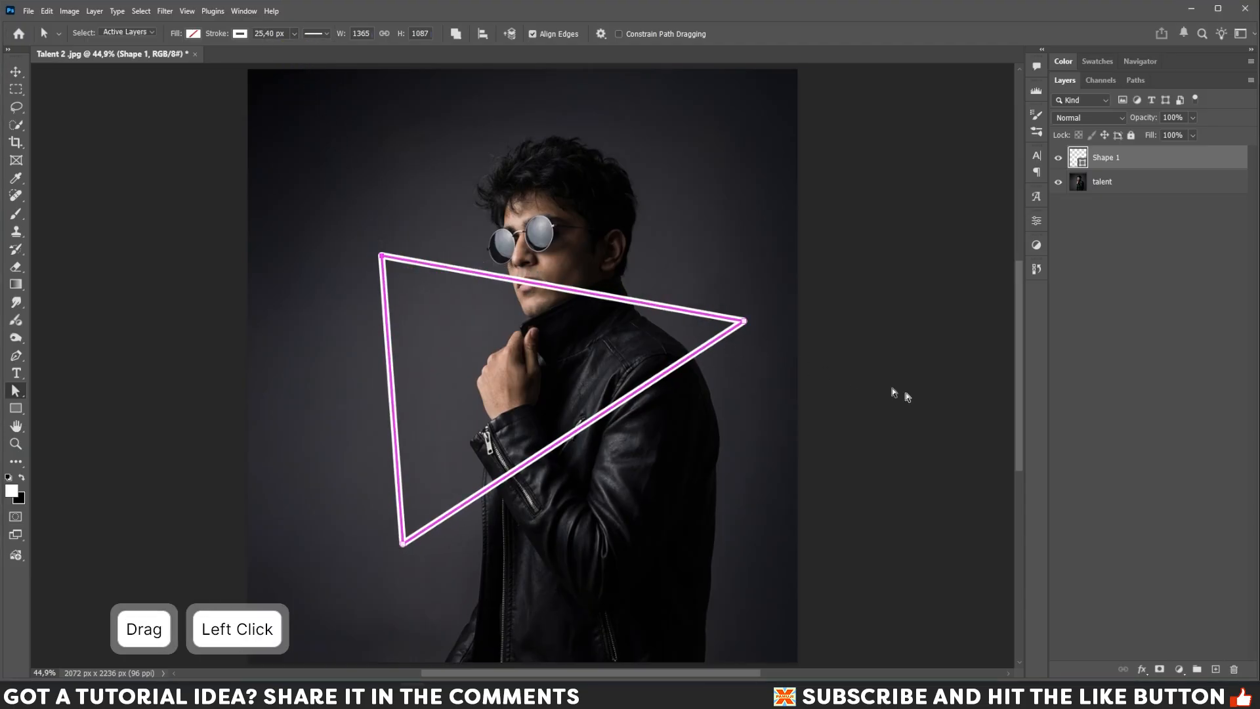
Open the shape layer's layer style and apply a green Color Overlay.
left_click(1142, 671)
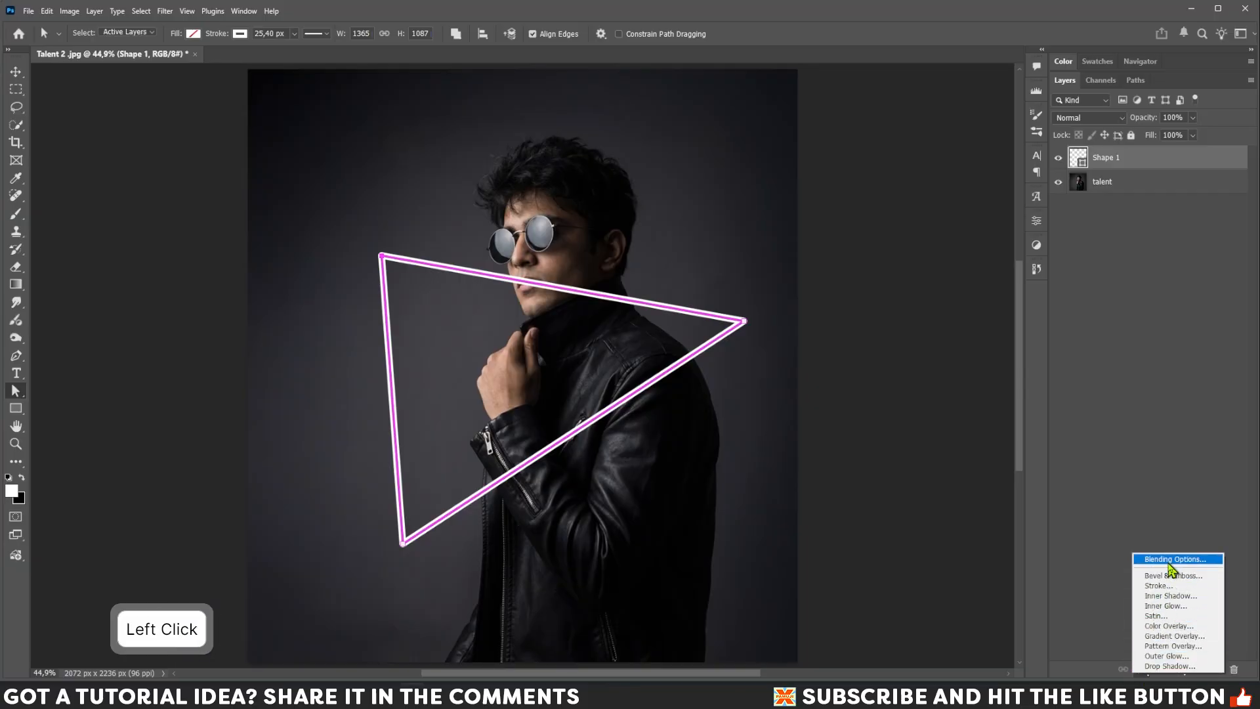
left_click(1172, 563)
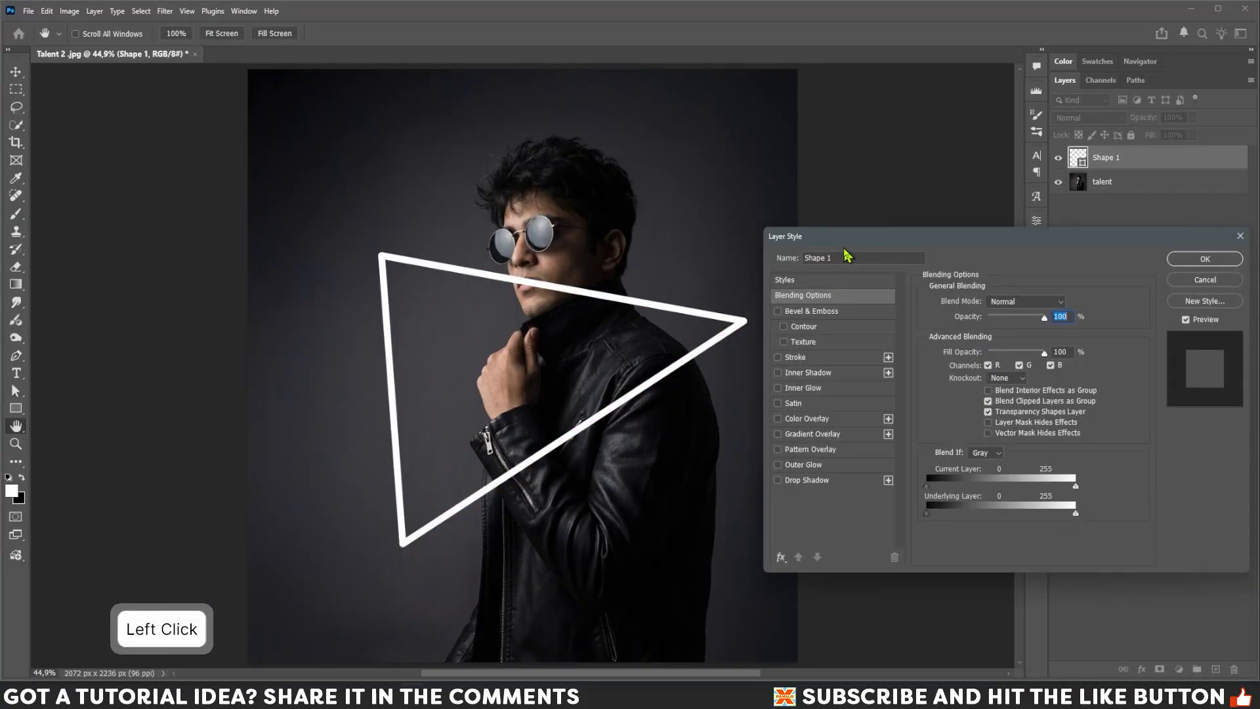
left_click_drag(846, 243, 778, 190)
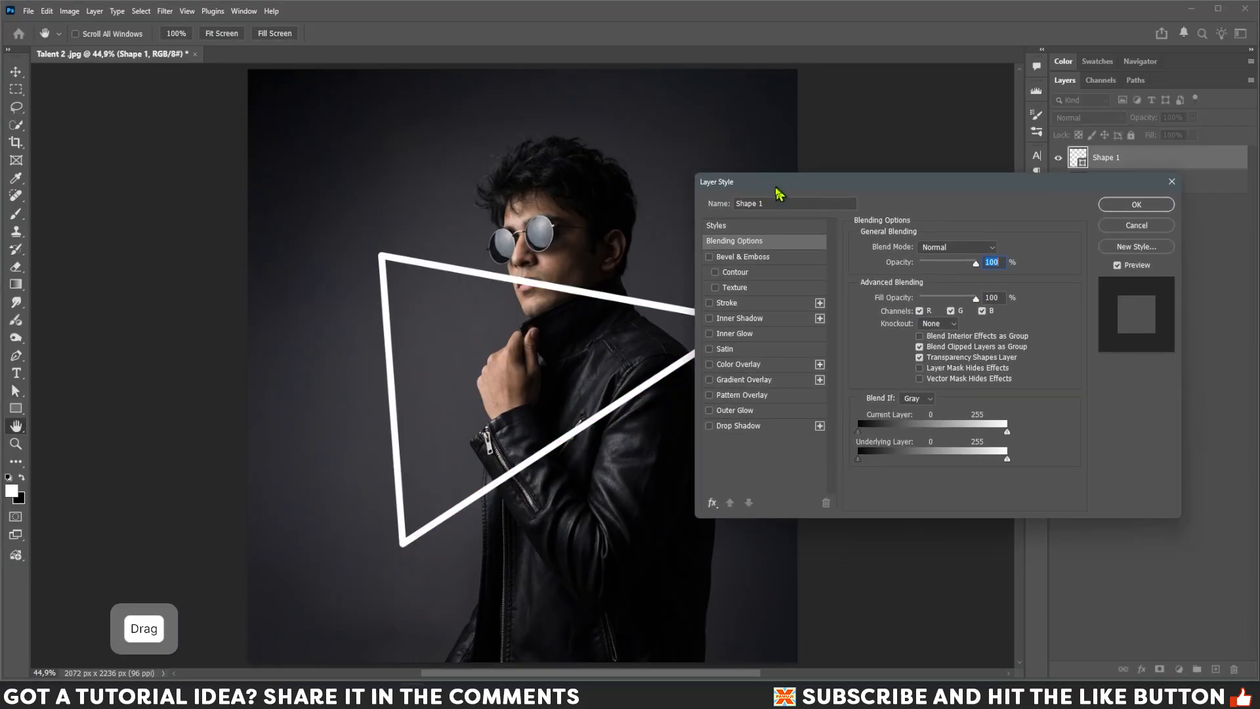
left_click(729, 367)
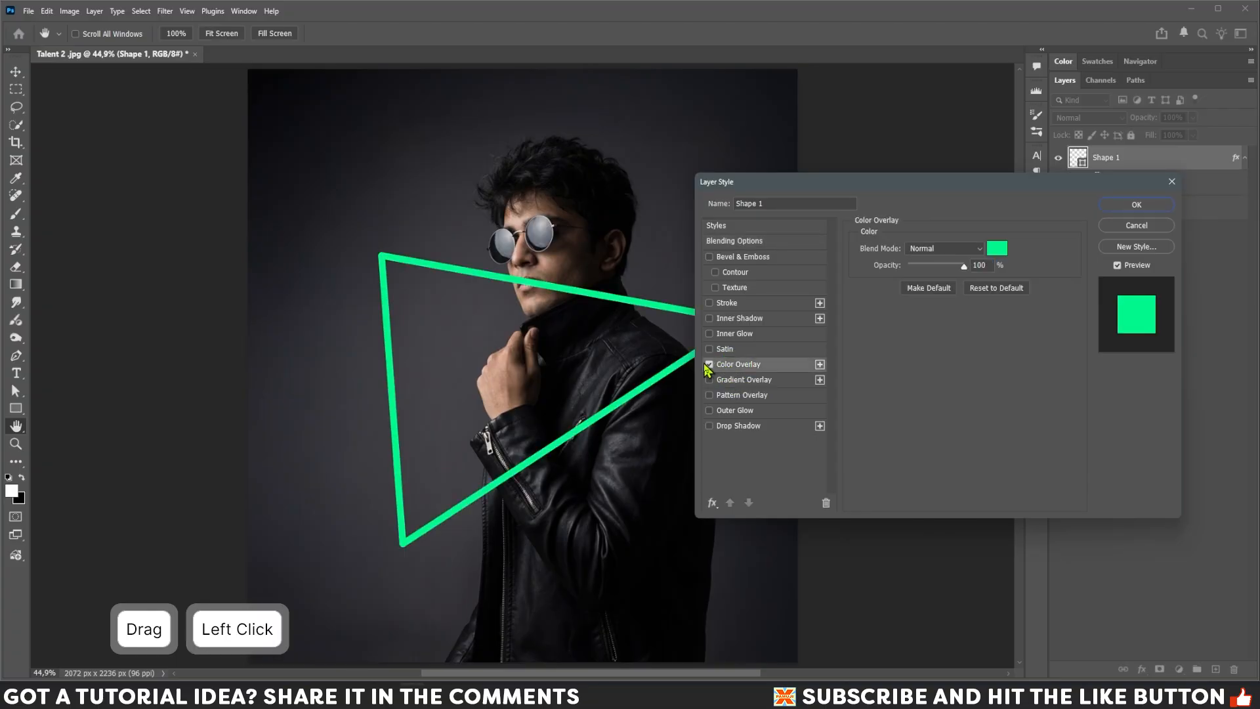
left_click(709, 365)
left_click(709, 367)
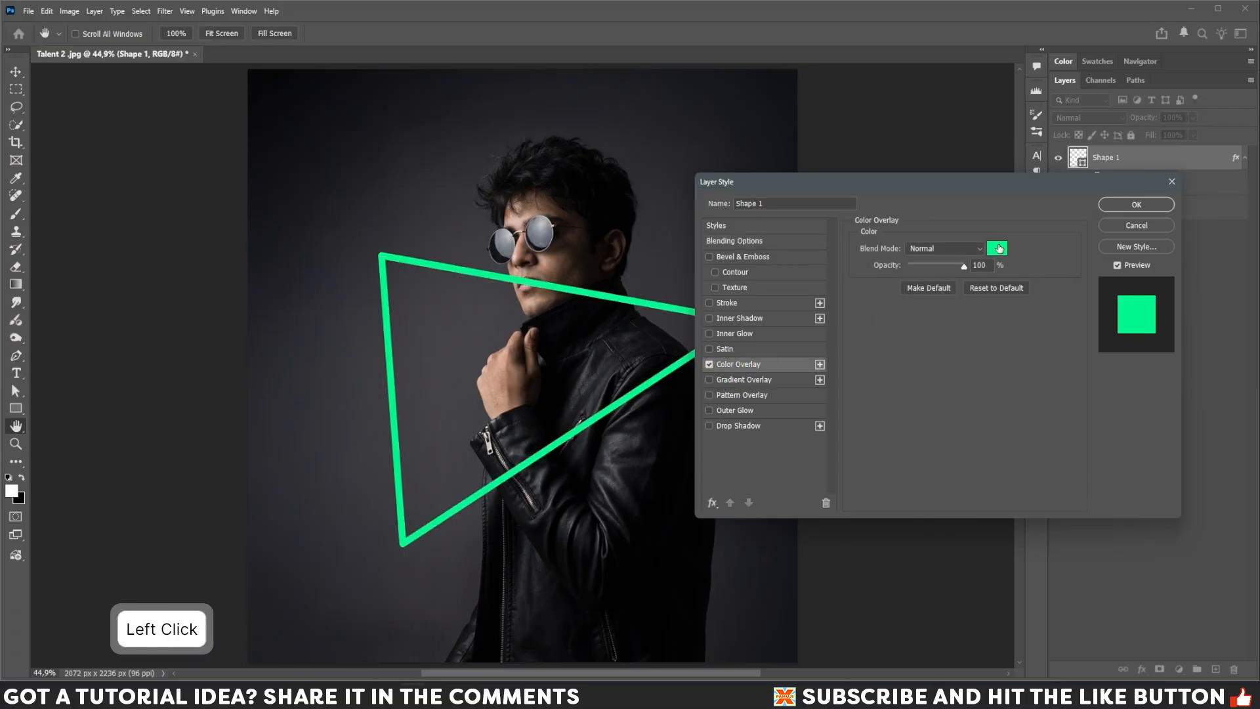
left_click_drag(965, 186, 1032, 231)
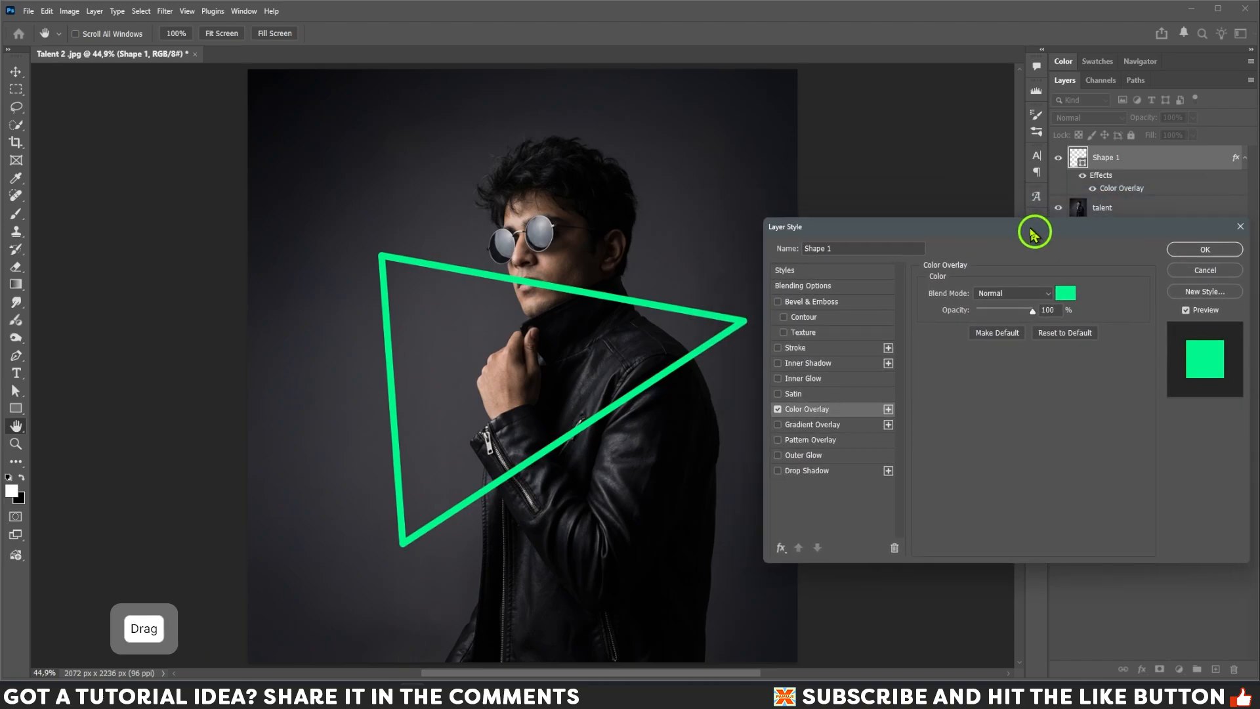
Enable the Inner Glow and Outer Glow effects on the shape.
left_click(817, 381)
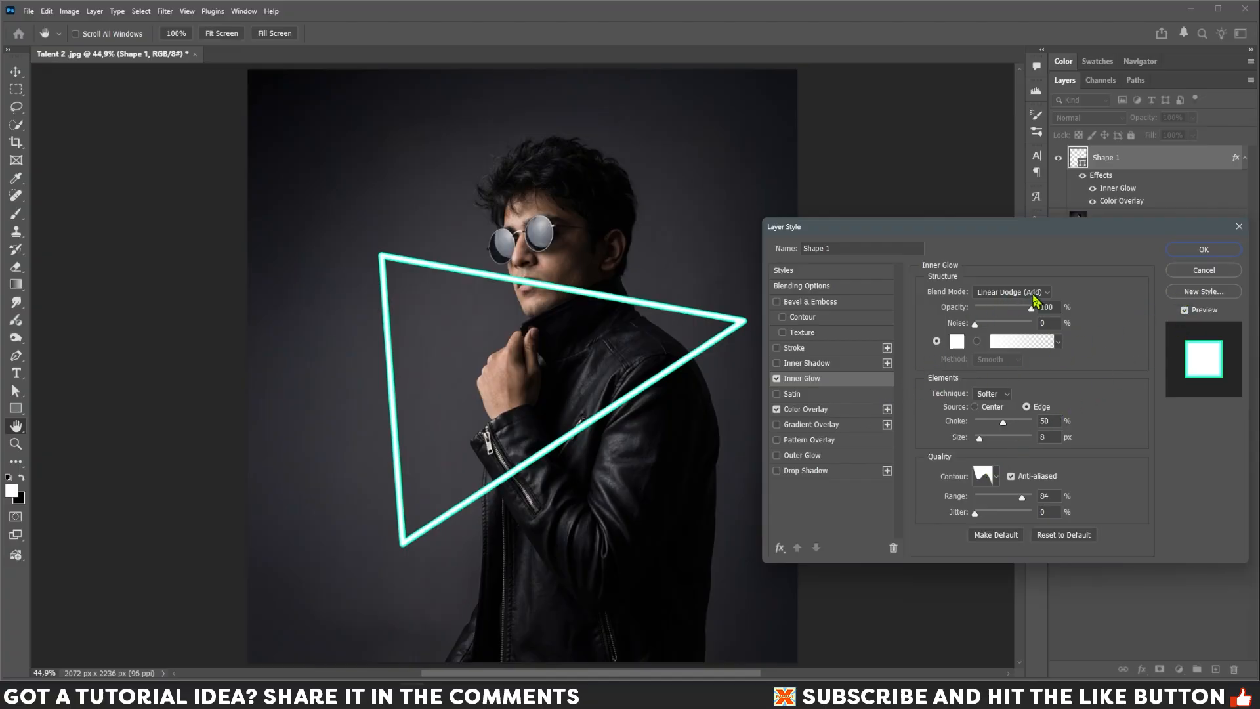
left_click(795, 459)
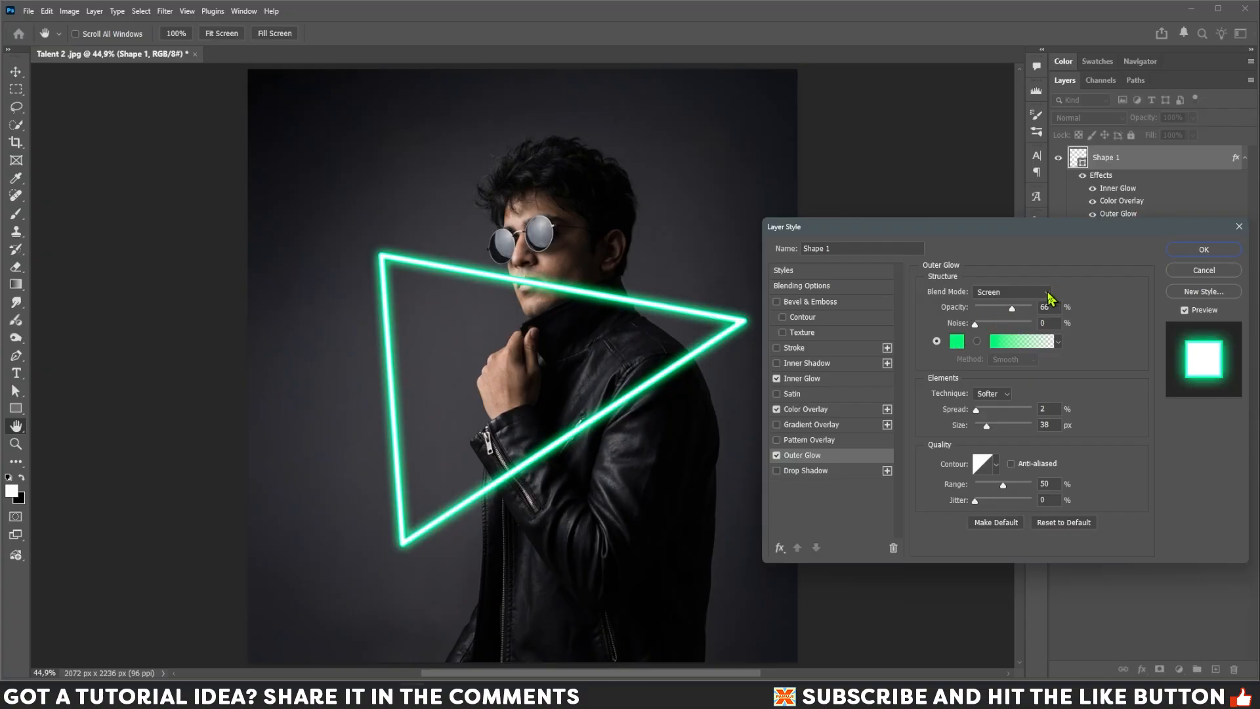
Set the Outer Glow blend mode to Linear Dodge (Add) and its opacity to 44%.
left_click(1048, 297)
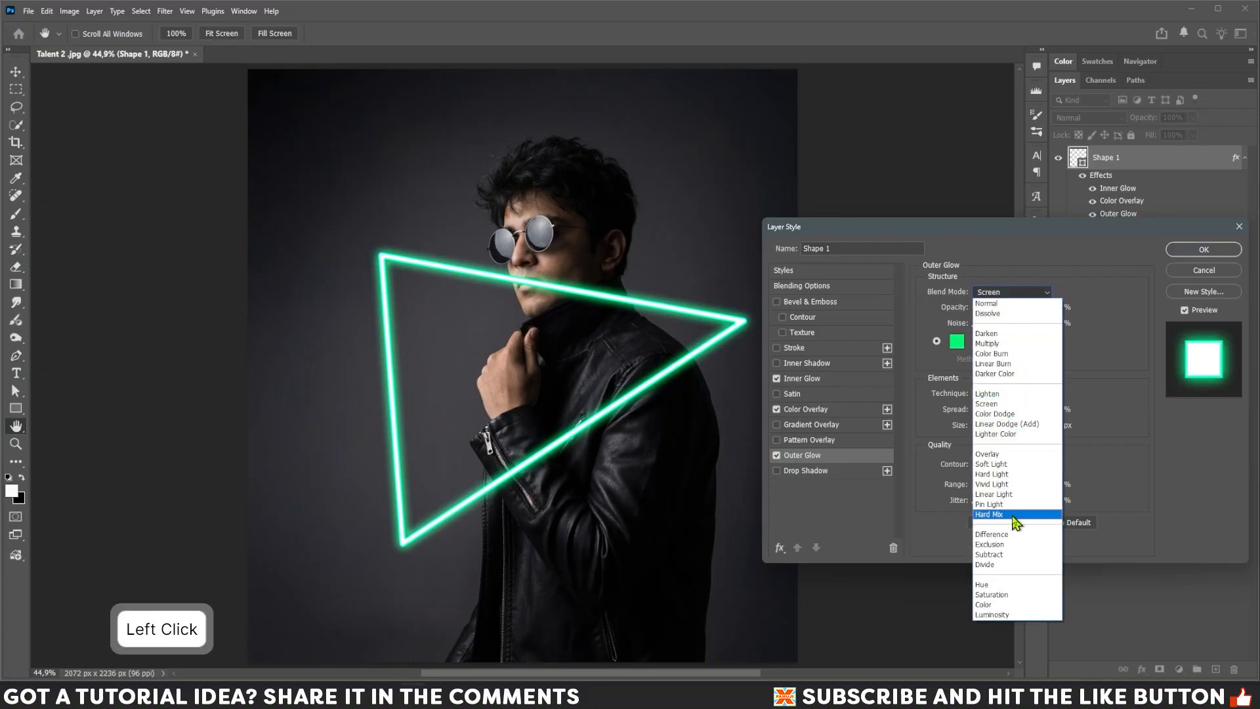
left_click(1008, 425)
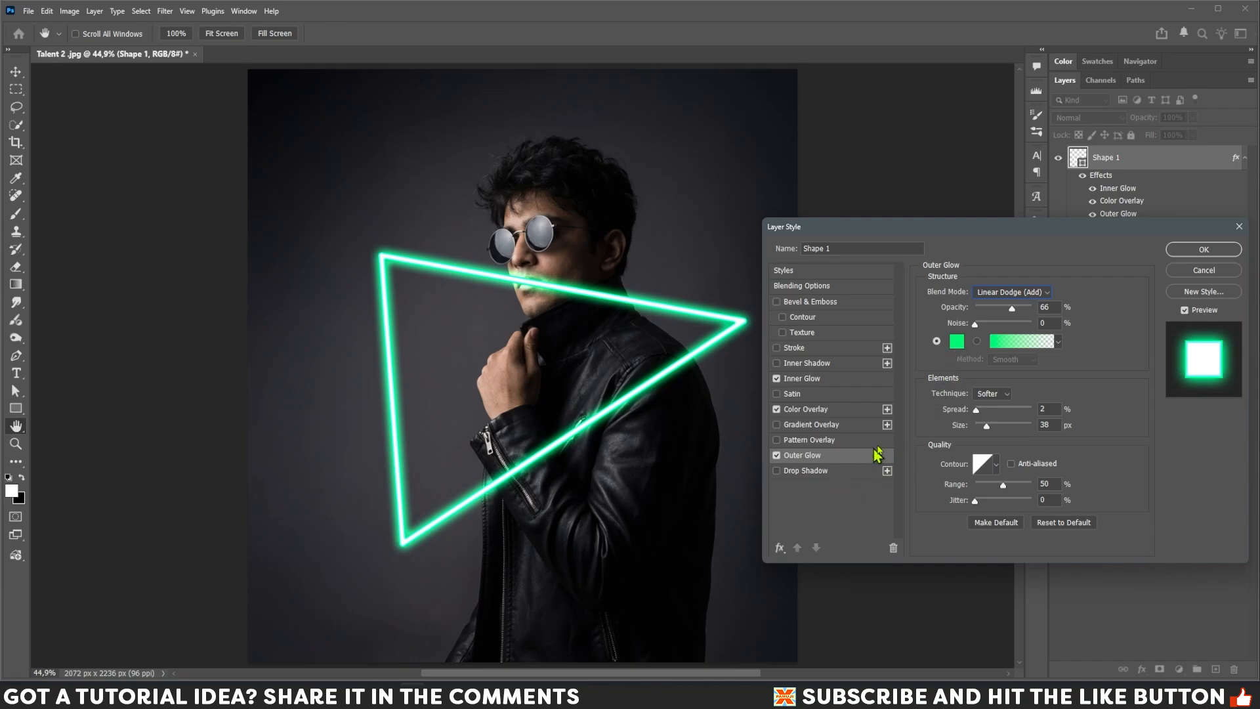
left_click_drag(1010, 310, 997, 311)
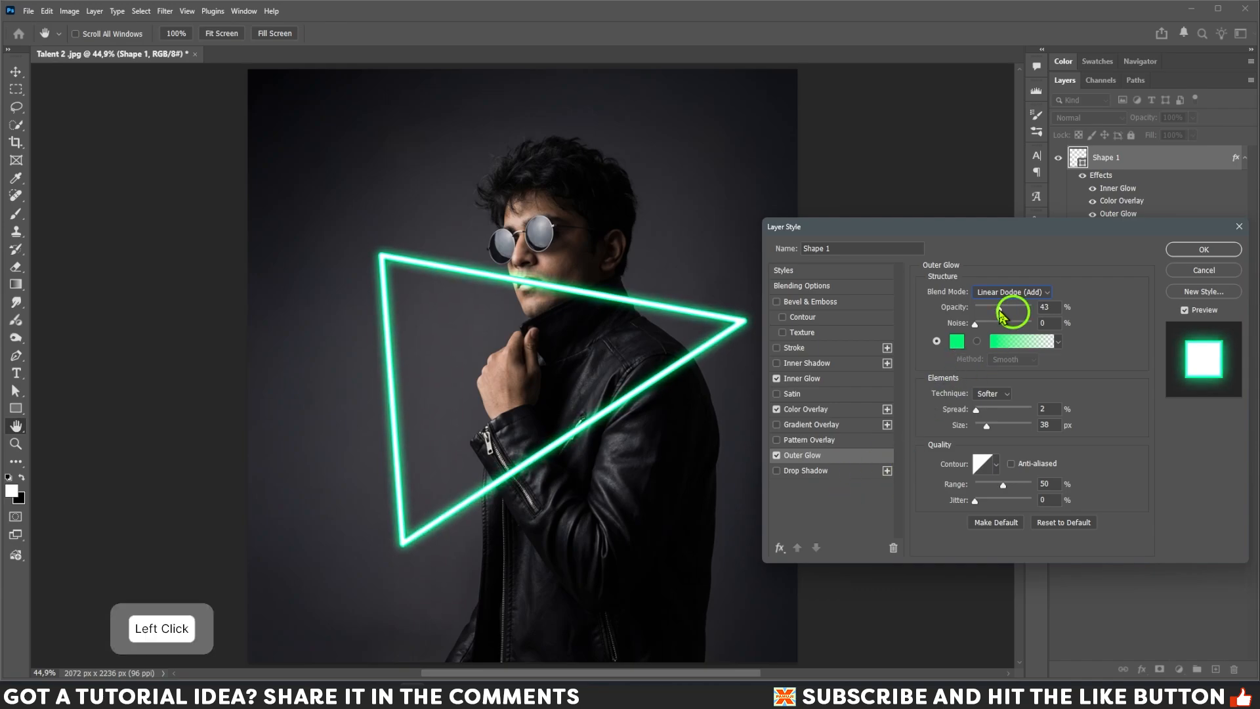
left_click(999, 310)
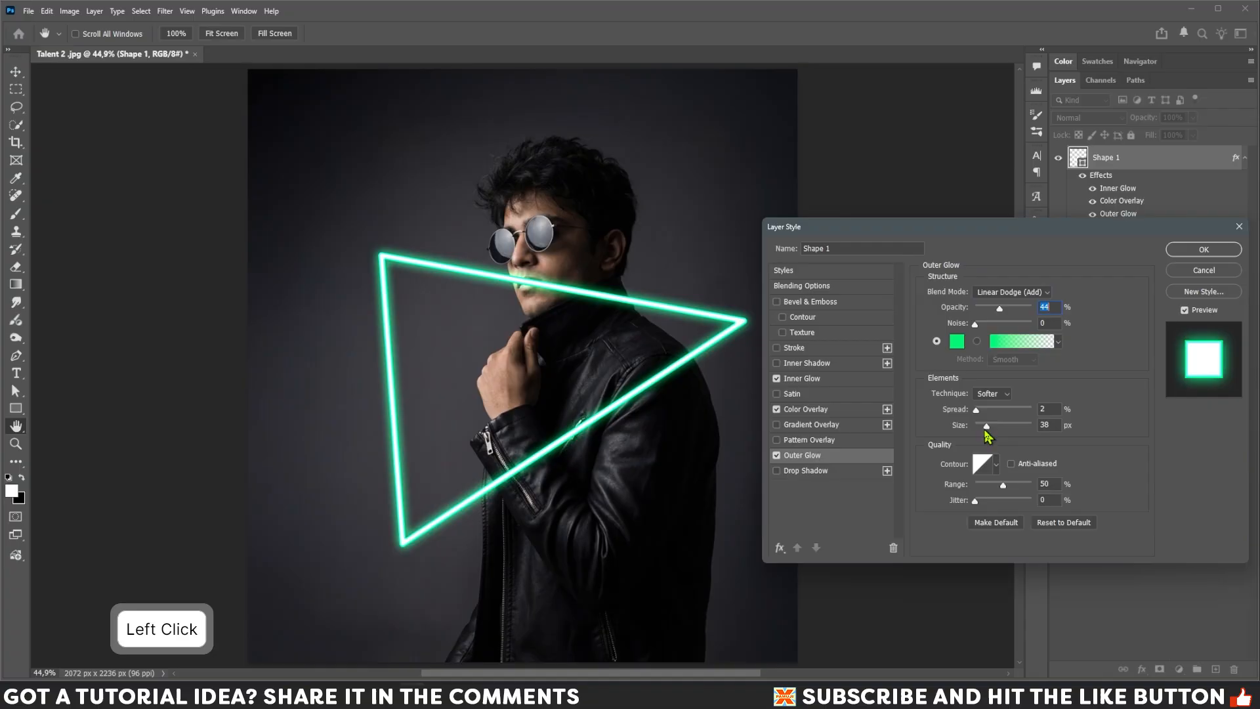
Set the Outer Glow size to 57 px and enable a Drop Shadow with 25% spread and 158 px size.
left_click_drag(986, 427, 983, 411)
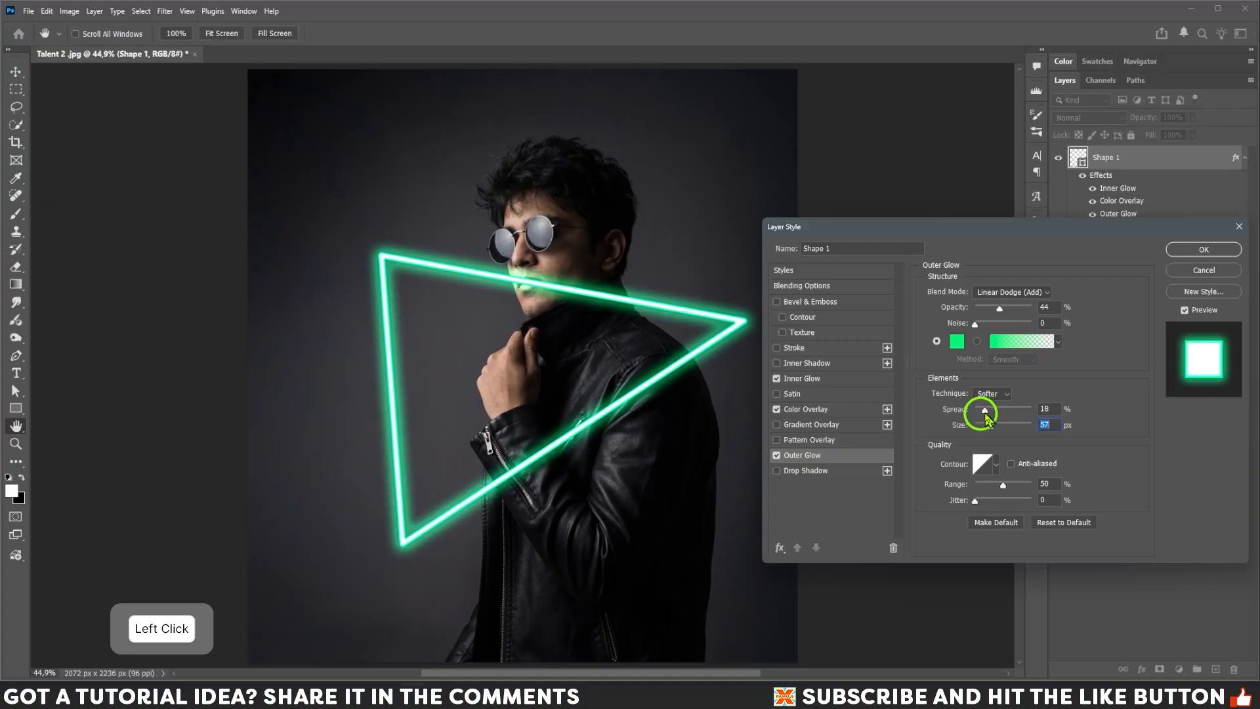
left_click(983, 412)
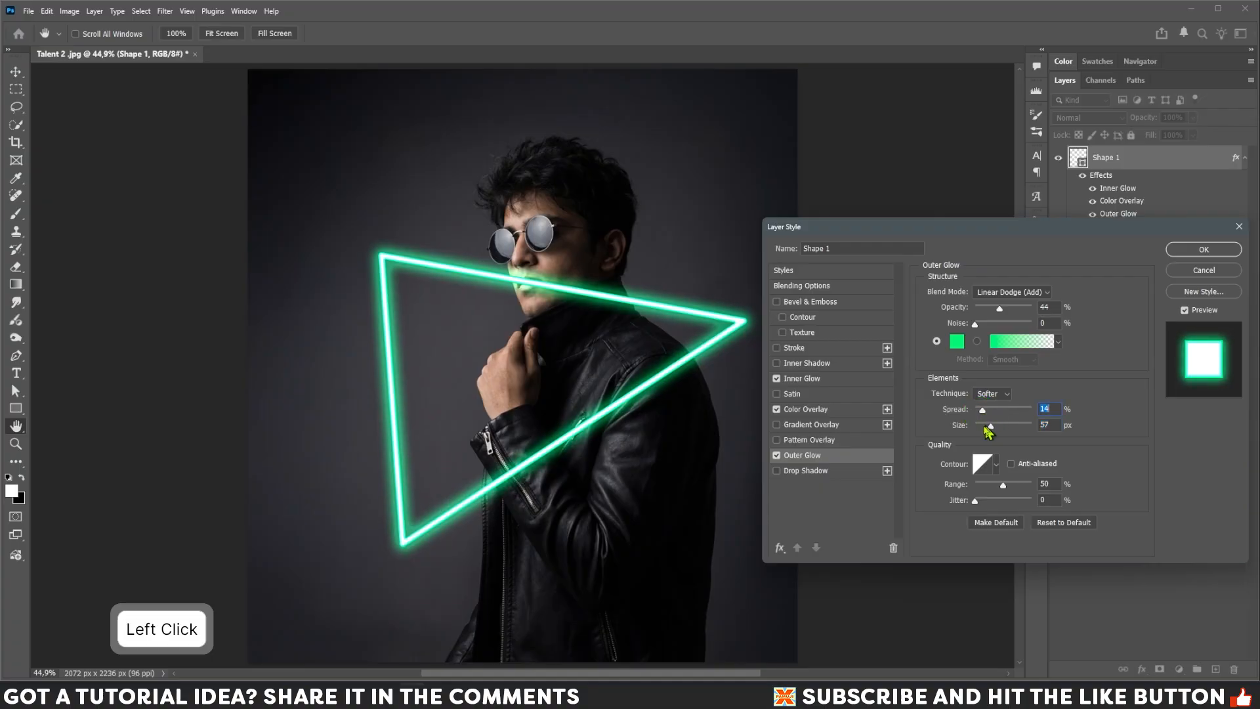
left_click(806, 471)
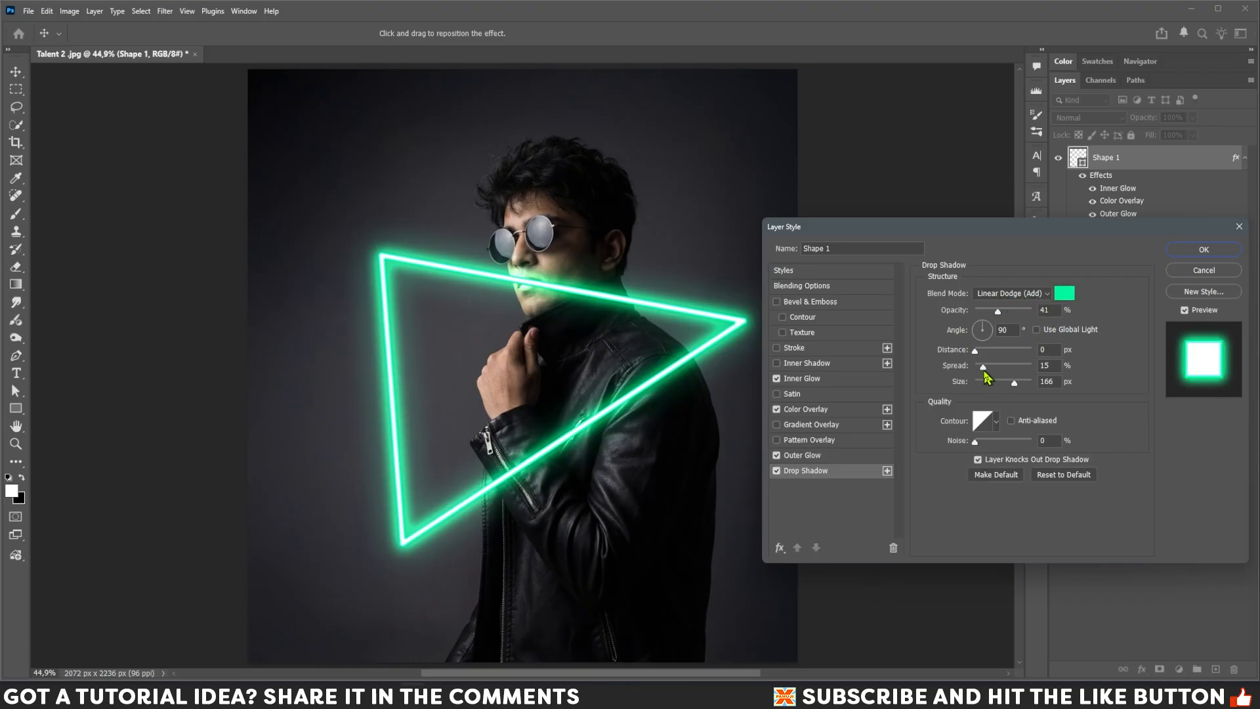
left_click_drag(983, 367, 1014, 389)
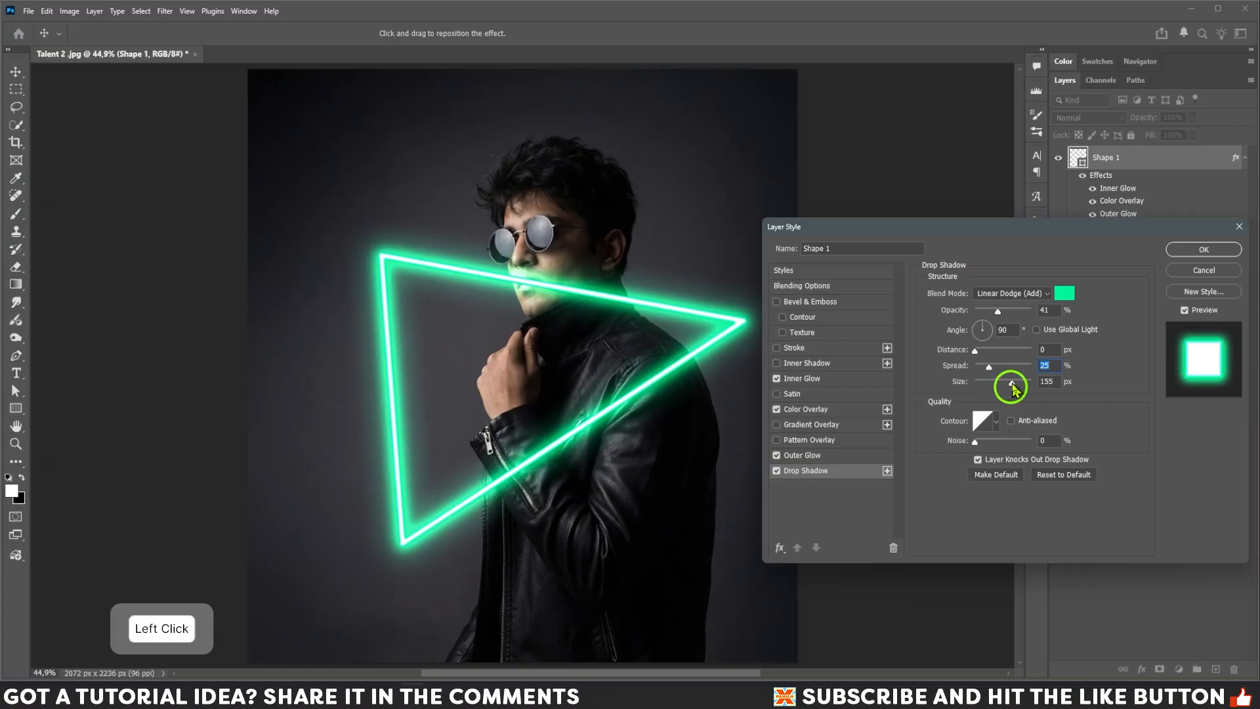
Lower the Outer Glow spread to 7% and its opacity to 35%, then apply the layer style.
left_click(818, 457)
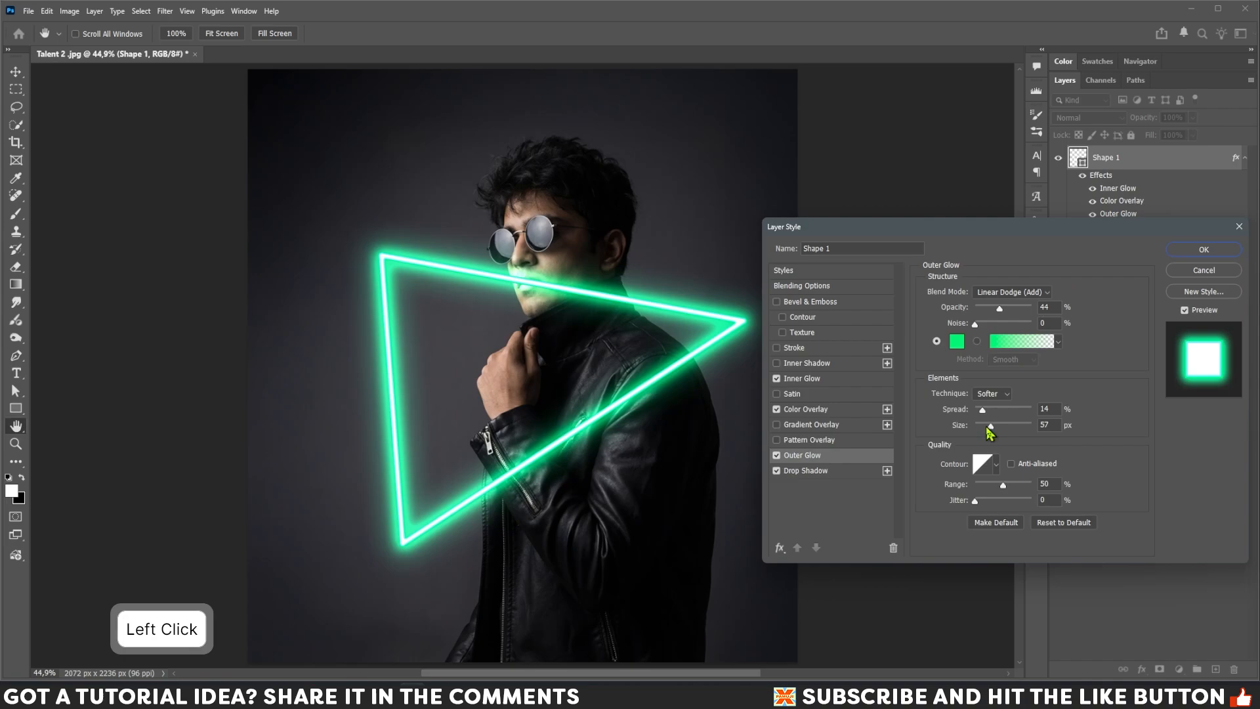
left_click_drag(984, 419, 981, 412)
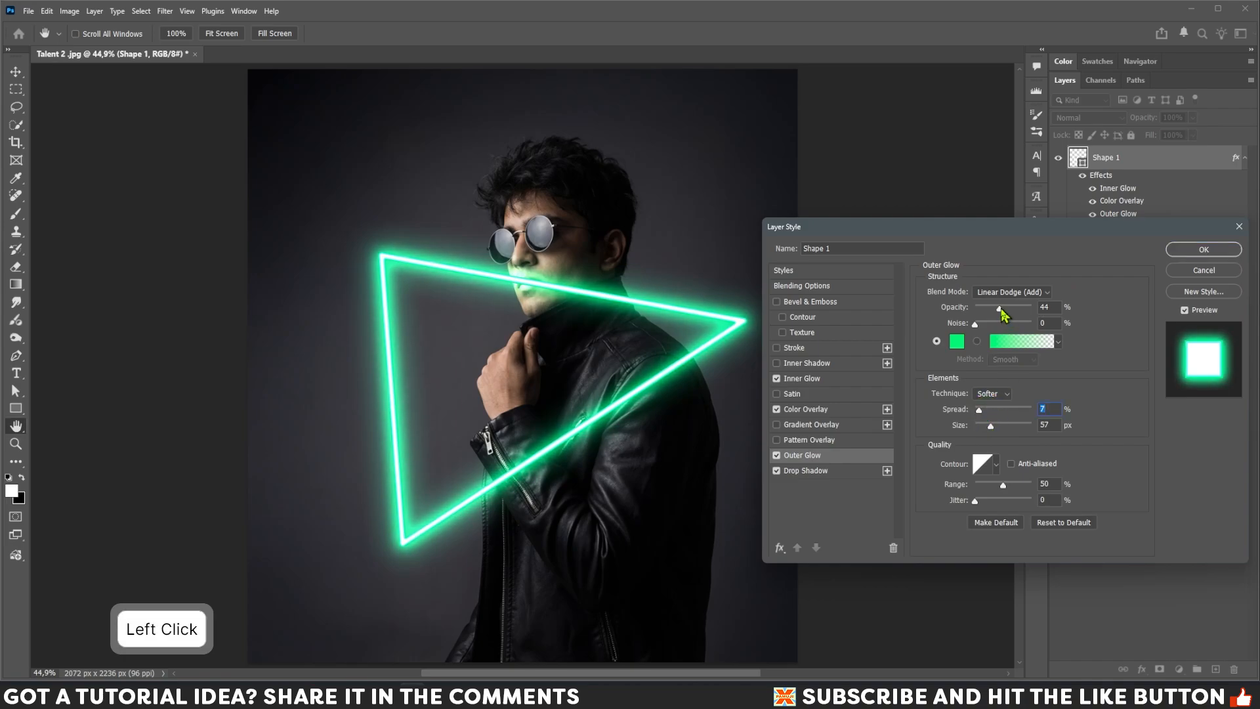
left_click_drag(999, 308, 992, 308)
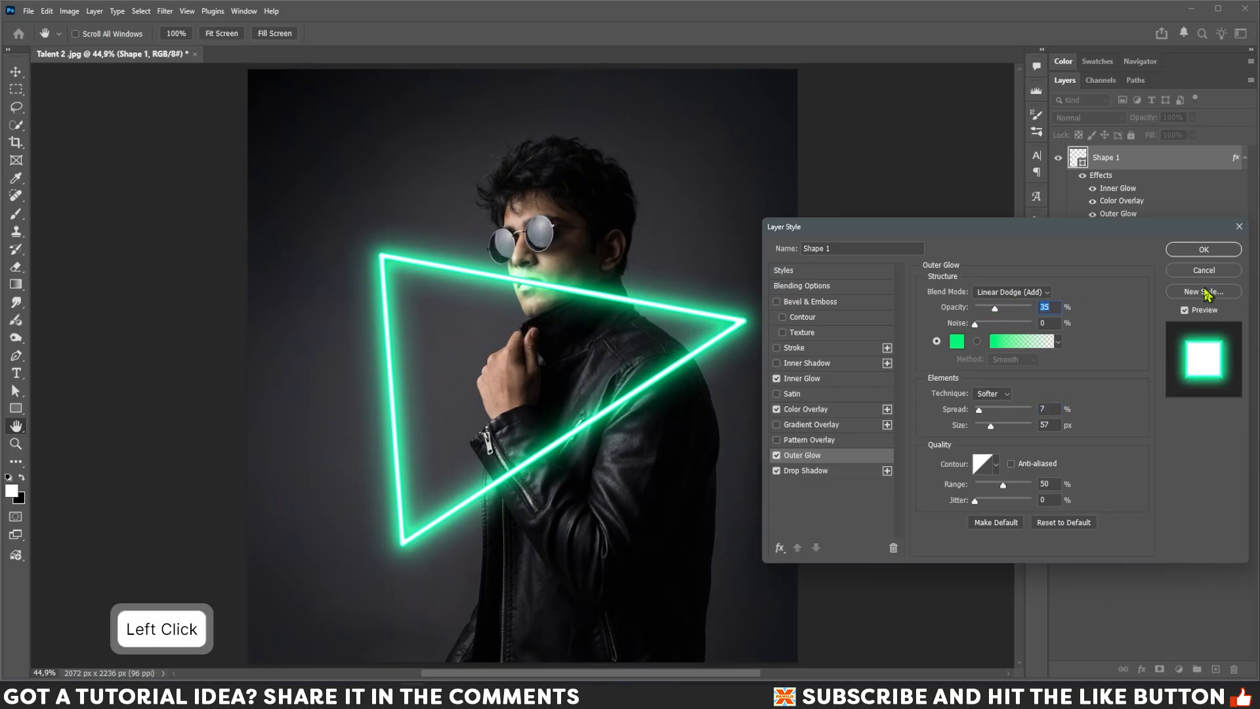
left_click(1202, 251)
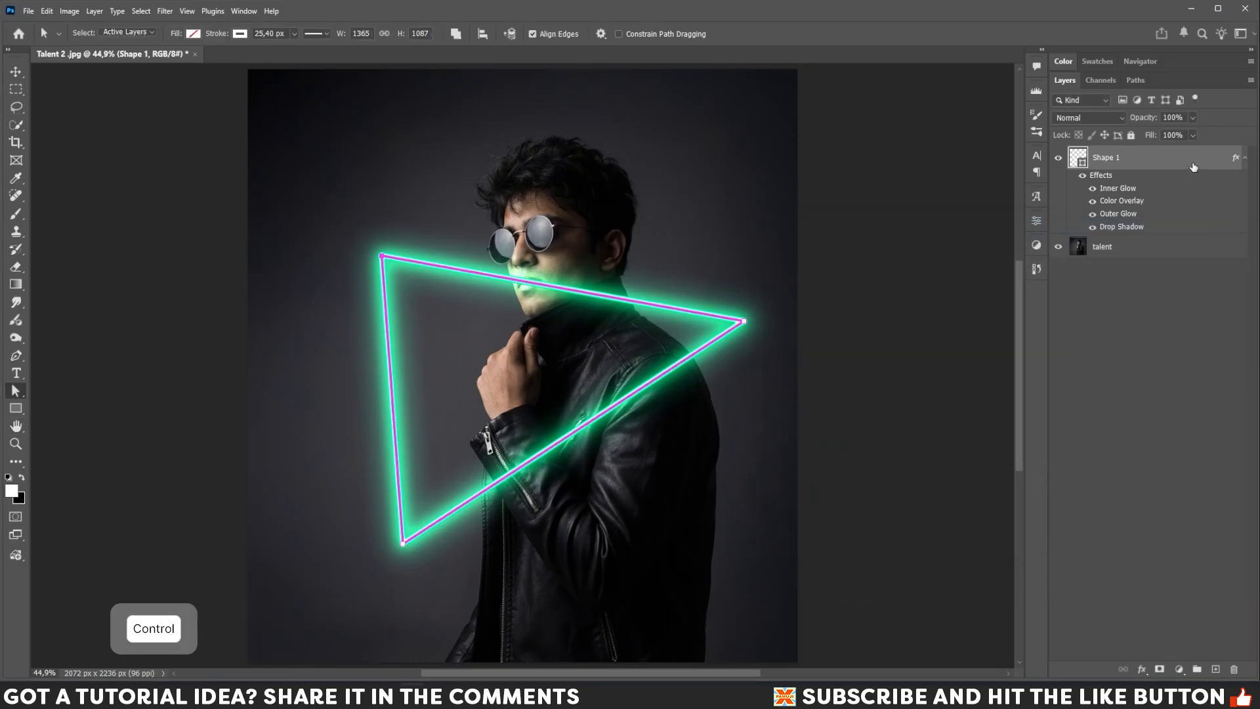
Put the shape layer into a group, hide the group, and select the talent photo layer.
key("ctrl+g")
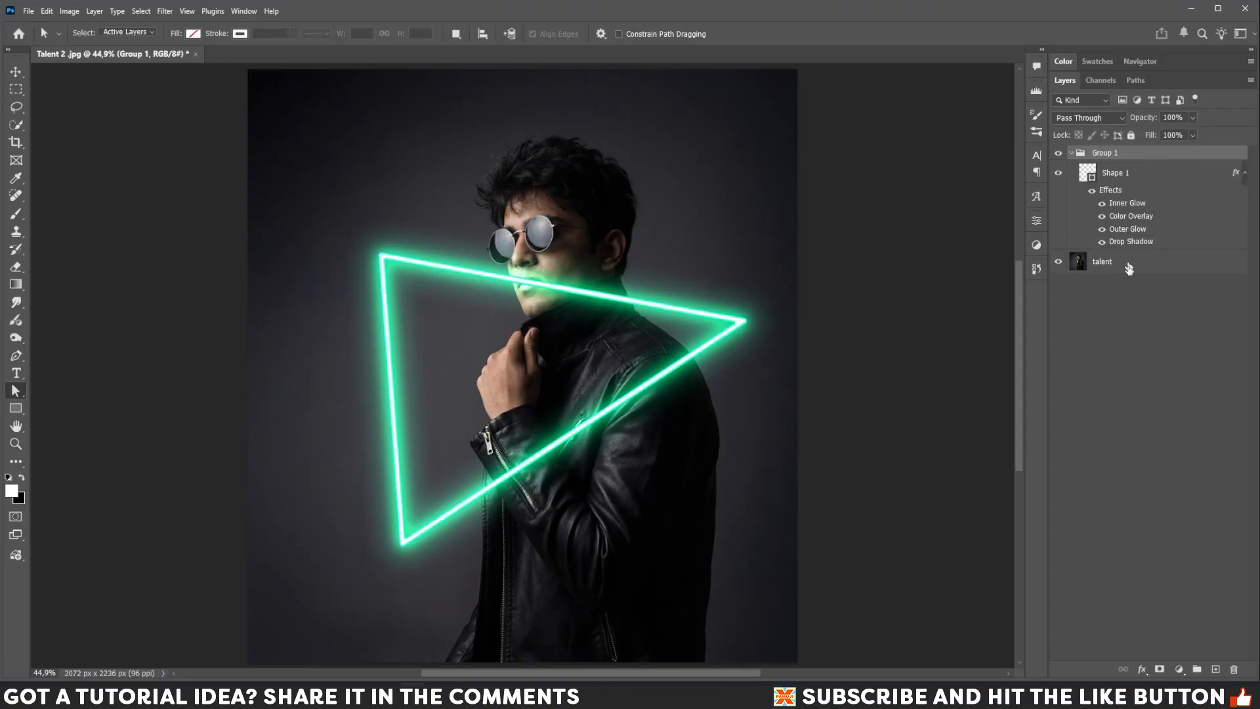
left_click(1058, 153)
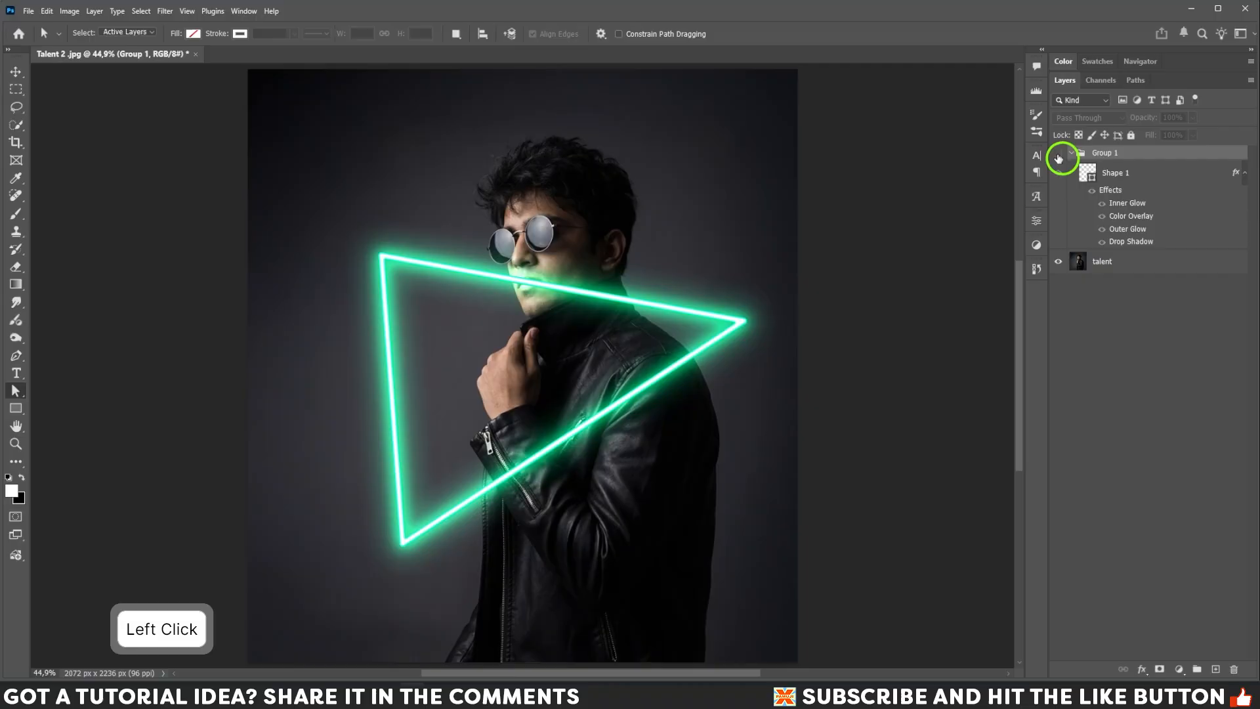
left_click(1087, 266)
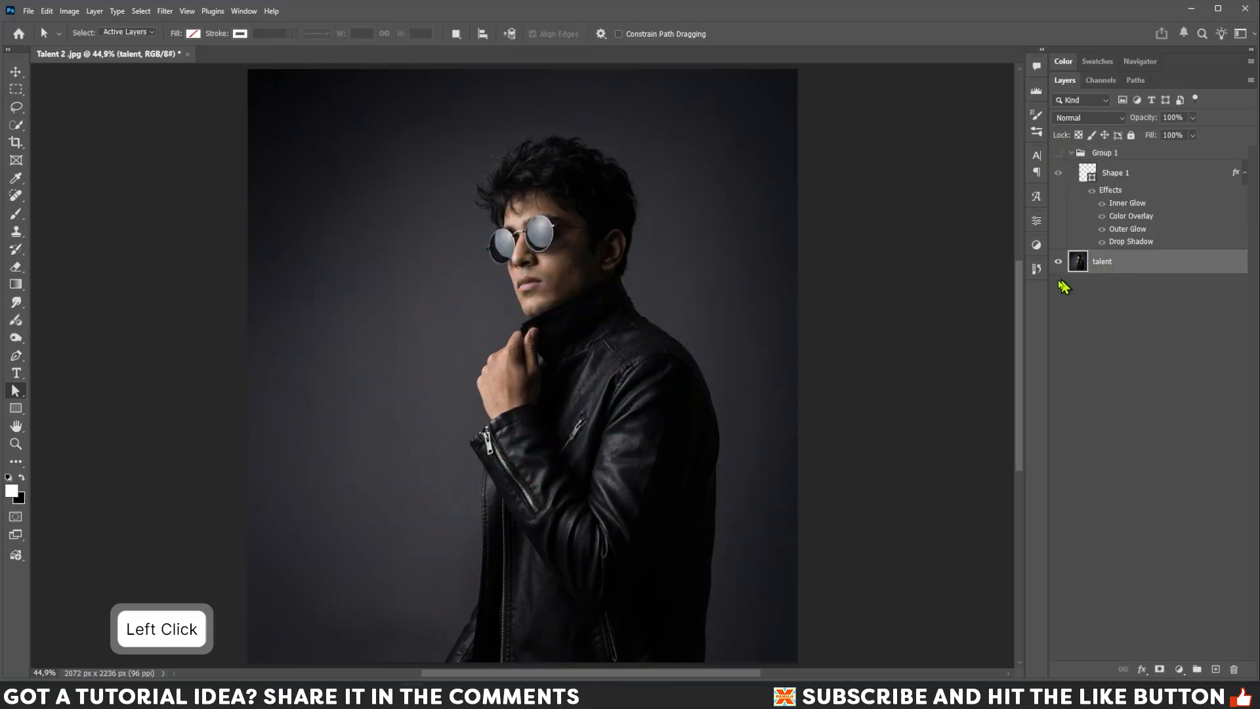
Show the Contextual Task Bar and use Select subject to select the person in the photo.
left_click(241, 12)
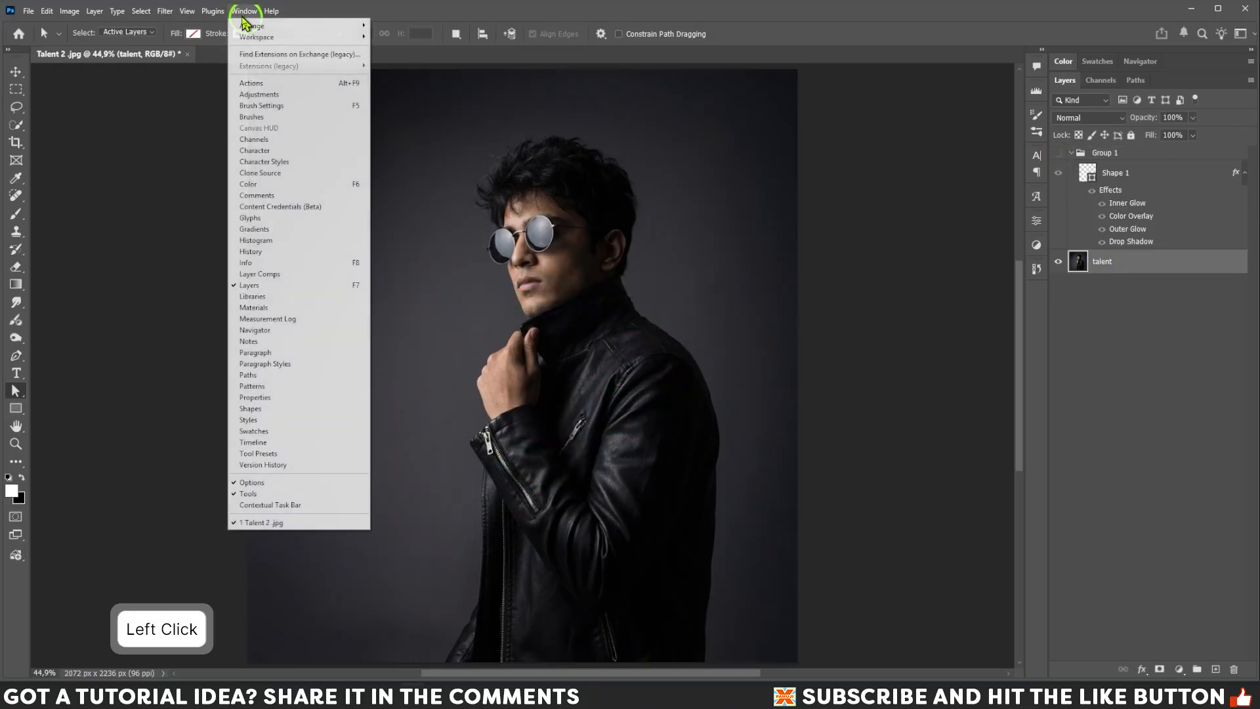
left_click(258, 506)
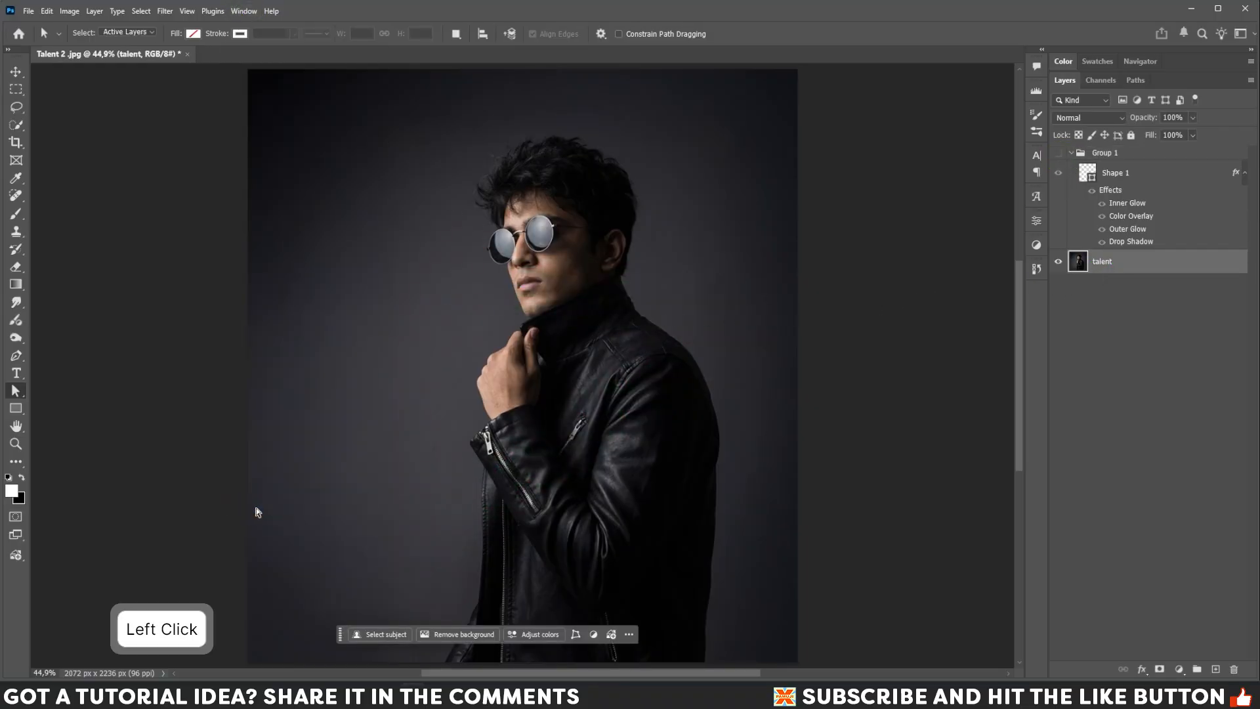
left_click(384, 635)
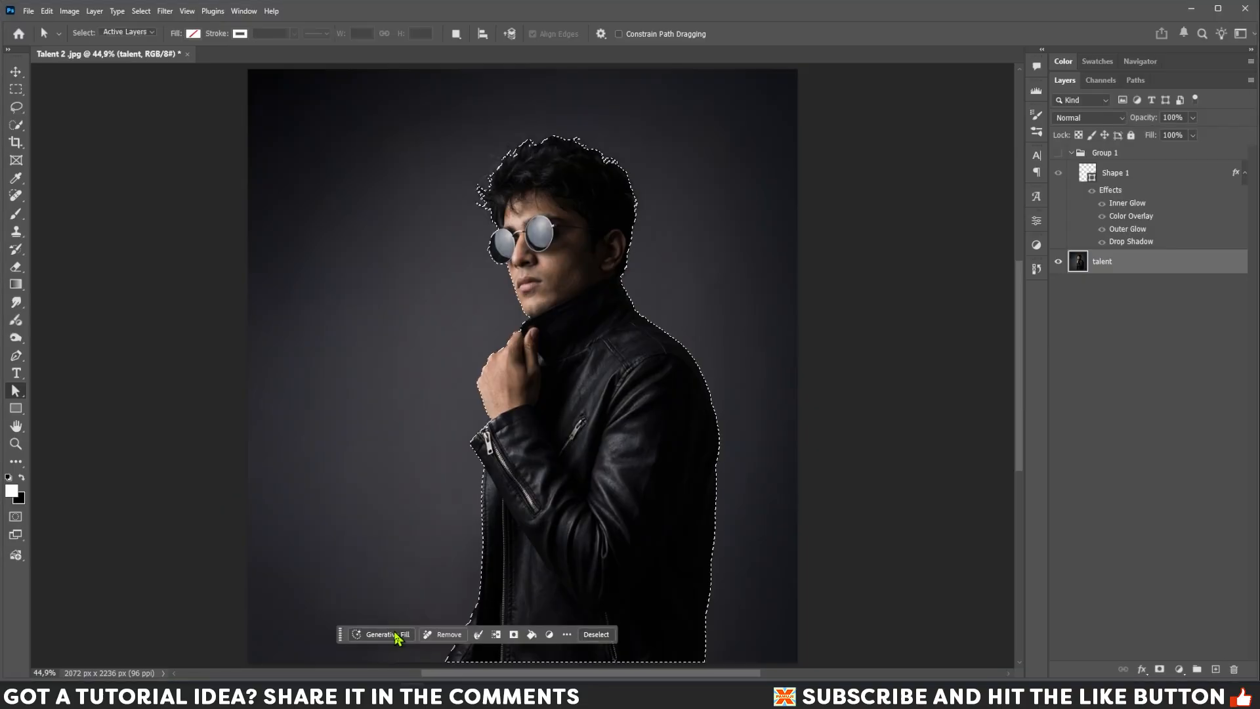
Make the group visible again, add a layer mask from the subject selection, and invert the mask.
left_click(1119, 157)
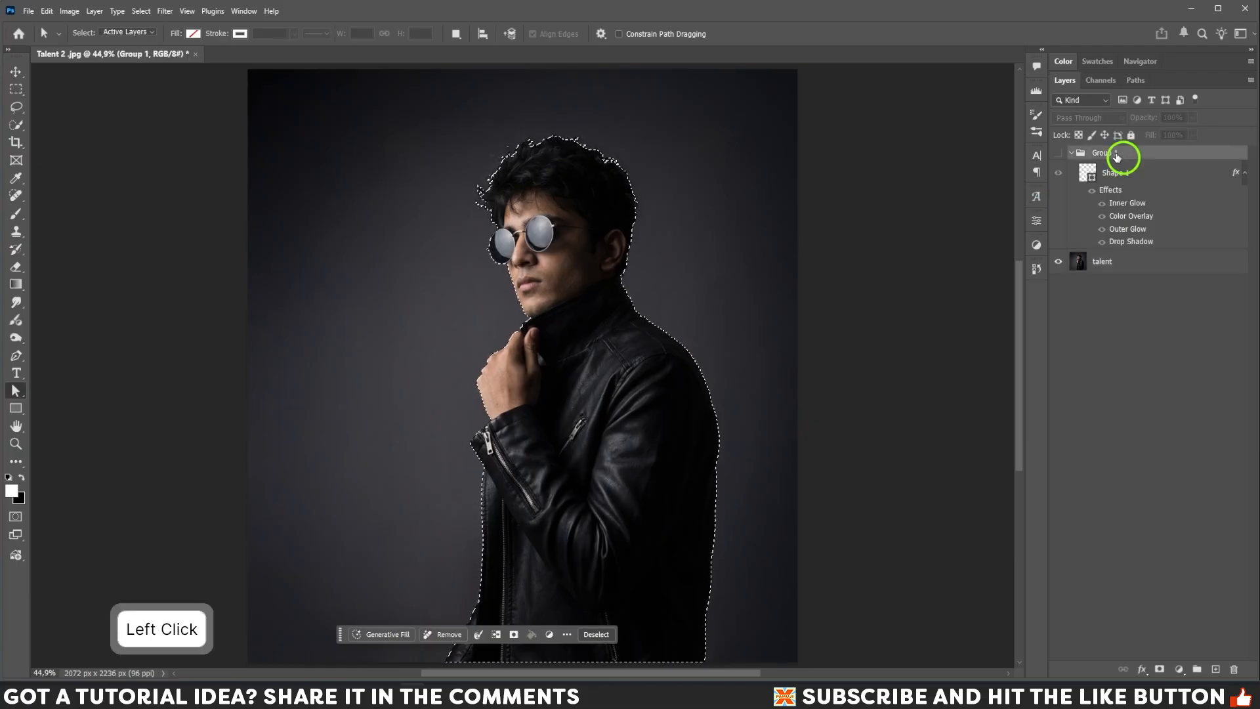
left_click(1058, 154)
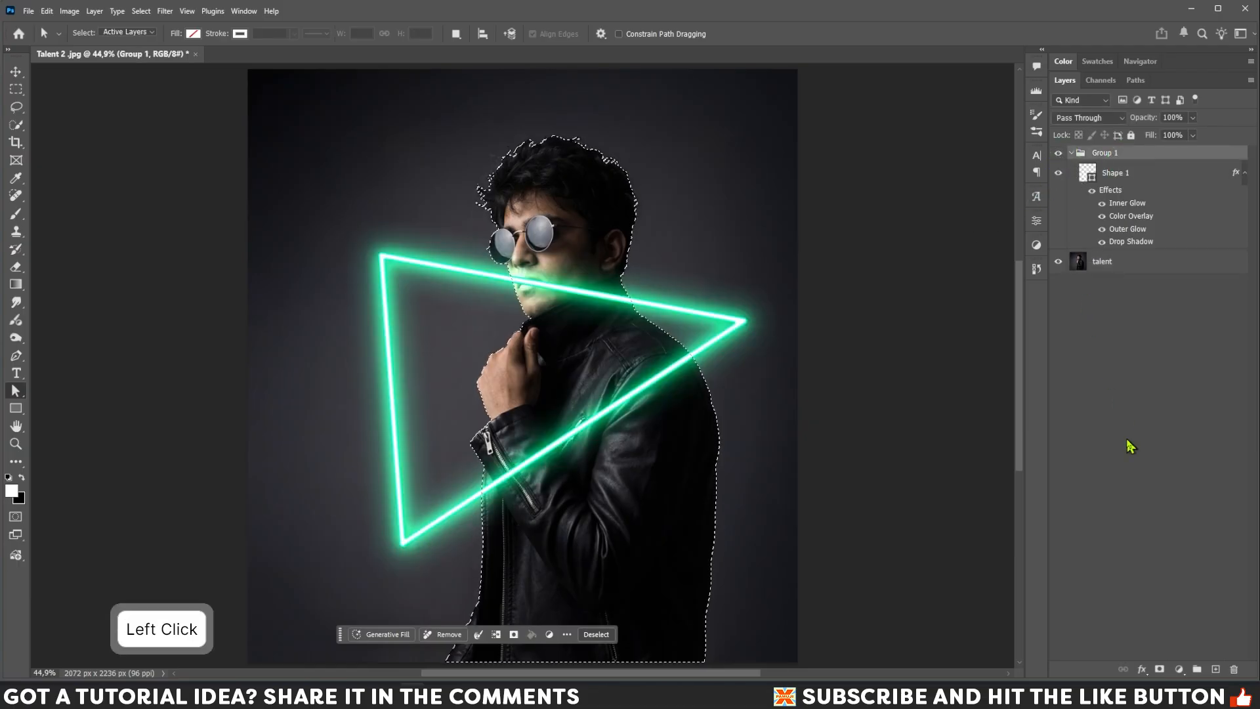
left_click(1160, 669)
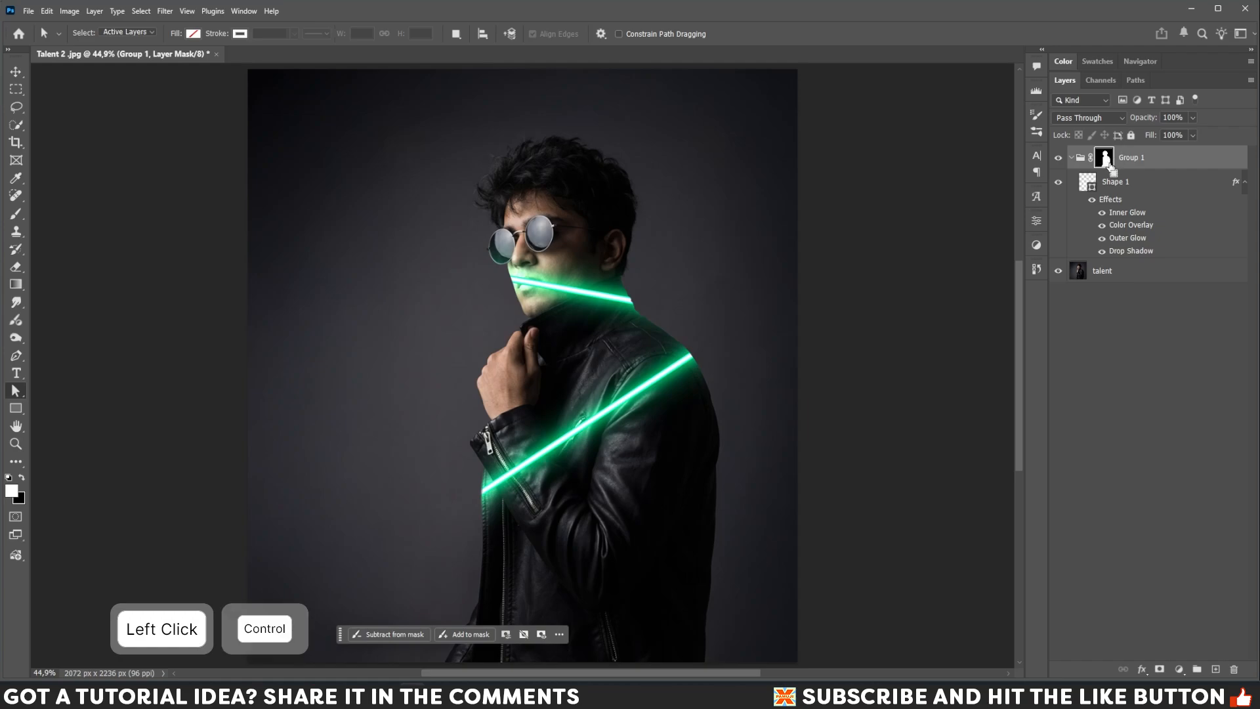
key("ctrl+i")
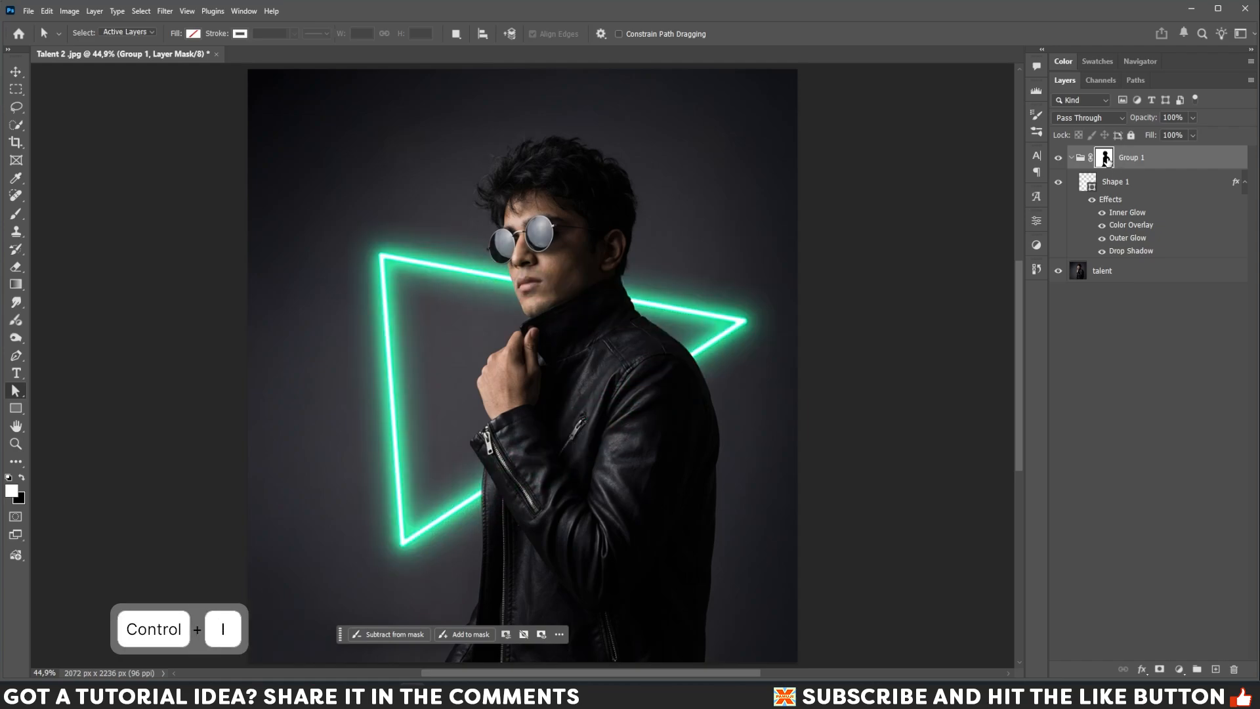
Rename the group as neon.
double_click(1136, 159)
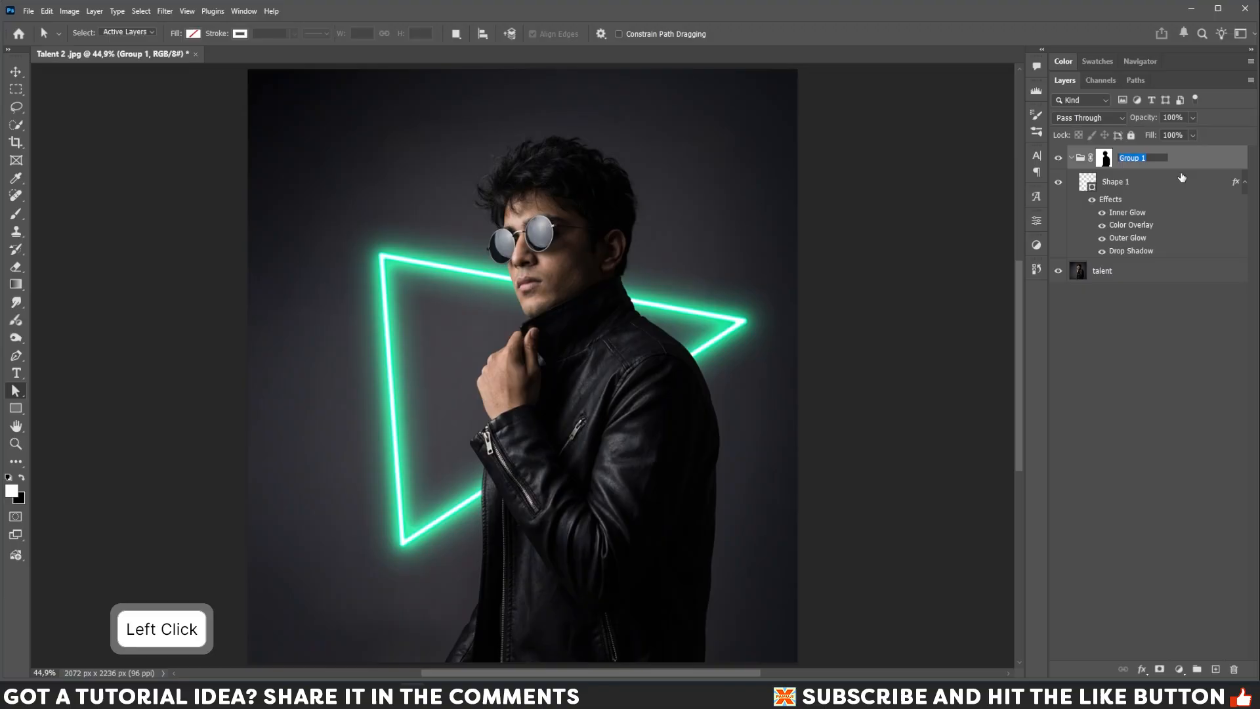
type("neon")
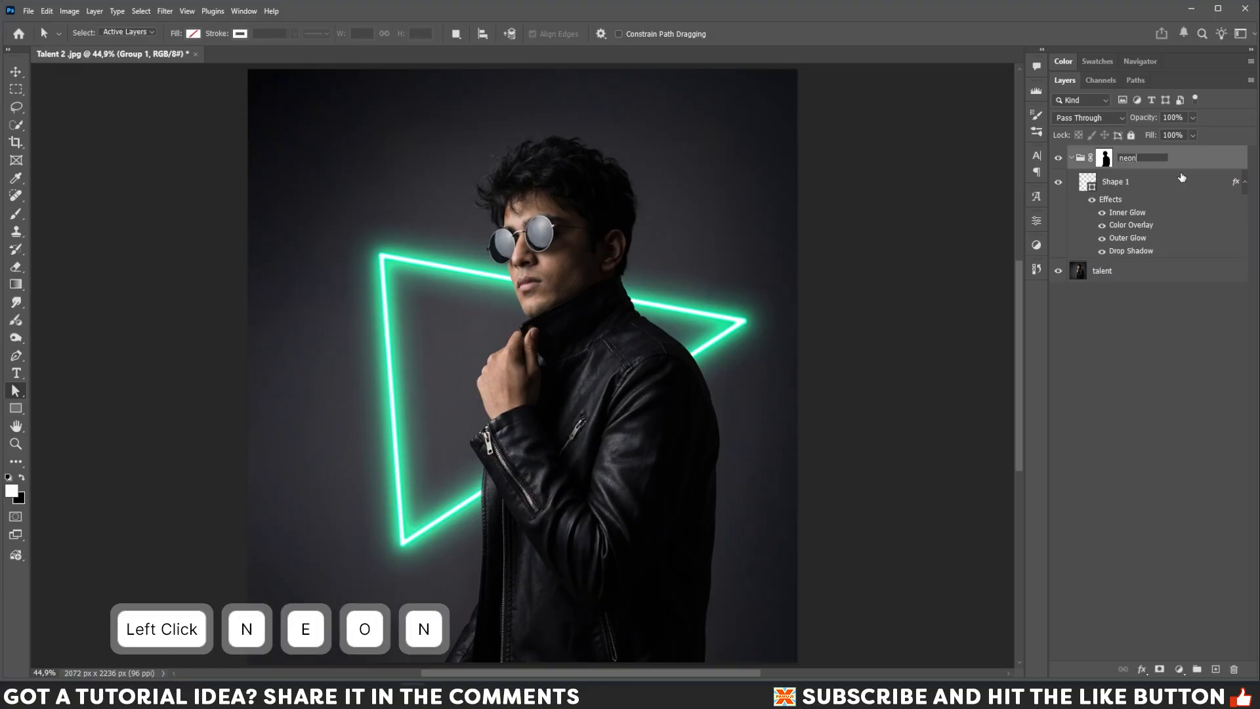
key("Return")
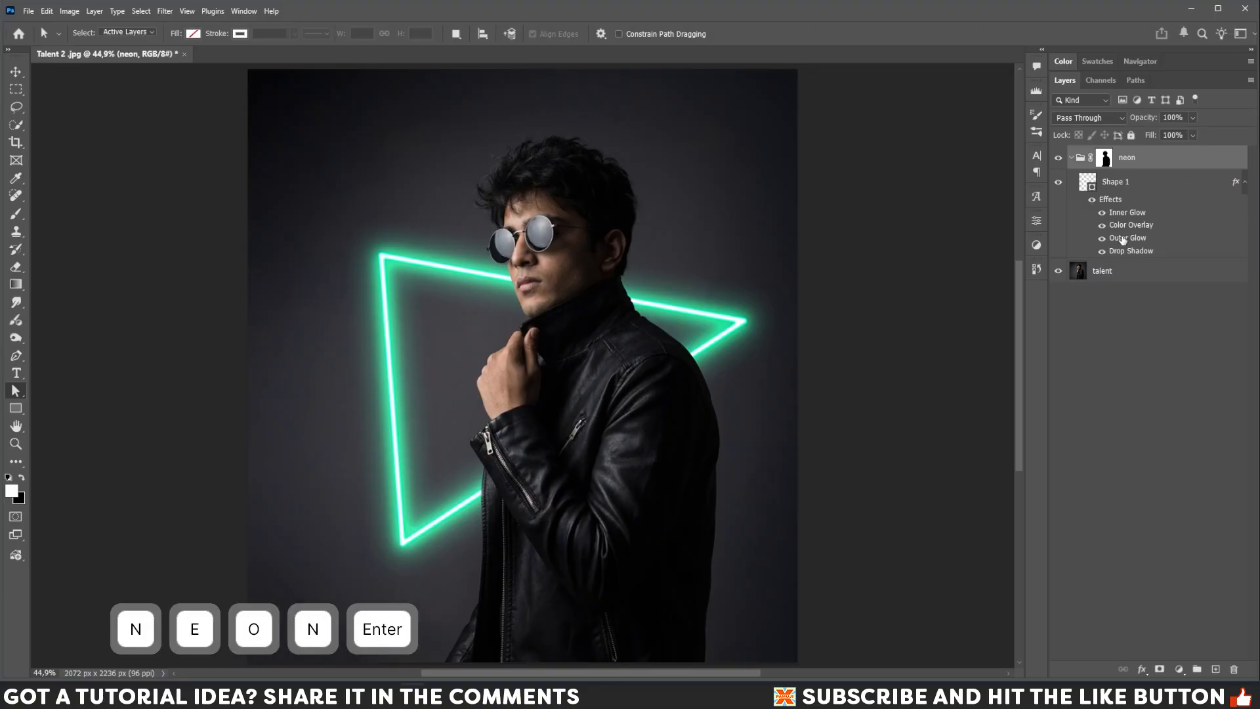
Target the neon group's mask and pick the Brush tool with opacity and flow set to 100%.
left_click(1106, 158)
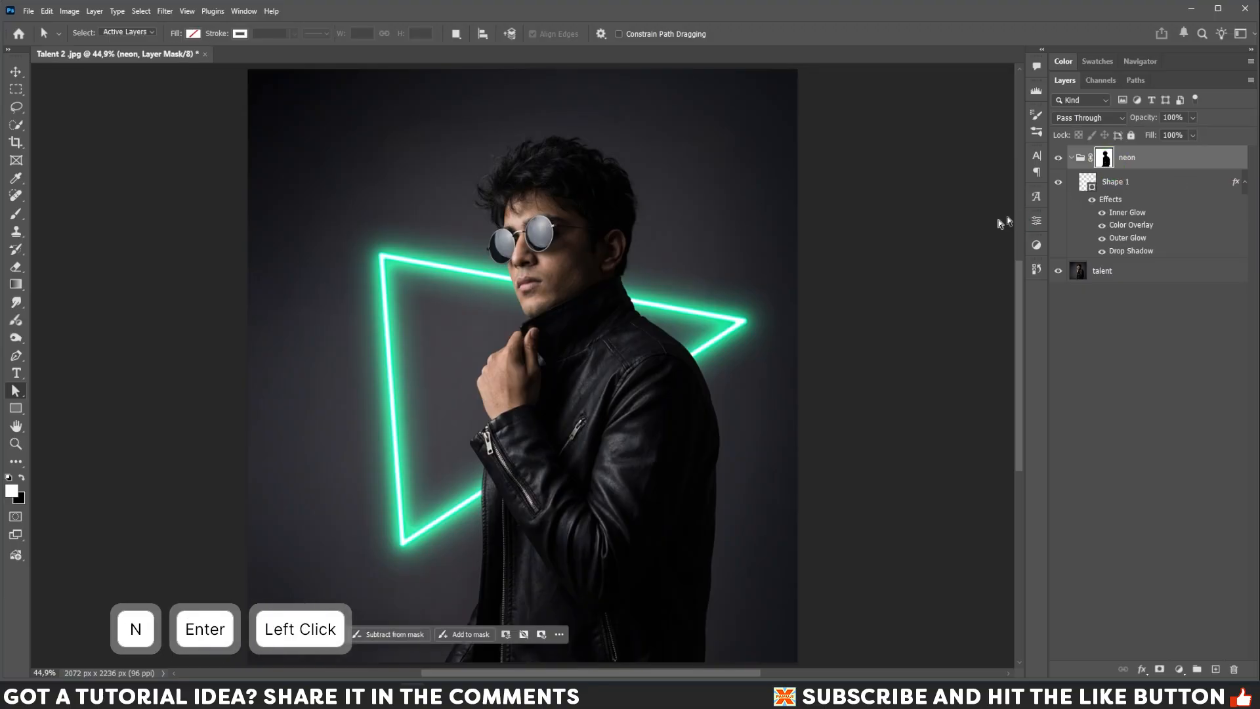
left_click(16, 214)
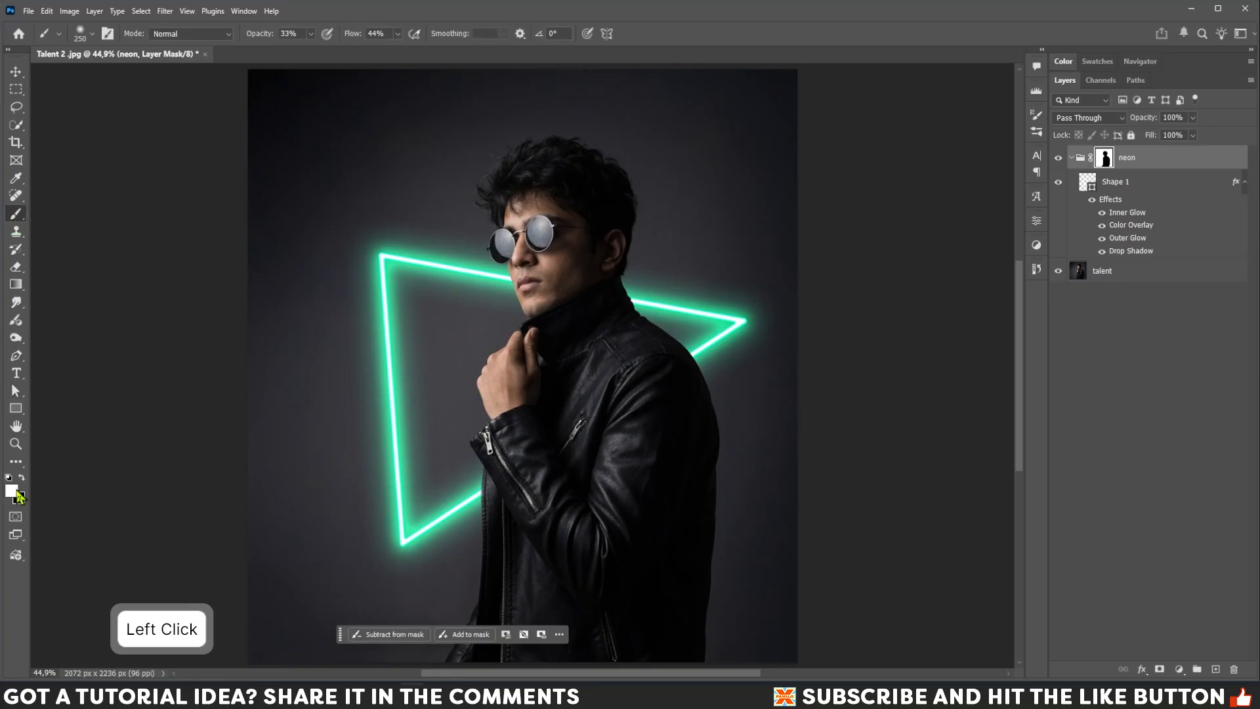
left_click(311, 34)
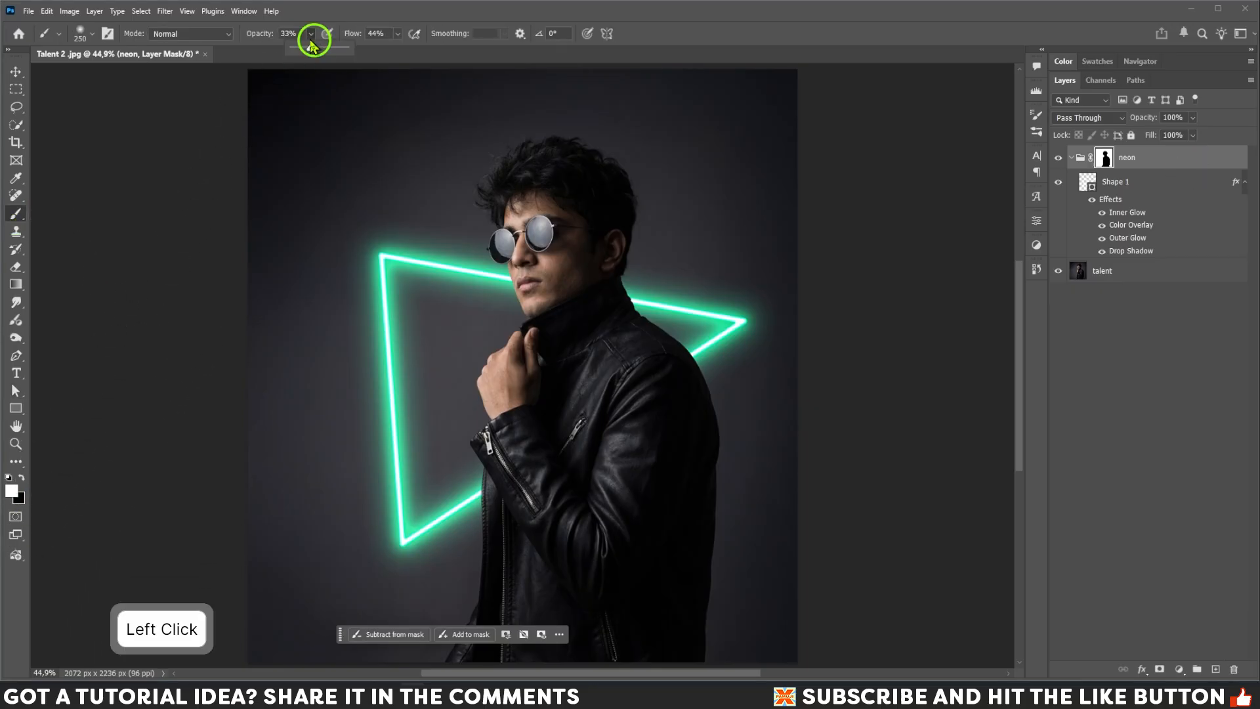
left_click_drag(354, 51, 413, 44)
left_click_drag(318, 48, 472, 51)
key("Return")
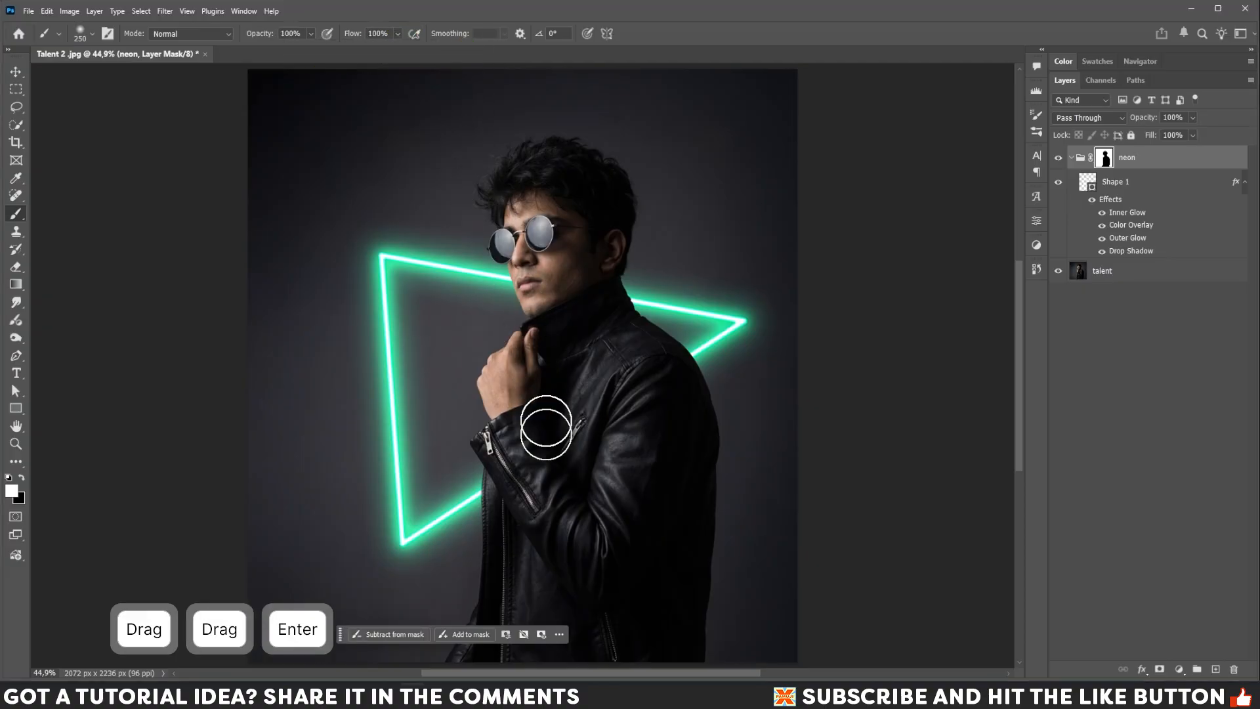
Paint on the mask with a 300 px brush along the triangle's lower edge to restore it across the jacket.
left_click_drag(479, 499, 681, 374)
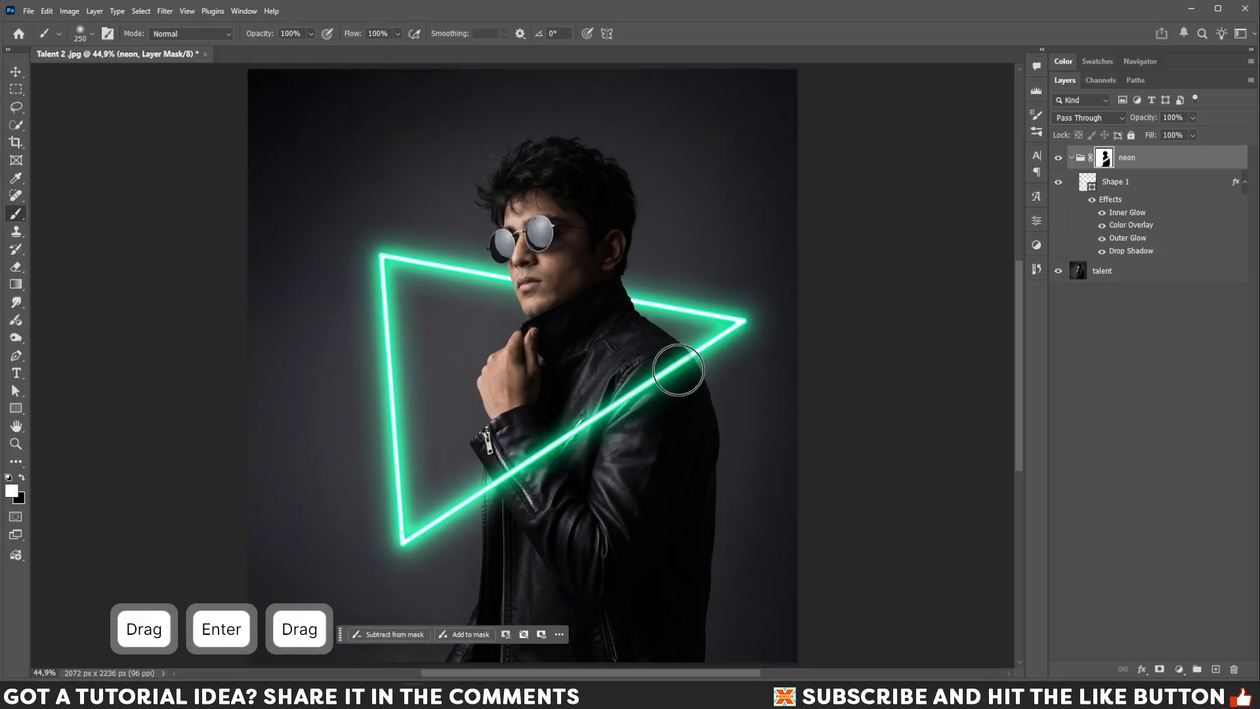
key("bracketright")
left_click(678, 373)
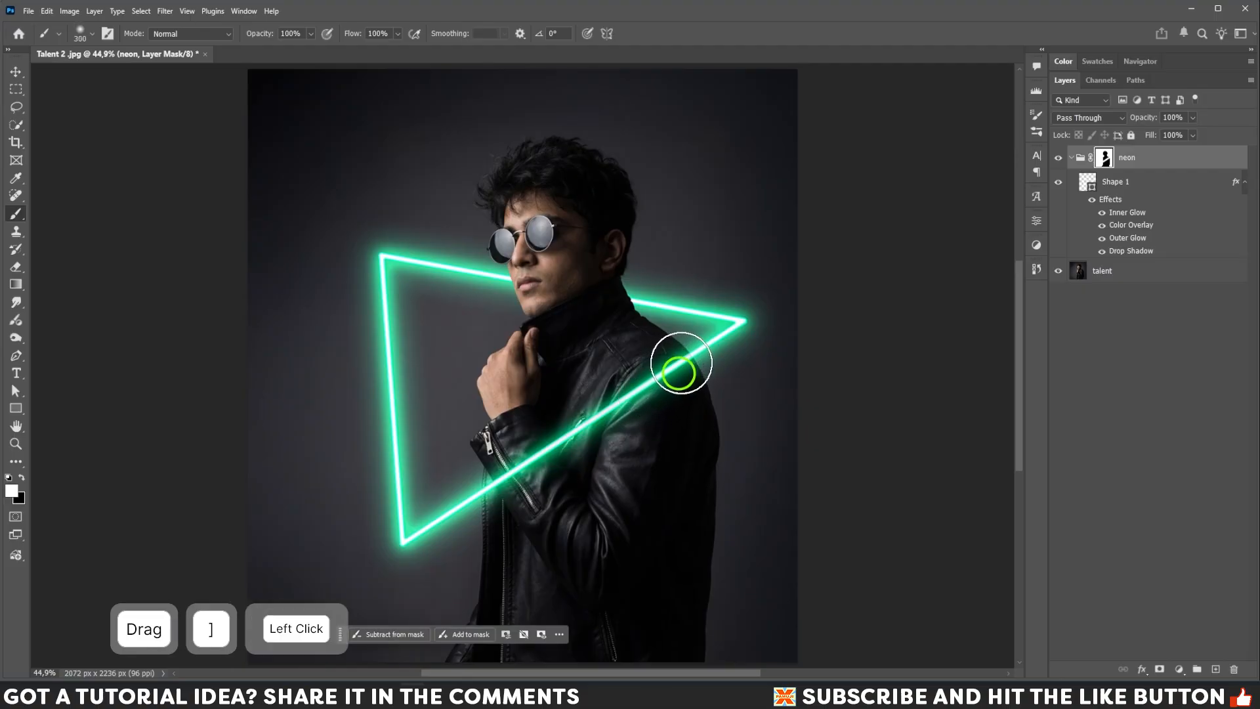
mouse_move(504, 473)
left_mouse_down()
mouse_move(700, 360)
mouse_move(746, 304)
left_mouse_up()
Set the neon group's layer color label to Orange.
right_click(1157, 161)
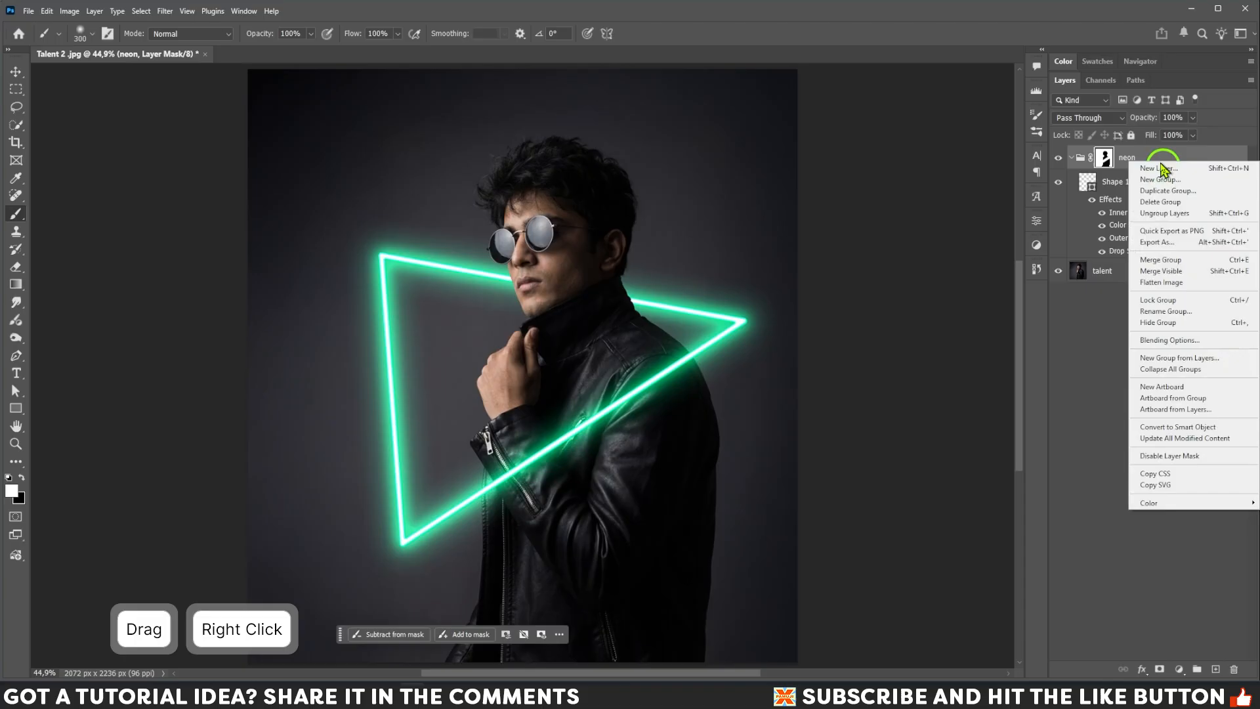
left_click(1150, 503)
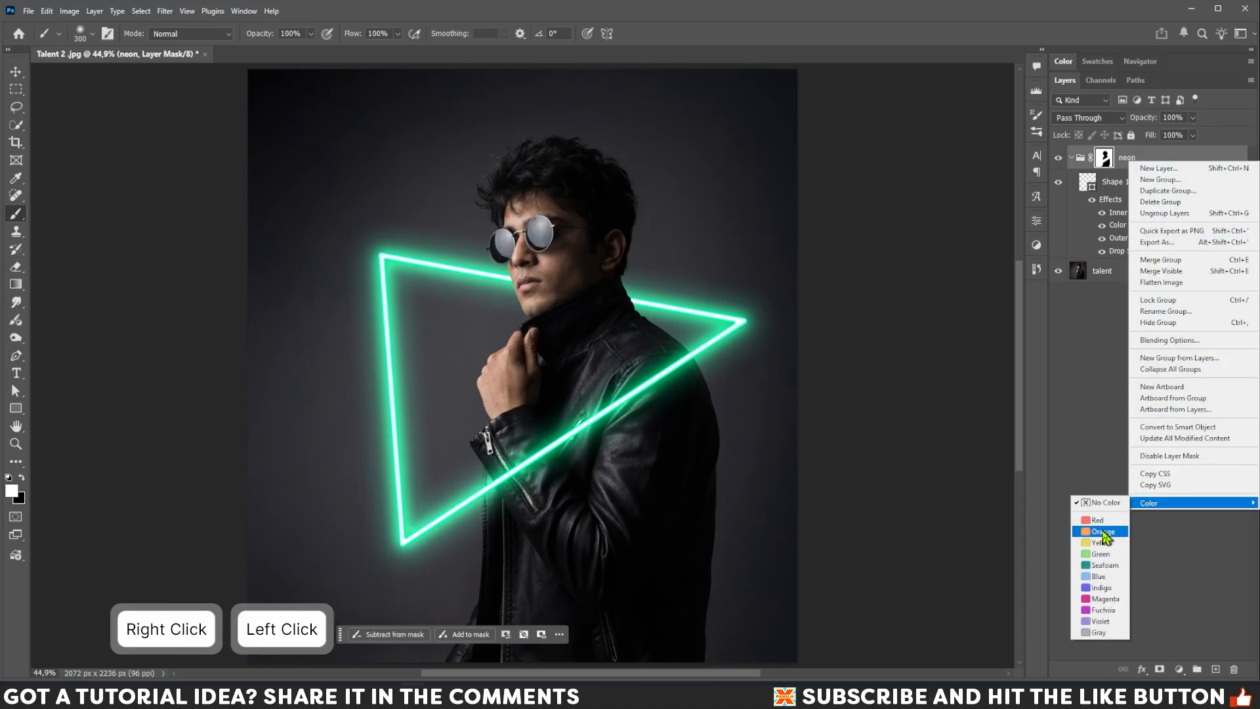
left_click(1109, 536)
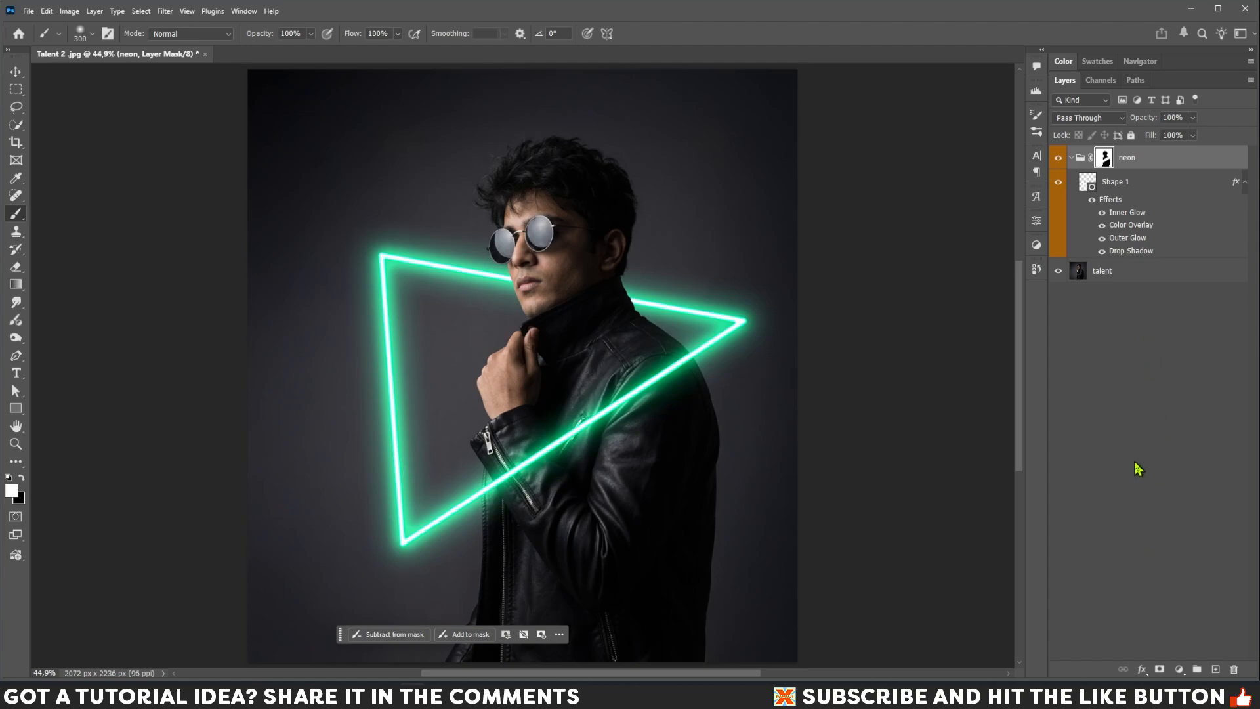
Collapse the neon group, add a new empty layer above it, and set the foreground color to 00ff9c.
left_click(1073, 158)
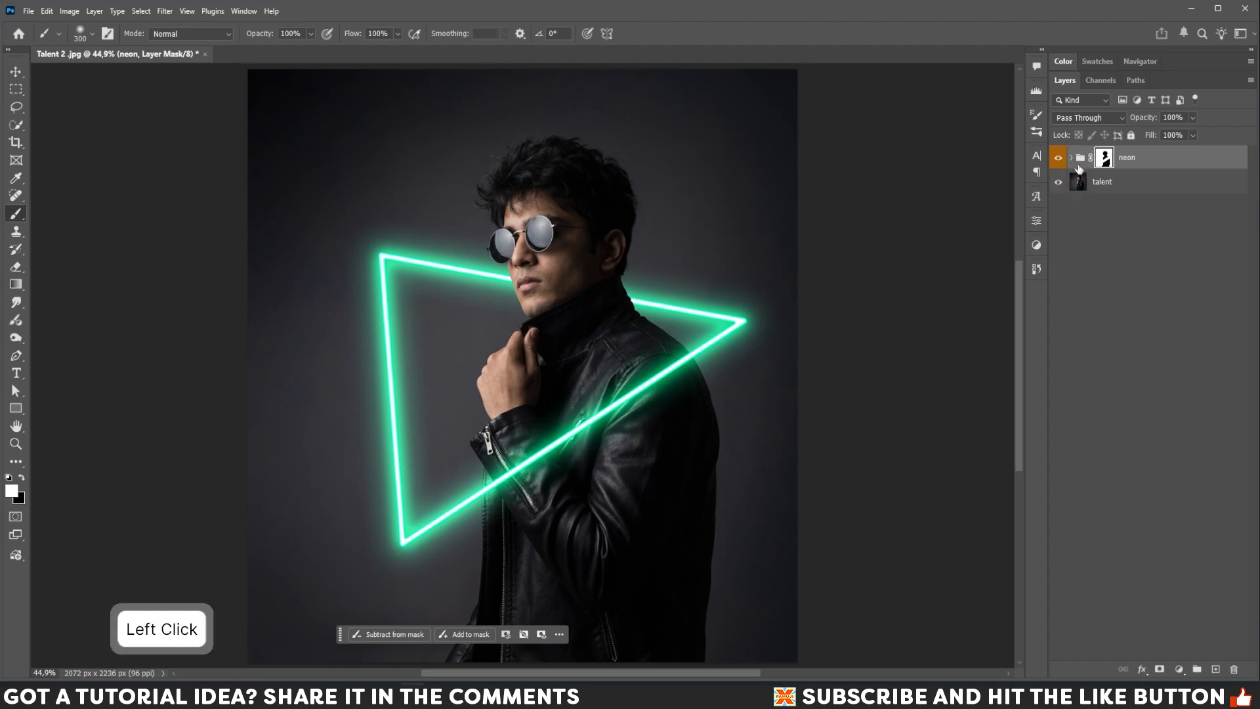
left_click(1215, 670)
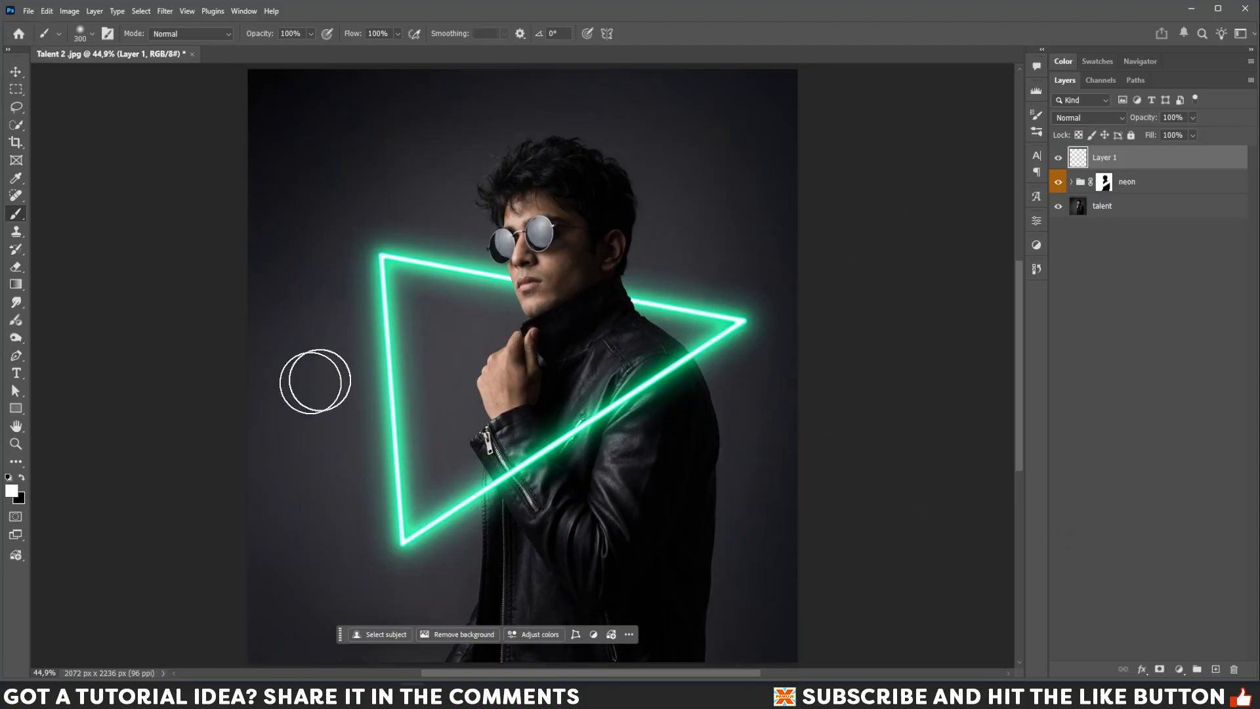
left_click(12, 490)
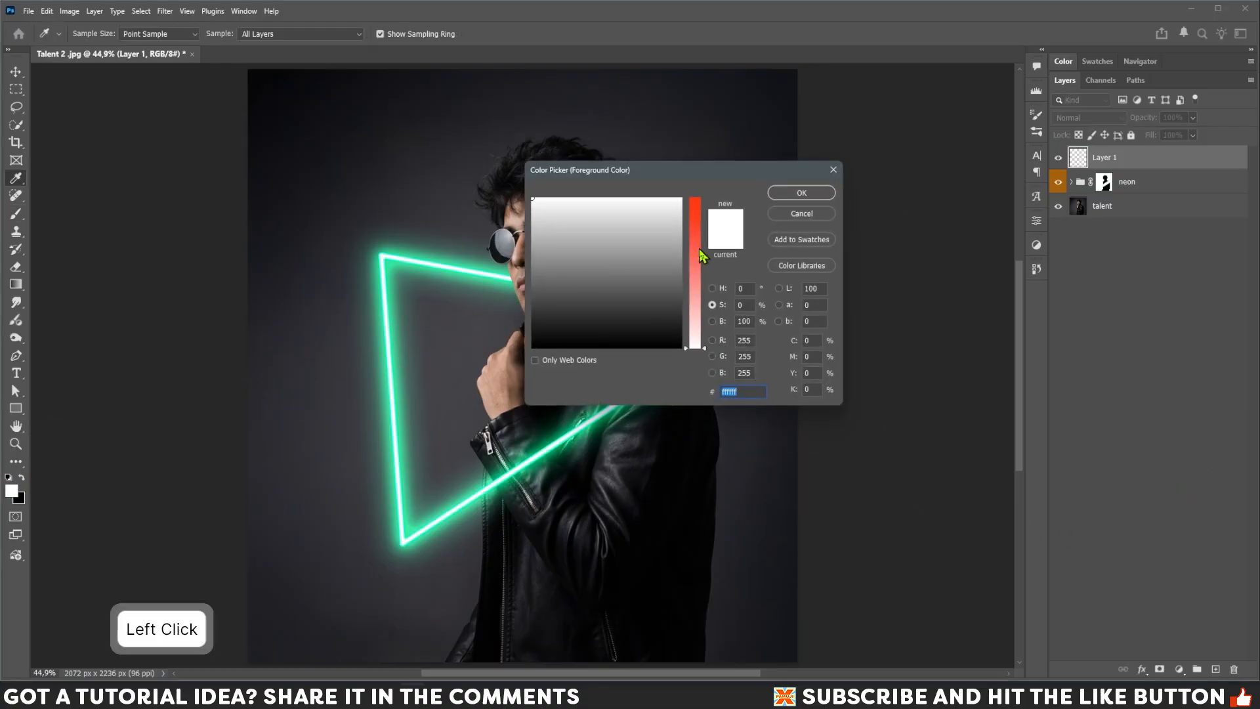
left_click_drag(701, 255, 682, 199)
left_click(598, 196)
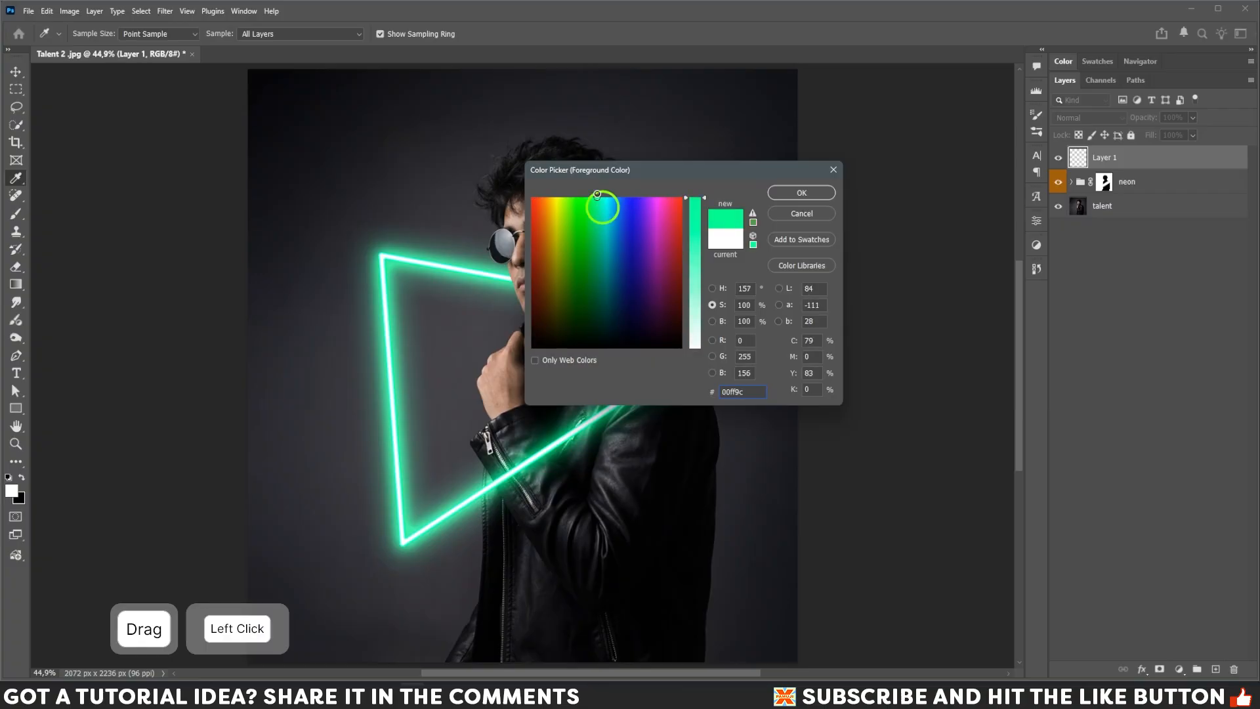
left_click(796, 192)
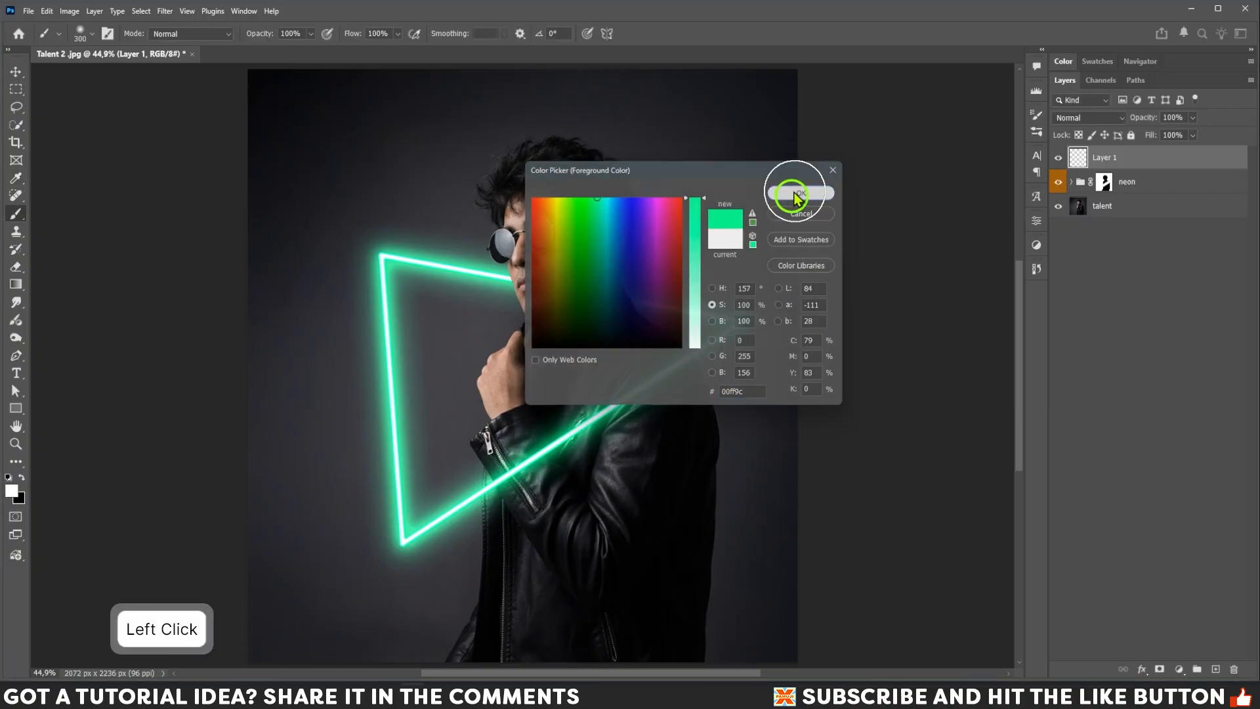
Switch to the Brush tool and set Layer 1's blend mode to Linear Dodge (Add).
key("b")
left_click(1094, 118)
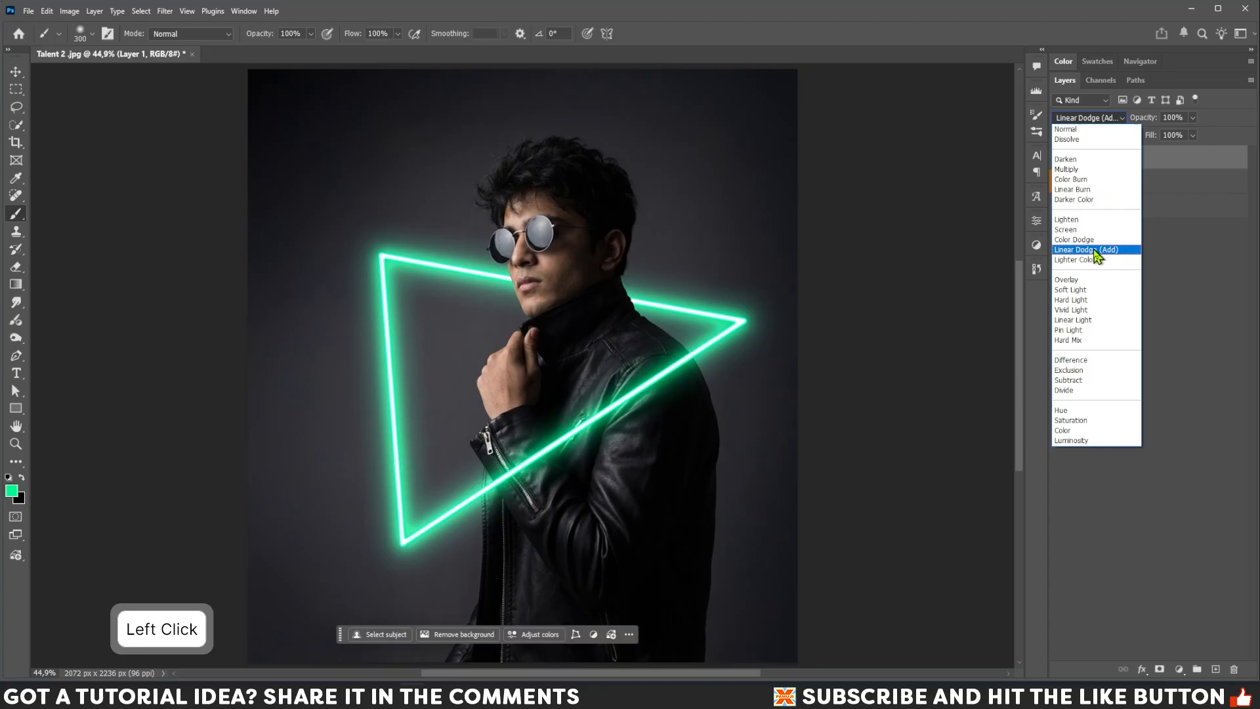
left_click(1109, 255)
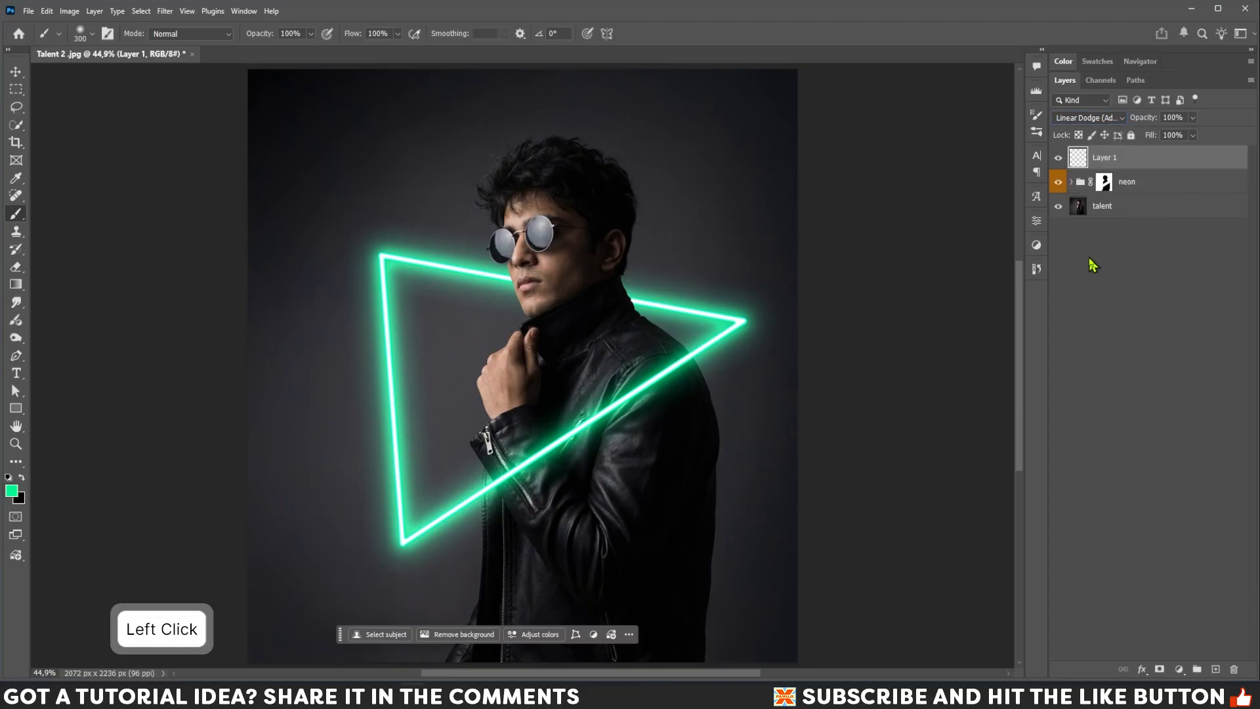
Set the brush opacity to 25% and flow to 35%.
left_click(312, 34)
left_click_drag(306, 53, 277, 54)
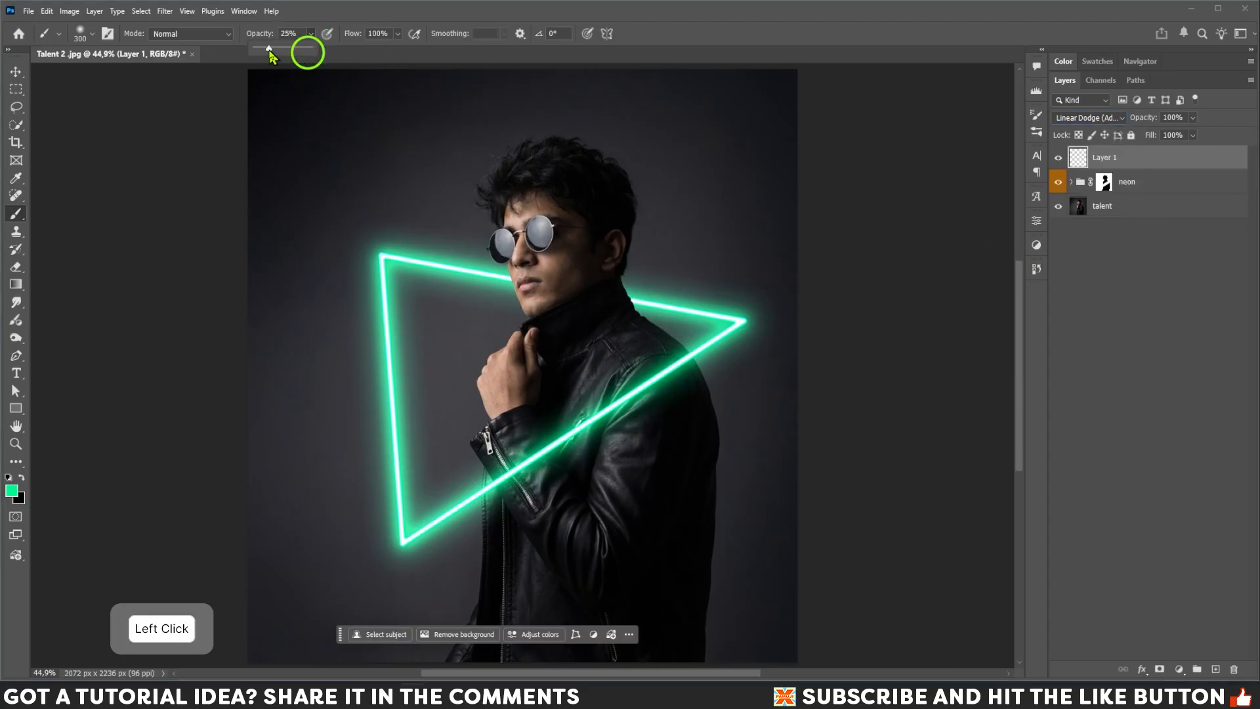
left_click(397, 34)
left_click_drag(398, 47, 362, 52)
key("Return")
Paint soft green glow on Layer 1 around the face, chin and neck where the triangle passes behind him.
left_click(631, 292)
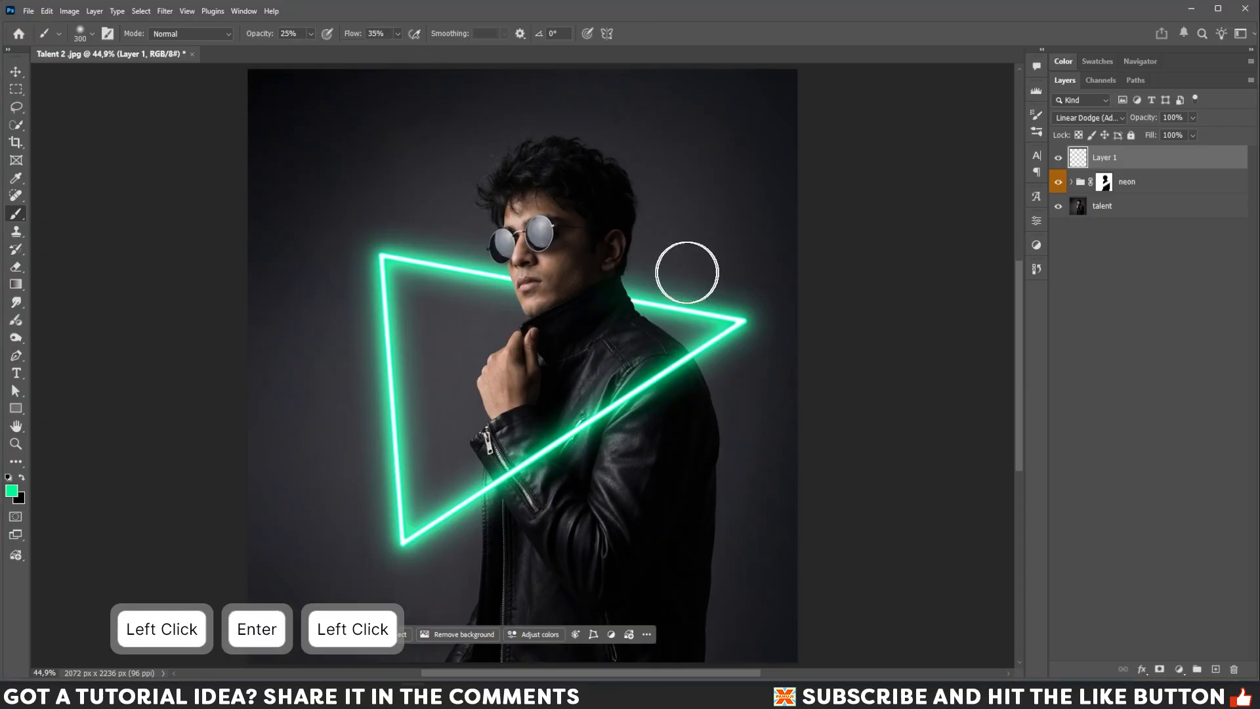
key("[")
left_click(632, 302)
key("]")
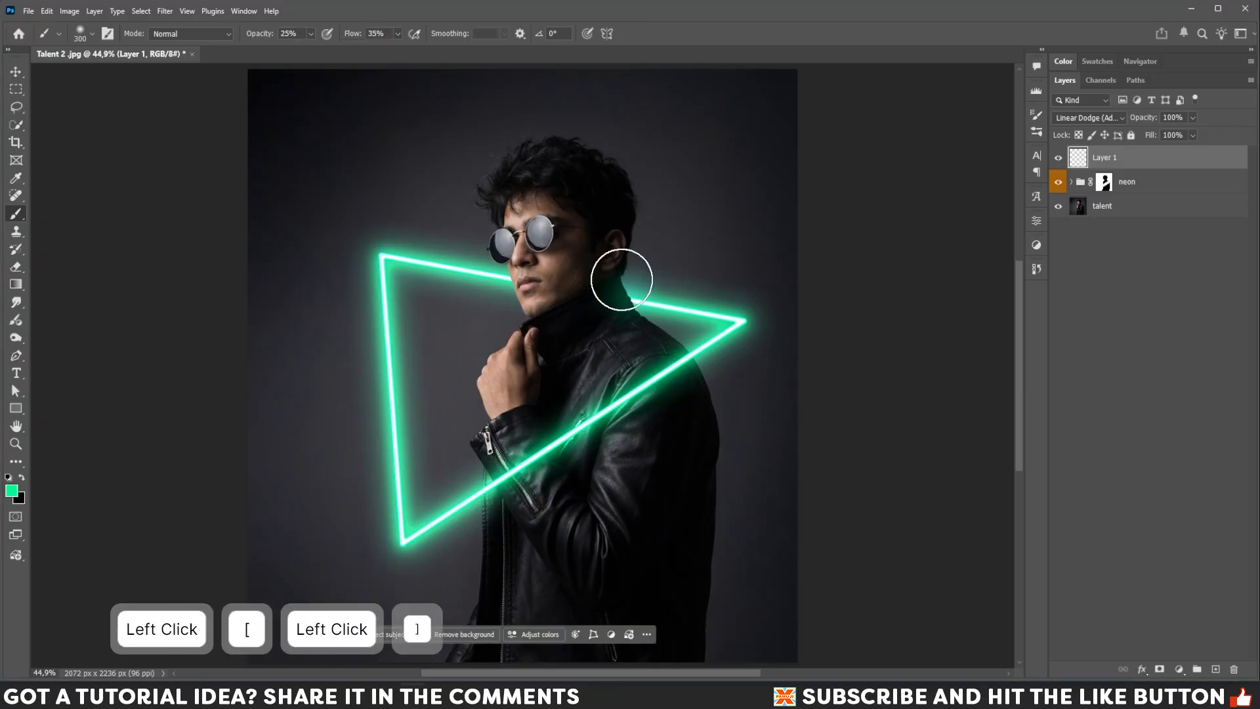
left_click(631, 286)
key("[")
left_click(500, 284)
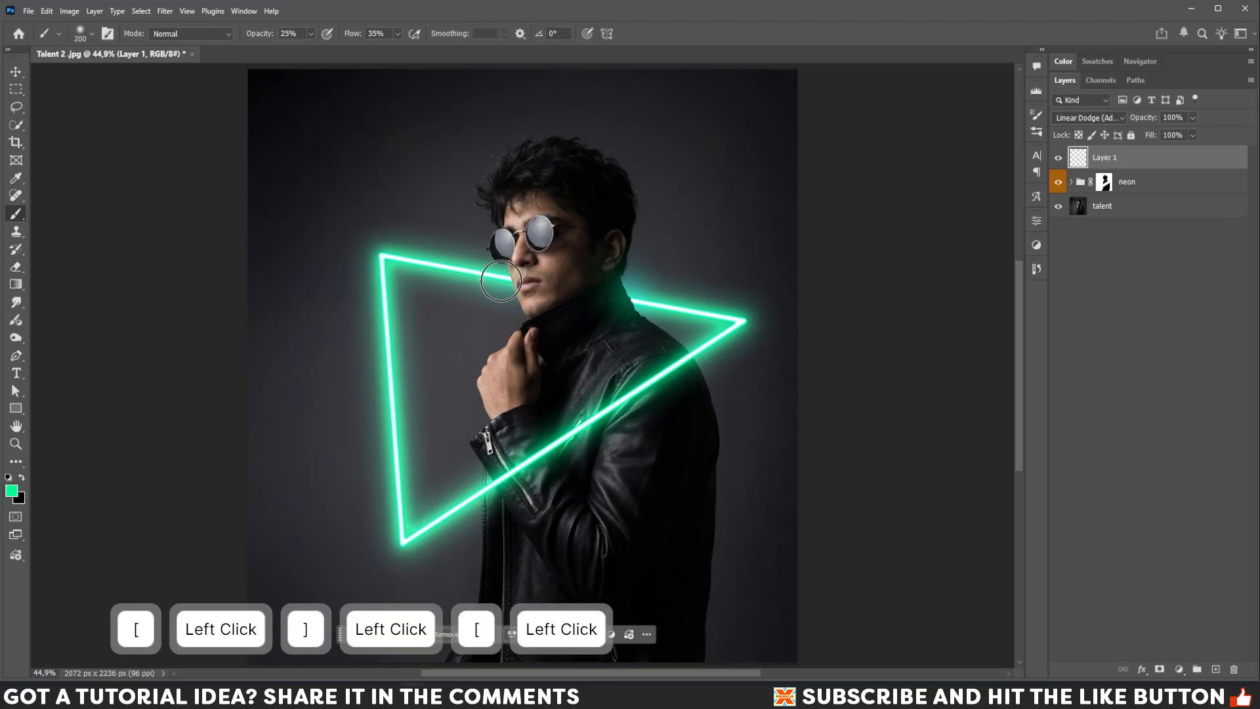
key("[")
left_click(501, 278)
key("[")
left_click(507, 282)
key("bracketright")
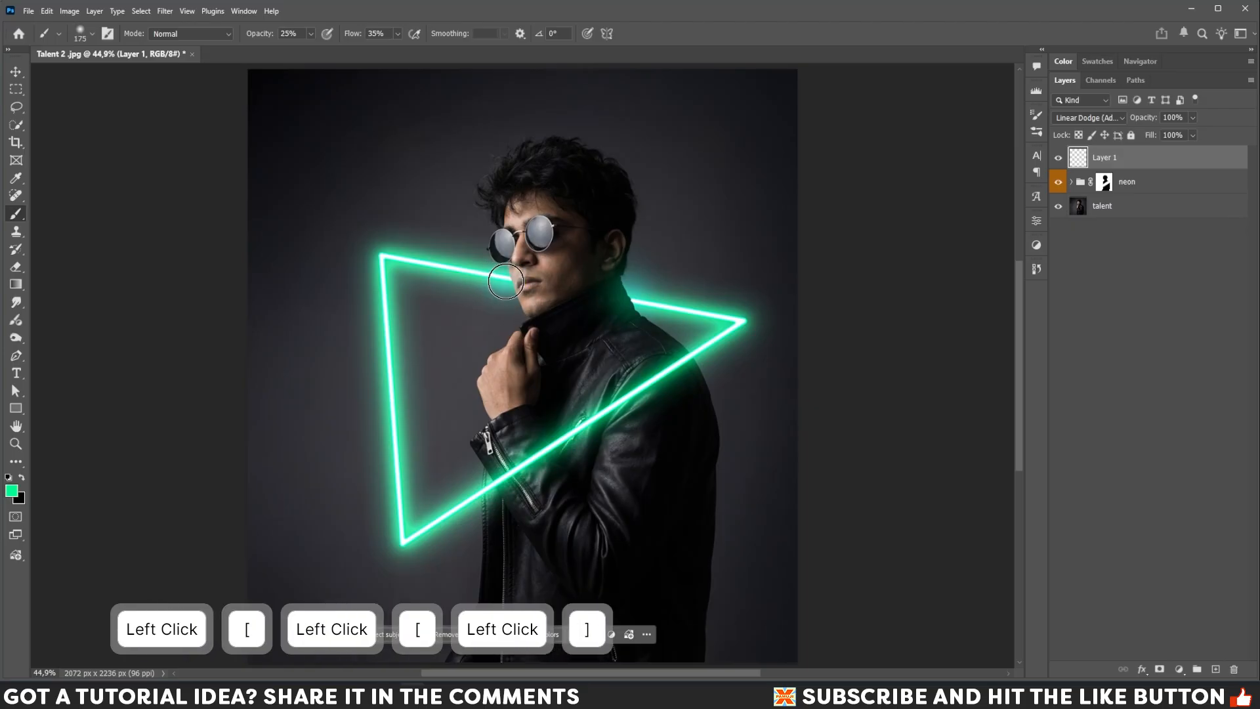
left_click(507, 284)
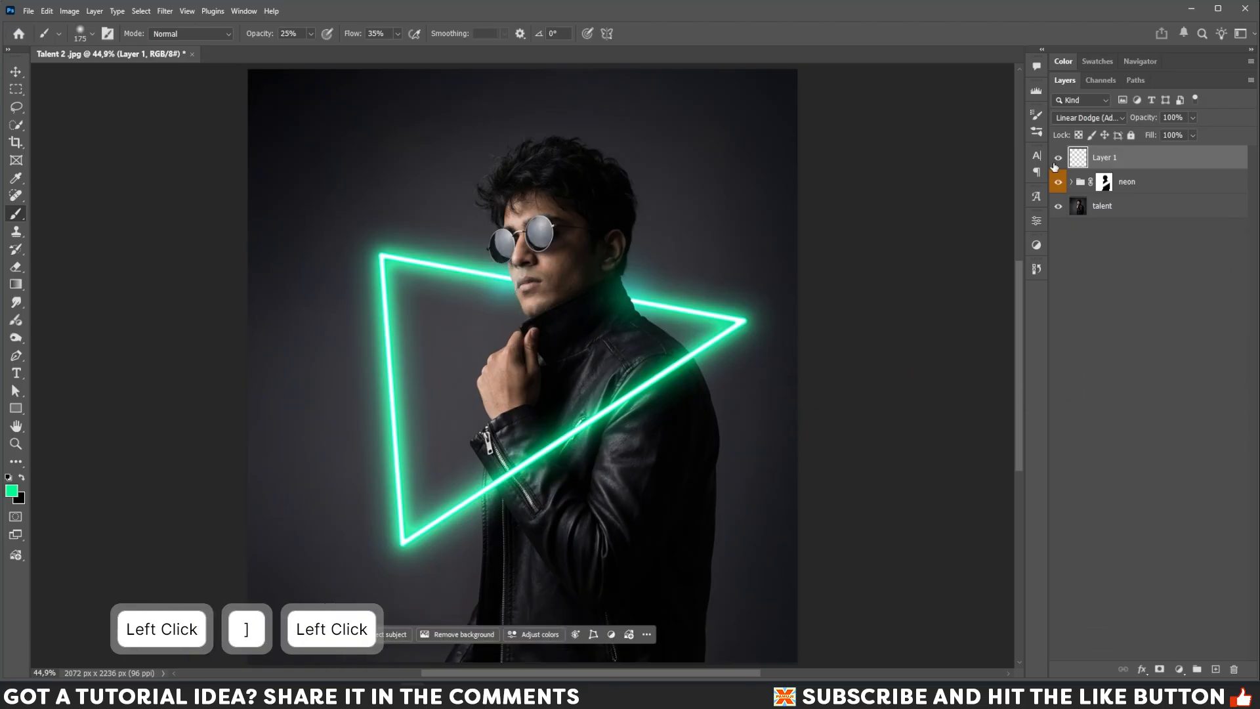
Compare Layer 1 on and off, then select the subject on the talent layer.
left_click(1060, 160)
left_click(1059, 160)
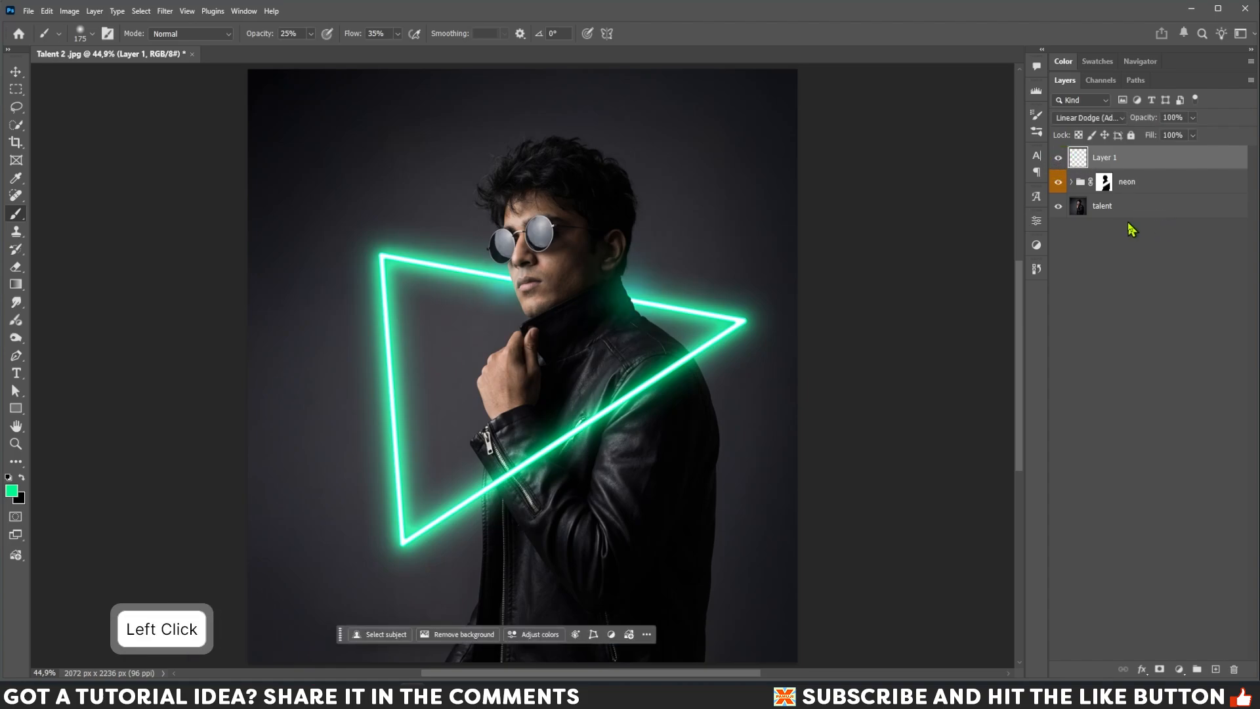
left_click(1098, 207)
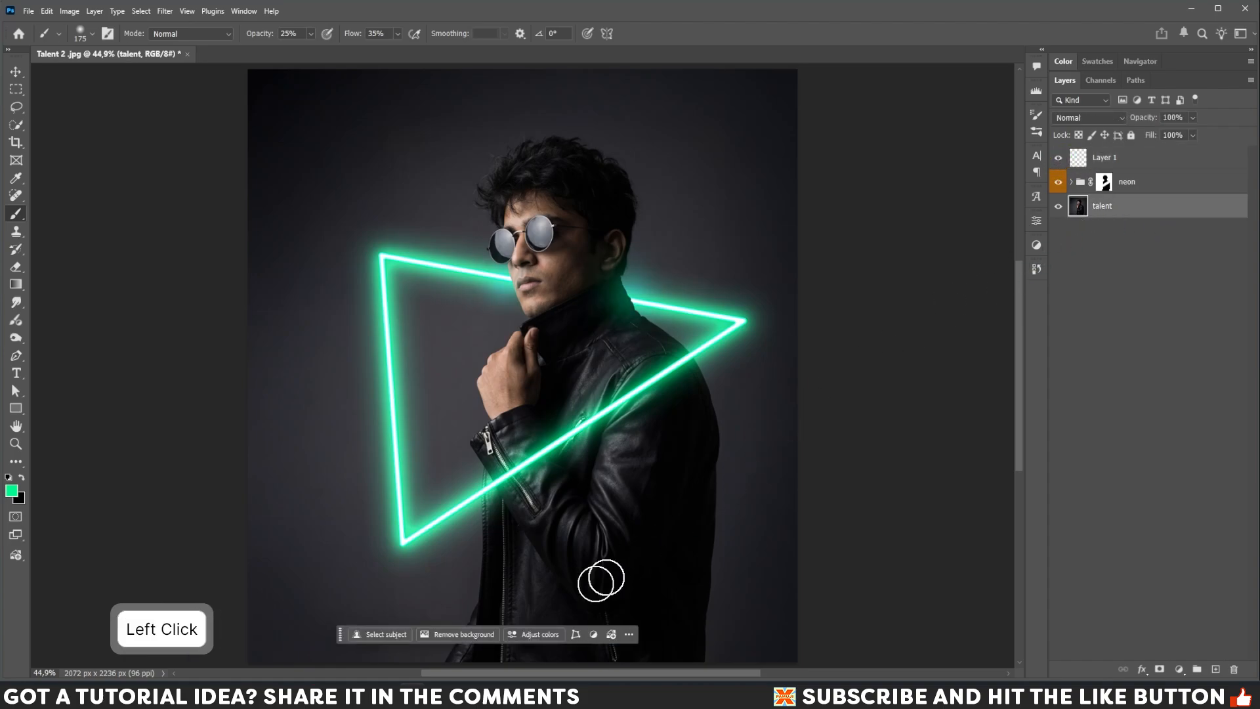
left_click(386, 635)
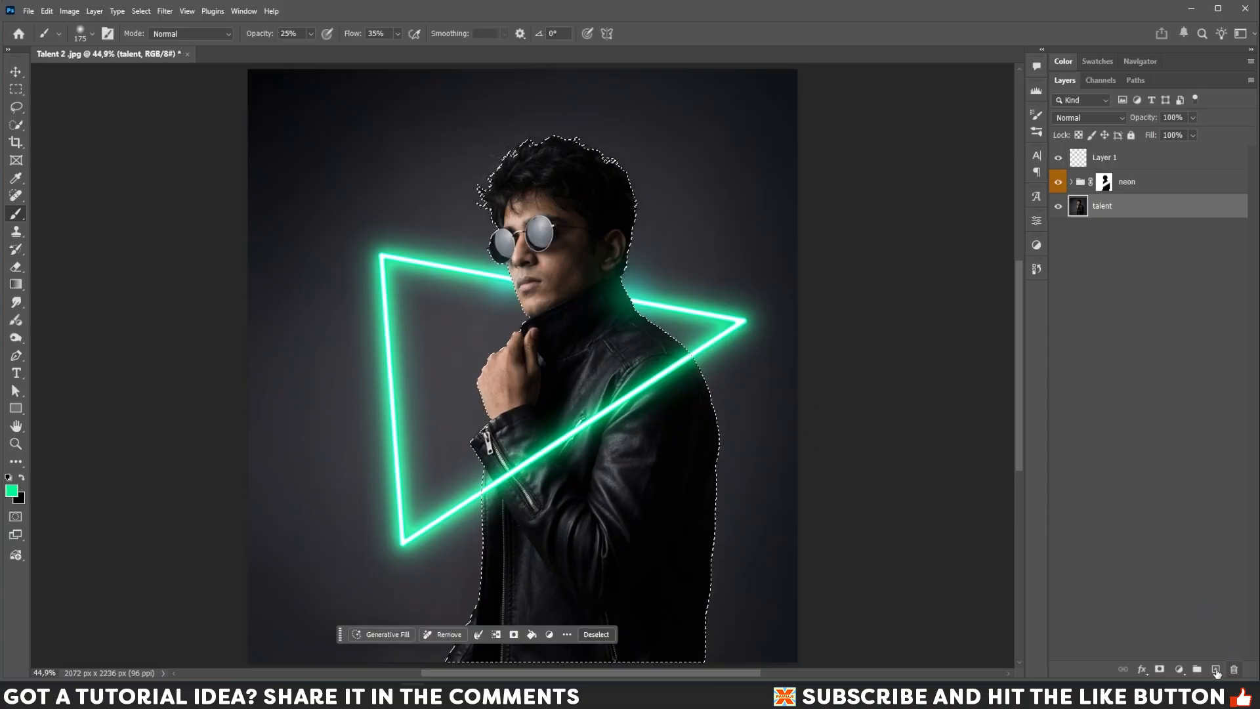
Add a new layer above the talent layer and place it into a new group.
left_click(1216, 669)
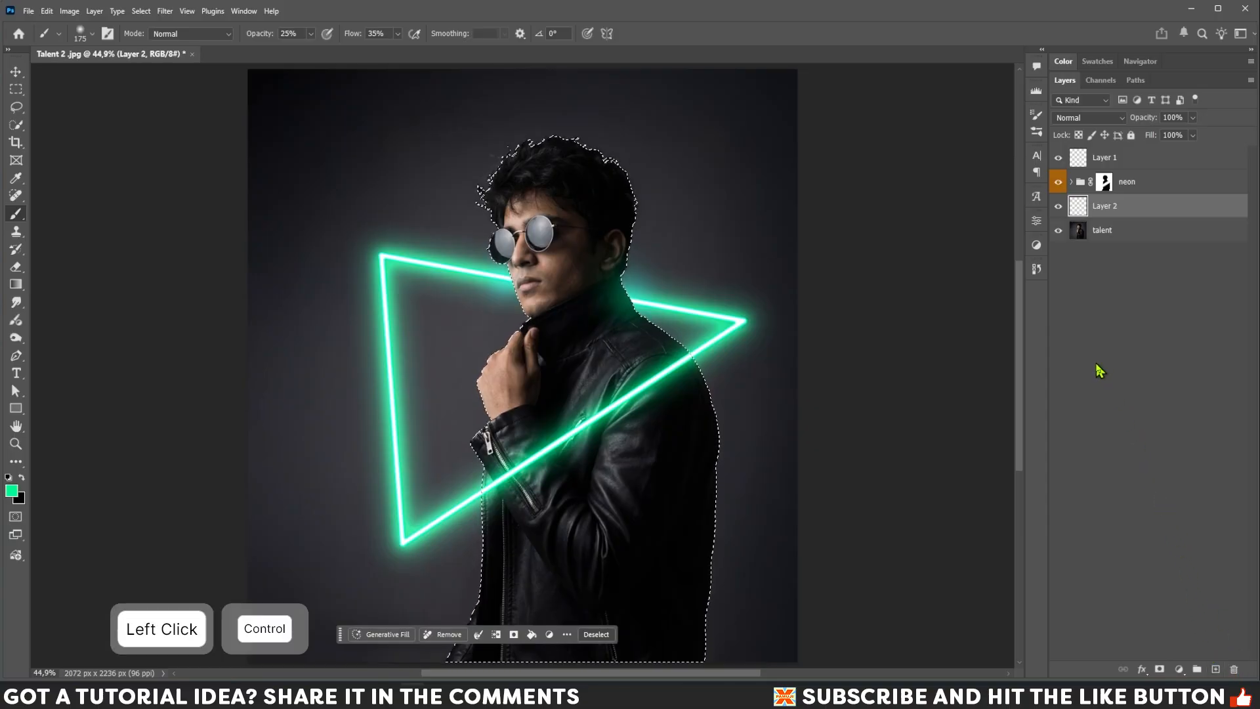
key("ctrl+g")
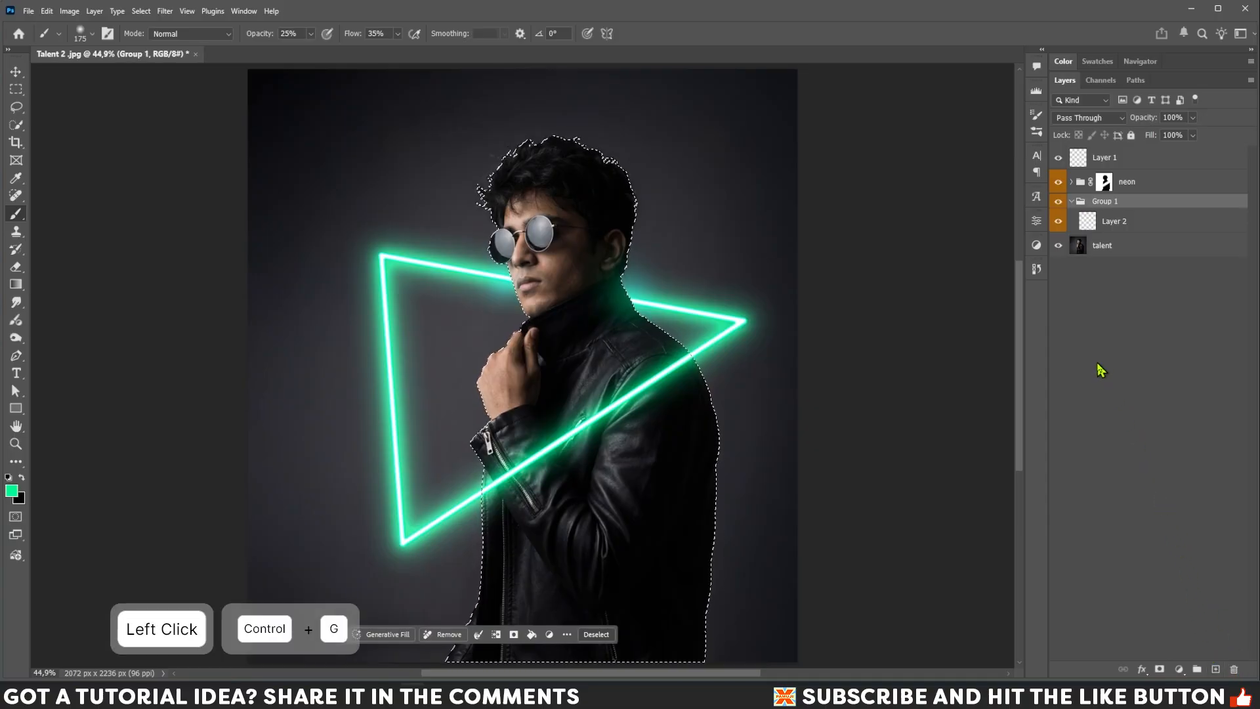
Set the new group's color label to Seafoam and add a layer mask to it from the subject selection.
right_click(1132, 208)
left_click(1150, 529)
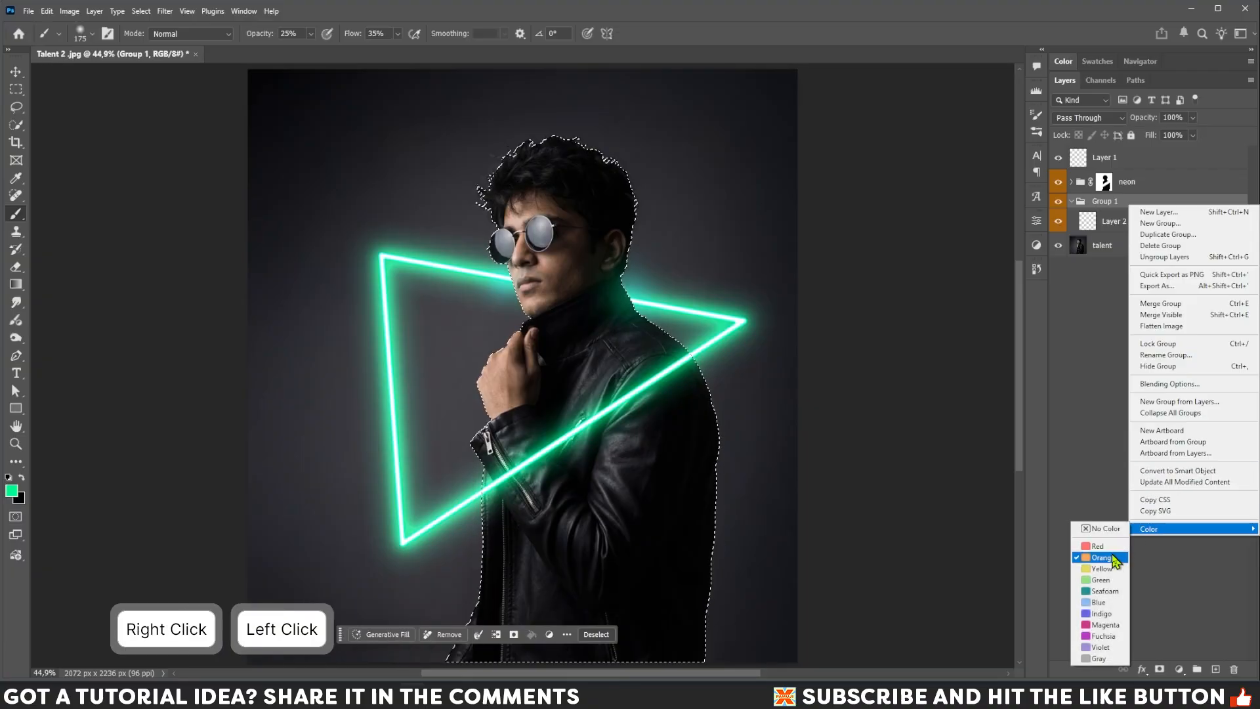
left_click(1102, 592)
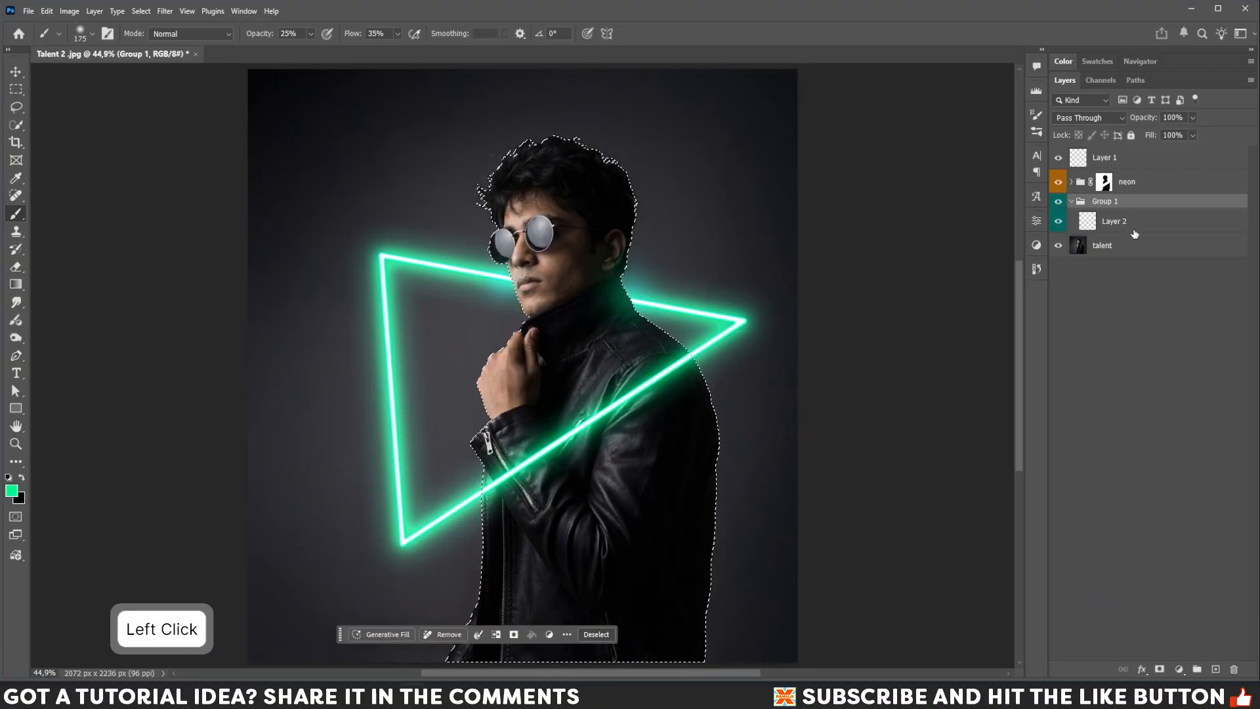
left_click(1160, 670)
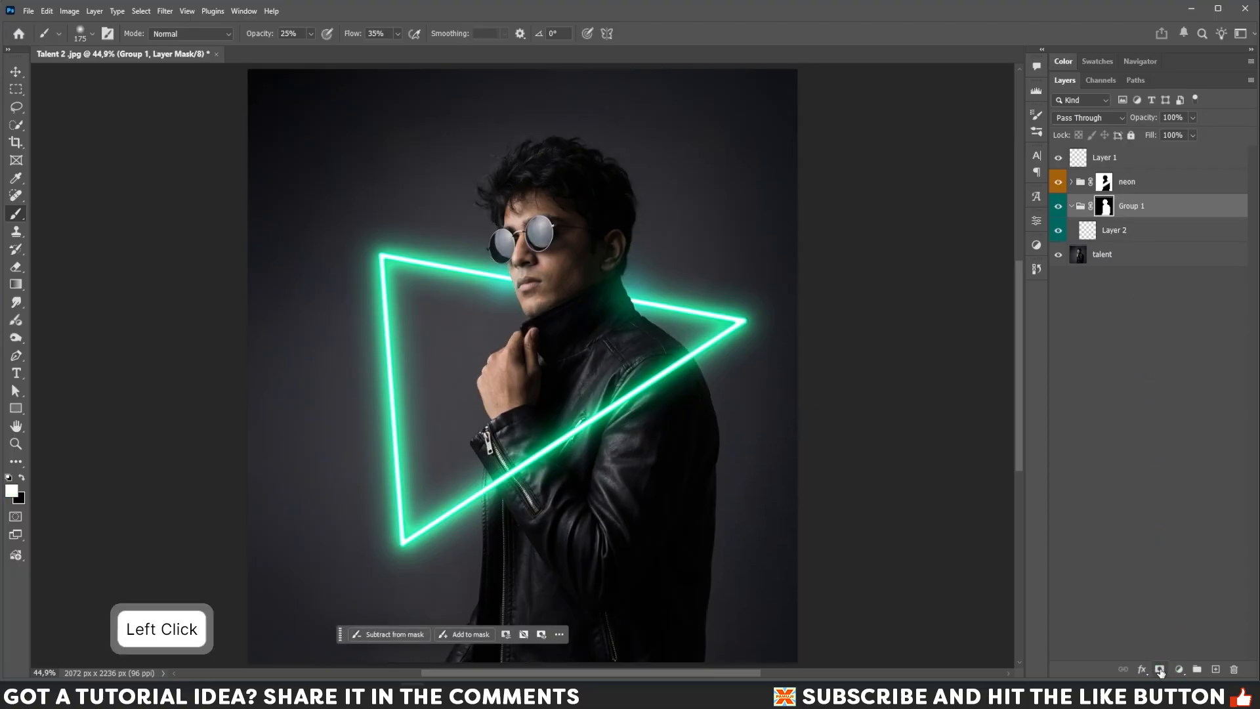
Select Layer 2 inside the group and set its blend mode to Linear Dodge (Add).
left_click(1110, 236)
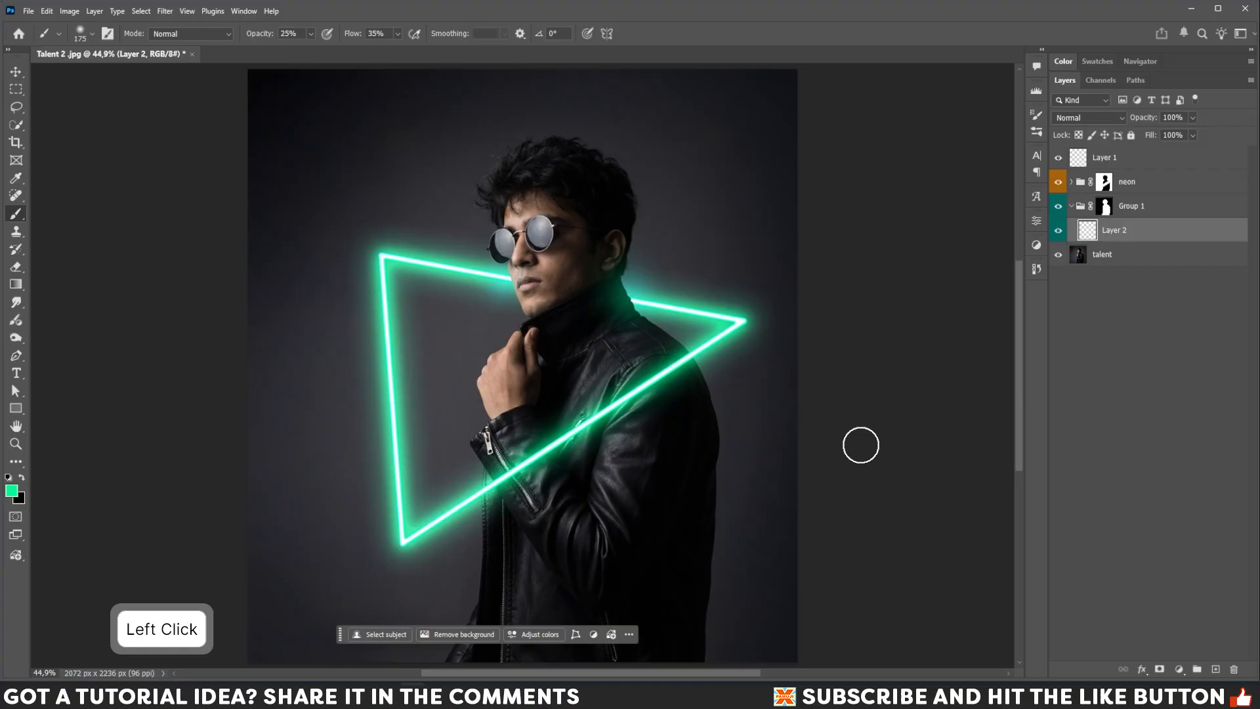
left_click(1093, 119)
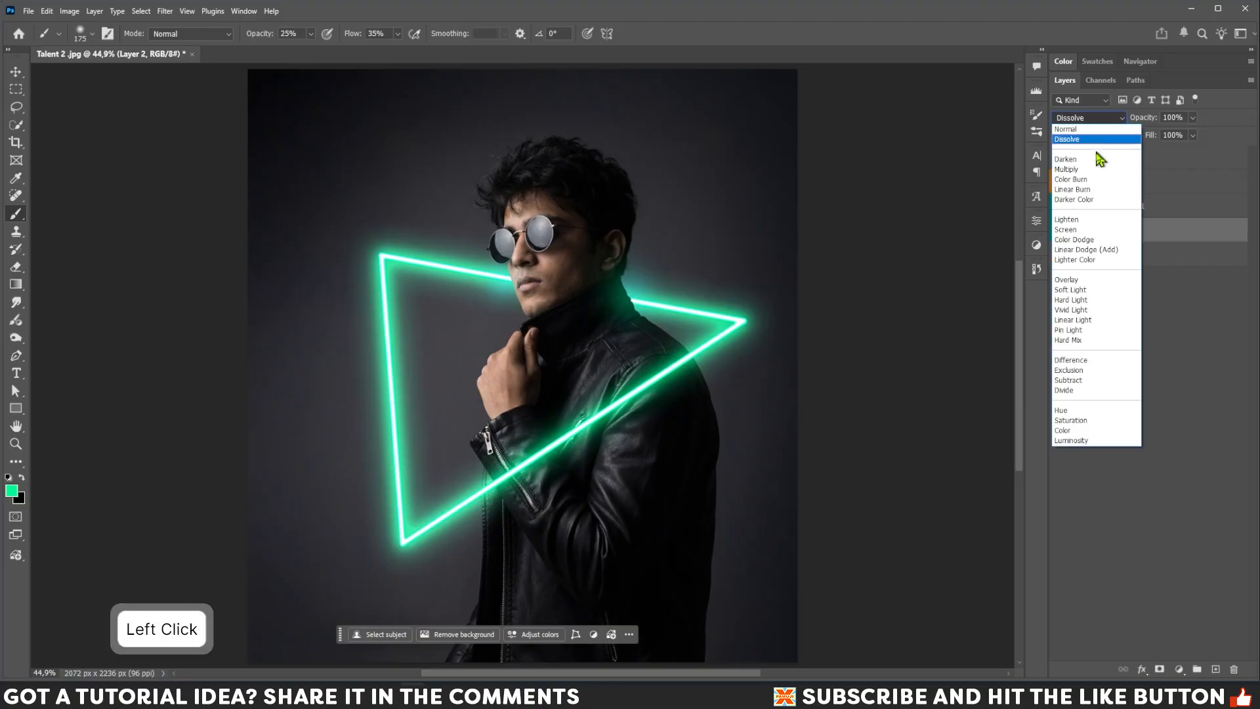
left_click(1092, 250)
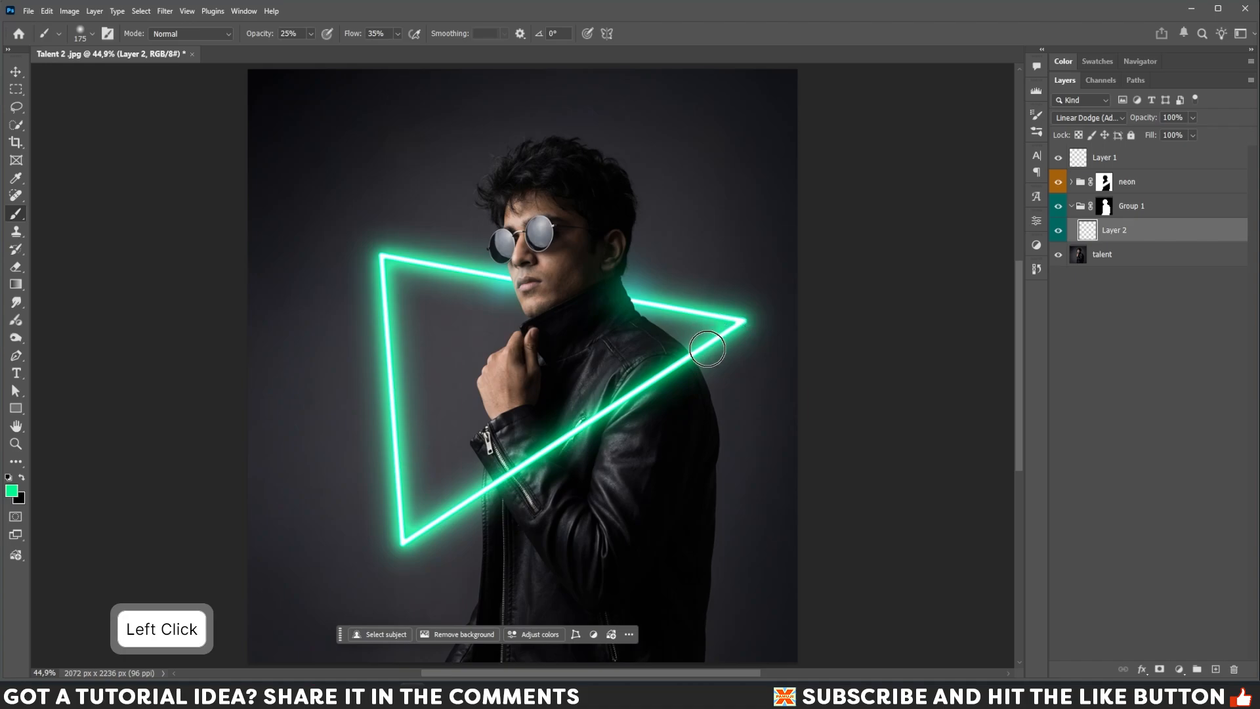
Paint green glow on Layer 2 along the jacket's shoulder edge and the hair beside the triangle.
key("bracketleft")
mouse_move(688, 357)
left_mouse_down()
mouse_move(722, 451)
mouse_move(722, 438)
mouse_move(723, 563)
left_mouse_up()
key("bracketleft")
key("bracketright")
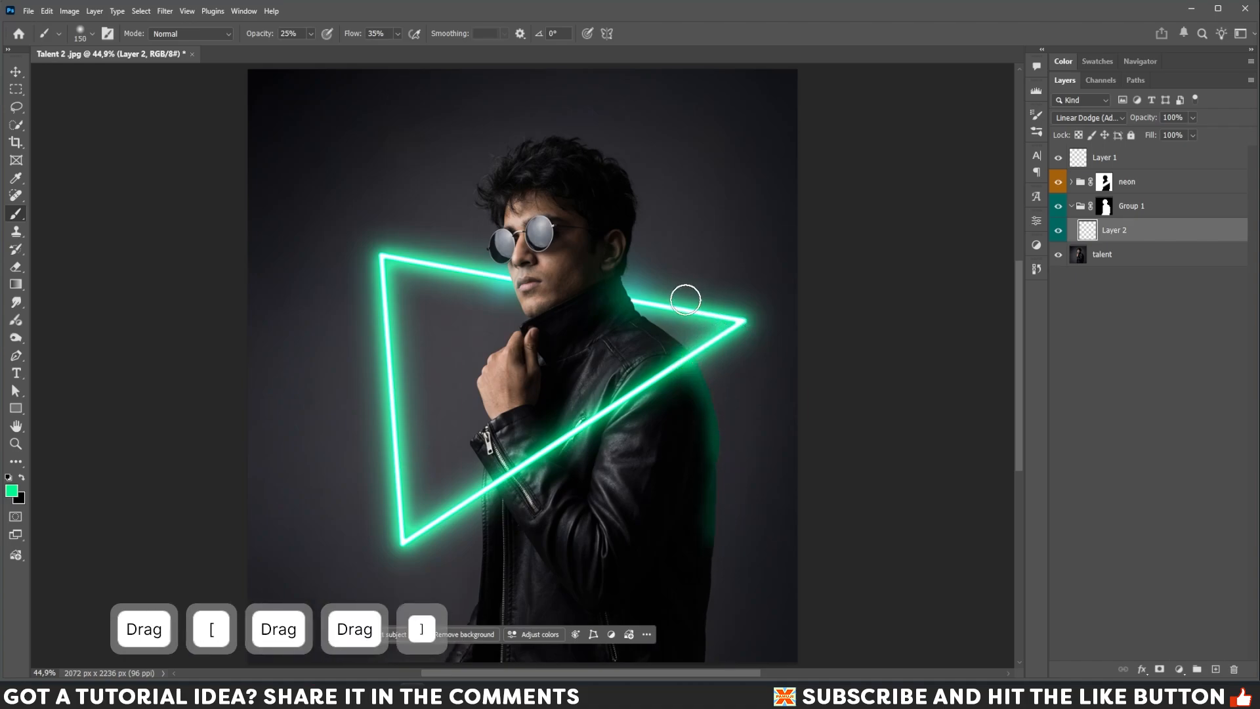
mouse_move(686, 338)
left_mouse_down()
mouse_move(649, 277)
mouse_move(661, 245)
left_mouse_up()
key("bracketleft")
mouse_move(647, 289)
left_mouse_down()
mouse_move(640, 227)
mouse_move(650, 228)
mouse_move(633, 269)
mouse_move(636, 188)
left_mouse_up()
key("bracketleft")
key("bracketleft")
key("bracketleft")
key("bracketleft")
key("bracketleft")
key("bracketleft")
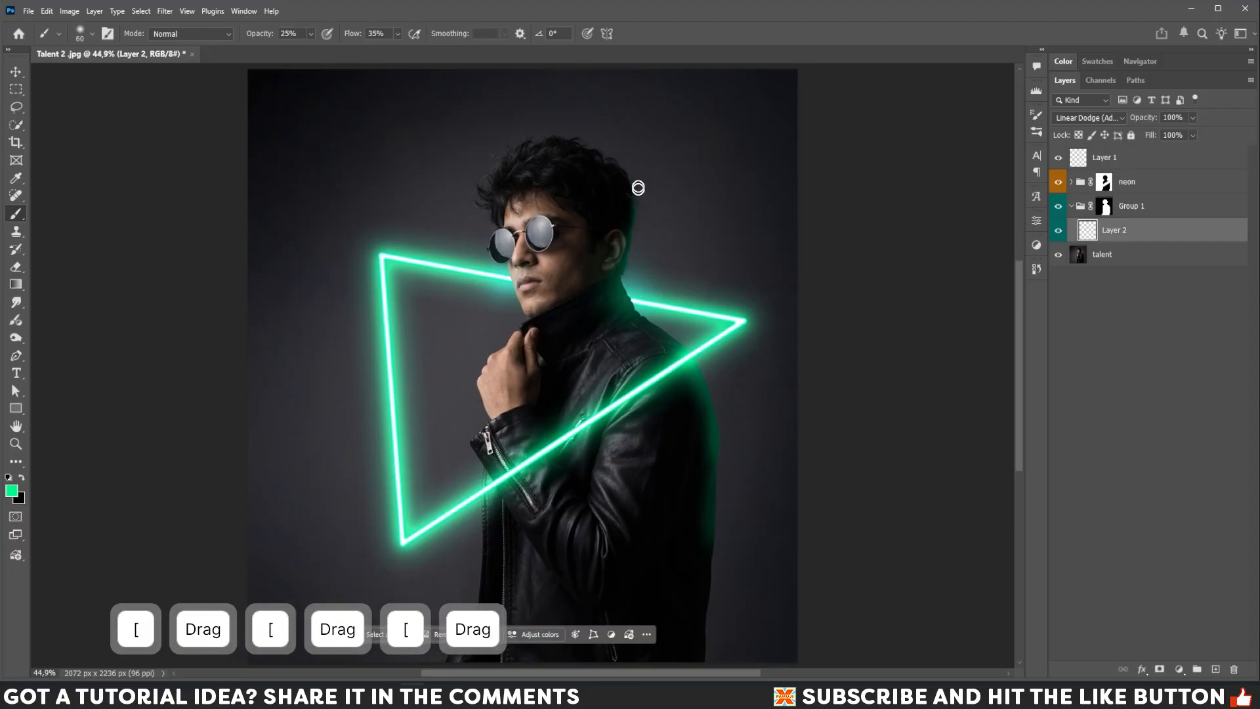
Paint more green light on Layer 2 along the jacket's right edge and the arm below the triangle.
left_click(729, 392)
key("bracketright")
key("bracketright")
key("bracketright")
key("bracketright")
key("bracketright")
left_click(696, 388)
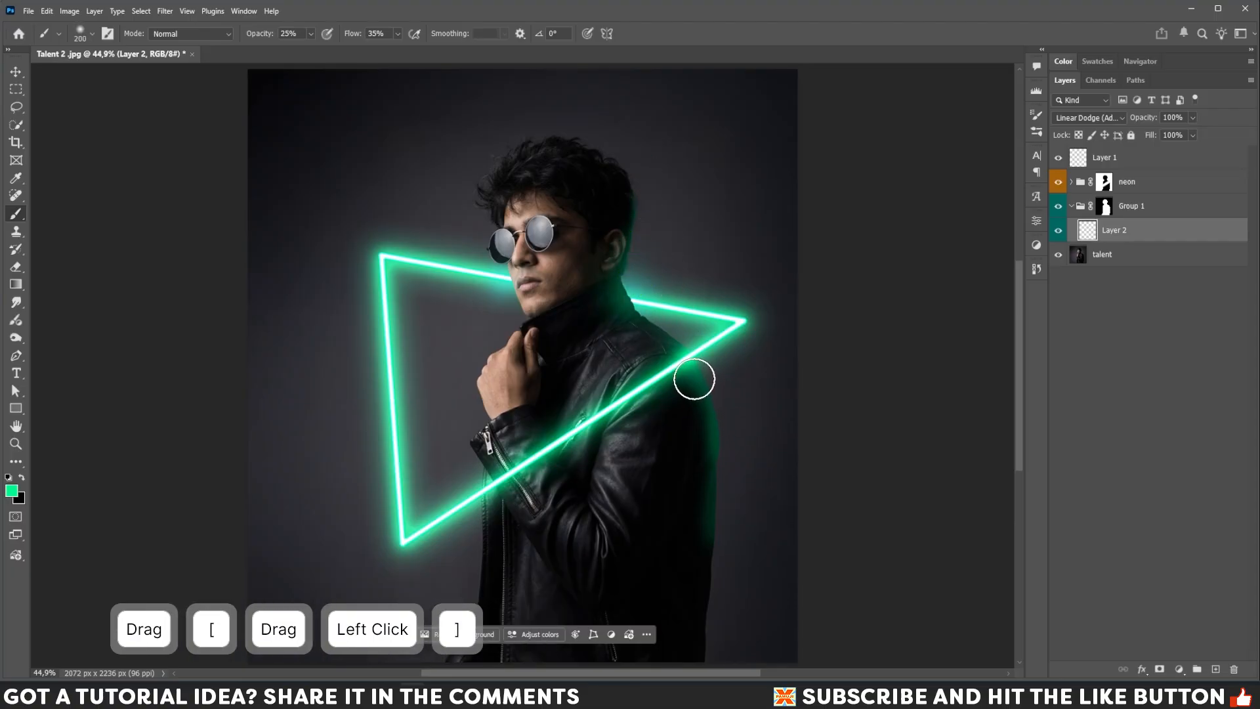
key("bracketright")
key("bracketright")
key("bracketright")
key("bracketright")
left_click(715, 442)
key("bracketright")
left_click(706, 470)
key("bracketleft")
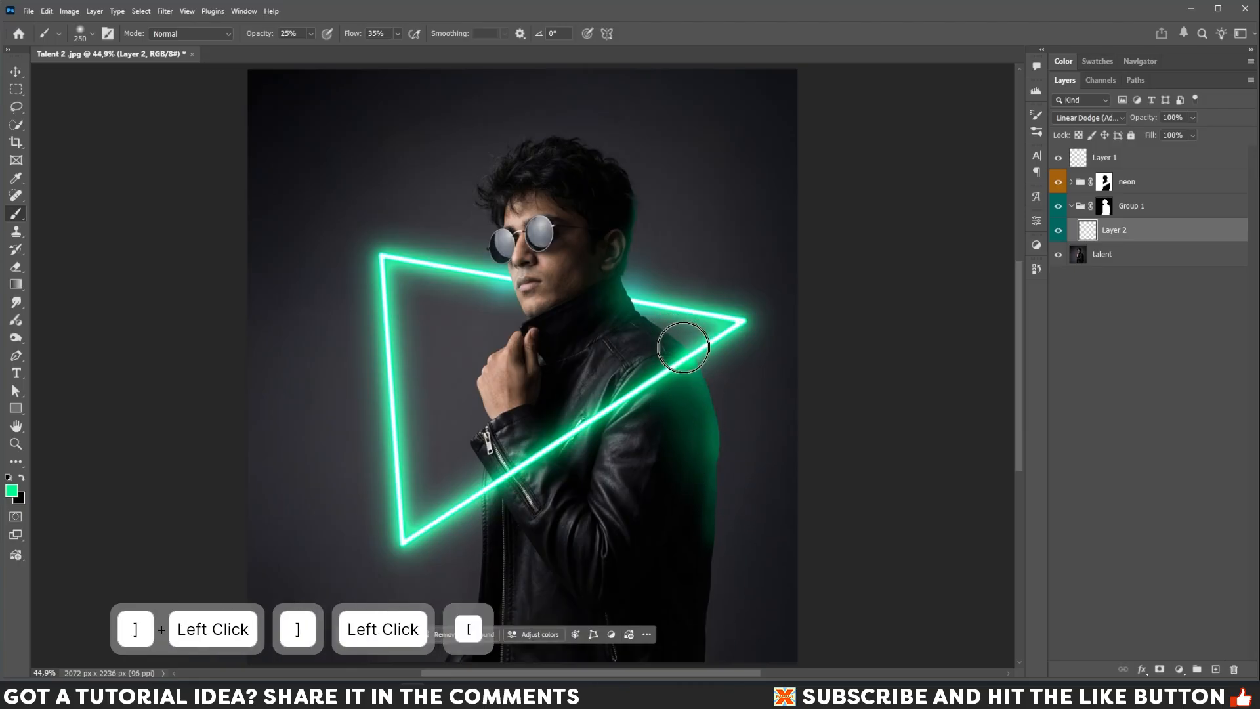
left_click_drag(640, 390, 748, 364)
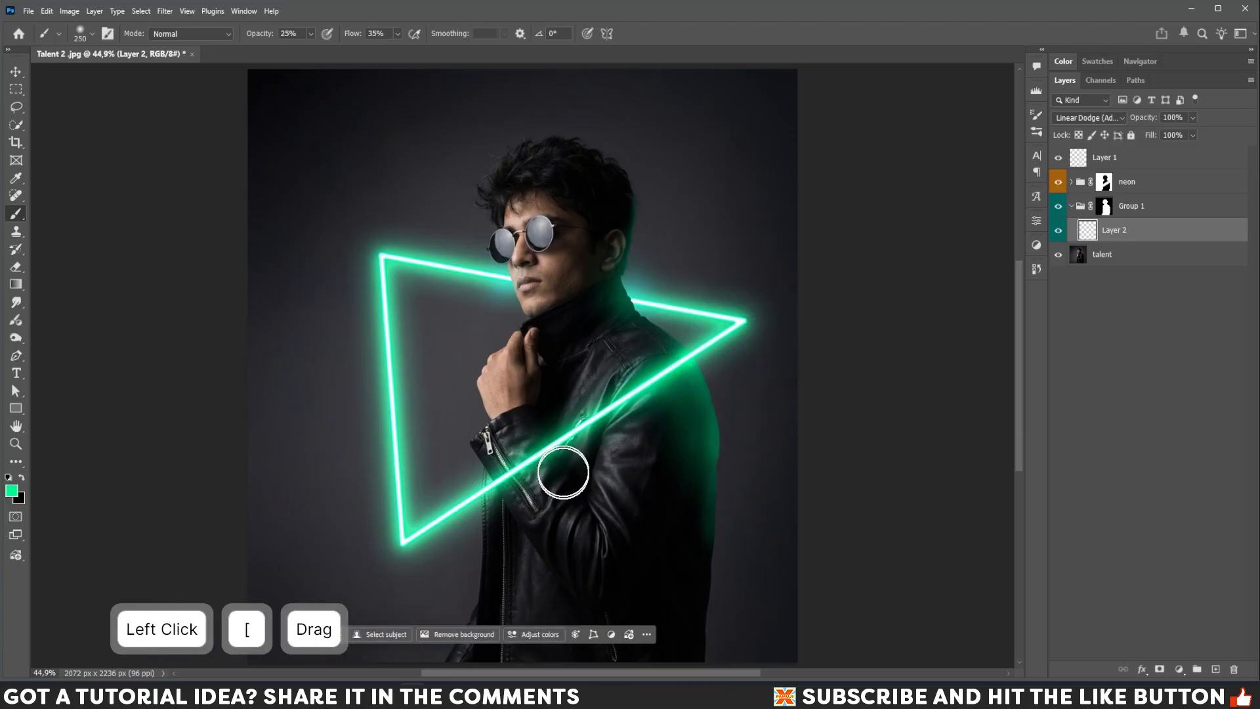
key("bracketleft")
key("bracketleft")
key("bracketleft")
key("bracketleft")
key("bracketleft")
left_click_drag(537, 415, 565, 484)
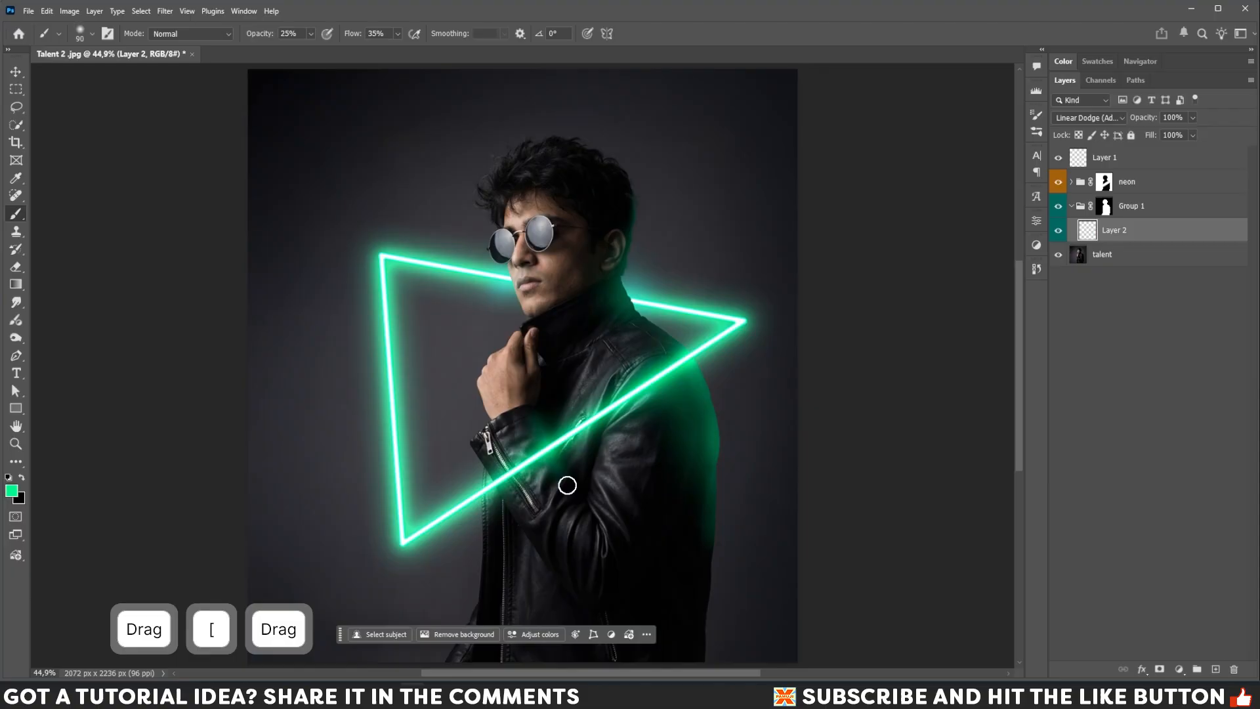
key("bracketleft")
Open Layer 2's blending options and split the Underlying Layer Blend If black slider to 0/15.
double_click(1154, 235)
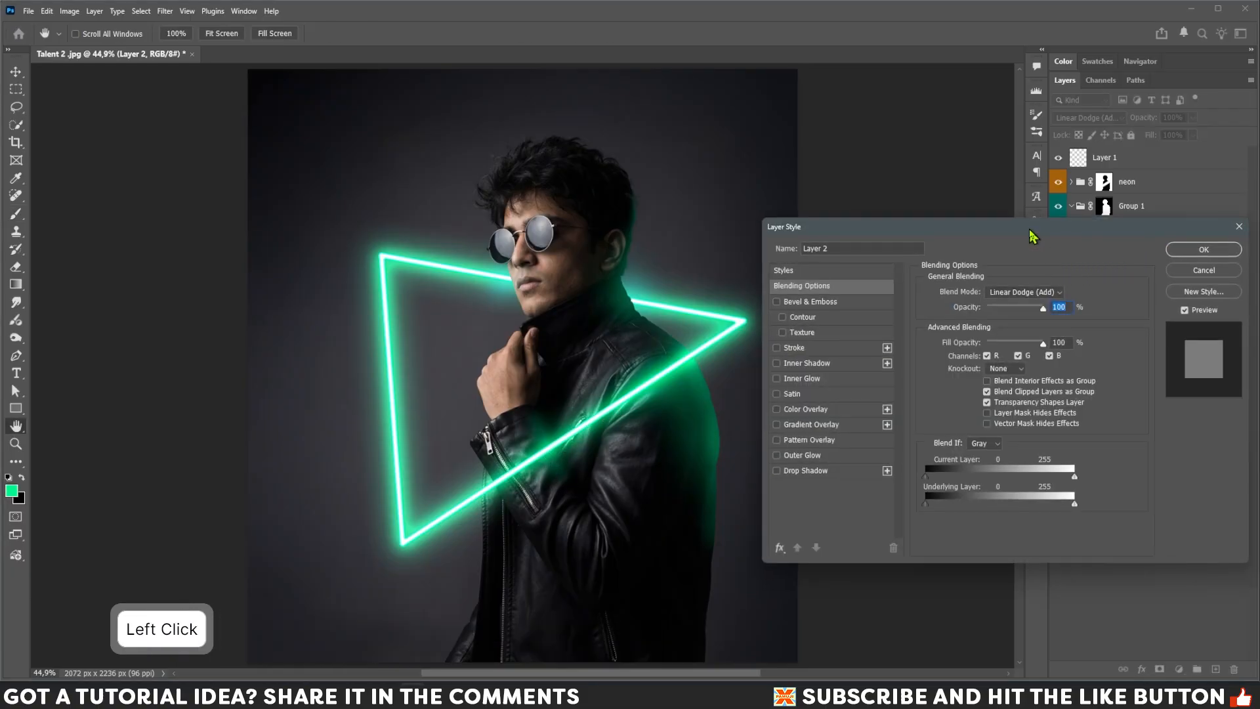
left_click_drag(1030, 235, 1026, 215)
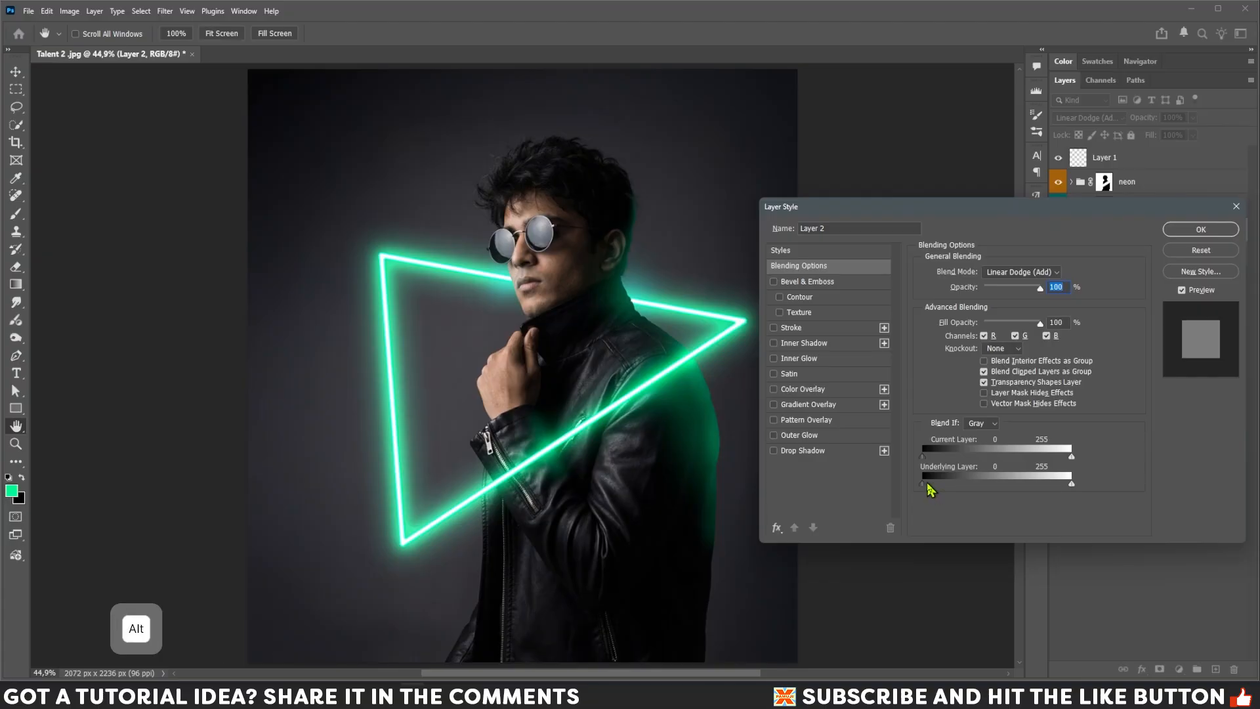
left_click_drag(924, 485, 930, 490)
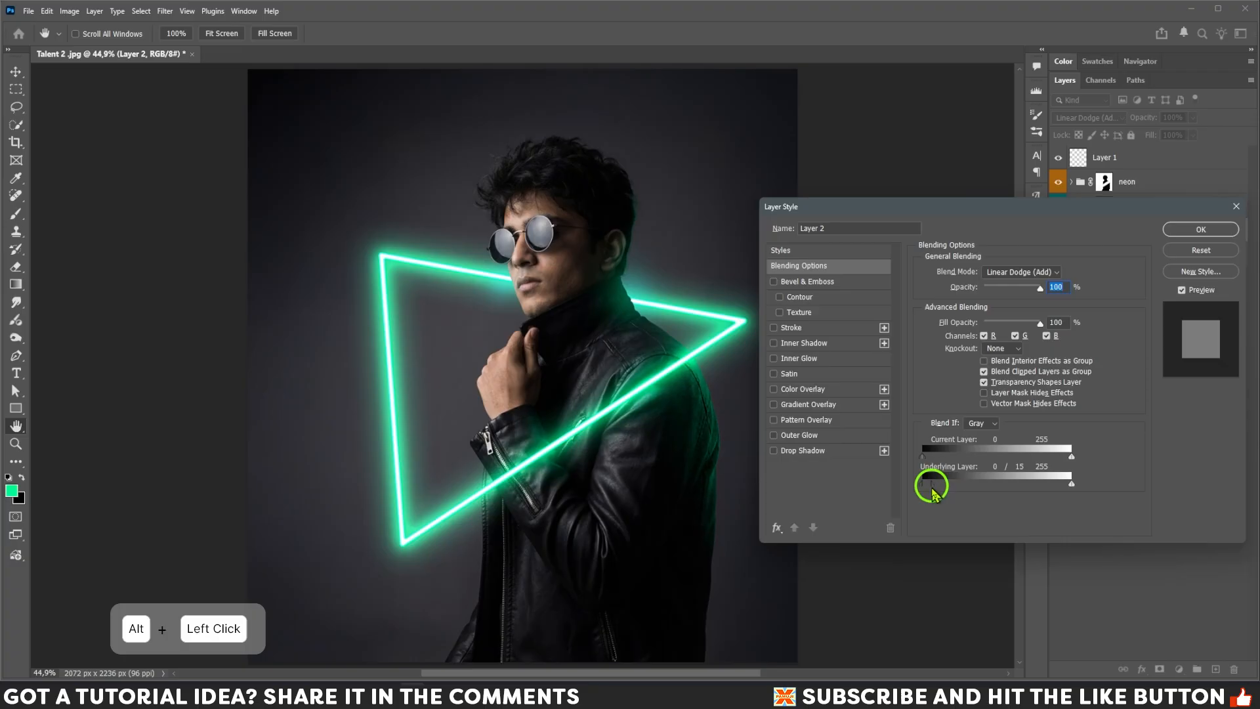
left_click(1184, 233)
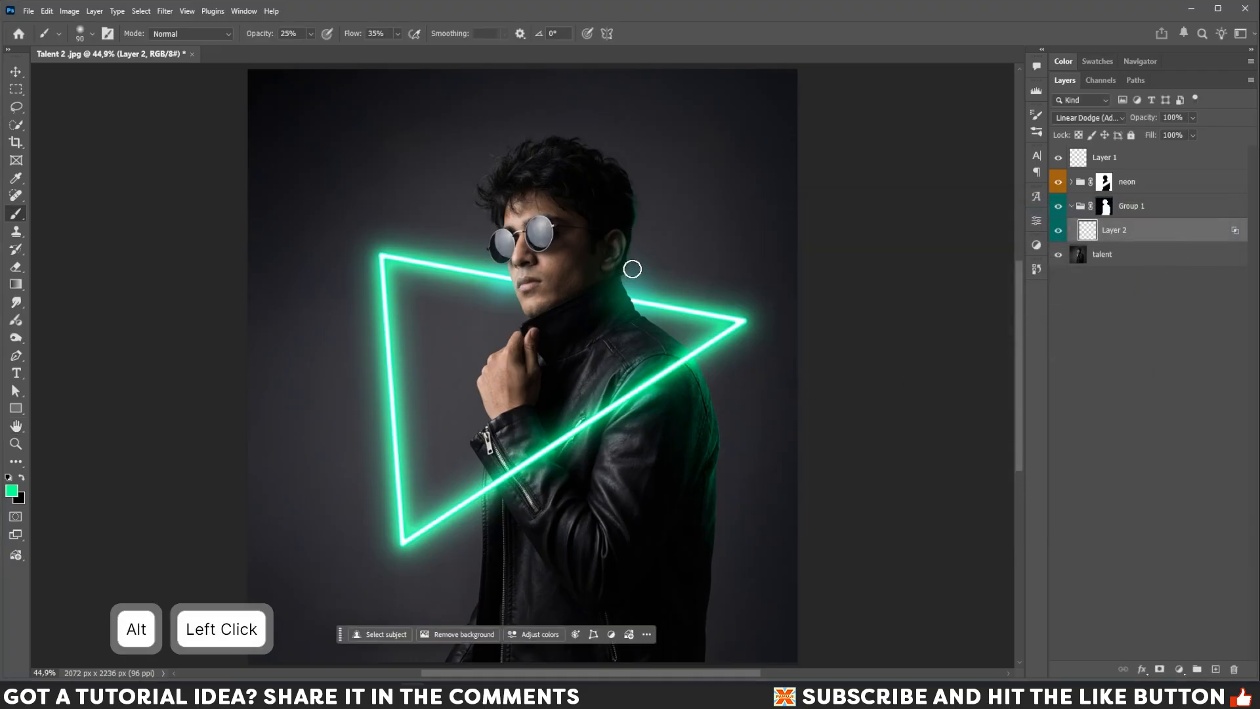
Paint glow on Layer 2 with a smaller brush around the neck and the hair above the triangle.
key("bracketleft")
key("bracketleft")
key("bracketleft")
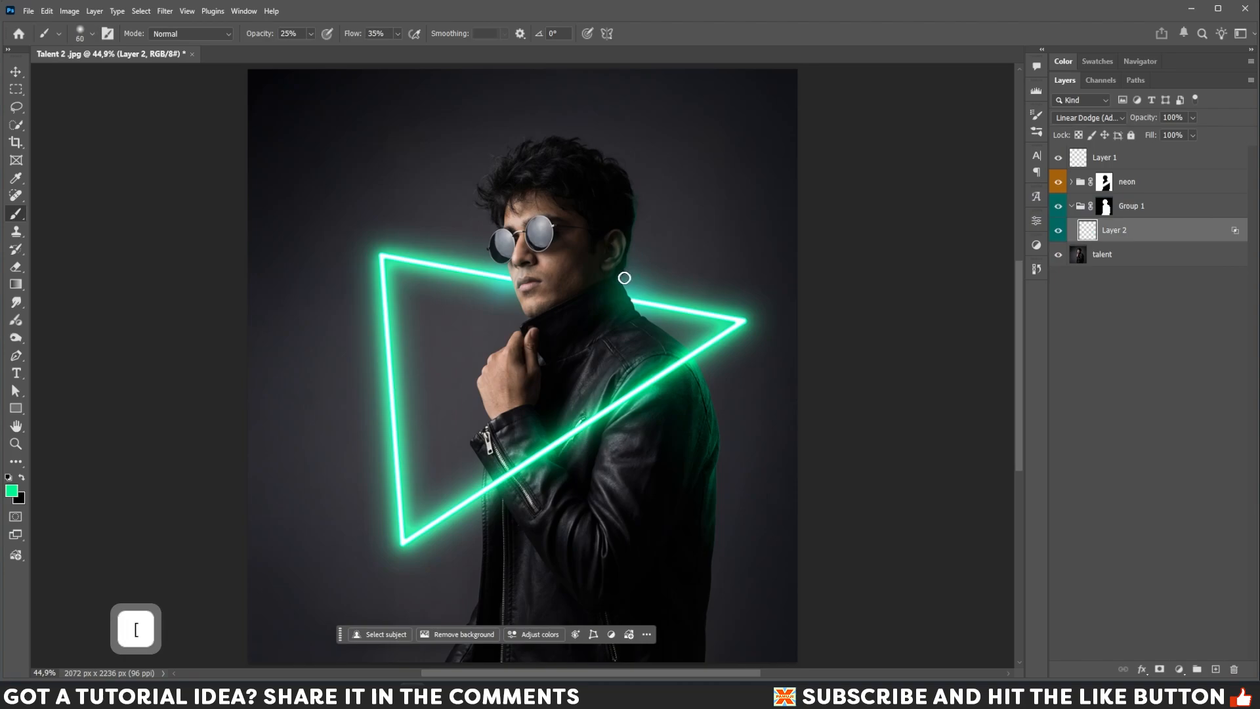
mouse_move(627, 276)
left_mouse_down()
mouse_move(638, 198)
mouse_move(630, 262)
mouse_move(619, 203)
mouse_move(639, 221)
left_mouse_up()
key("bracketright")
key("bracketright")
left_click(612, 193)
key("bracketright")
key("bracketright")
left_click_drag(613, 180, 633, 210)
key("bracketright")
left_click_drag(622, 191, 641, 272)
key("bracketleft")
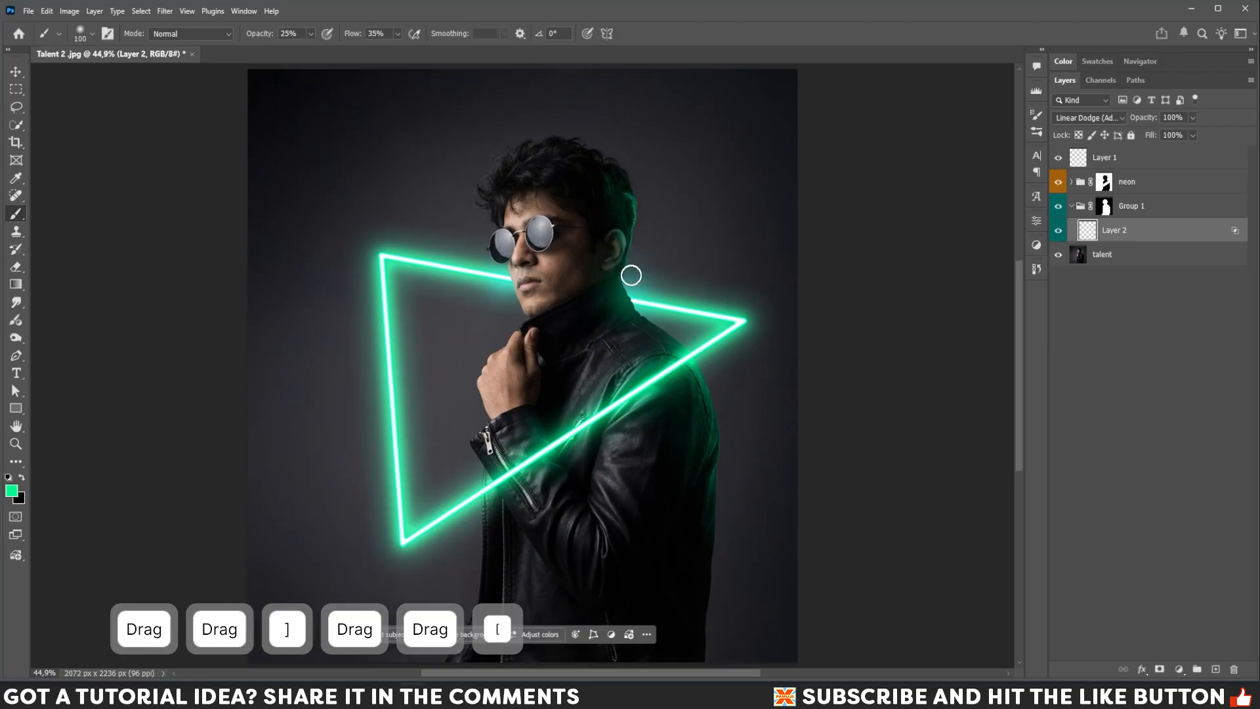
left_click(624, 176)
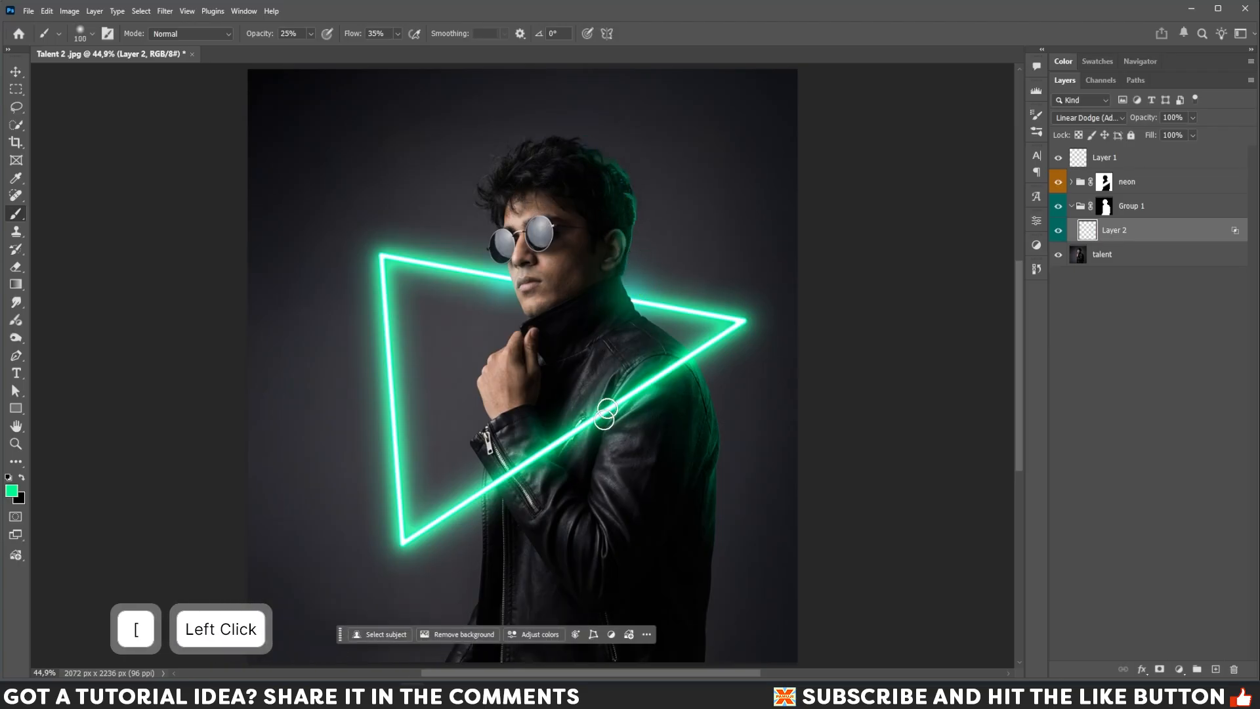
Paint more green glow on Layer 2 over the jacket sleeve and shoulder beside the triangle's lower edge.
key("bracketright")
key("bracketleft")
key("bracketleft")
mouse_move(529, 422)
left_mouse_down()
mouse_move(529, 384)
mouse_move(591, 534)
left_mouse_up()
left_click(542, 378)
key("bracketleft")
key("bracketright")
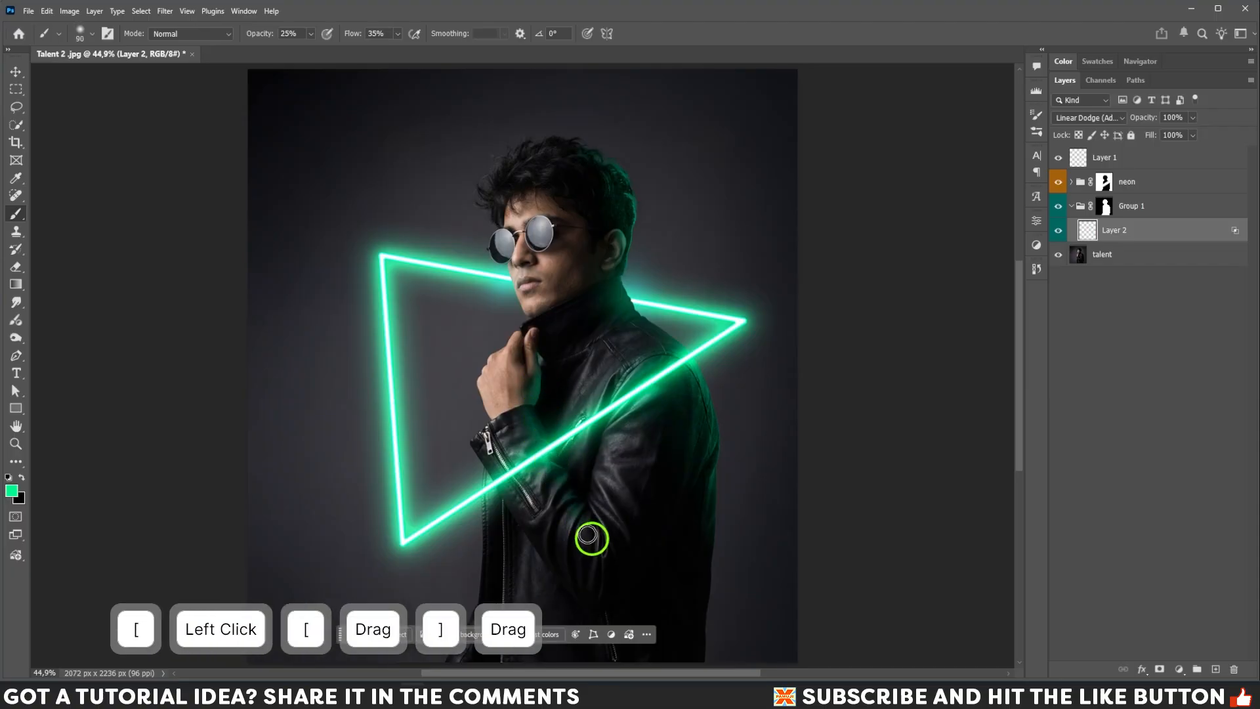
key("bracketright")
mouse_move(644, 397)
left_mouse_down()
mouse_move(622, 430)
mouse_move(641, 391)
left_mouse_up()
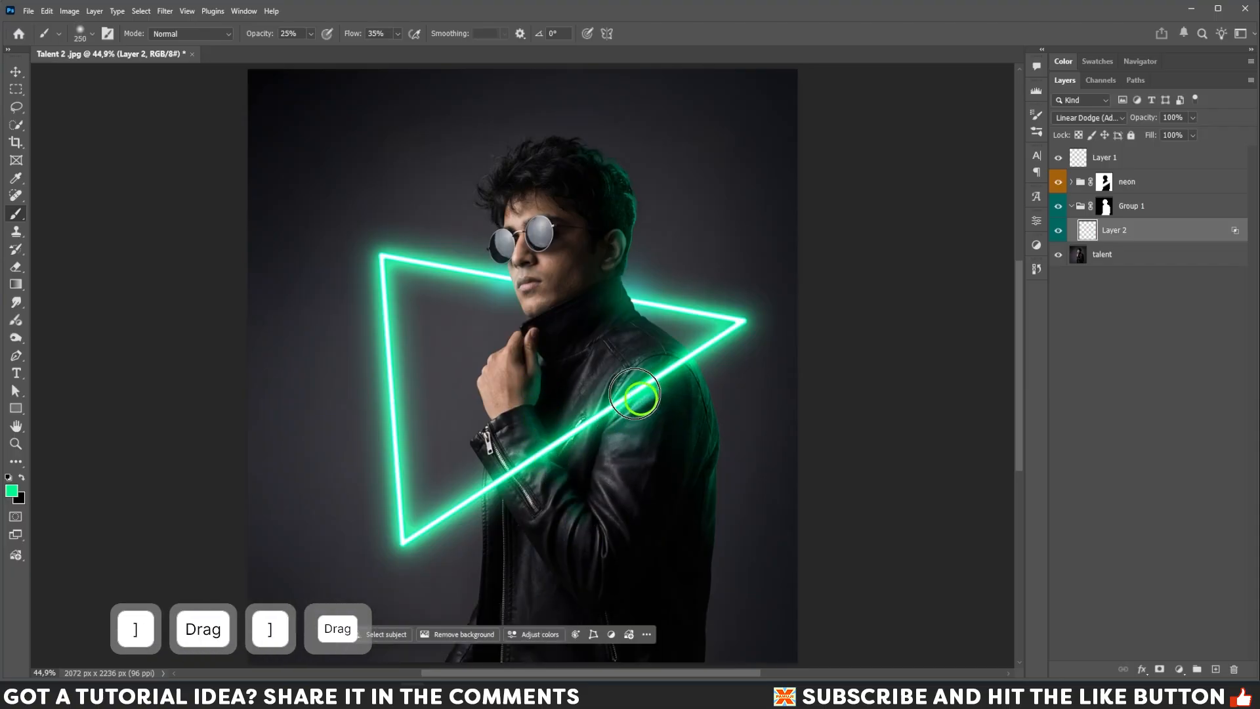
key("bracketright")
key("bracketright")
key("bracketright")
key("bracketright")
left_click(536, 464)
key("bracketleft")
key("bracketleft")
key("bracketleft")
key("bracketleft")
key("bracketleft")
key("bracketleft")
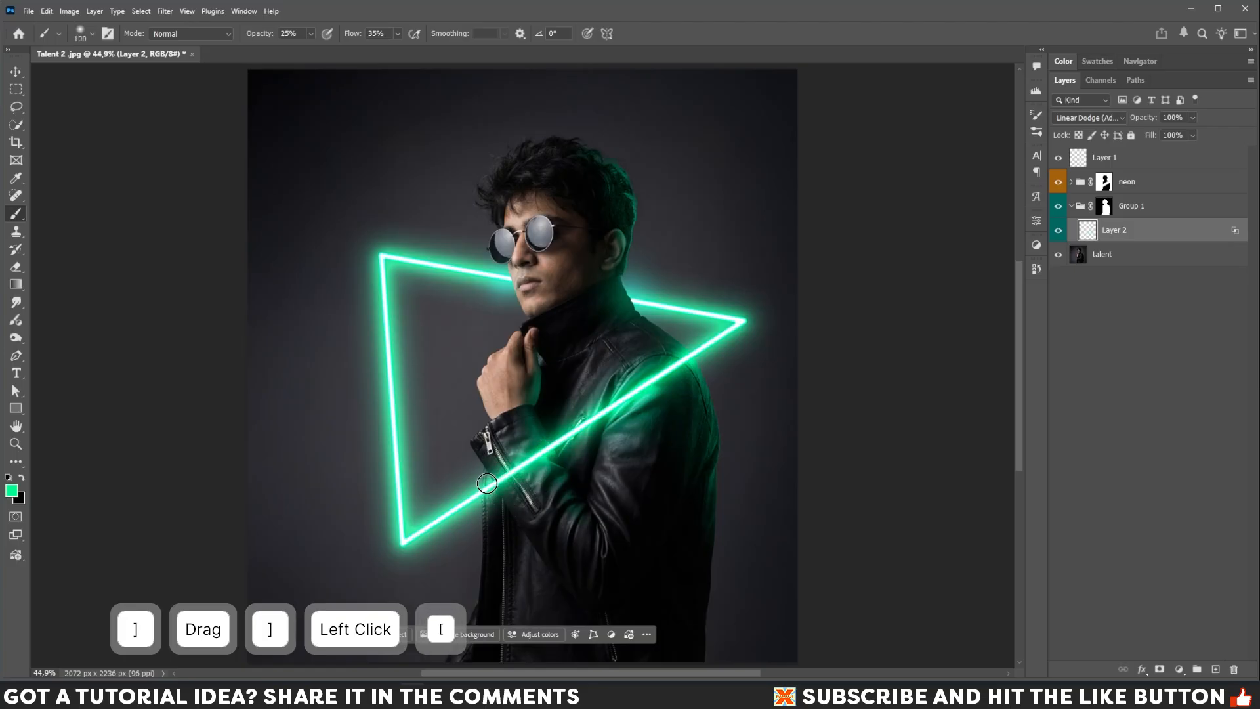
Paint a long stroke of glow on Layer 2 along the triangle's lower edge across the jacket front.
left_click_drag(494, 474, 506, 594)
key("bracketright")
key("bracketright")
key("bracketright")
key("bracketright")
key("bracketright")
key("bracketright")
mouse_move(535, 467)
left_mouse_down()
mouse_move(610, 531)
mouse_move(601, 506)
mouse_move(648, 385)
mouse_move(685, 341)
left_mouse_up()
key("bracketleft")
key("bracketleft")
key("bracketleft")
left_click(717, 343)
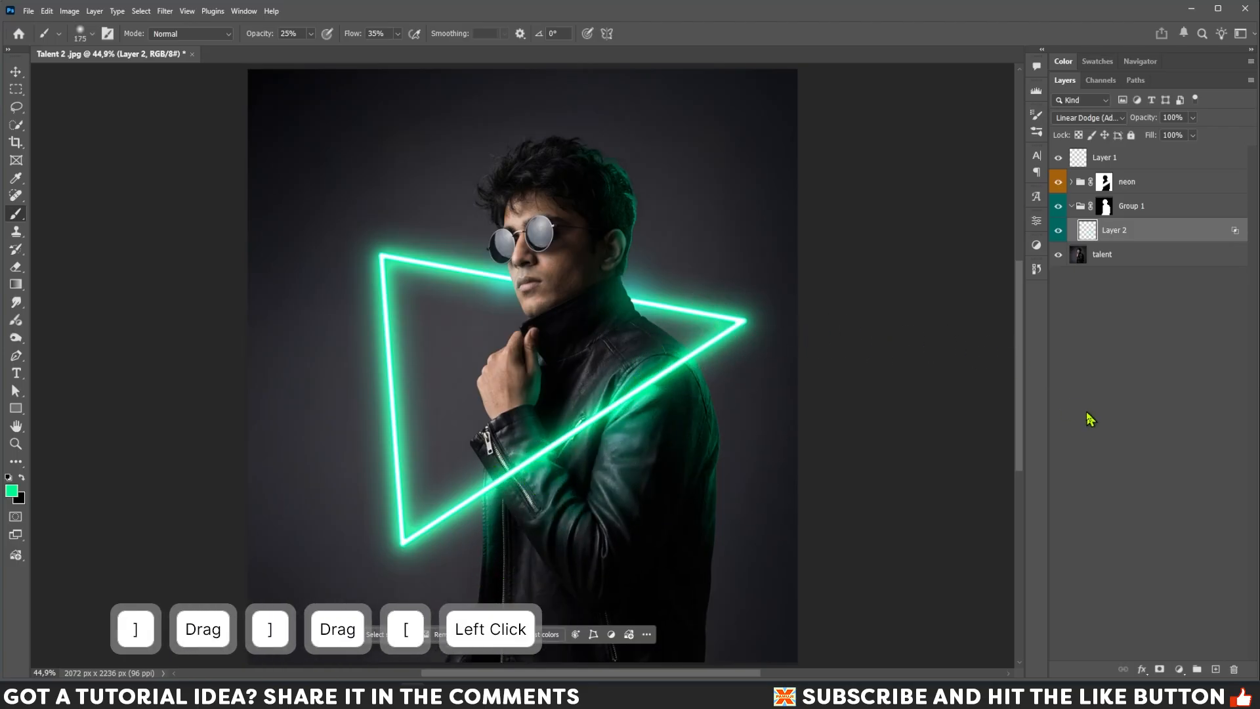
Add a layer mask to Layer 2 and paint out the glow on the top of the hair.
left_click(1160, 669)
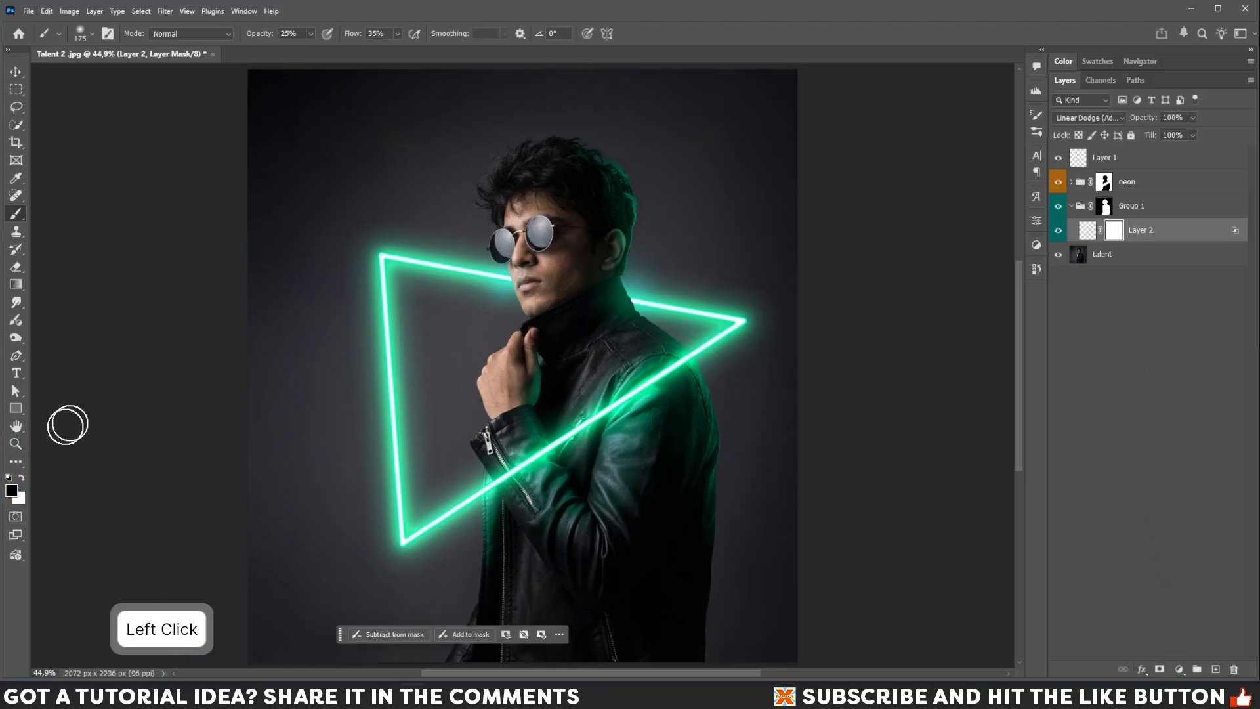
key("bracketleft")
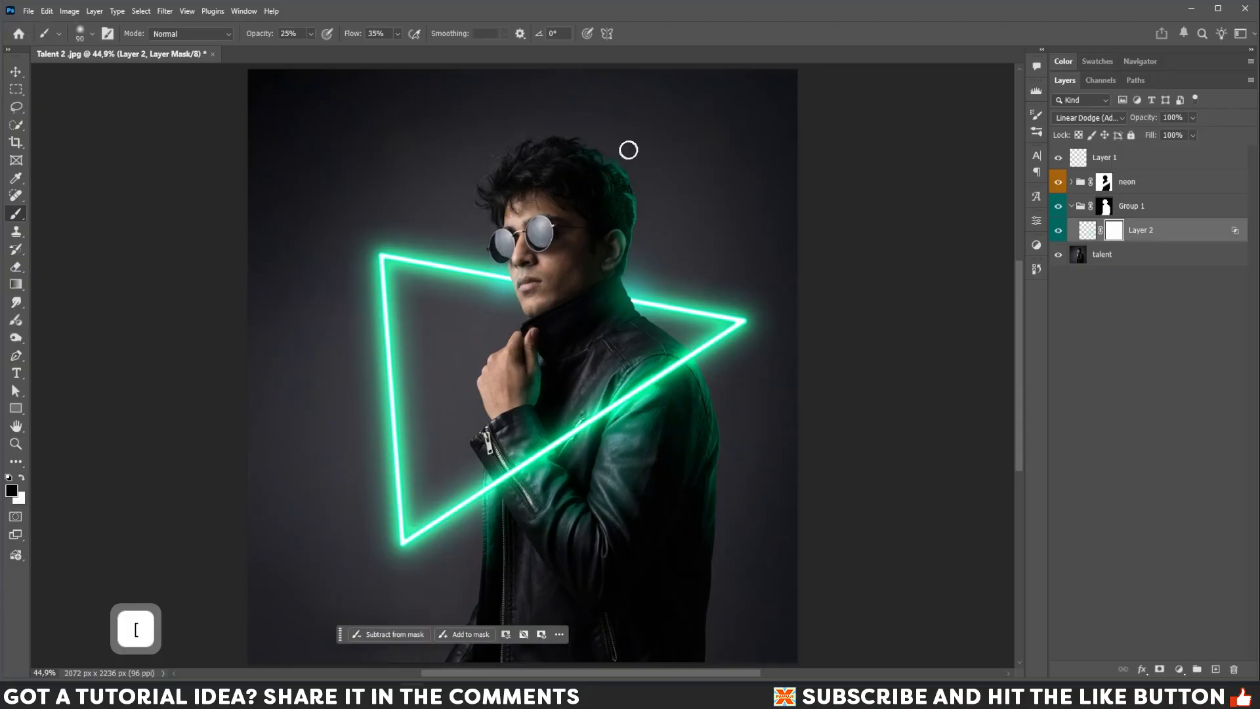
mouse_move(613, 155)
left_mouse_down()
mouse_move(636, 179)
mouse_move(602, 153)
mouse_move(626, 176)
left_mouse_up()
key("bracketleft")
key("bracketleft")
key("bracketleft")
mouse_move(624, 170)
left_mouse_down()
mouse_move(639, 191)
mouse_move(636, 258)
mouse_move(635, 197)
left_mouse_up()
key("bracketleft")
key("bracketright")
Continue masking out Layer 2's glow along the back of the head and around the ear.
key("bracketright")
left_click(637, 196)
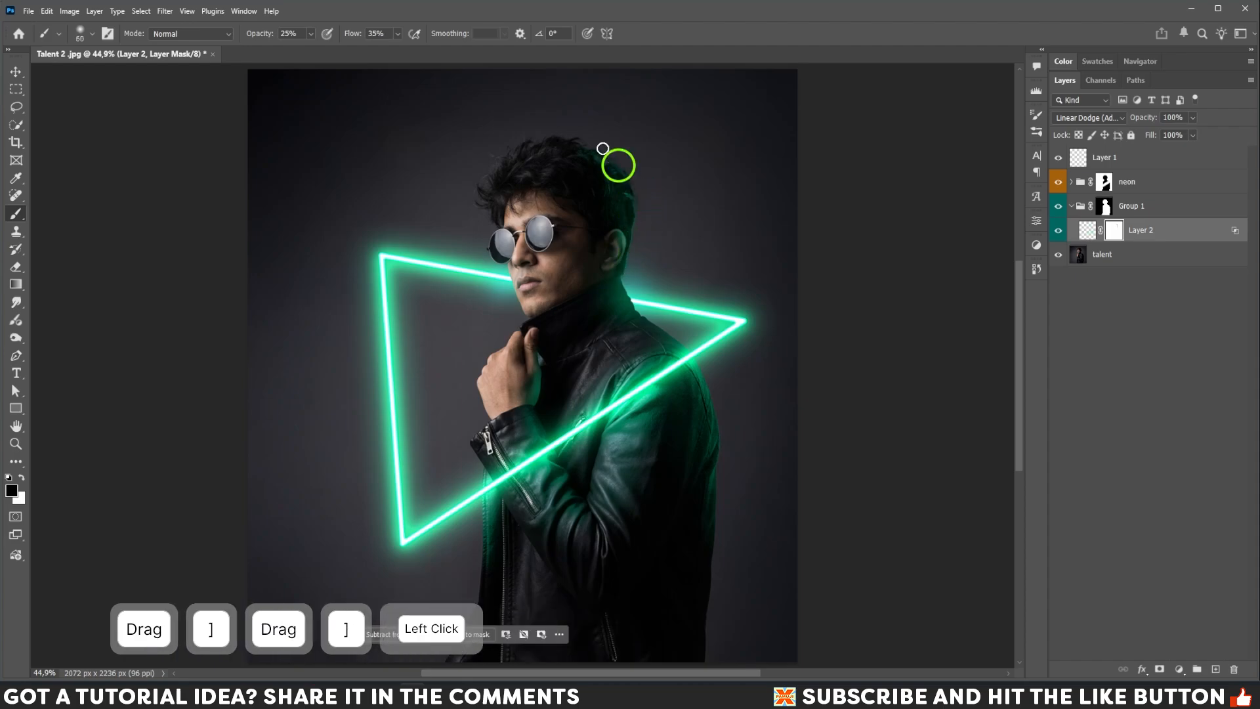
left_click_drag(602, 149, 620, 170)
left_click_drag(634, 188, 633, 273)
key("bracketleft")
left_click(639, 230)
key("bracketleft")
key("bracketright")
left_click(1058, 231)
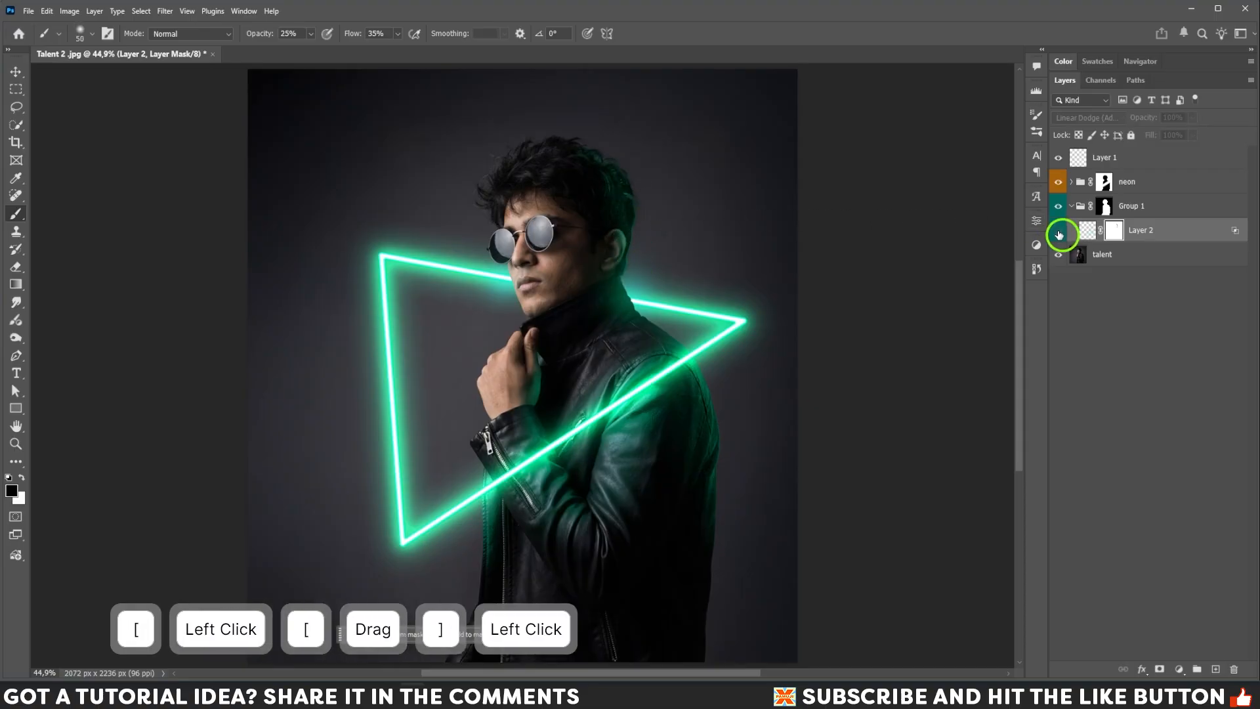
left_click(1059, 231)
left_click(621, 241)
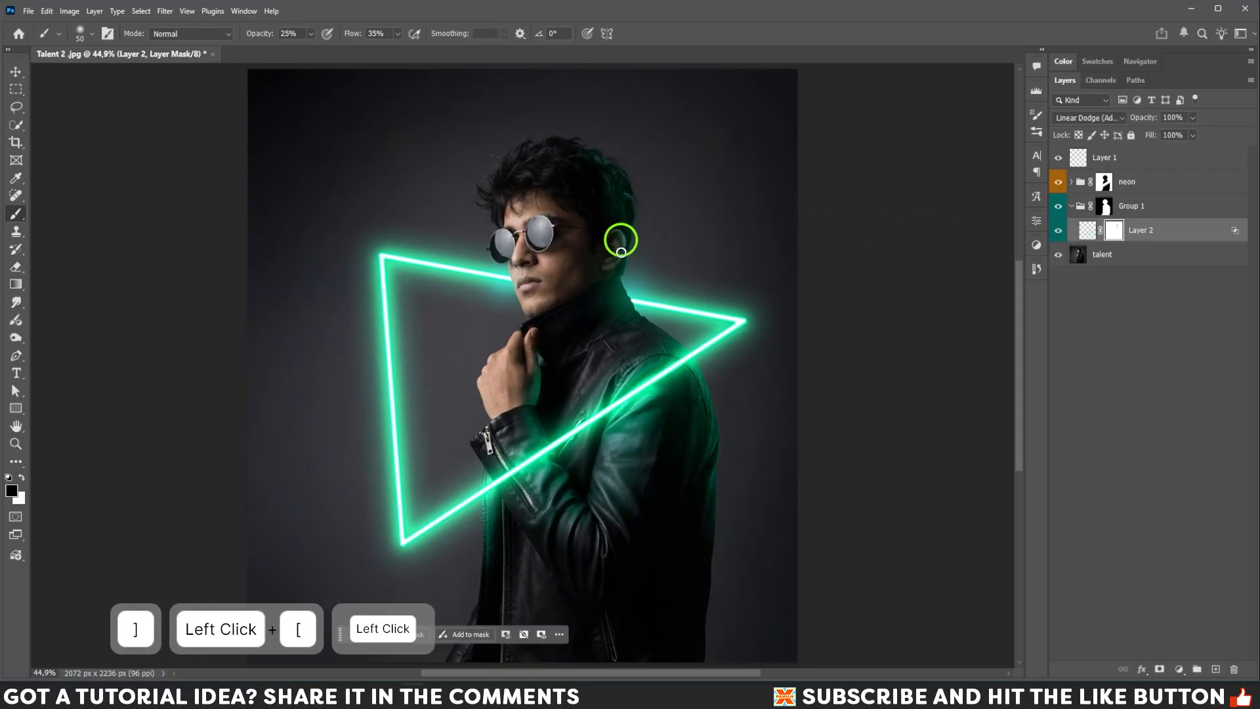
mouse_move(621, 253)
left_mouse_down()
mouse_move(619, 262)
mouse_move(620, 236)
left_mouse_up()
left_click_drag(620, 240, 620, 262)
left_click(621, 265)
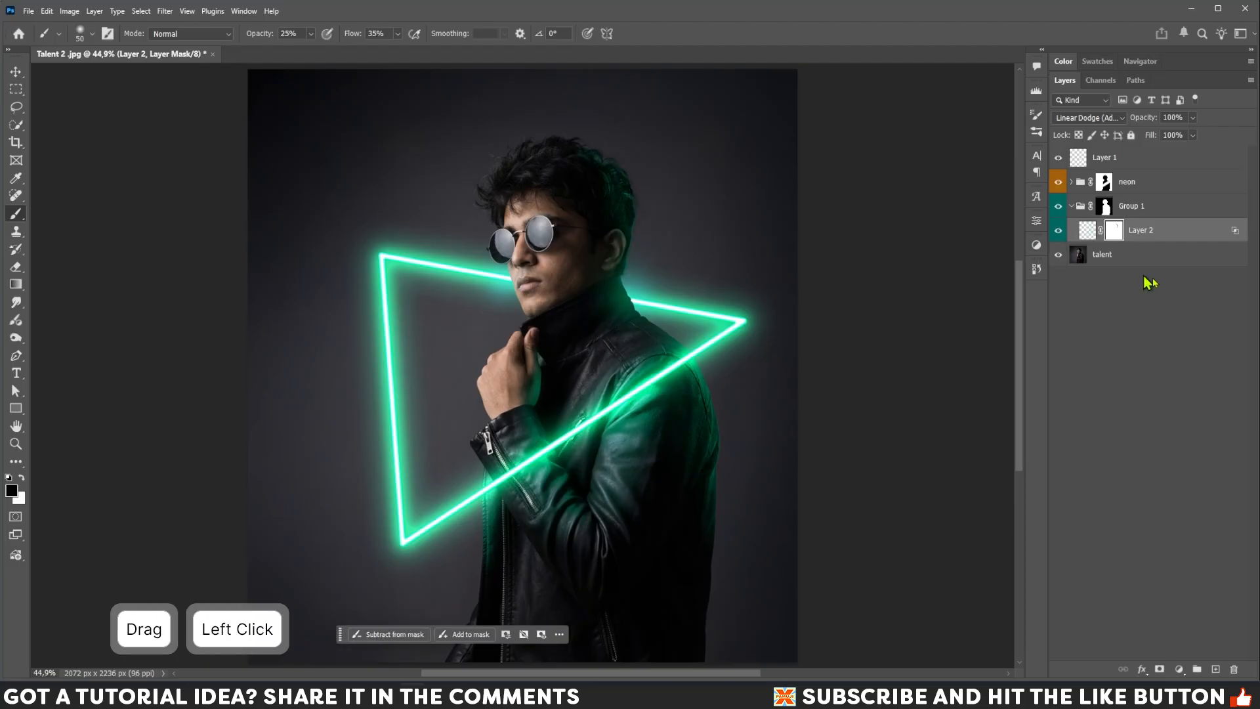
Add a Hue/Saturation adjustment above the talent layer, colorized with hue 157 and saturation 100.
left_click(1160, 262)
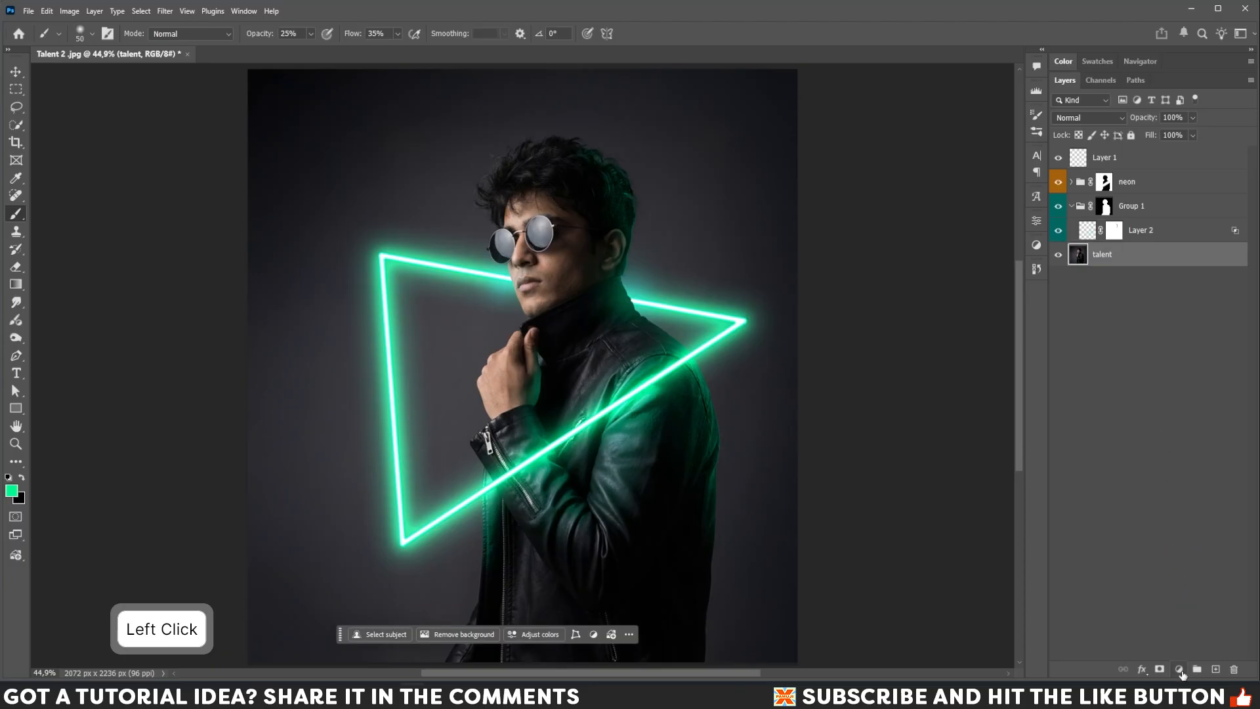
left_click(1179, 670)
left_click(1195, 524)
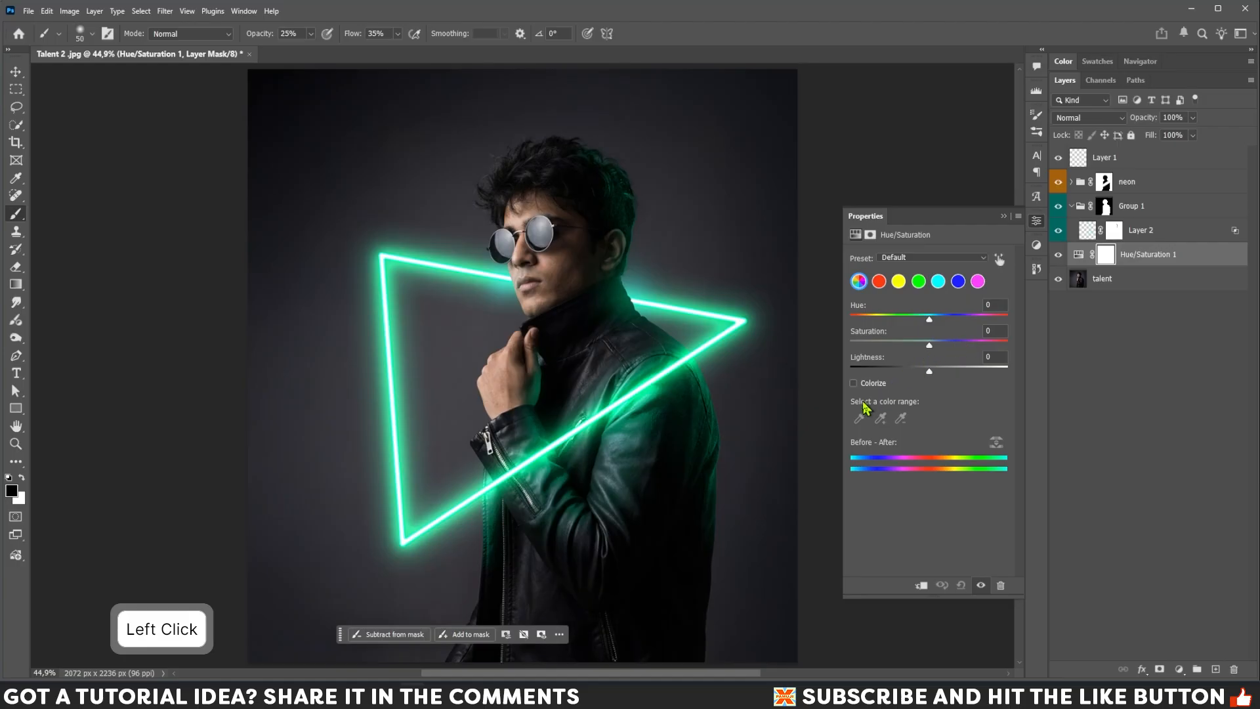
left_click(854, 384)
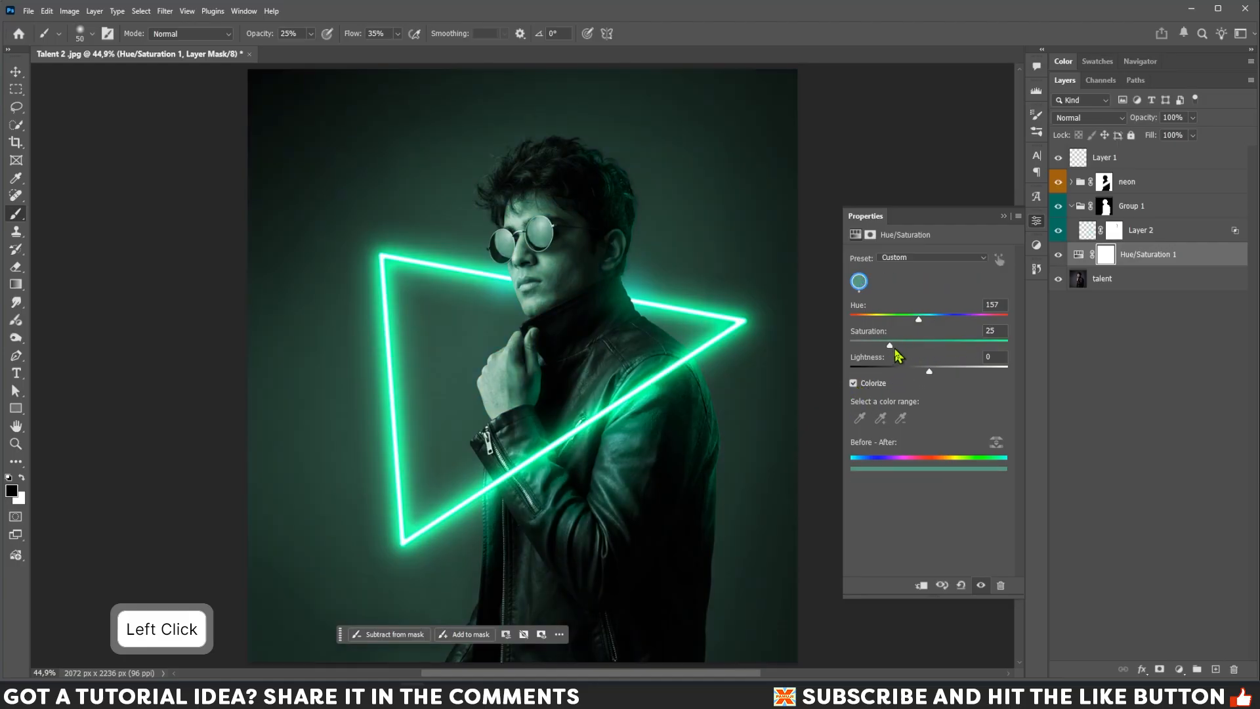
left_click_drag(894, 345, 1050, 358)
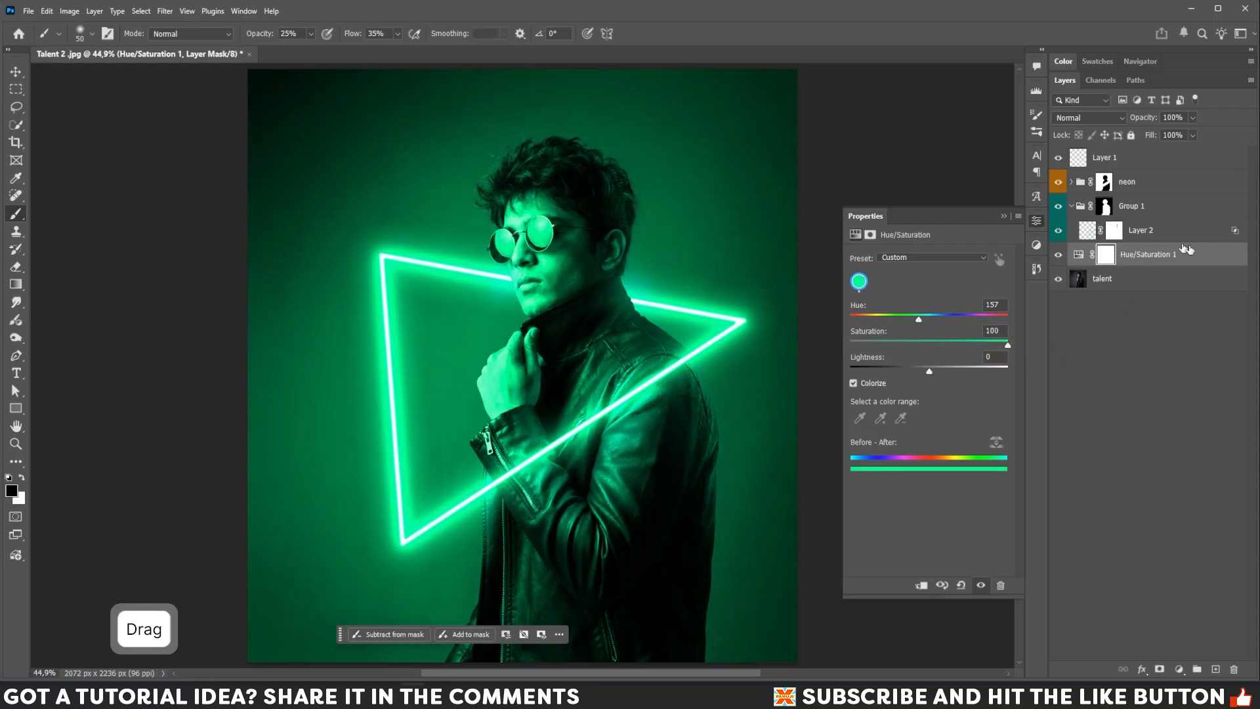
Open the Hue/Saturation layer's blending options and split the Underlying Layer Blend If slider to 0/255.
double_click(1201, 262)
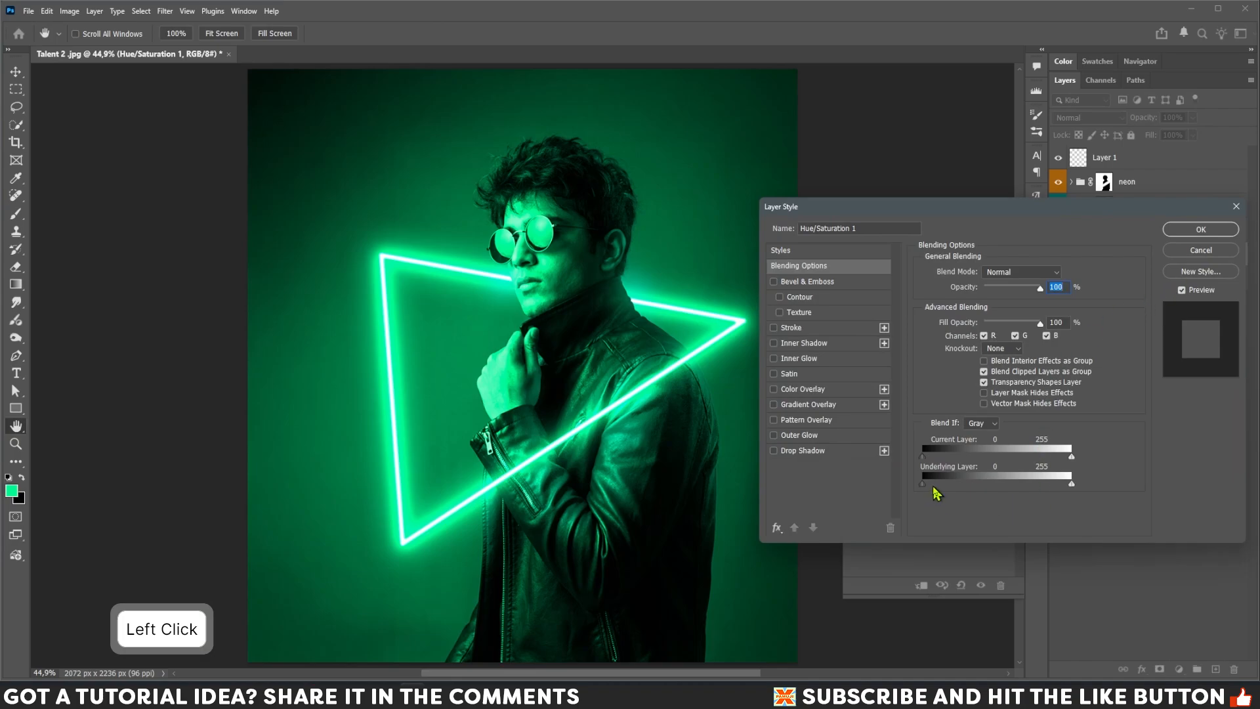
key("alt")
left_click_drag(926, 486, 1104, 495)
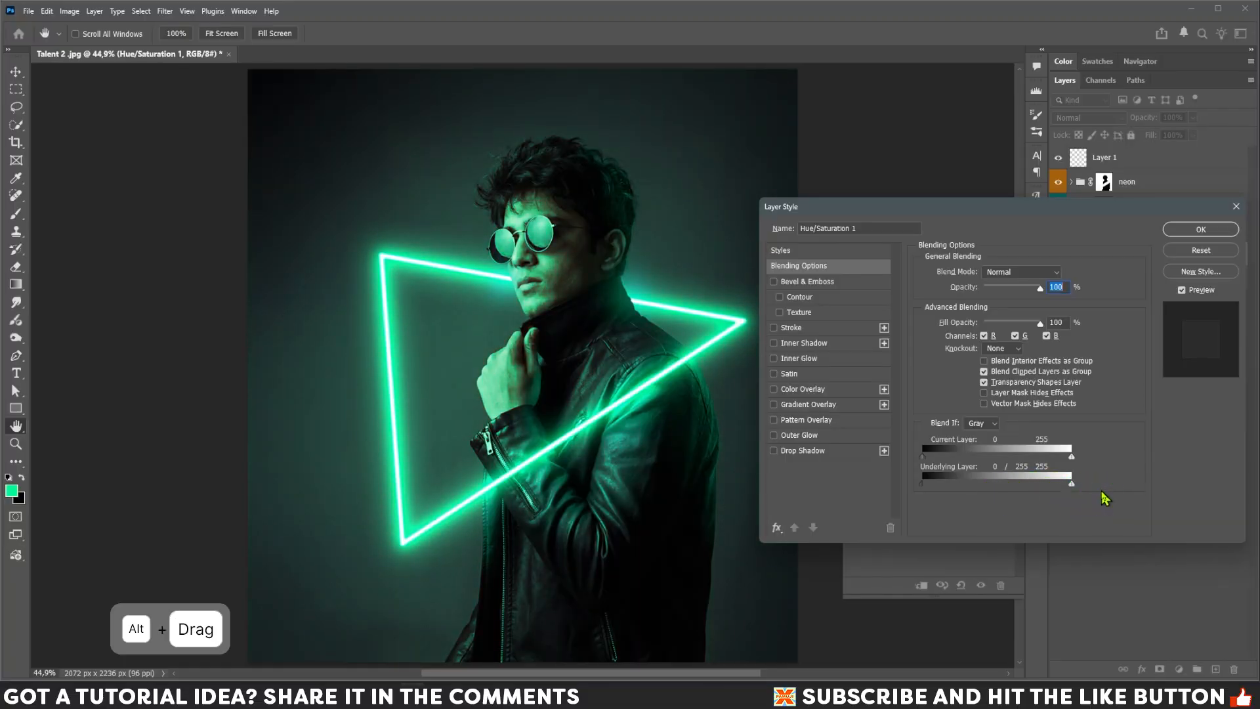
left_click(1198, 231)
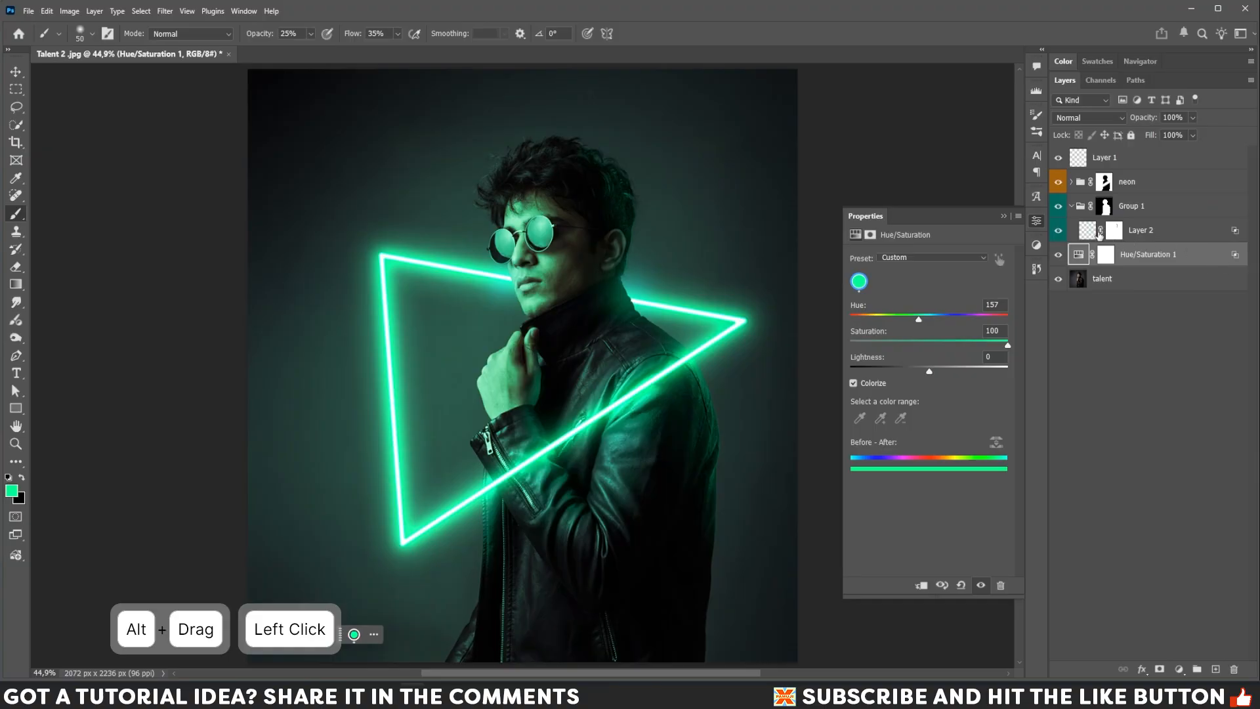
Duplicate the neon group and delete the layer mask from the neon copy group.
left_click(1072, 206)
left_click(1137, 185)
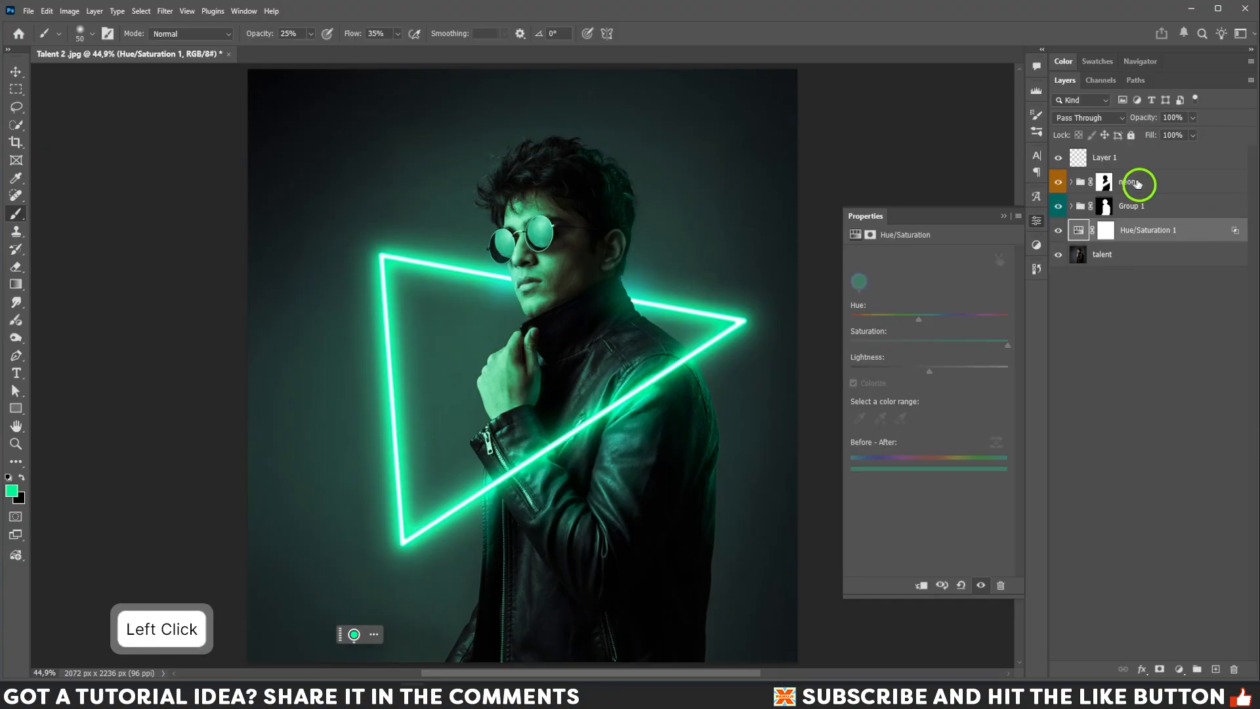
left_click_drag(1200, 181, 1190, 201)
left_click_drag(1194, 544, 1216, 668)
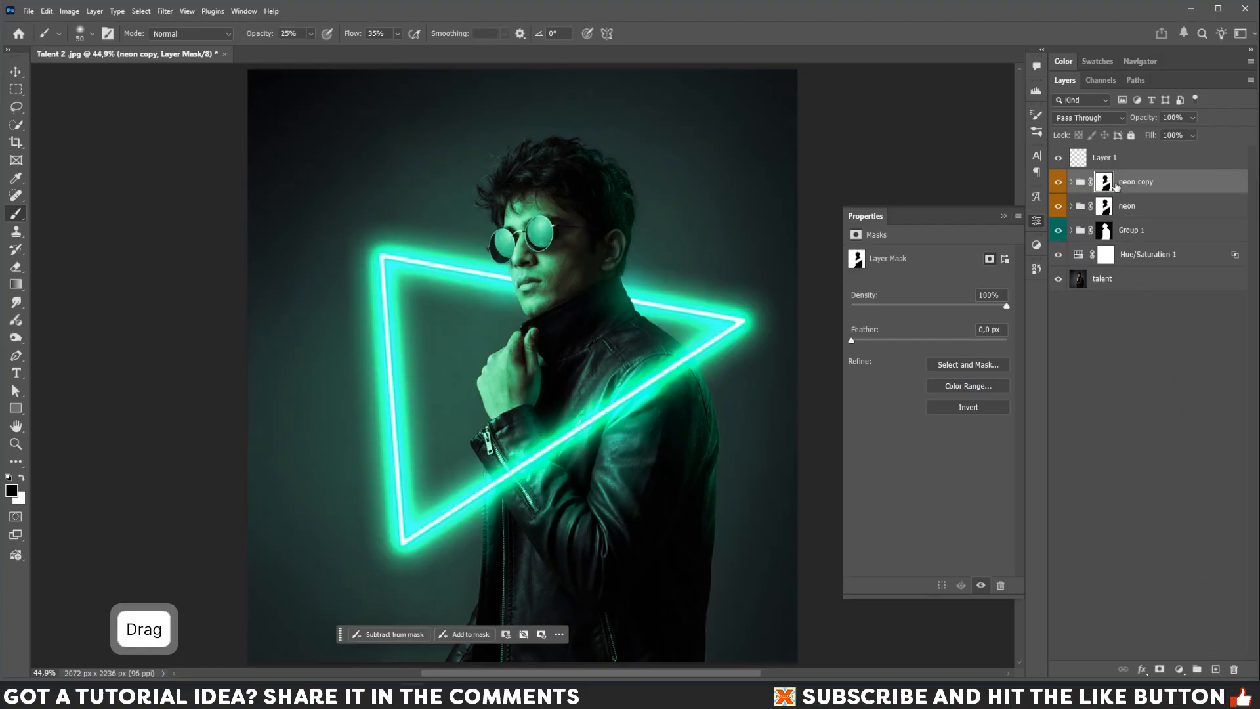
left_click_drag(1106, 187, 1235, 668)
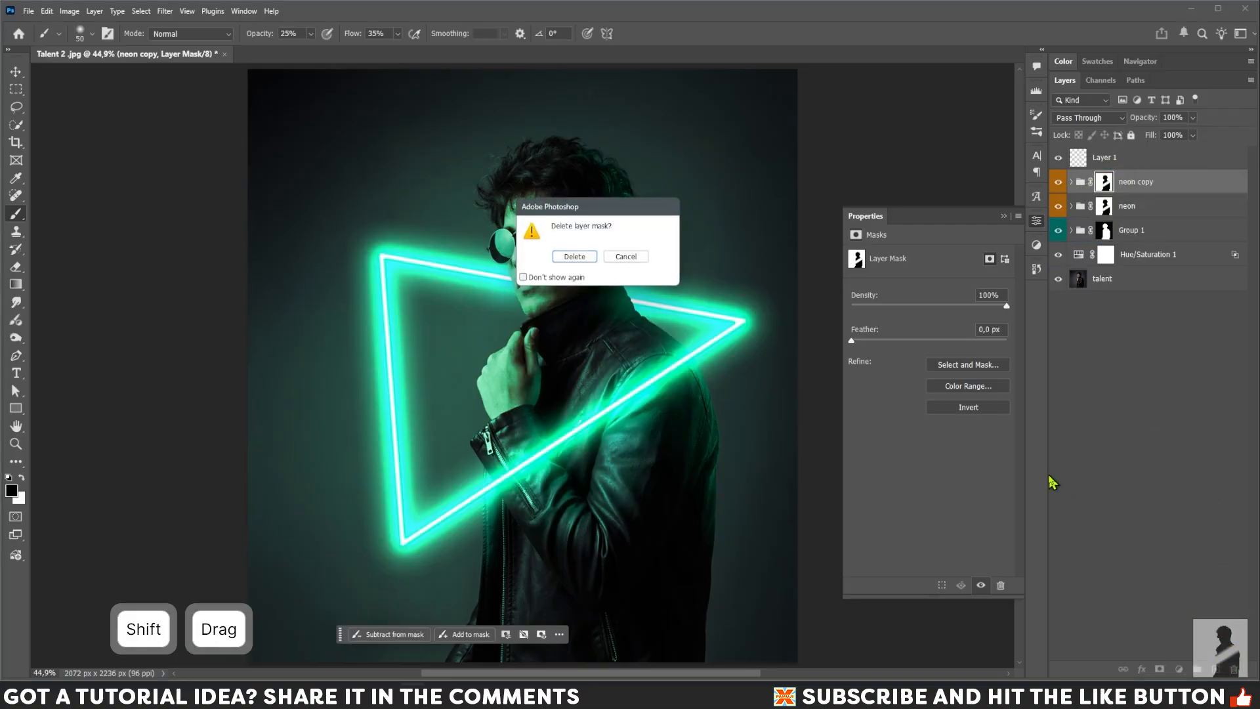
left_click(567, 258)
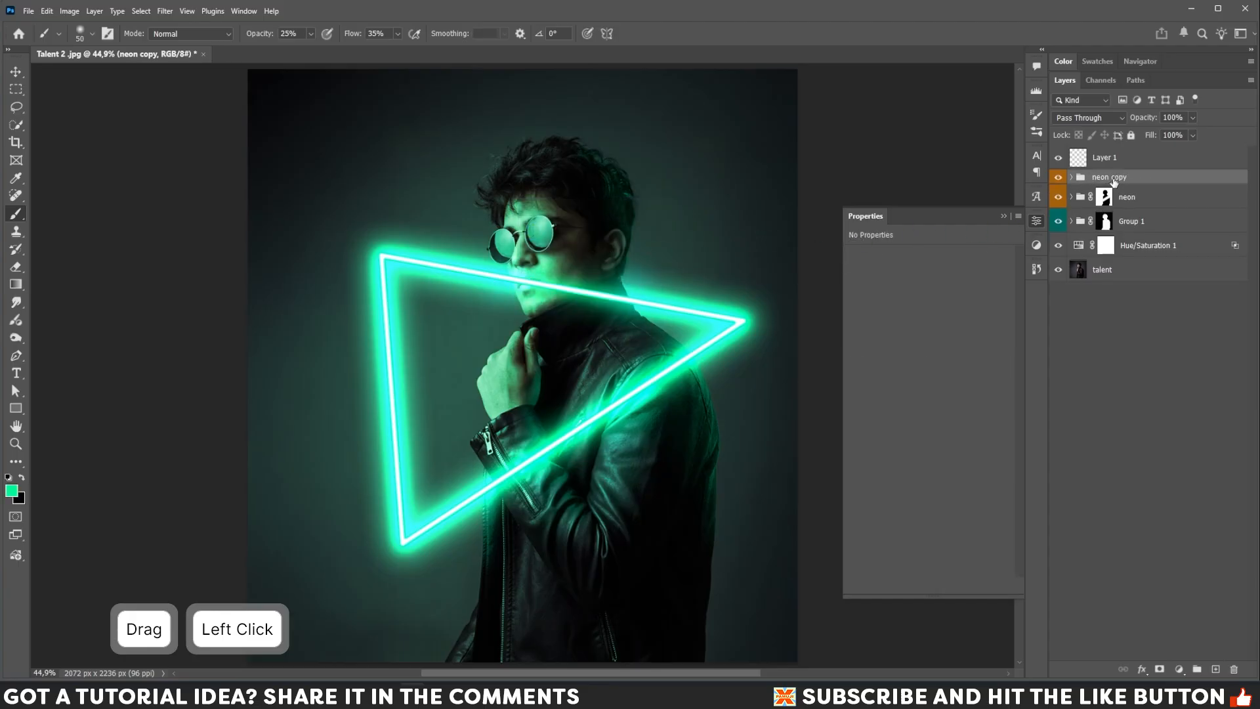
Merge the neon copy group into a single layer.
left_click(1058, 197)
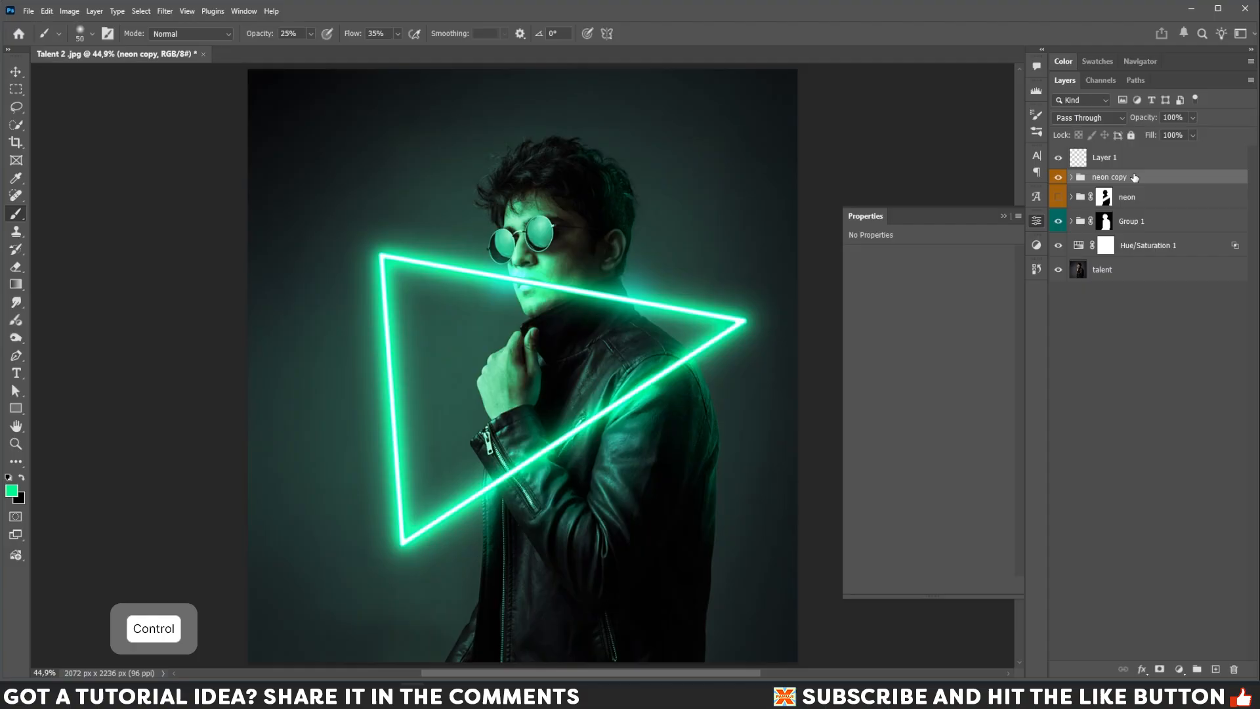
key("ctrl+e")
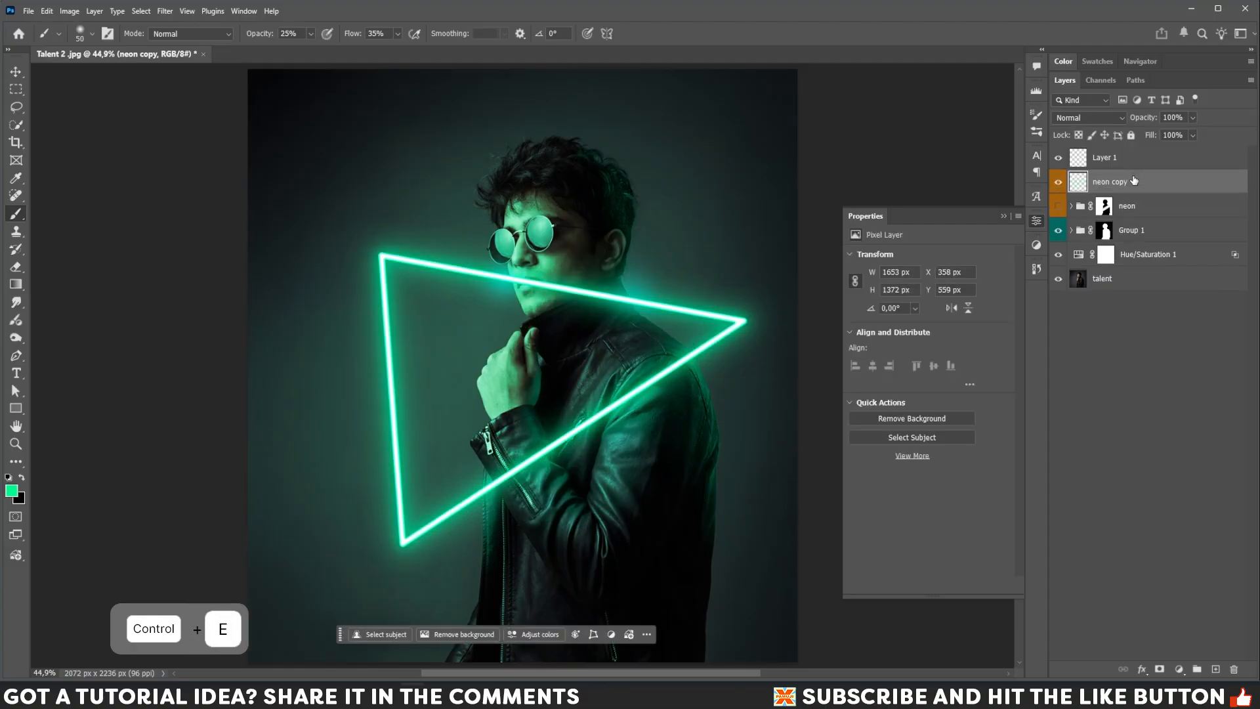
left_click(1058, 205)
Move the copied neon triangle down and to the right over the subject's face and shoulder.
key("v")
left_click_drag(687, 411, 729, 353)
left_click_drag(510, 453, 588, 486)
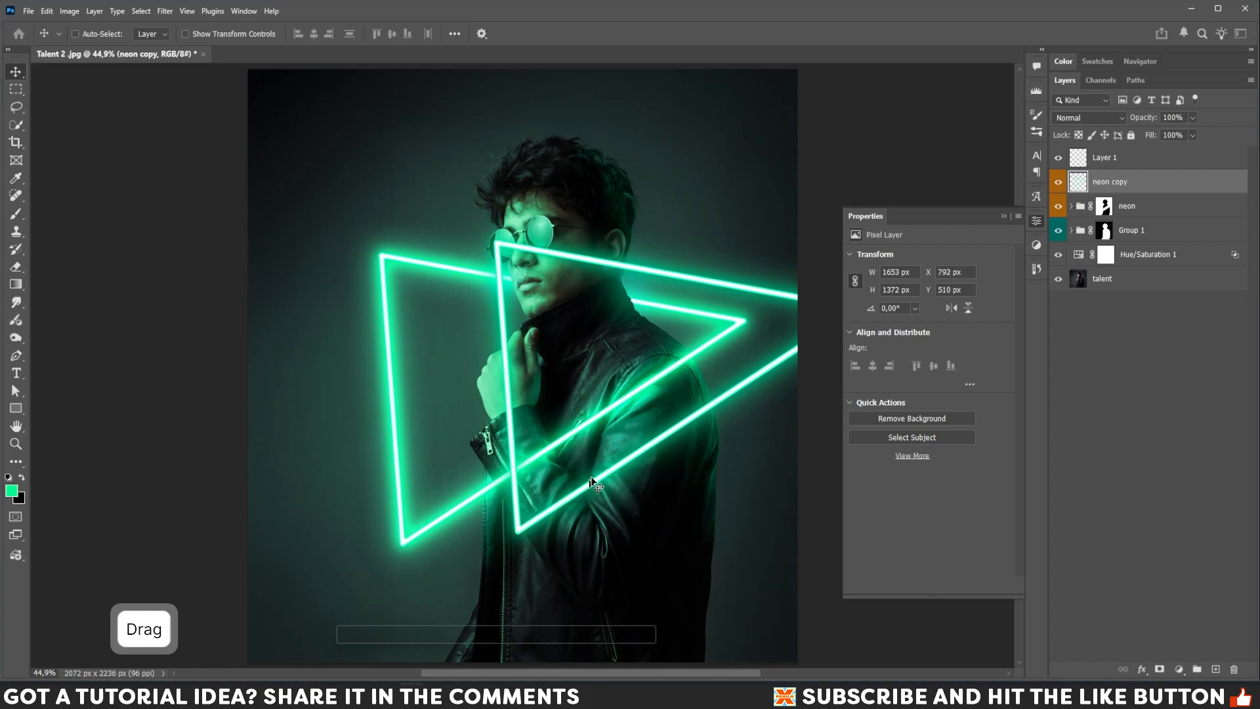
left_click(1003, 218)
Scale down the copied triangle to about 84% and rotate it slightly with Free Transform.
key("ctrl+t")
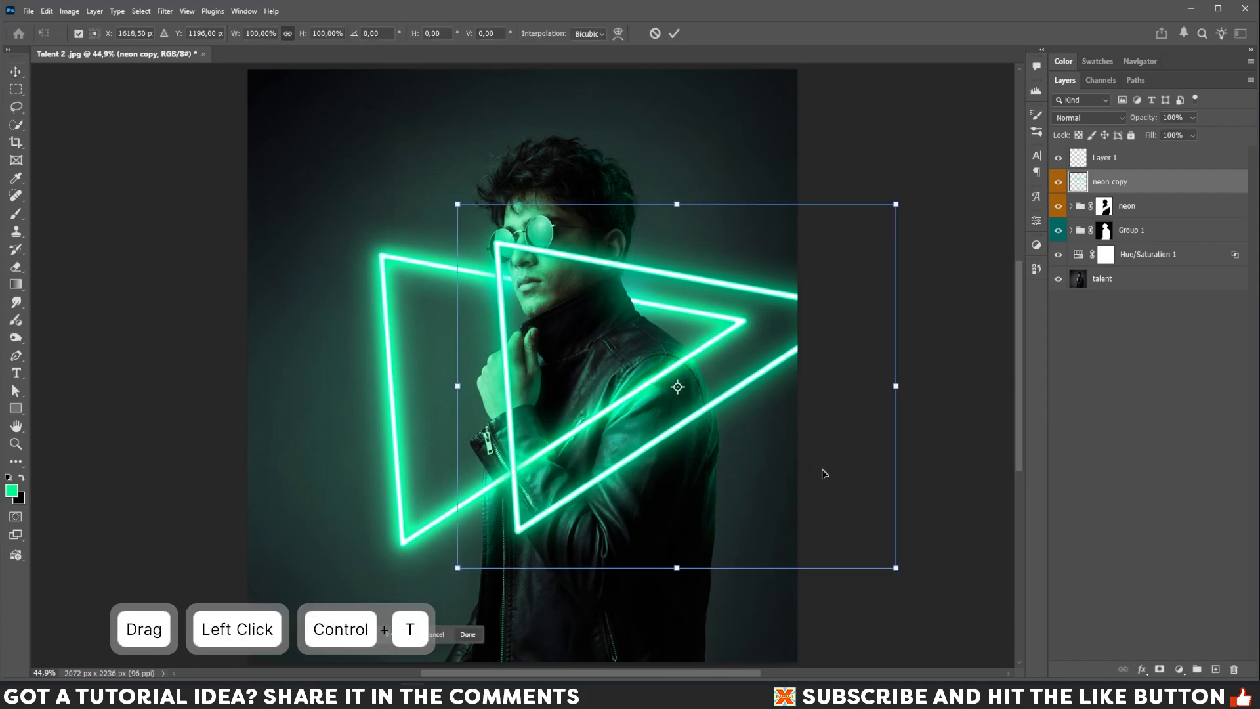
left_click_drag(897, 570, 826, 510)
left_click_drag(894, 450, 909, 421)
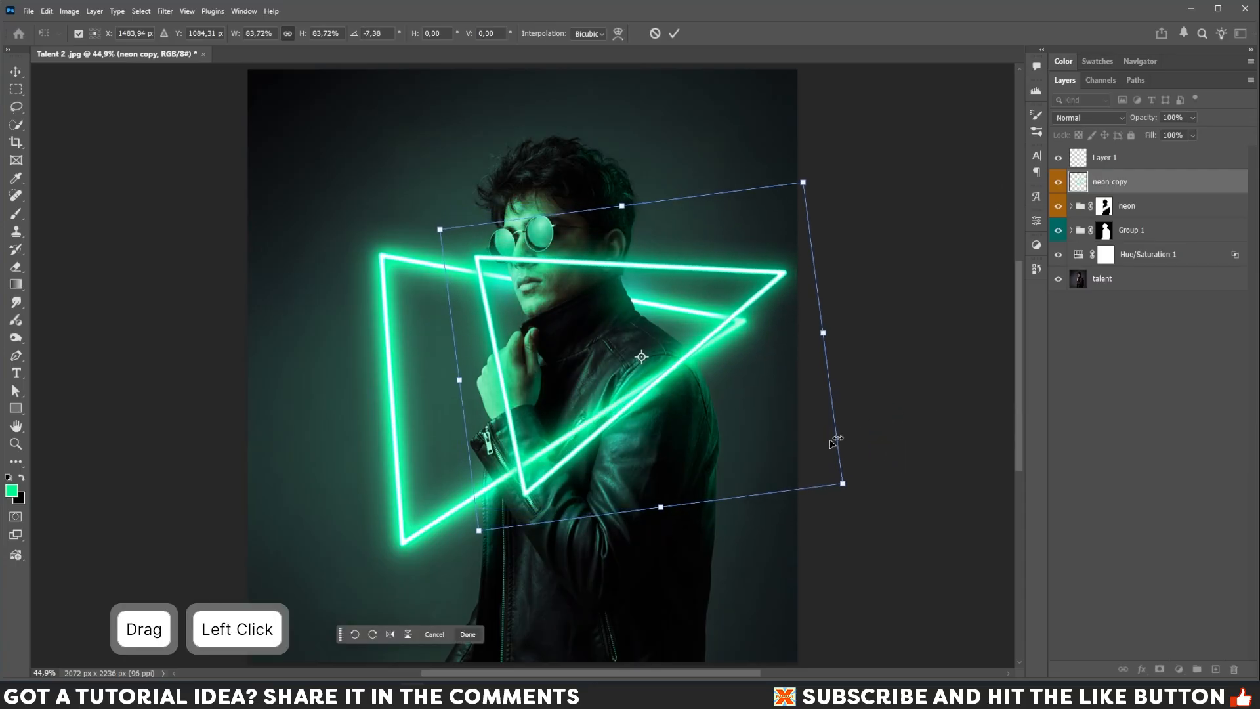
left_click_drag(790, 464, 811, 448)
left_click_drag(938, 422, 941, 414)
left_click_drag(843, 442, 844, 440)
key("Return")
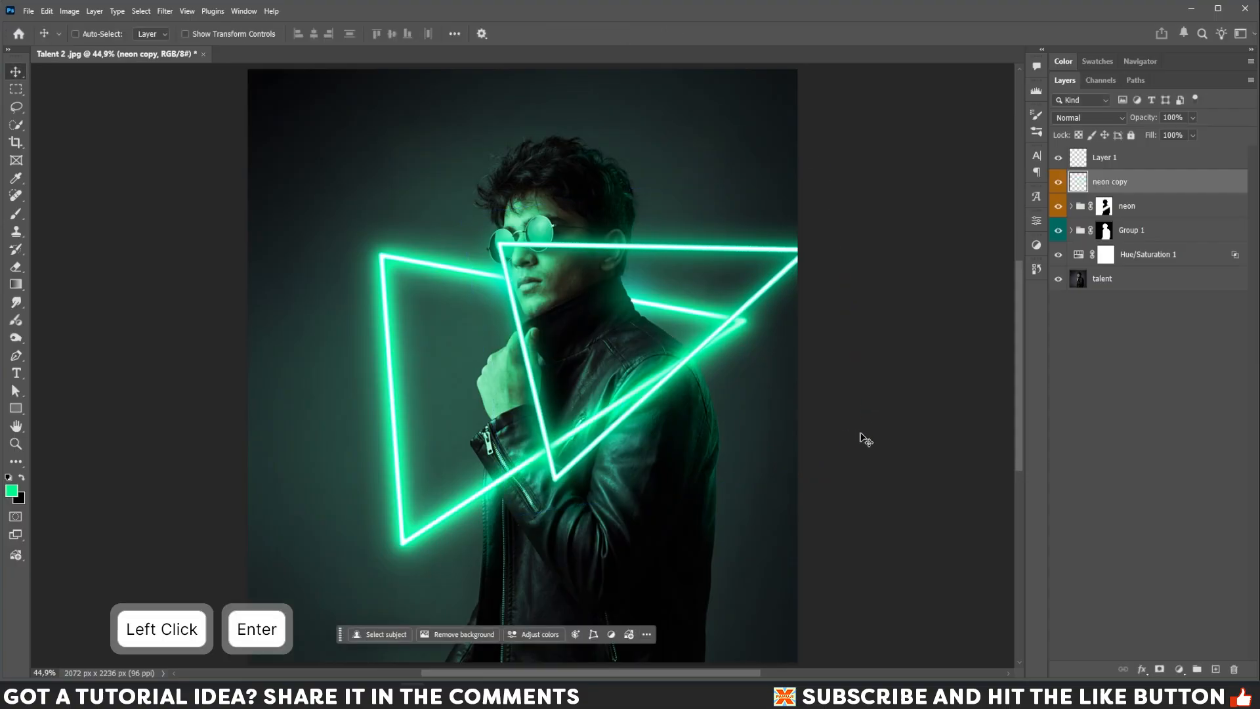
Hide the neon copy layer.
key("z")
left_click_drag(520, 228, 519, 310)
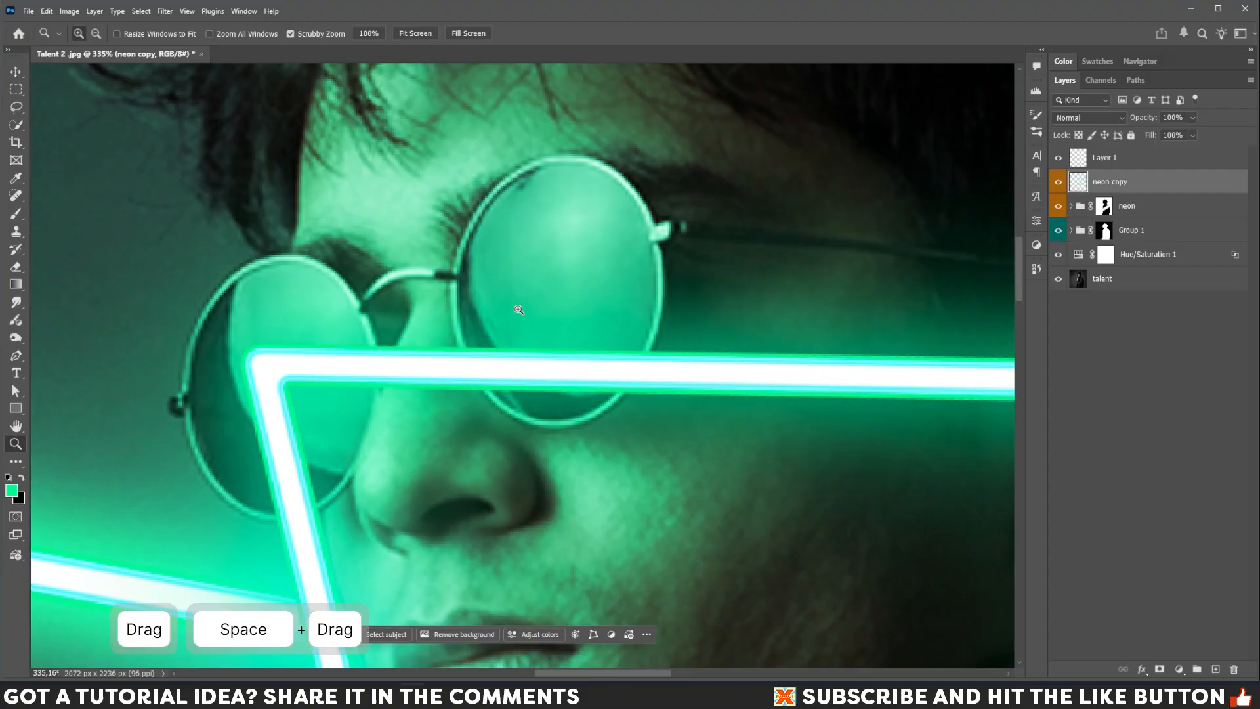
left_click(1059, 183)
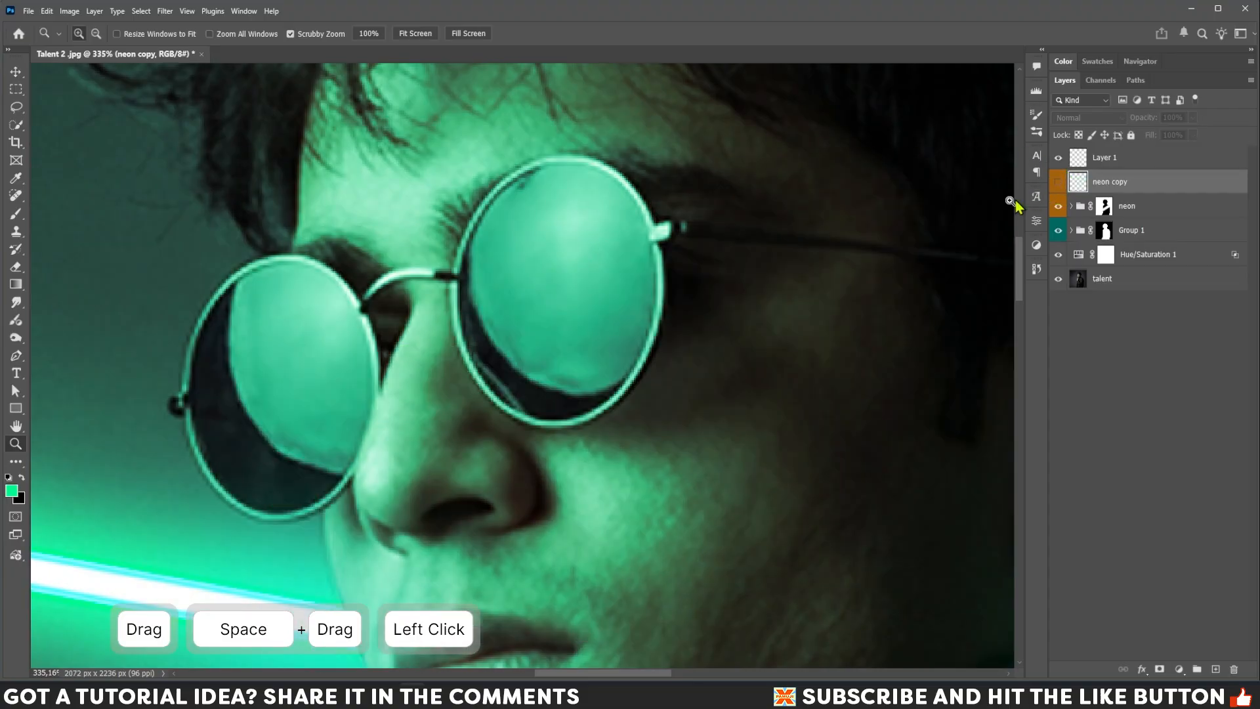
Switch the Pen tool to Path mode and trace a closed path around the left sunglasses lens.
left_click(108, 33)
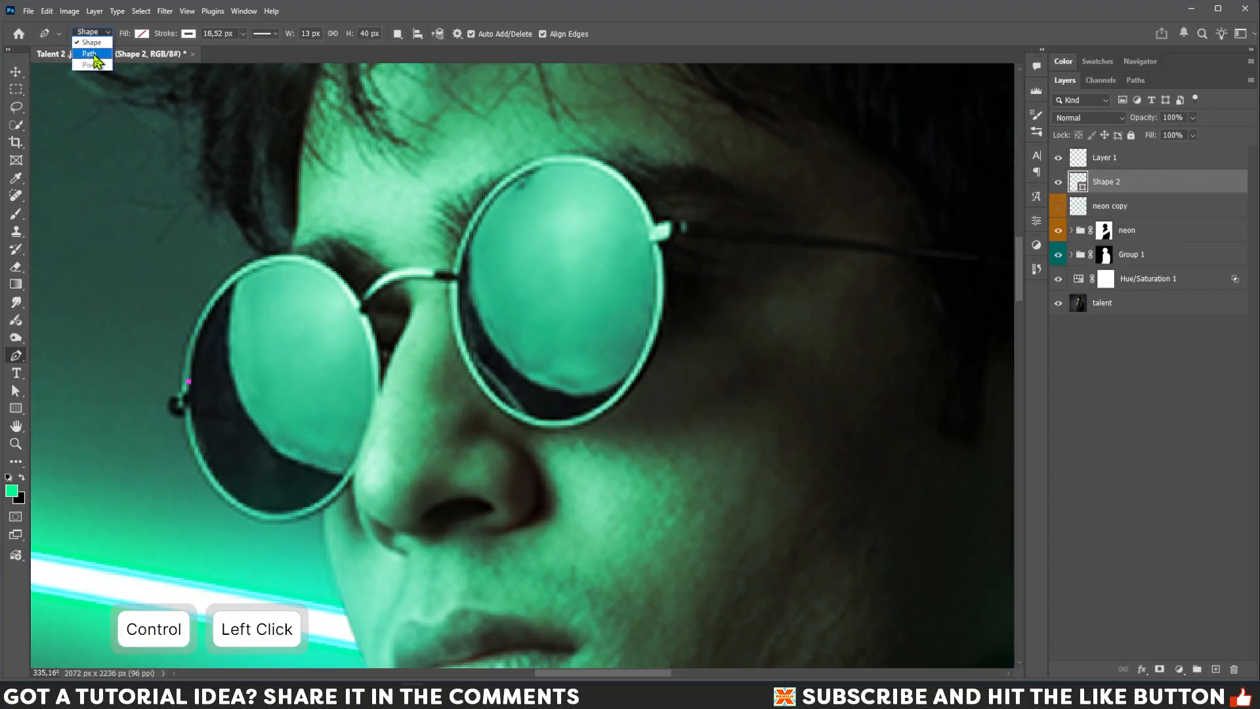
left_click(93, 55)
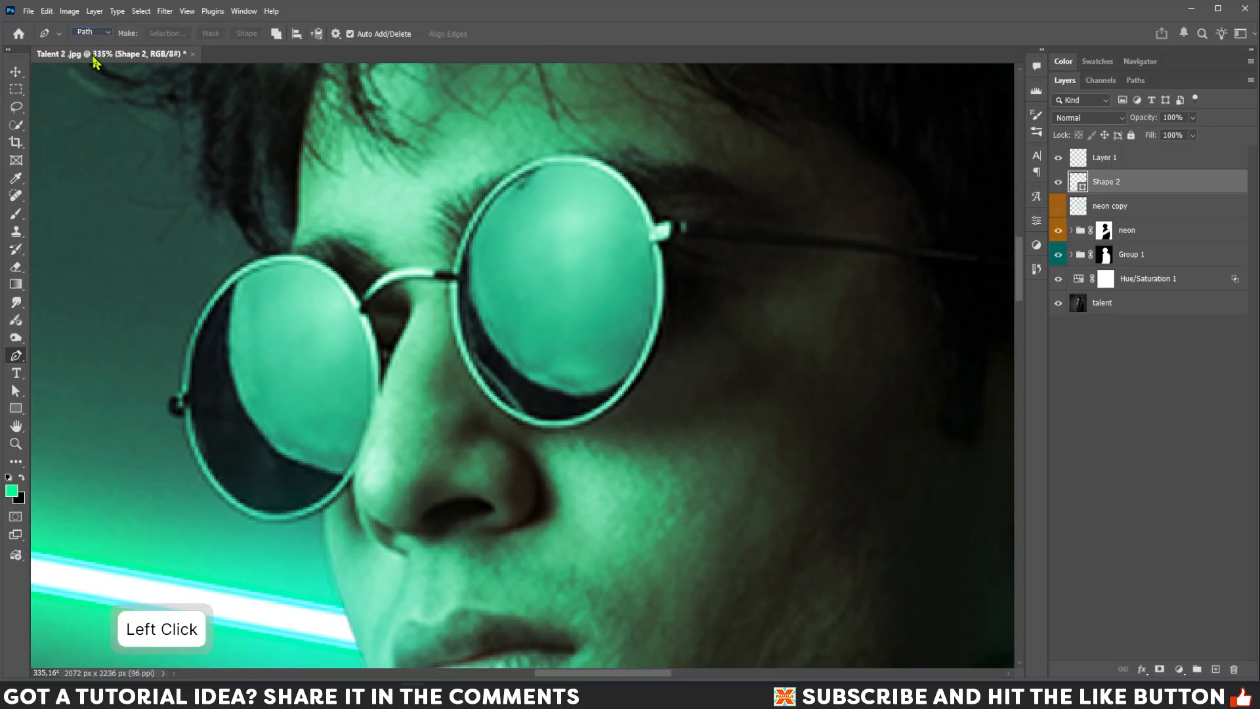
left_click_drag(303, 263, 343, 269)
left_click_drag(366, 350, 374, 390)
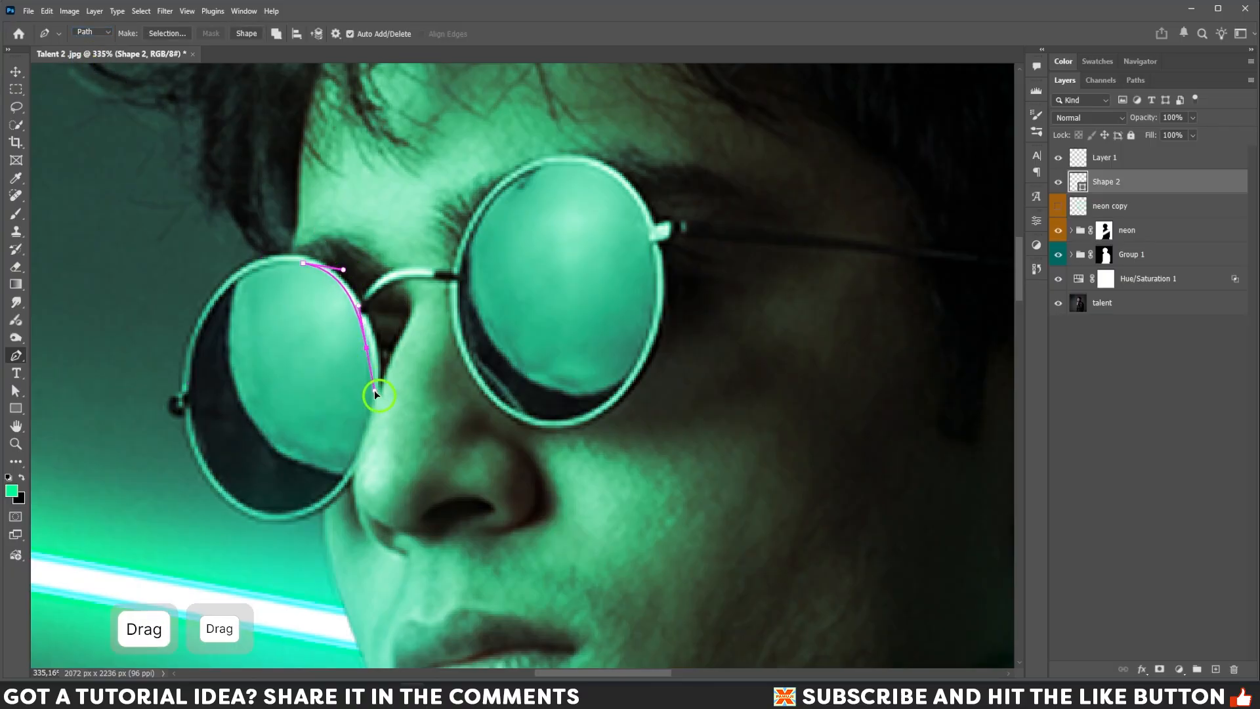
left_click(374, 407)
left_click_drag(321, 500, 288, 521)
left_click_drag(219, 482, 195, 446)
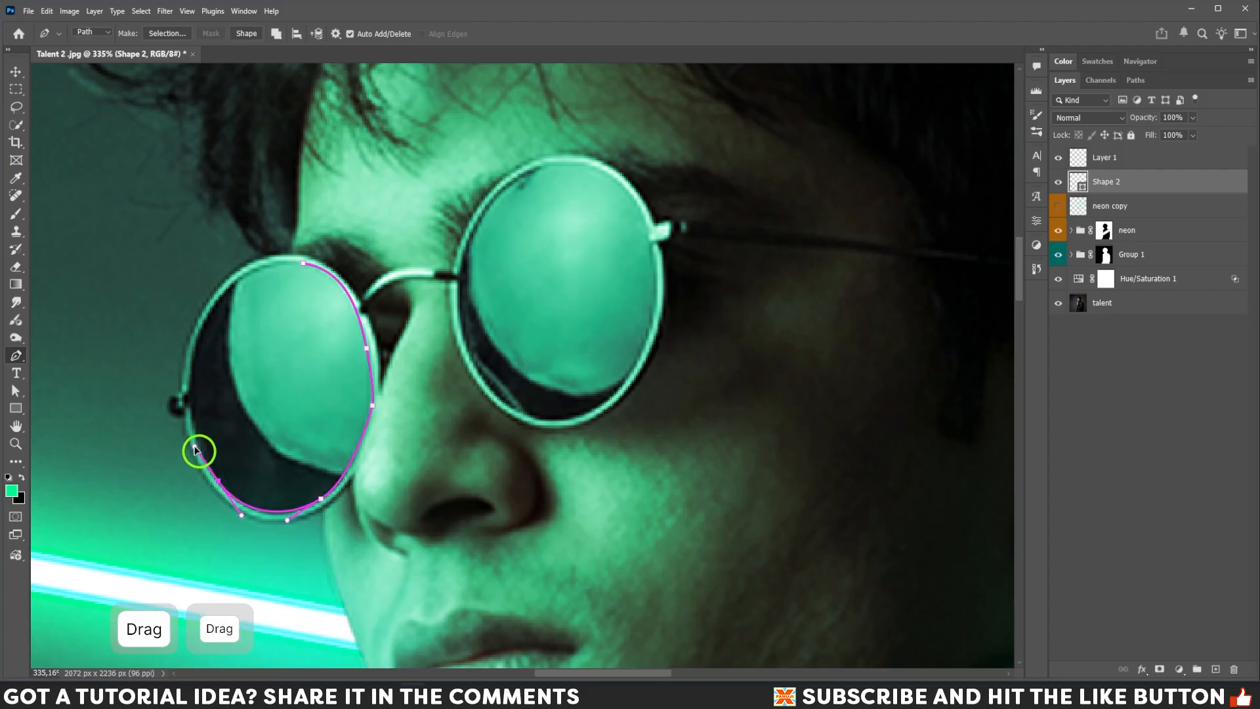
left_click_drag(198, 331, 217, 284)
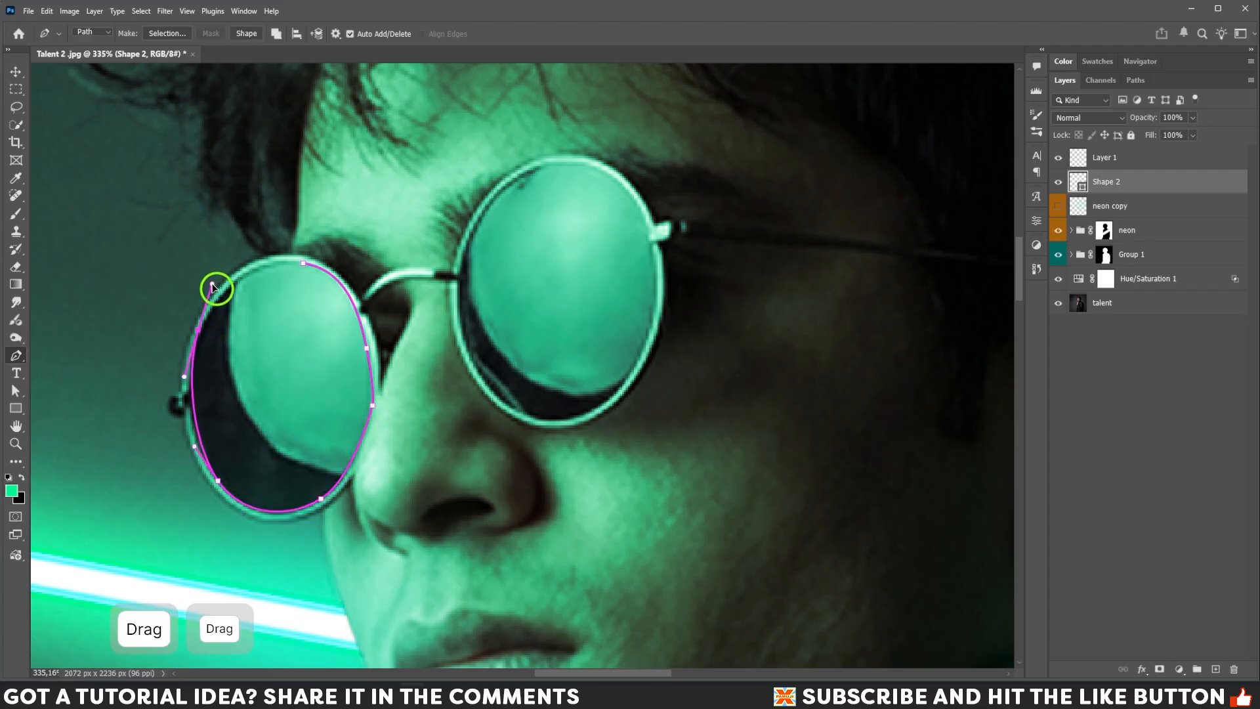
left_click_drag(304, 263, 348, 278)
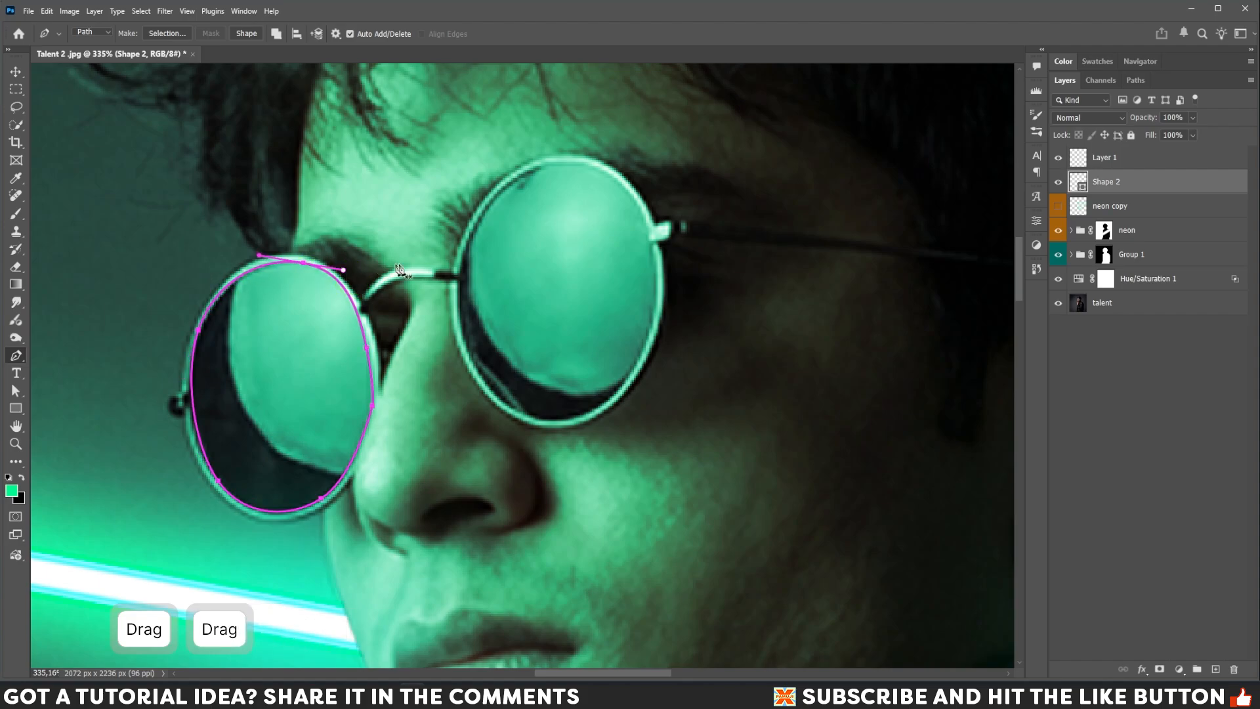
Trace a closed path around the right sunglasses lens with the Pen tool, adjusting its curves and anchor handles.
left_click(465, 246)
left_click_drag(545, 168, 592, 155)
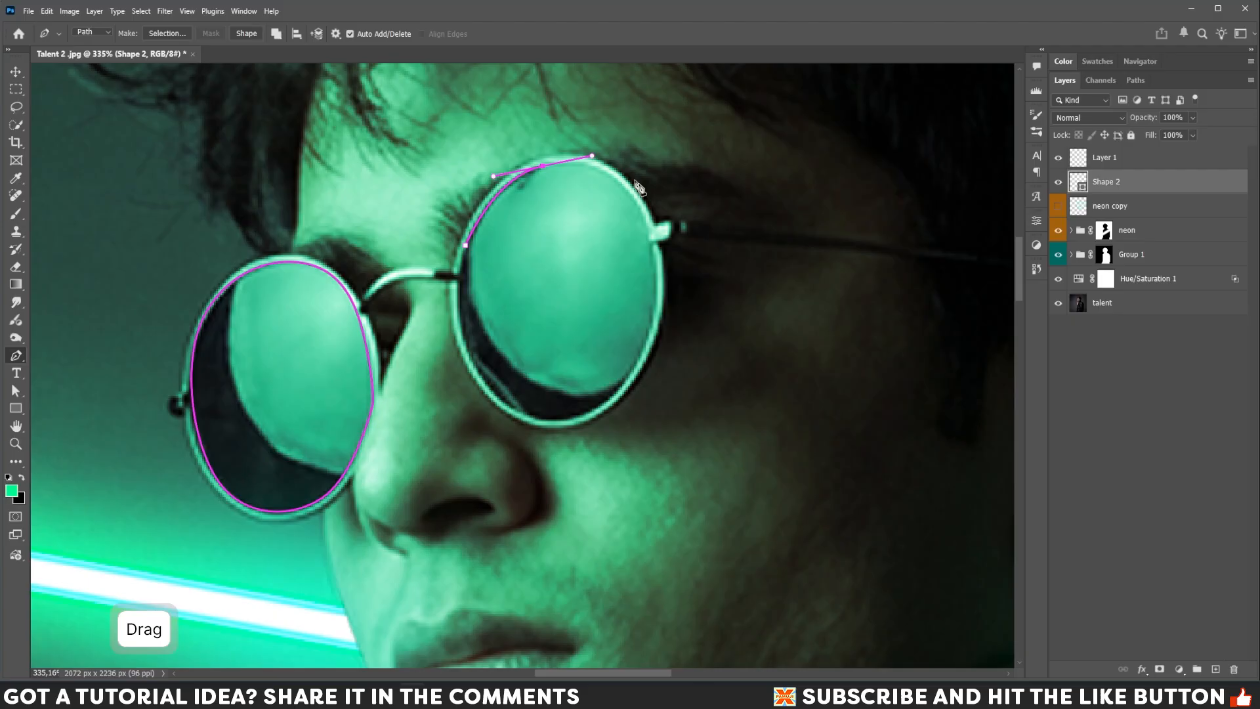
left_click_drag(650, 234, 666, 275)
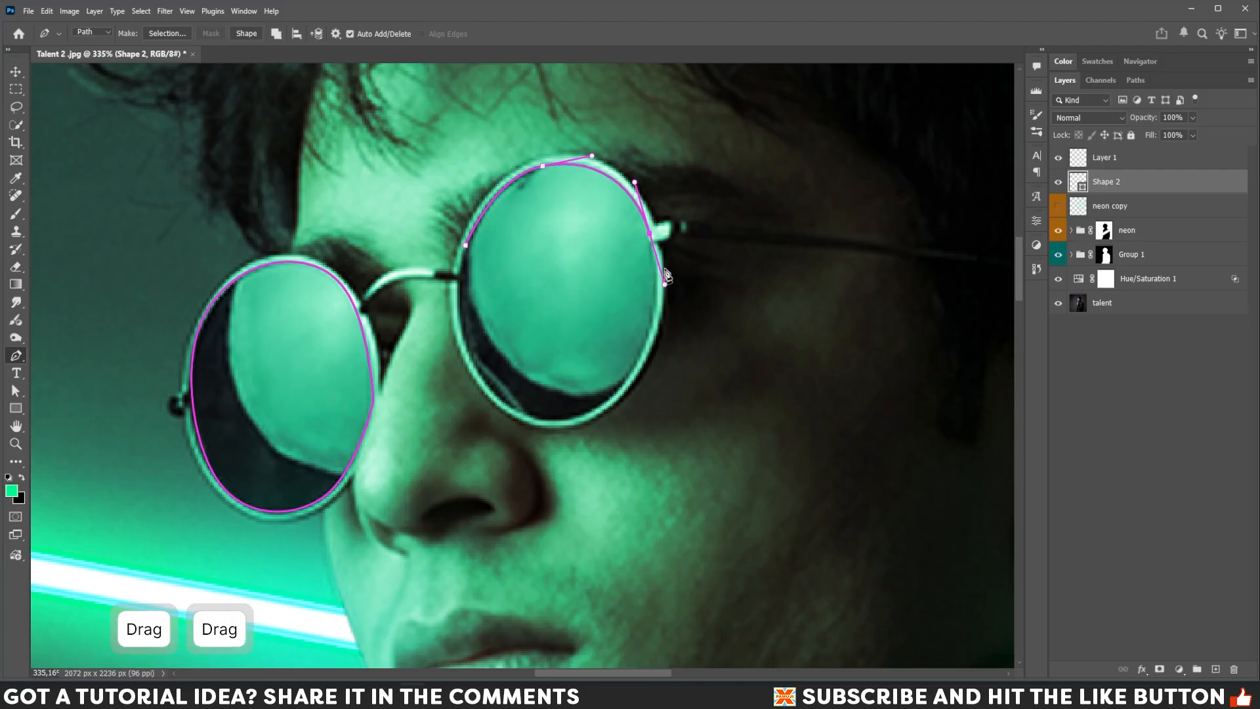
left_click(650, 235, "alt")
left_click(656, 250)
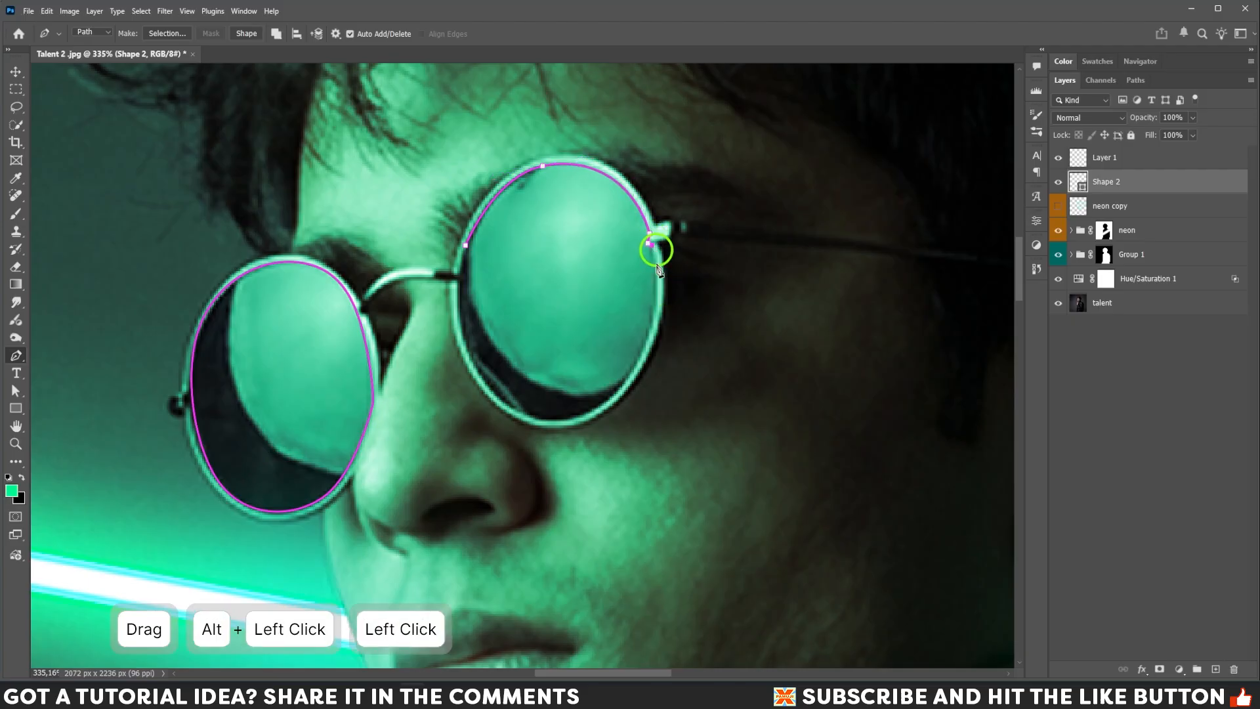
left_click_drag(642, 356, 622, 392)
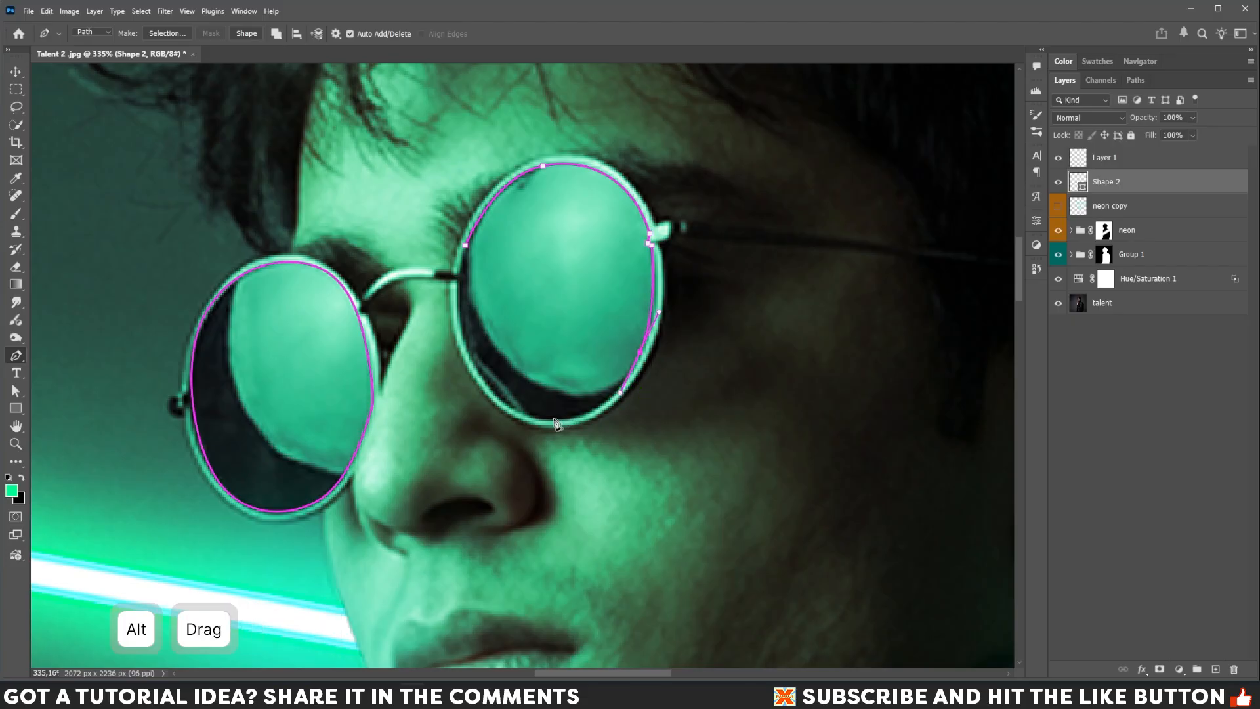
left_click(547, 420)
left_click_drag(547, 420, 500, 418)
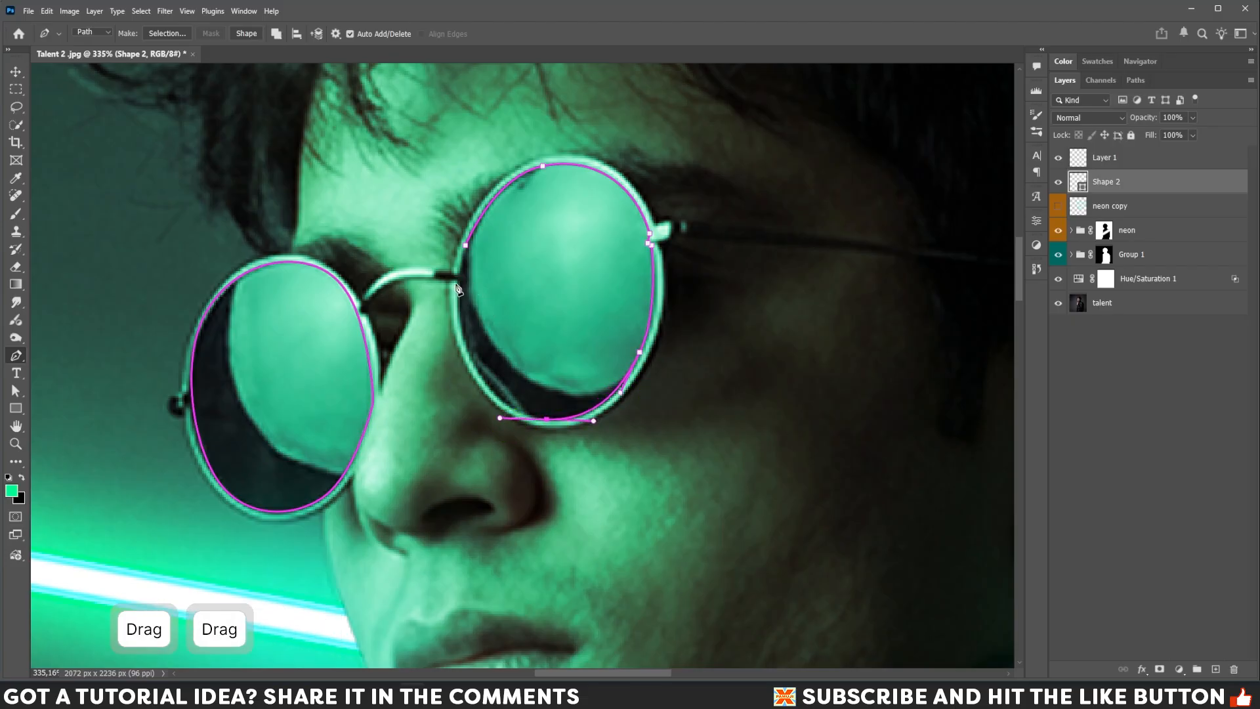
left_click_drag(459, 284, 466, 215)
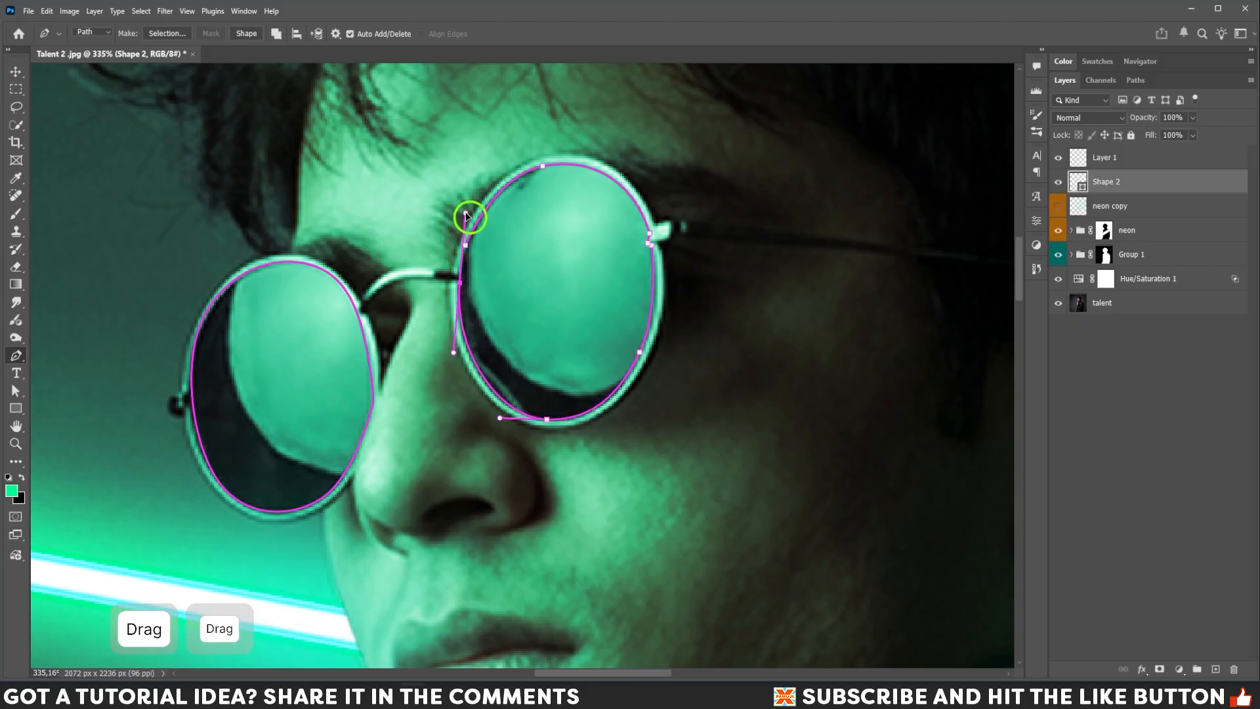
key("alt")
left_click(462, 289, "alt")
left_click(470, 233)
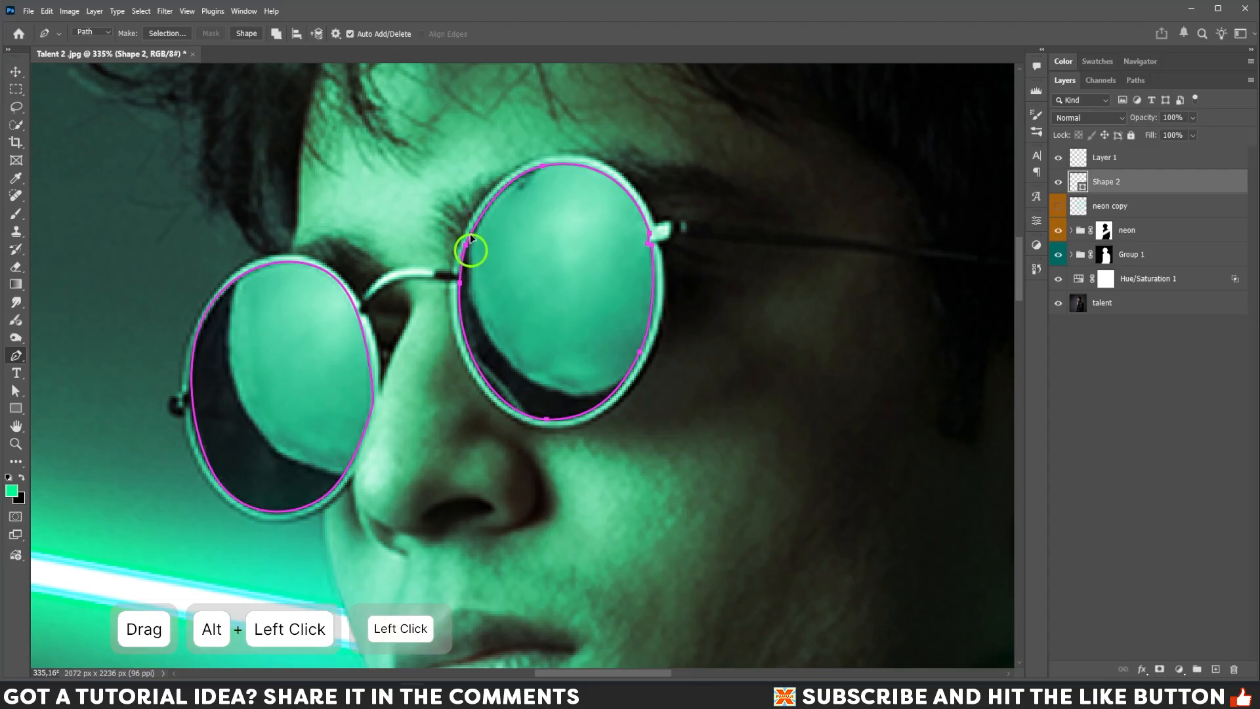
Load the traced lens paths as a selection, undoing a mask accidentally added to Shape 2.
left_click(1136, 80)
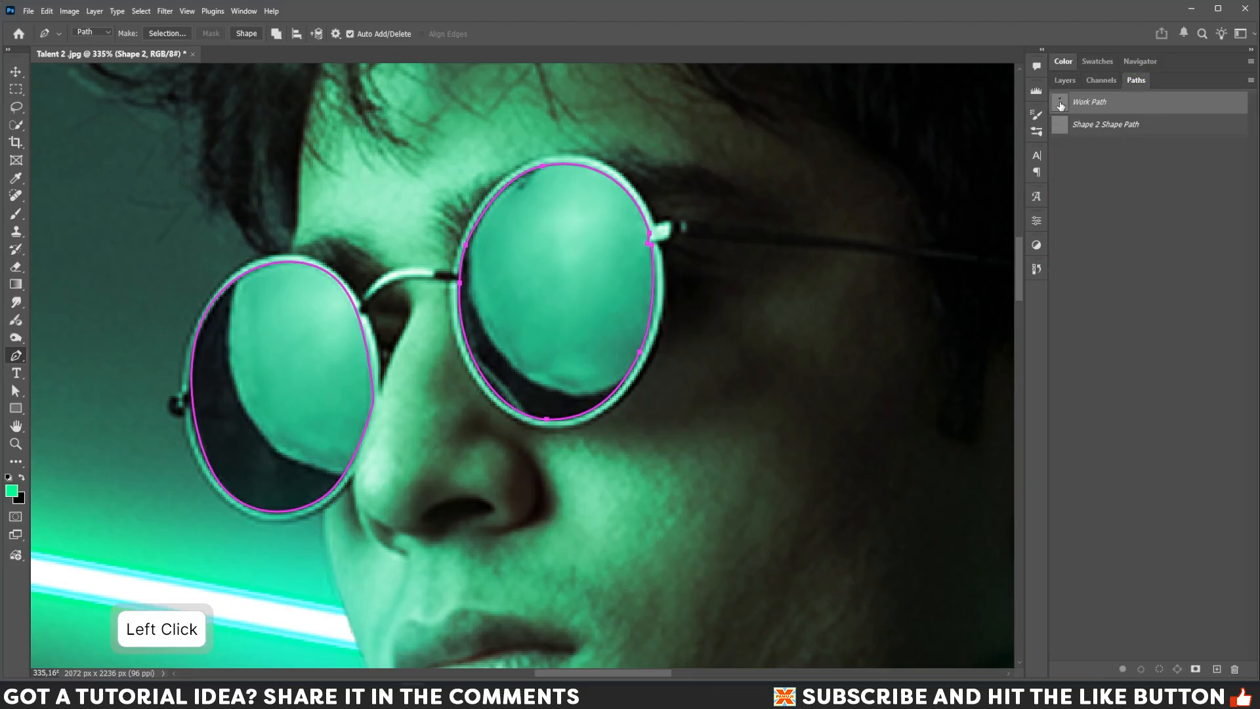
left_click(1062, 104, "ctrl")
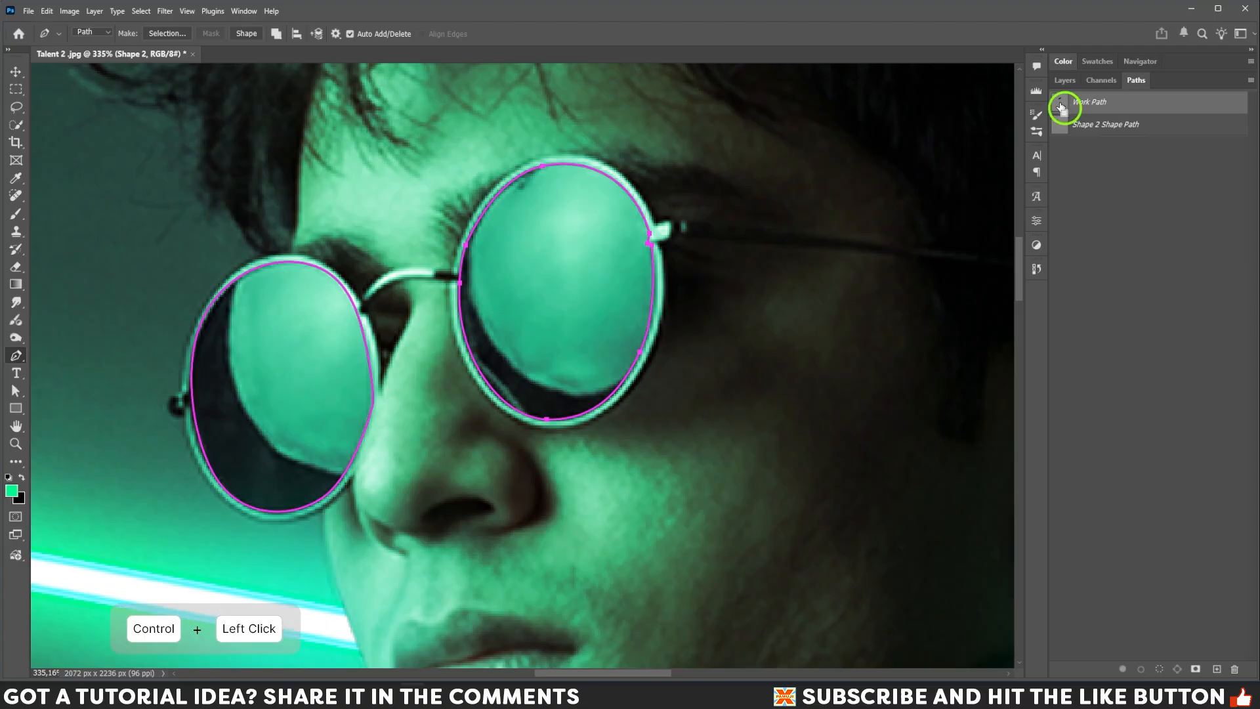
left_click(1064, 80)
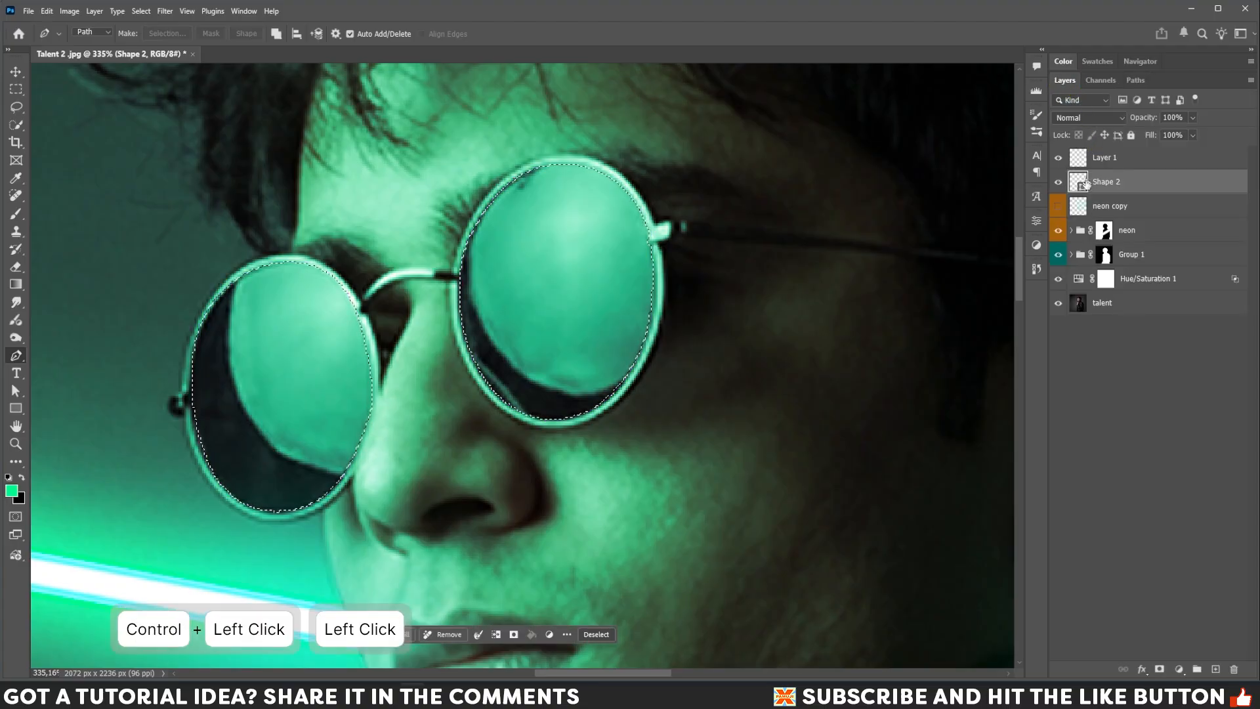
left_click(1160, 669)
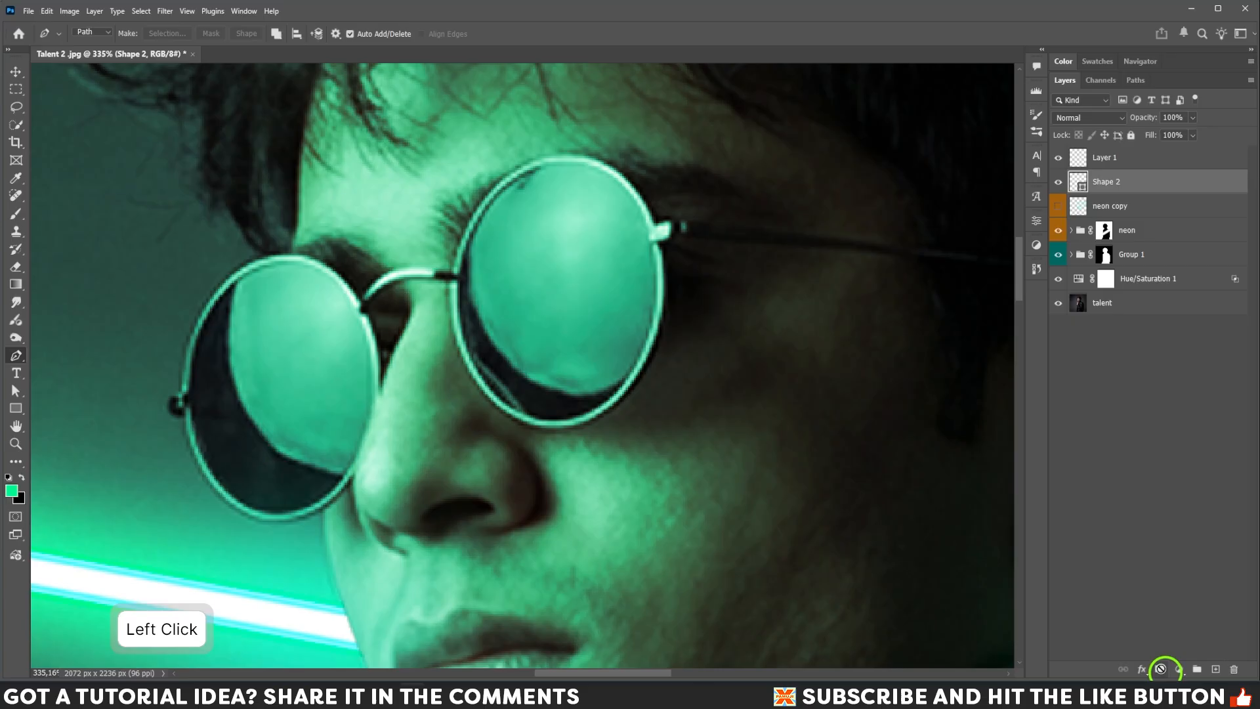
key("ctrl+z")
Show the neon copy layer and add a layer mask from the lens selection.
left_click(1108, 207)
left_click(1059, 206)
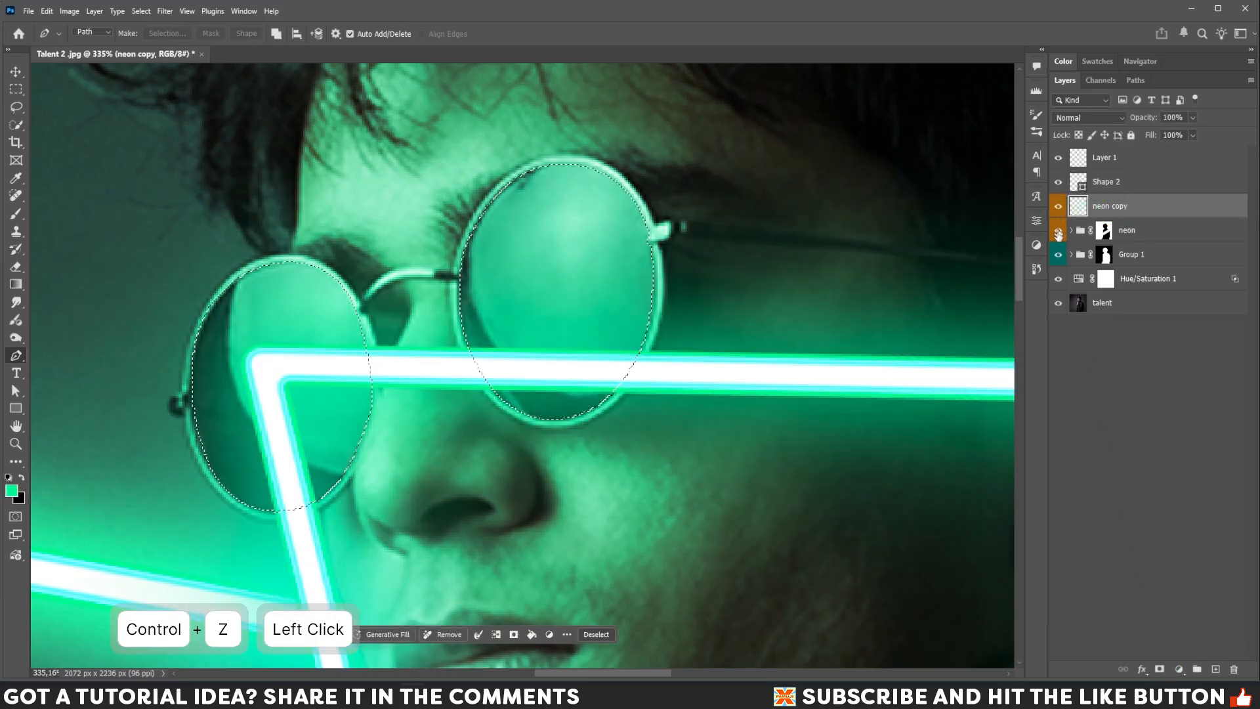
left_click(1160, 669)
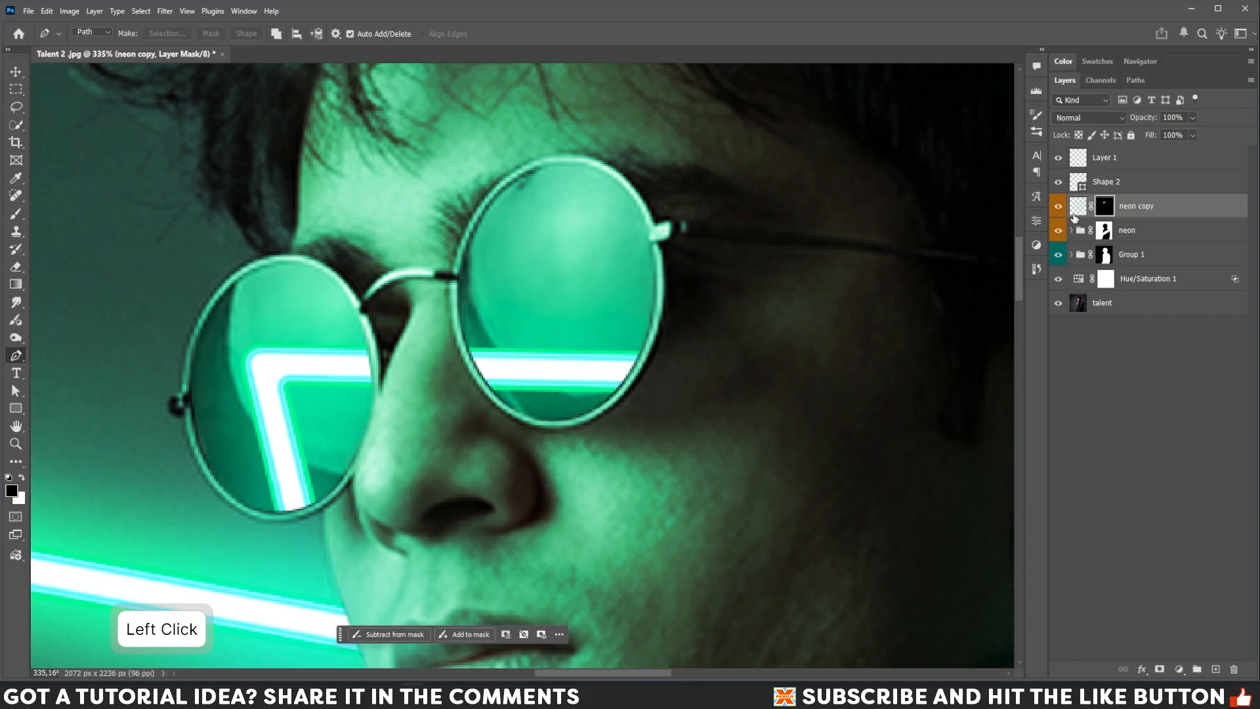
Set the neon copy layer's blend mode to Linear Dodge (Add) and its opacity to 62%.
key("ctrl+minus")
key("ctrl+minus")
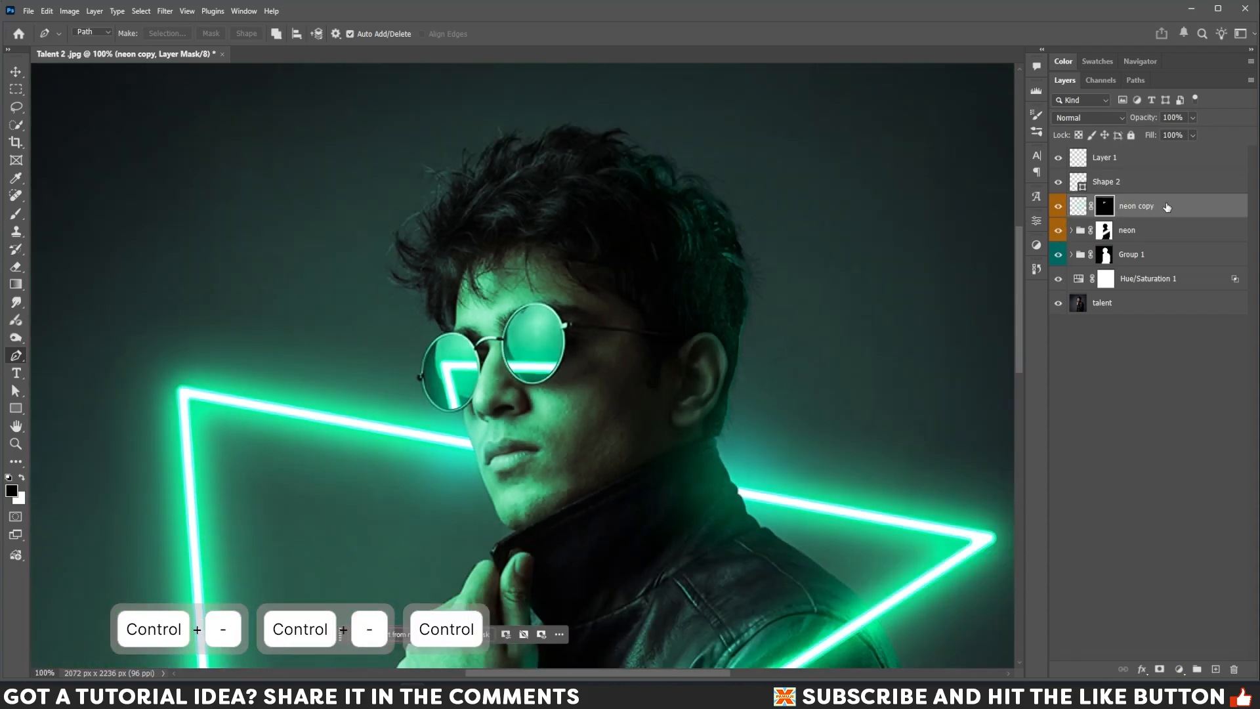
left_click(1167, 207)
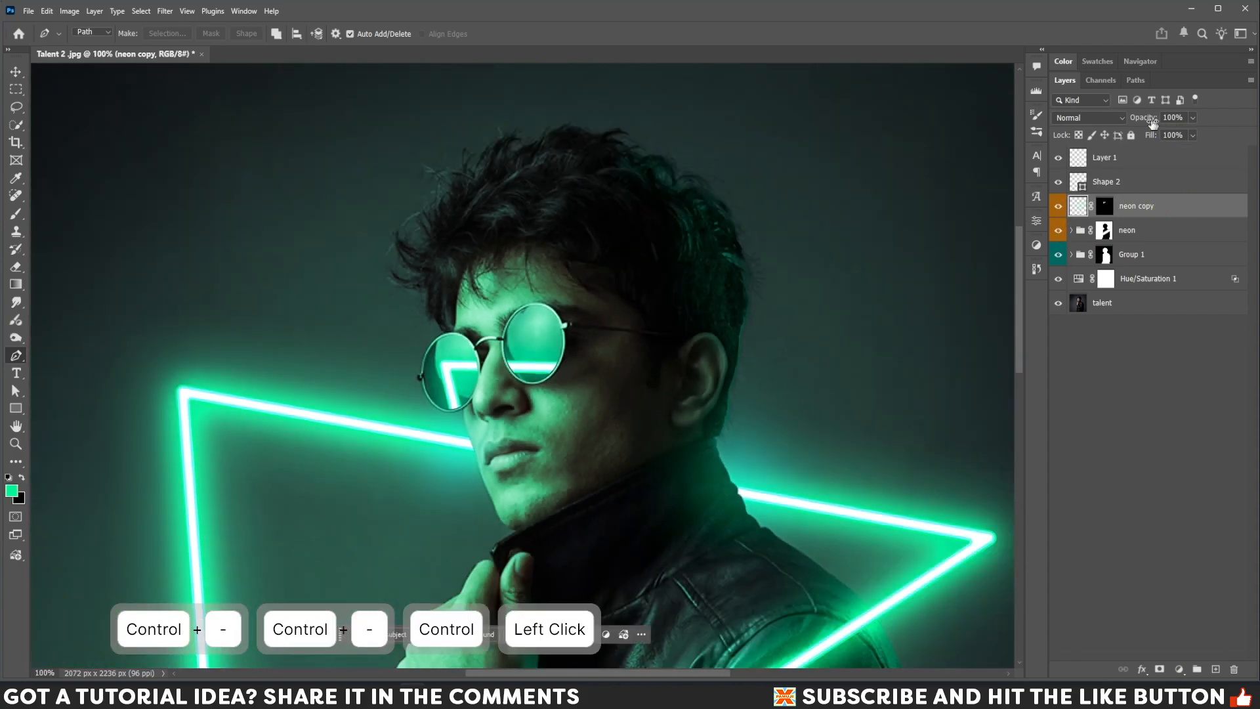
left_click(1091, 118)
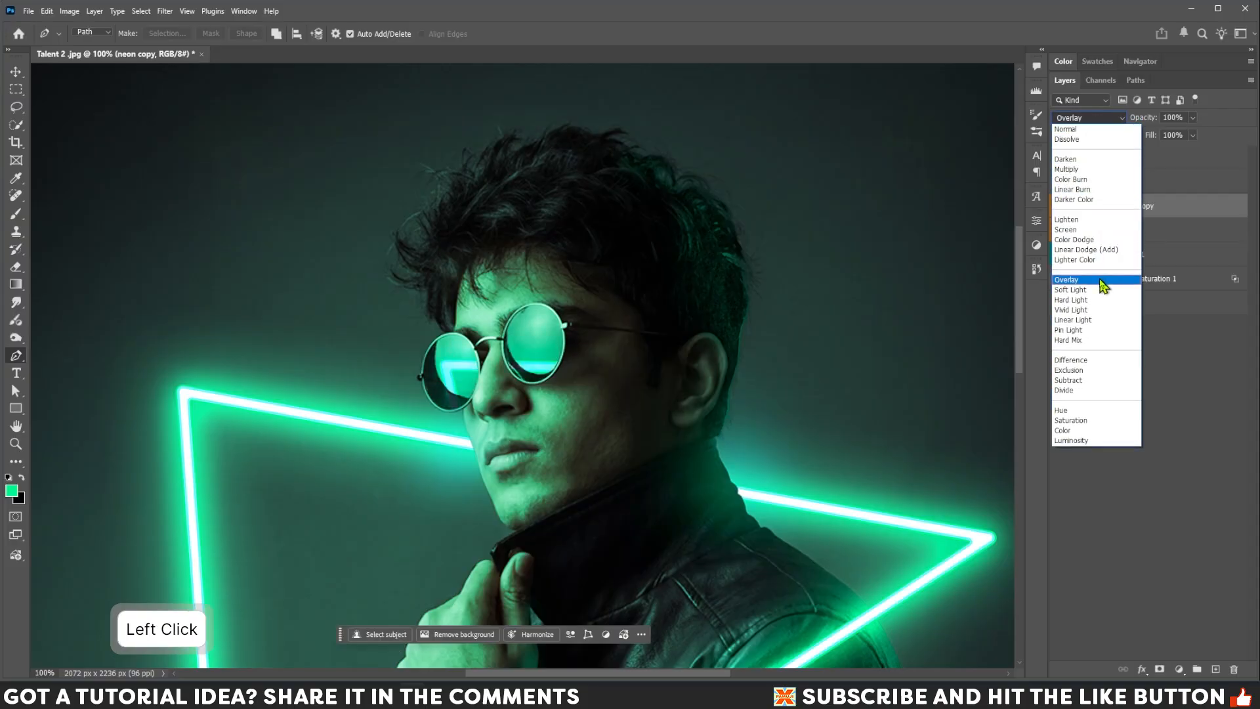
left_click(1094, 252)
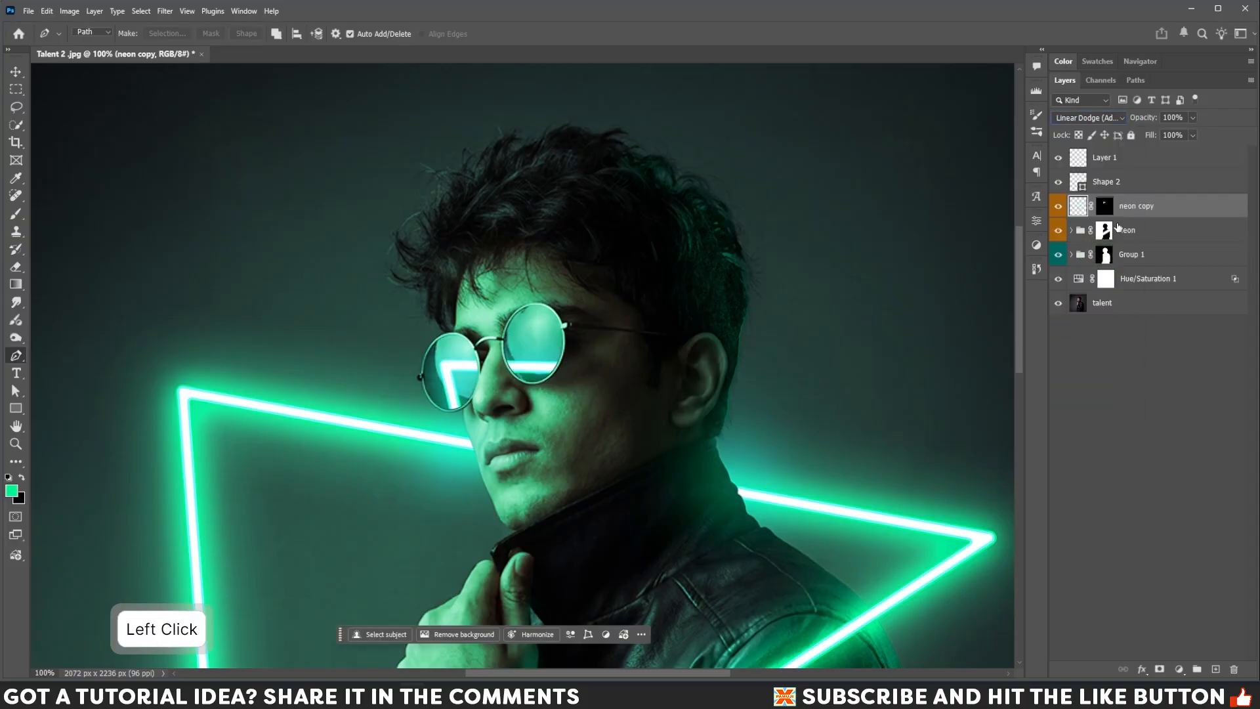
left_click(1193, 119)
left_click_drag(1189, 132, 1173, 134)
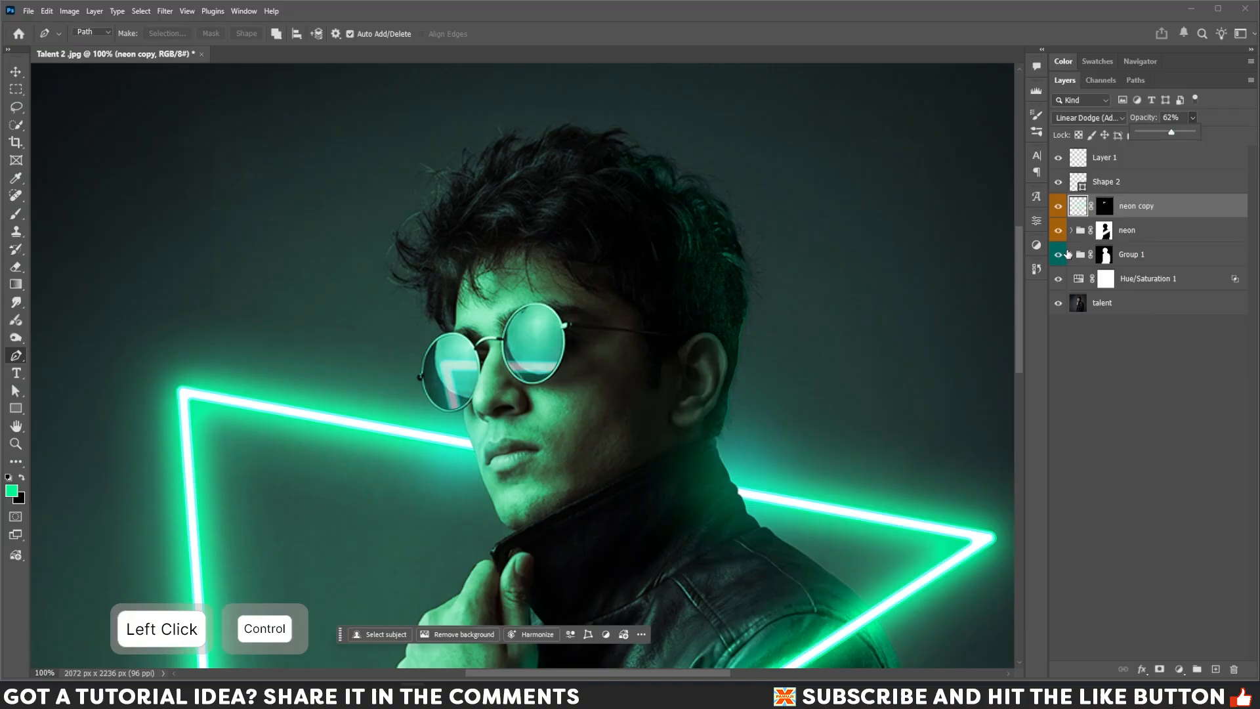
Fit the image to the screen and rename Layer 1 to flare.
key("ctrl+0")
left_click(1129, 232)
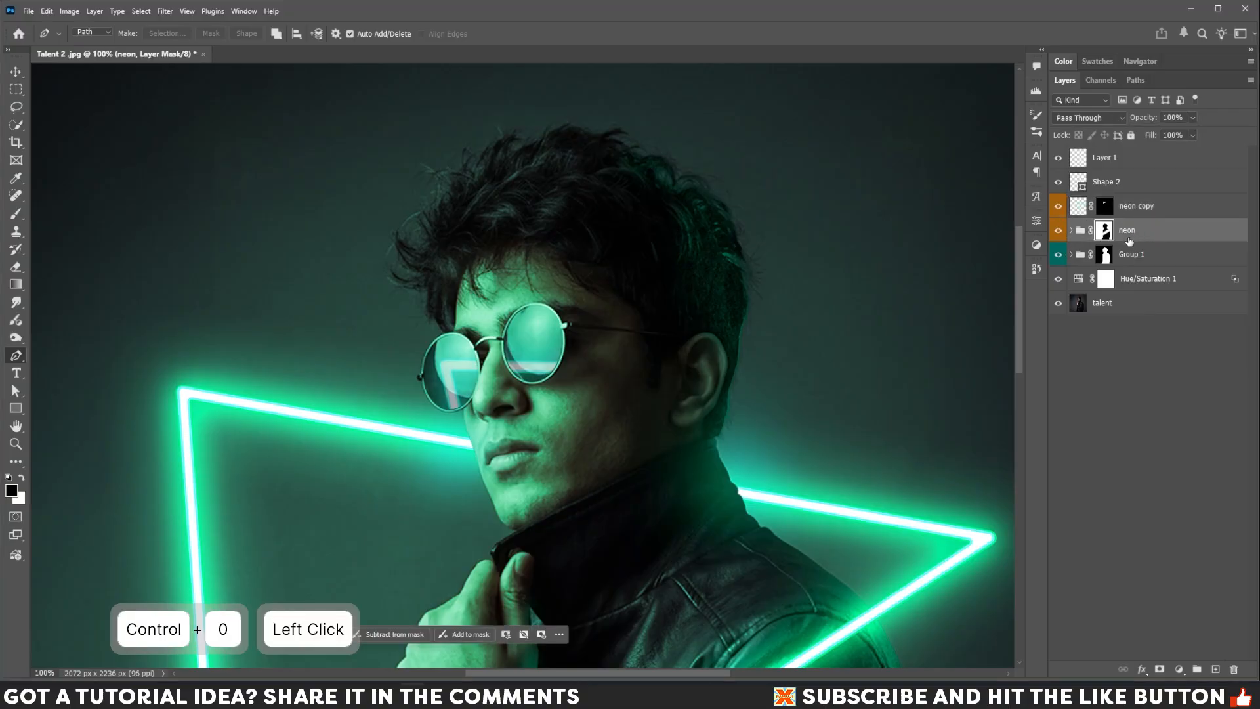
left_click(15, 445)
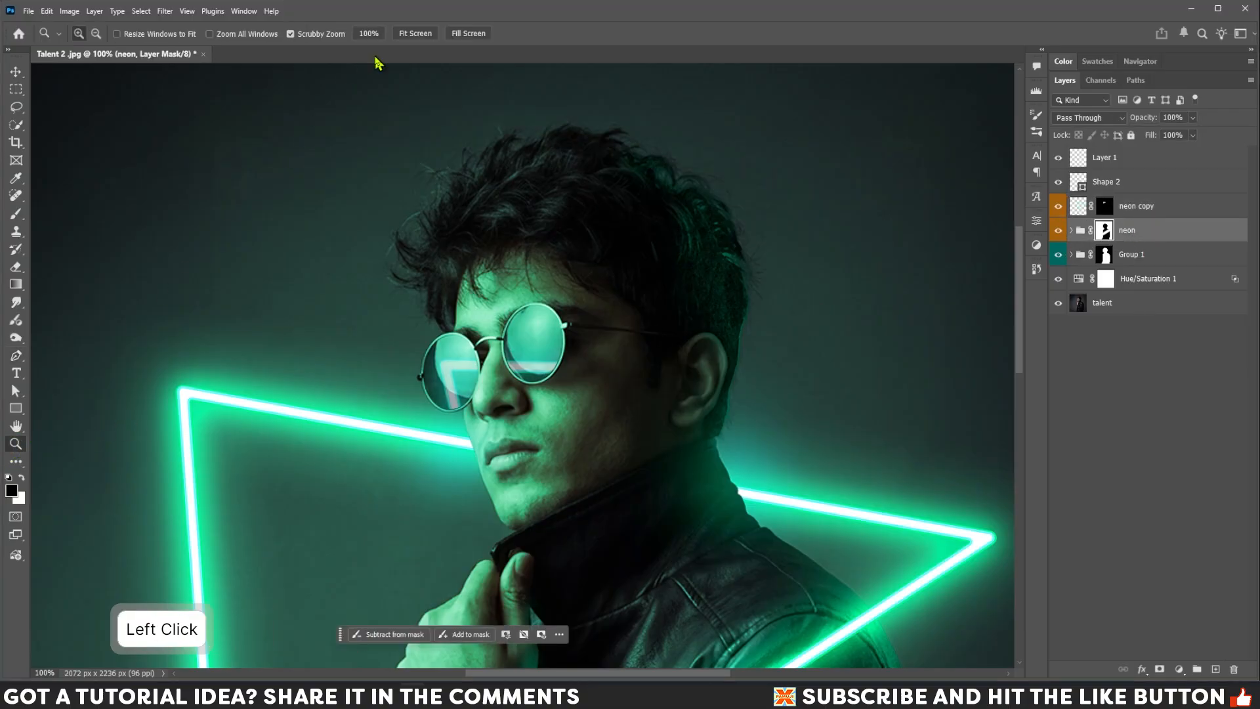
left_click(409, 38)
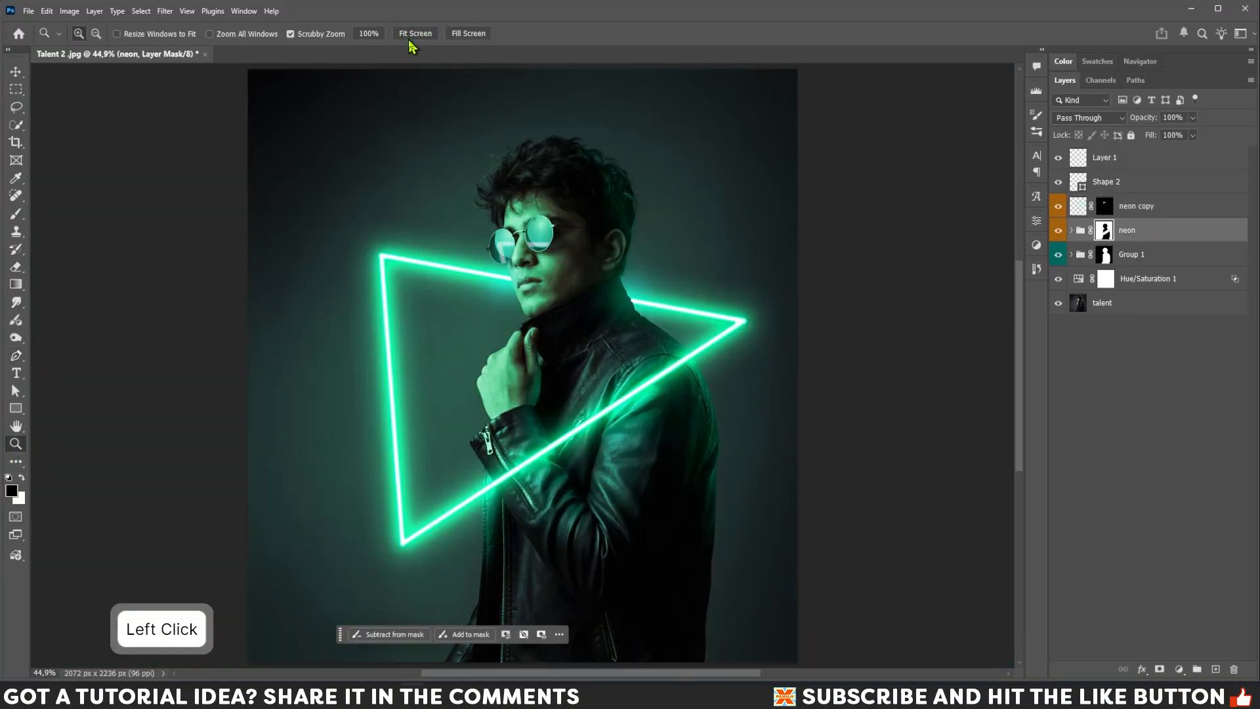
left_click(1159, 160)
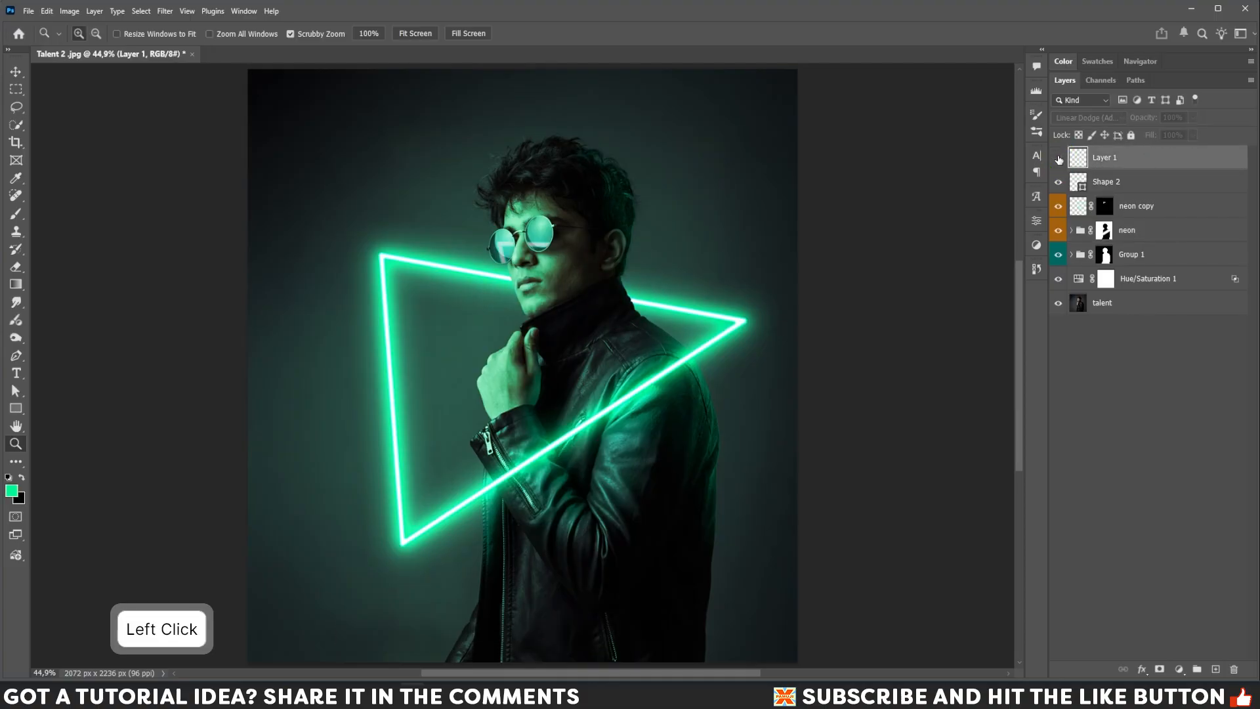
left_click(1059, 159)
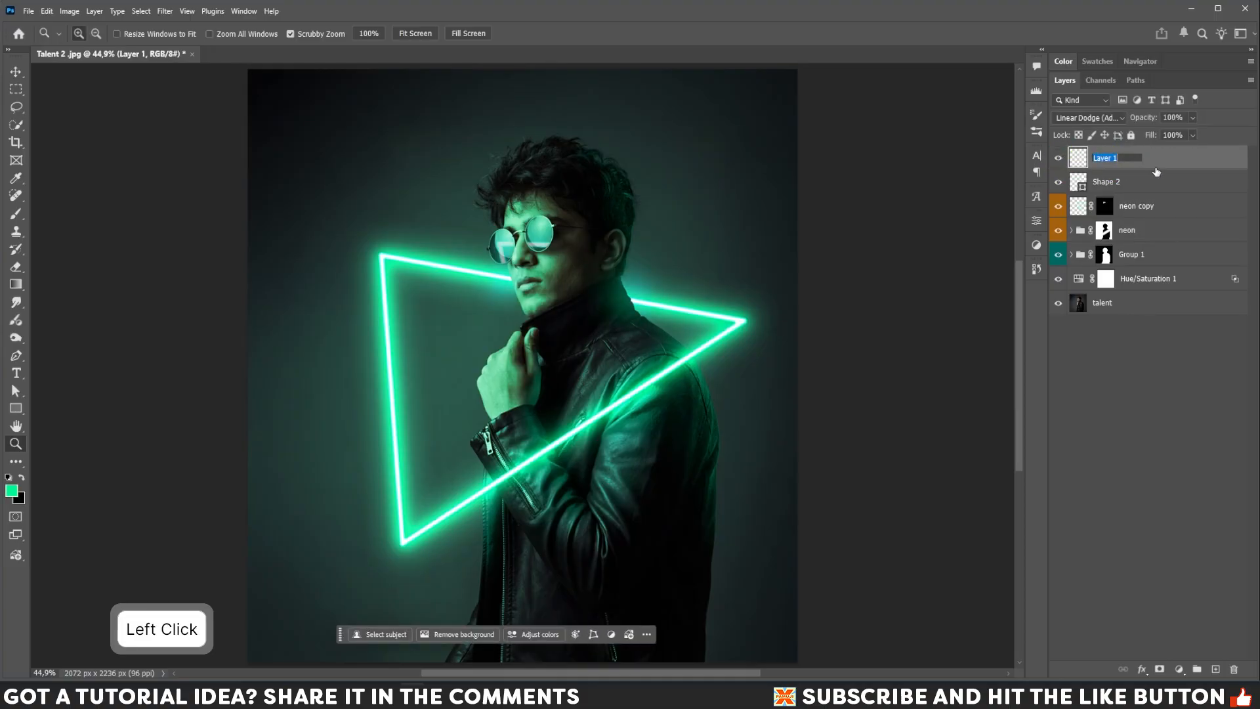
type("flare")
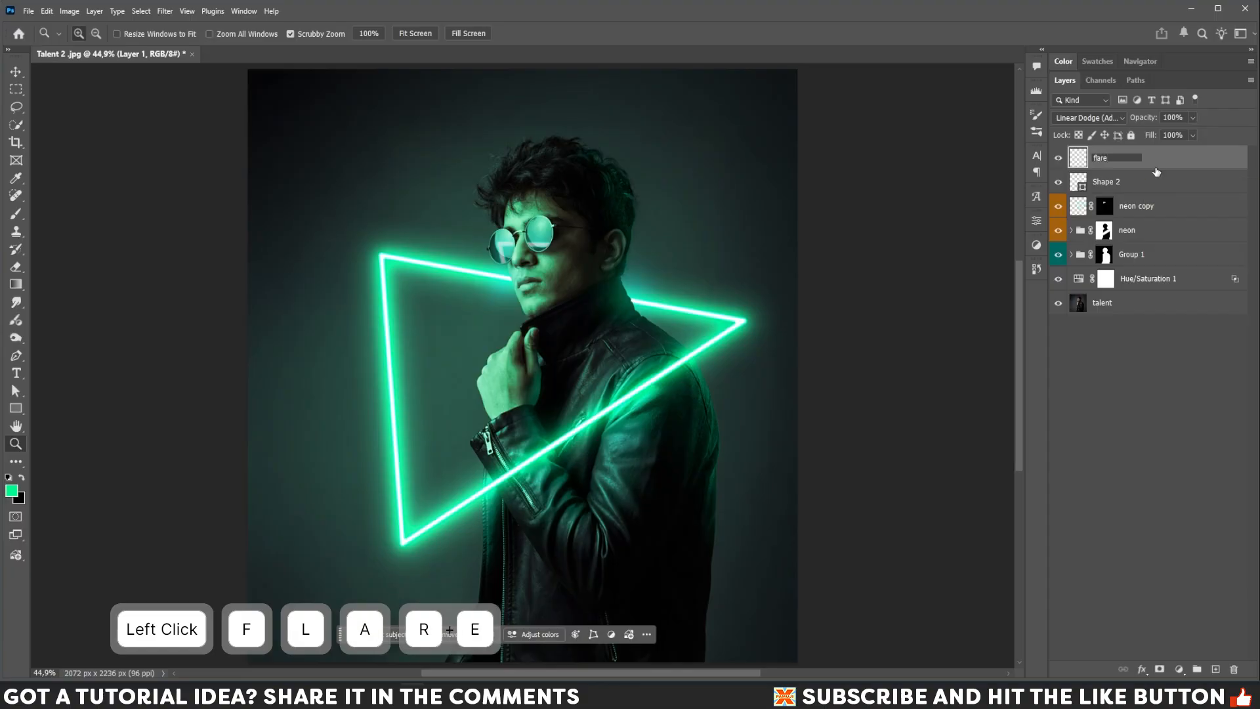
key("Return")
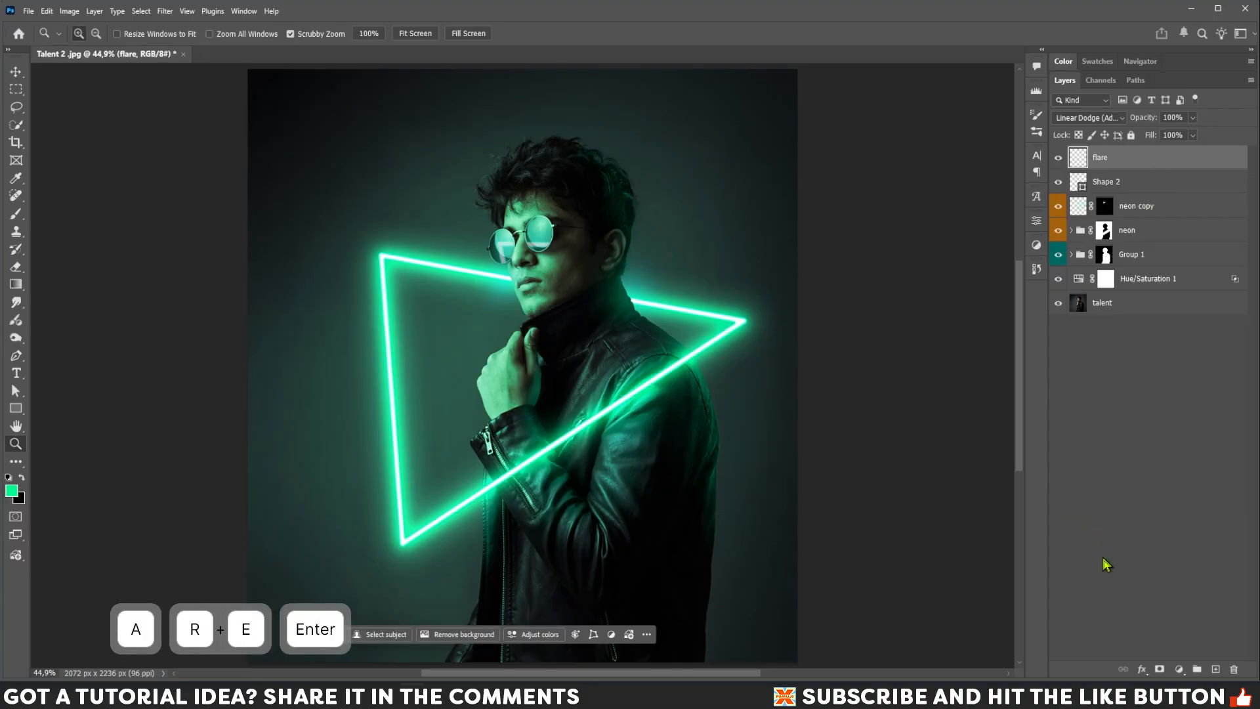
Create a new layer above flare and name it smoke.
left_click(1216, 669)
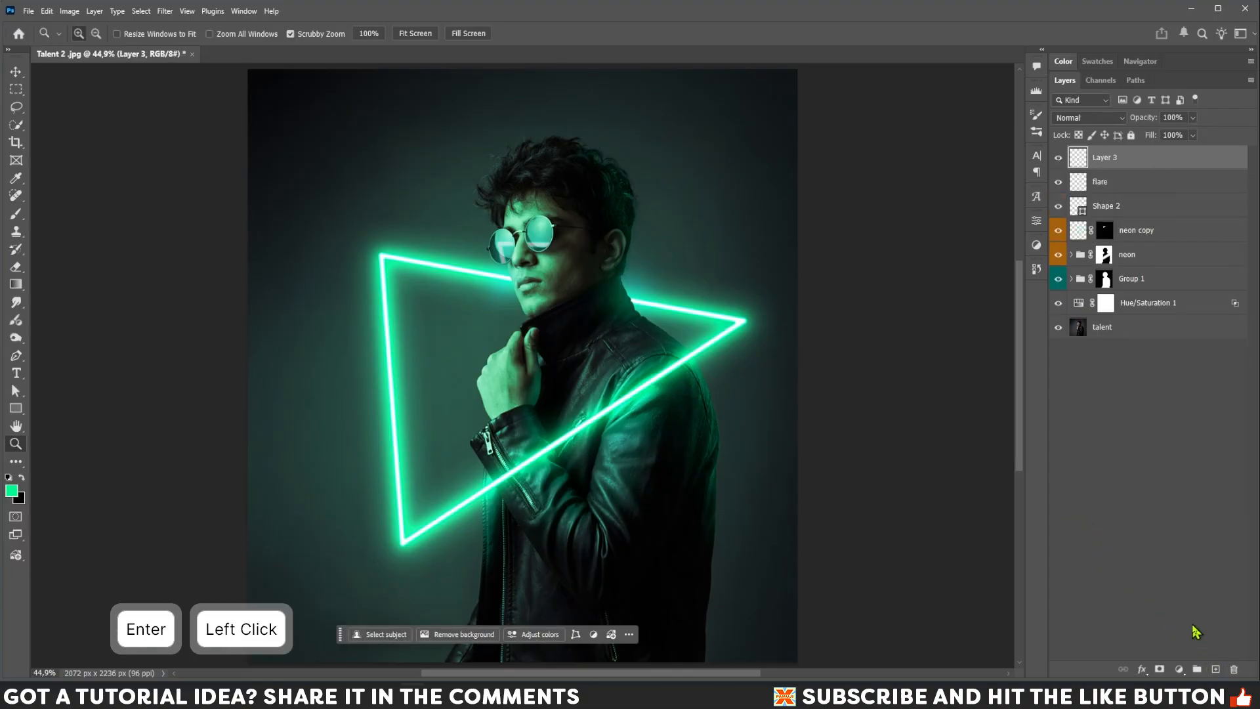
double_click(1107, 159)
type("smoke")
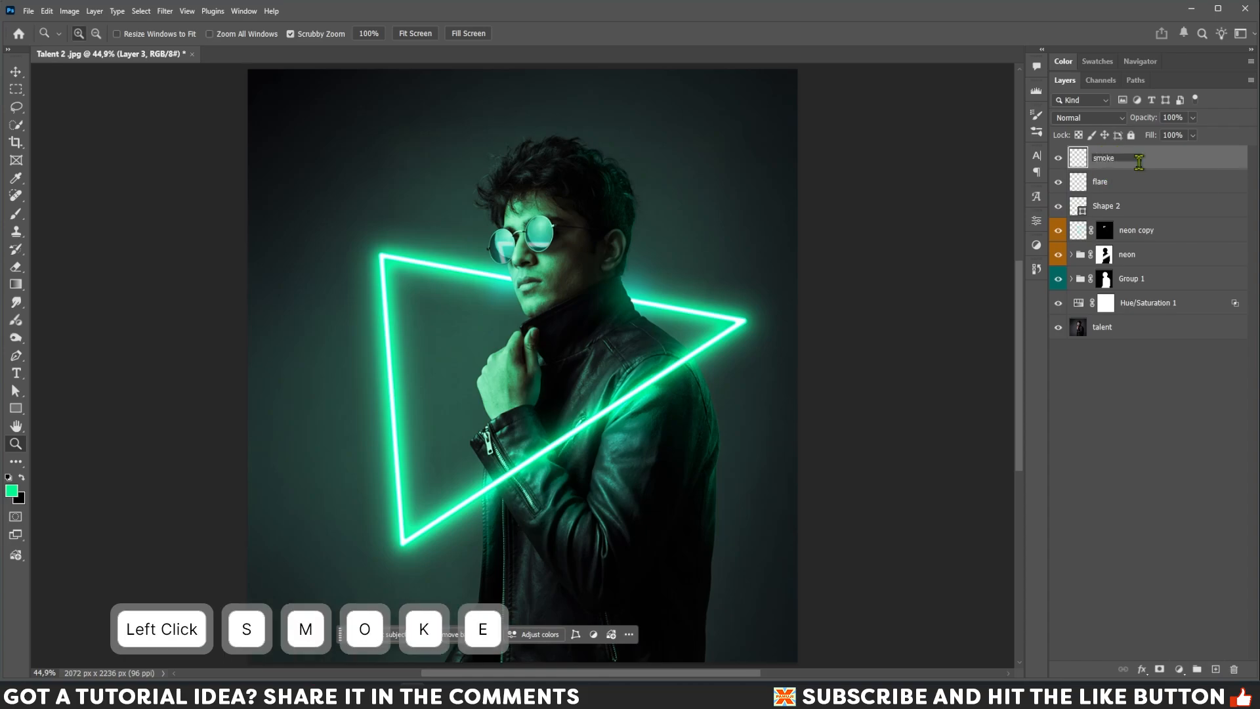
key("Return")
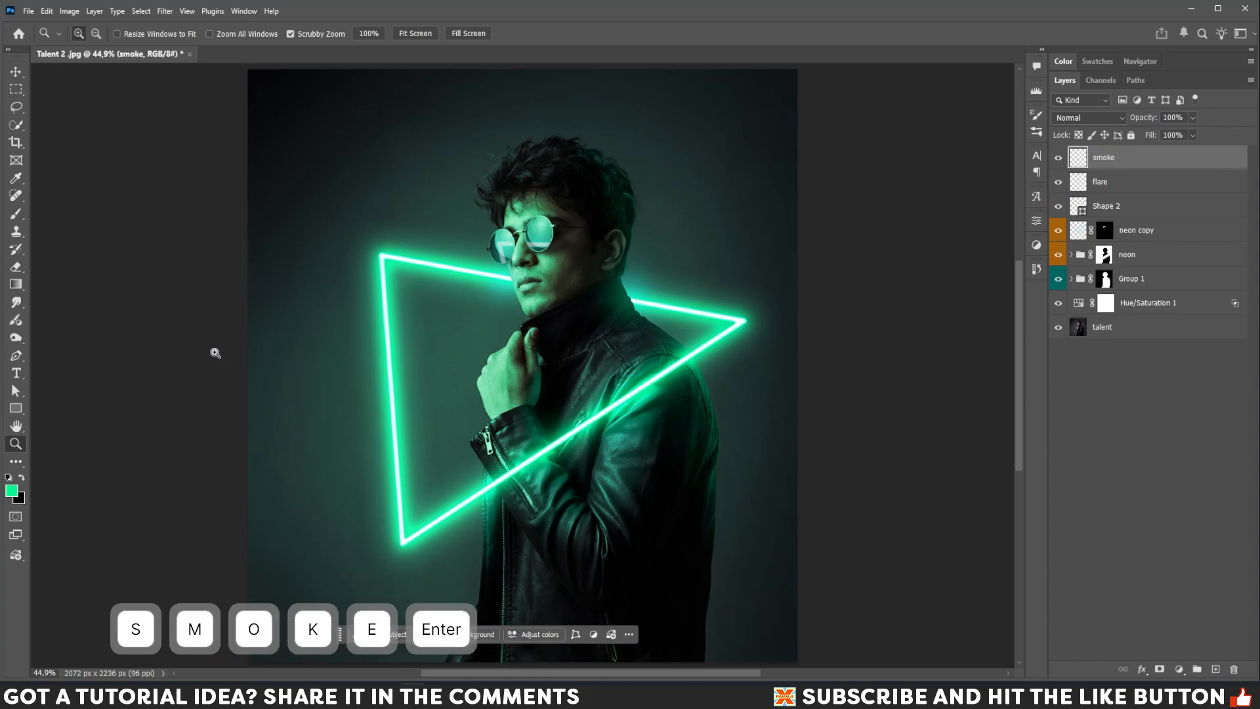
Select the Brush tool and open Get More Brushes from the brush picker's settings menu.
left_click(16, 214)
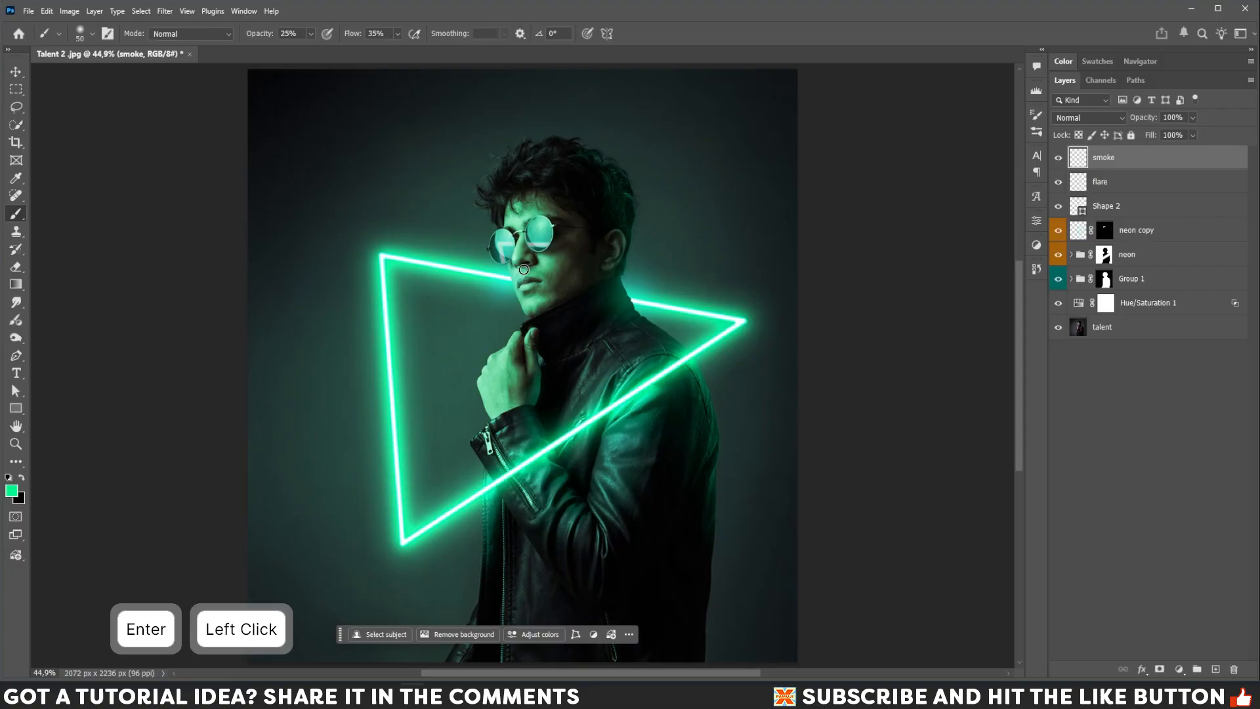
right_click(495, 212)
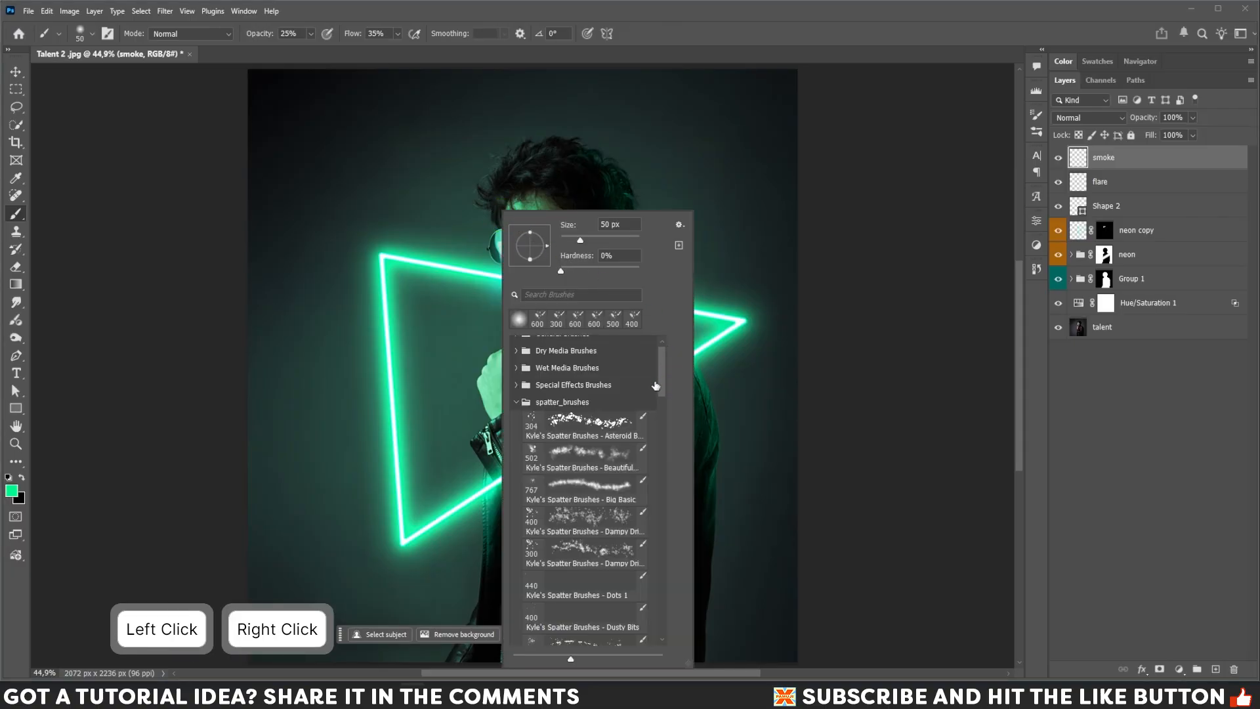
left_click(555, 408)
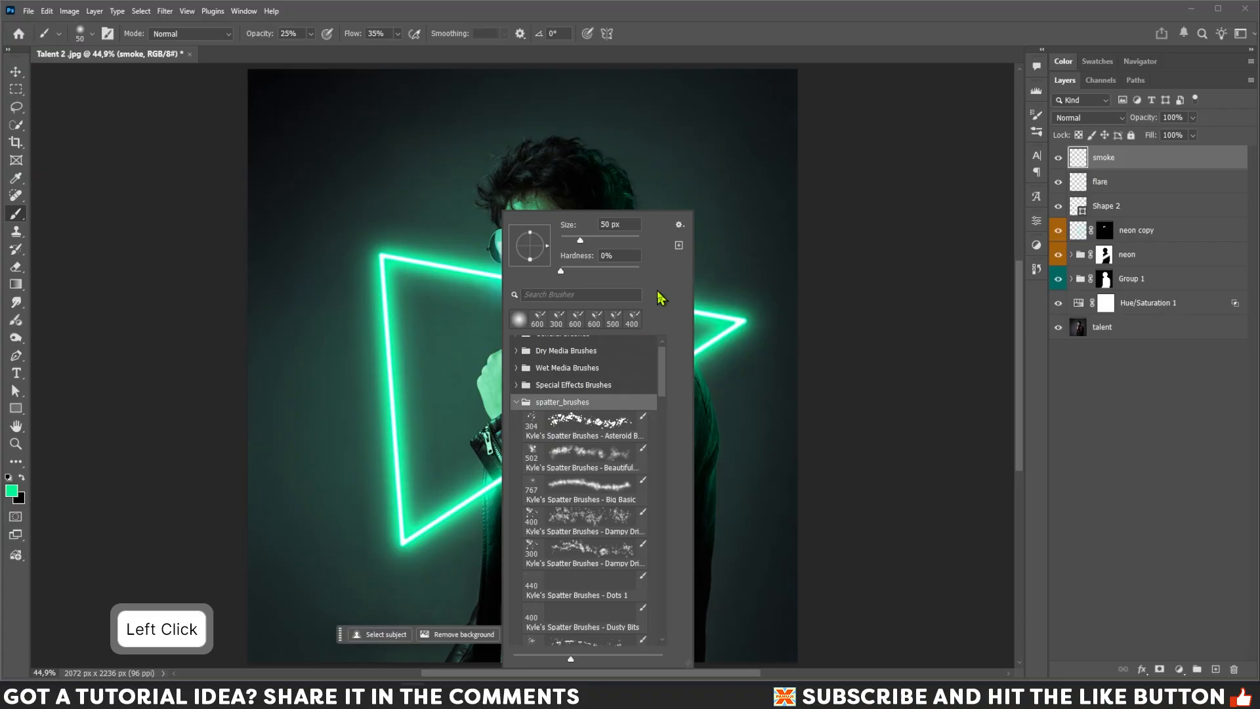
left_click(680, 225)
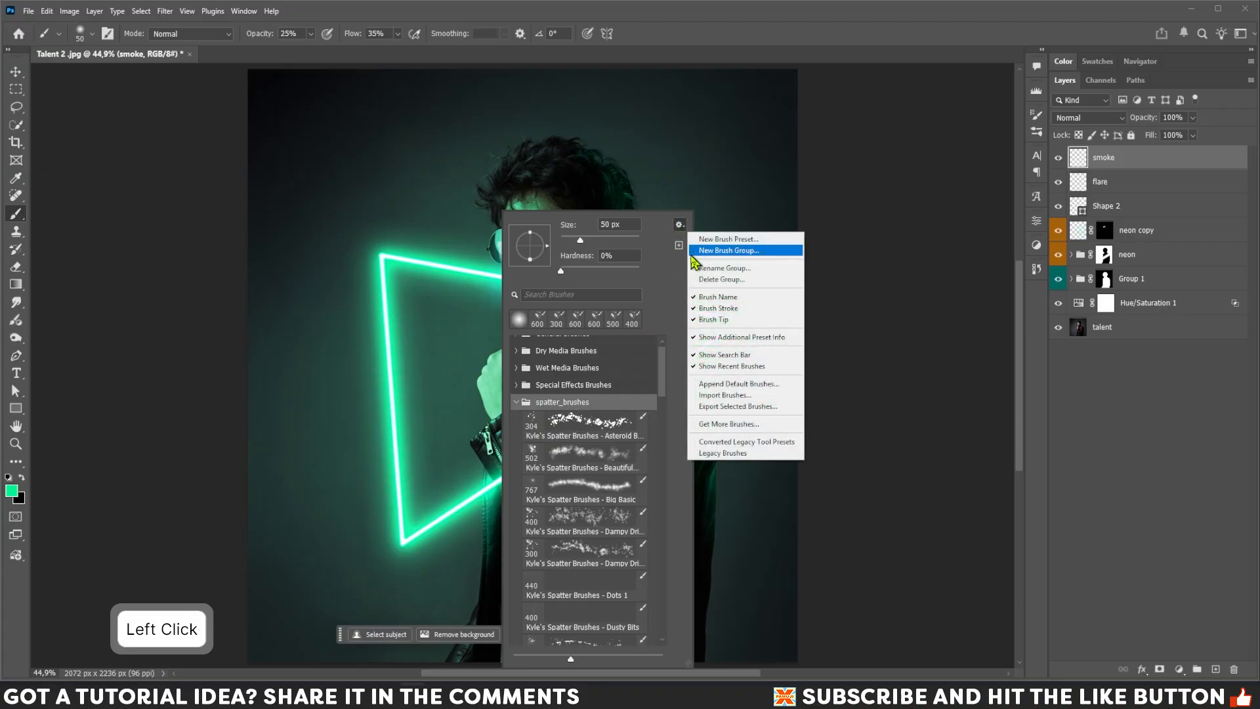
left_click(720, 425)
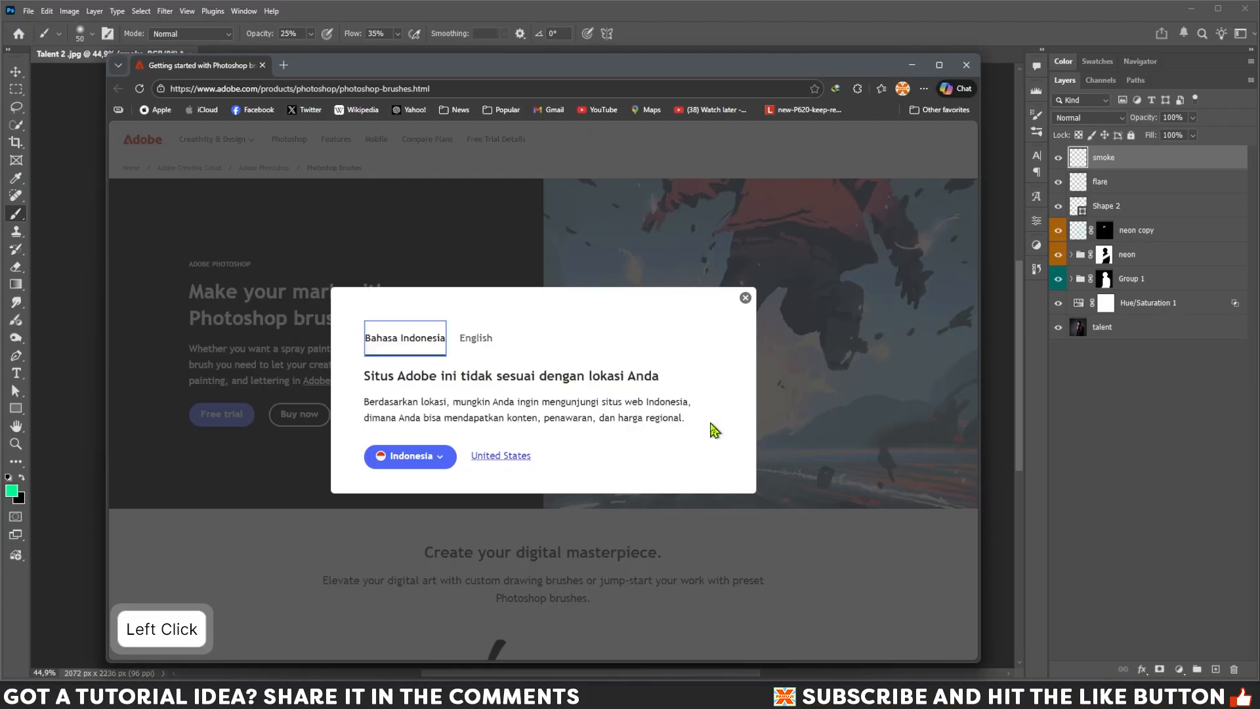
Download the Spatter brush pack from Adobe's Photoshop brushes web page, then return to Photoshop.
left_click(744, 300)
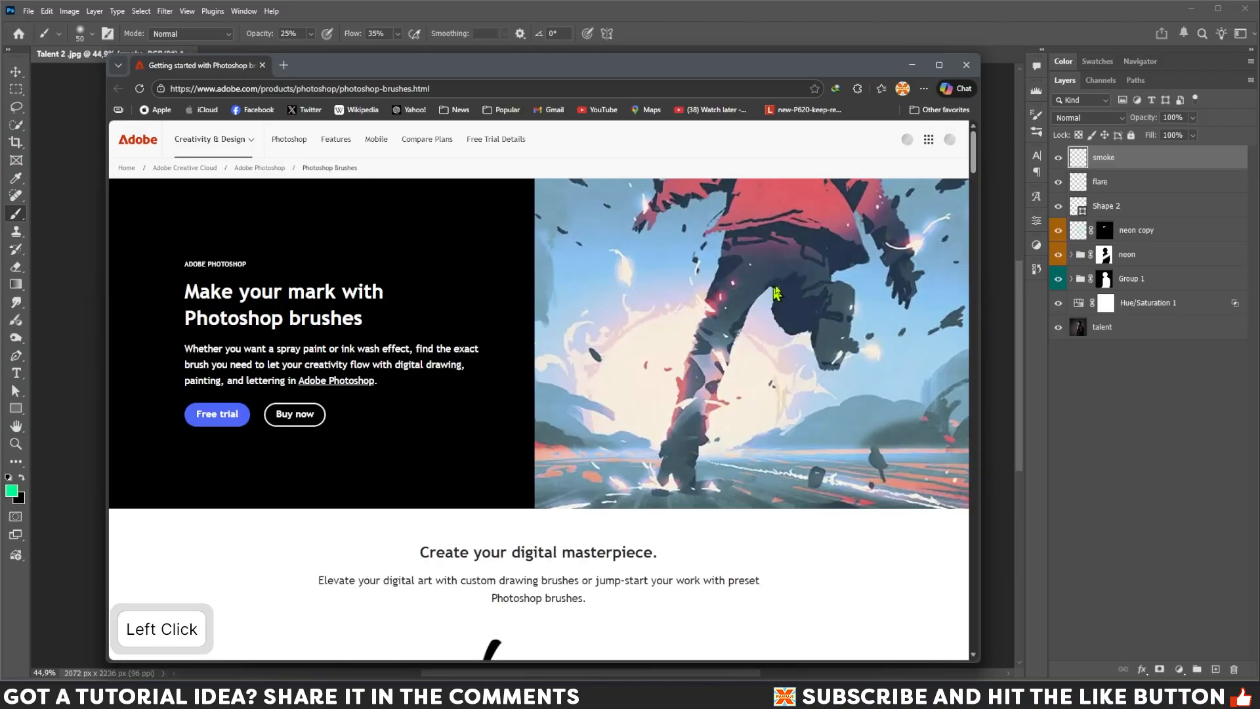
left_click_drag(974, 135, 967, 374)
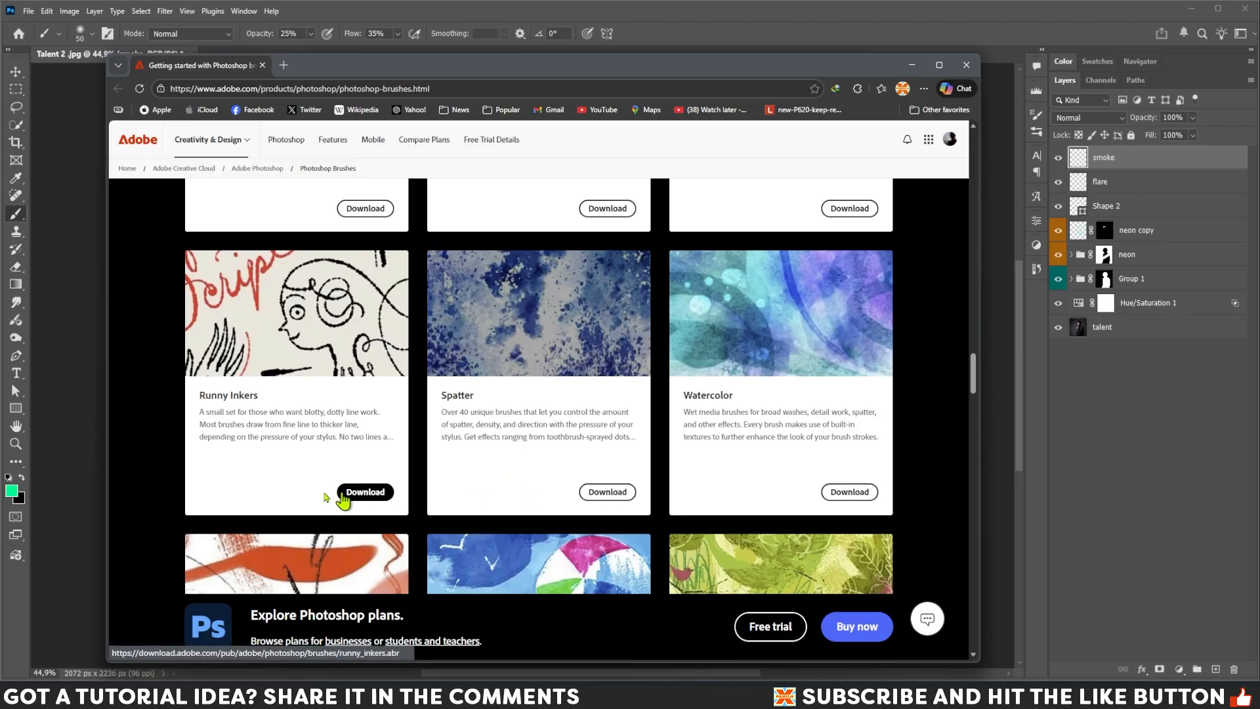
left_click(309, 696)
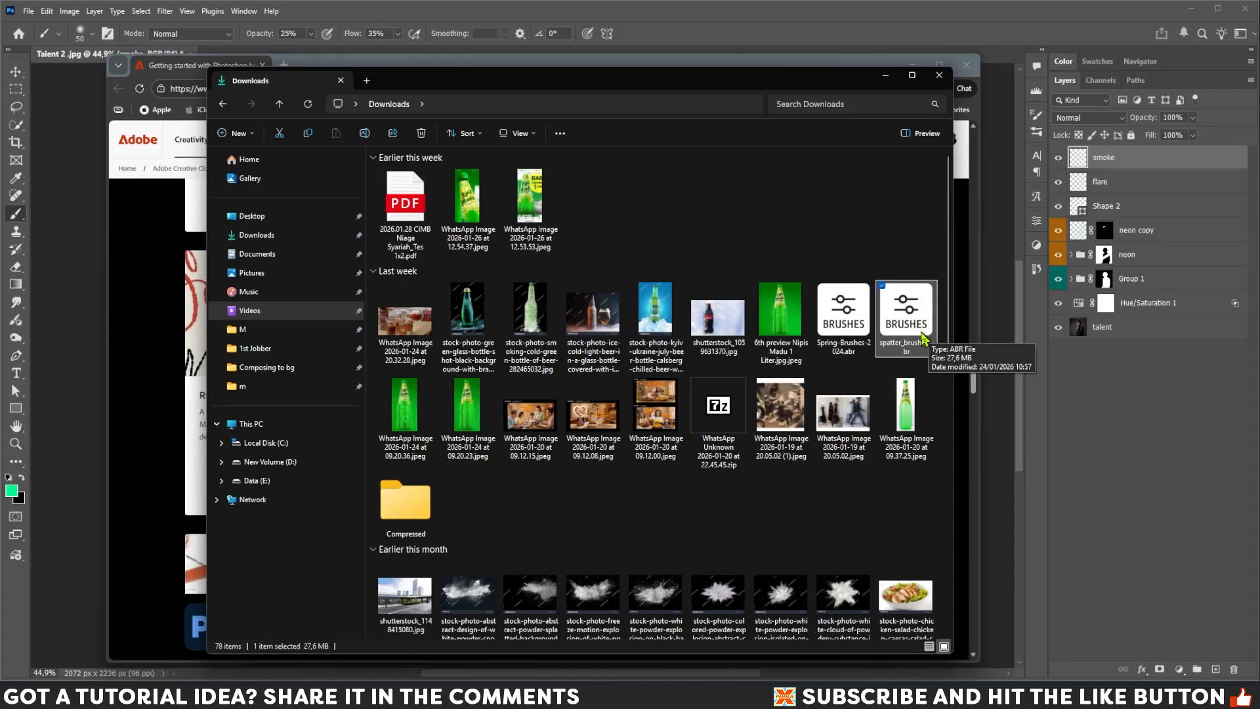
left_click(885, 77)
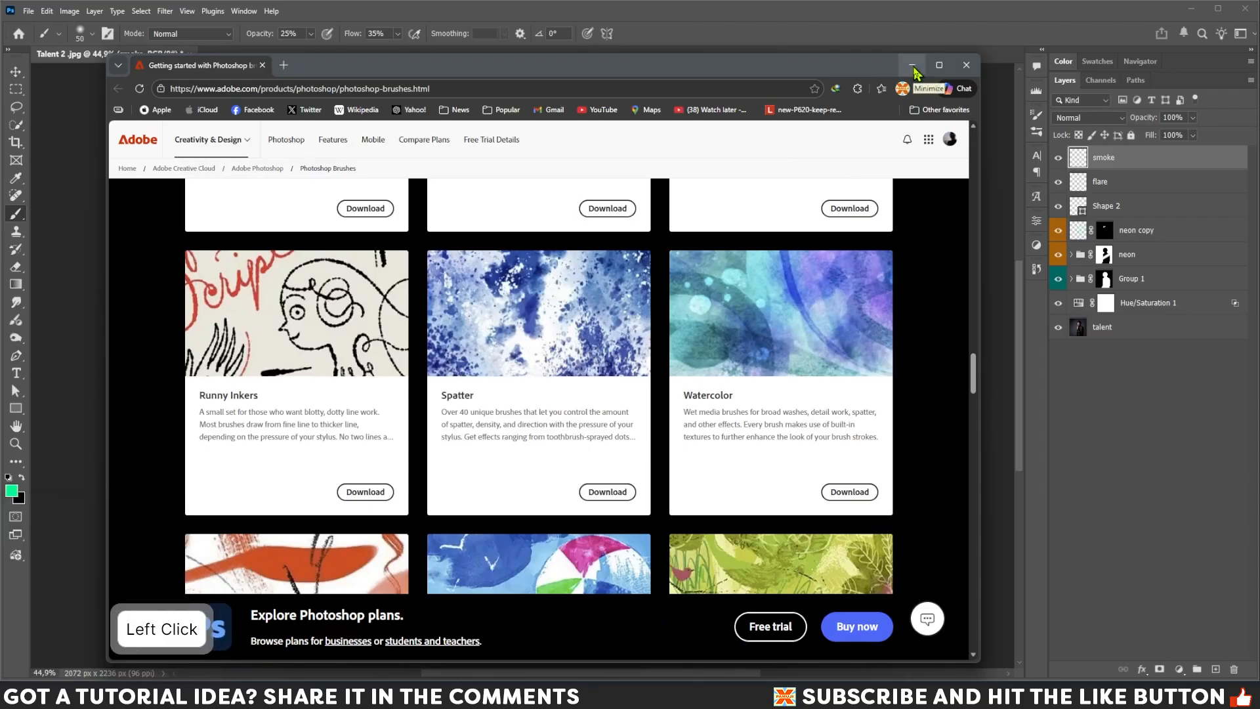
left_click(912, 66)
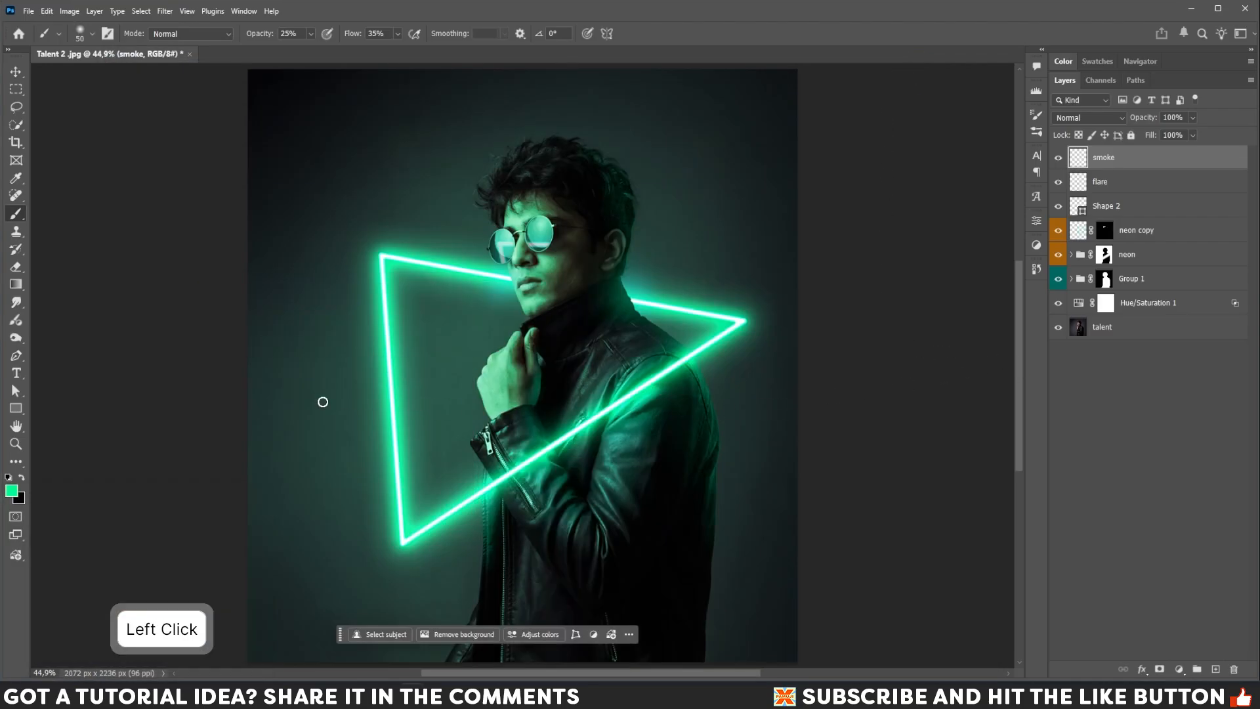
Pick the Kyle's Spatter Brushes - Wet Paper brush at about 500 px.
right_click(509, 328)
left_click_drag(663, 393, 667, 643)
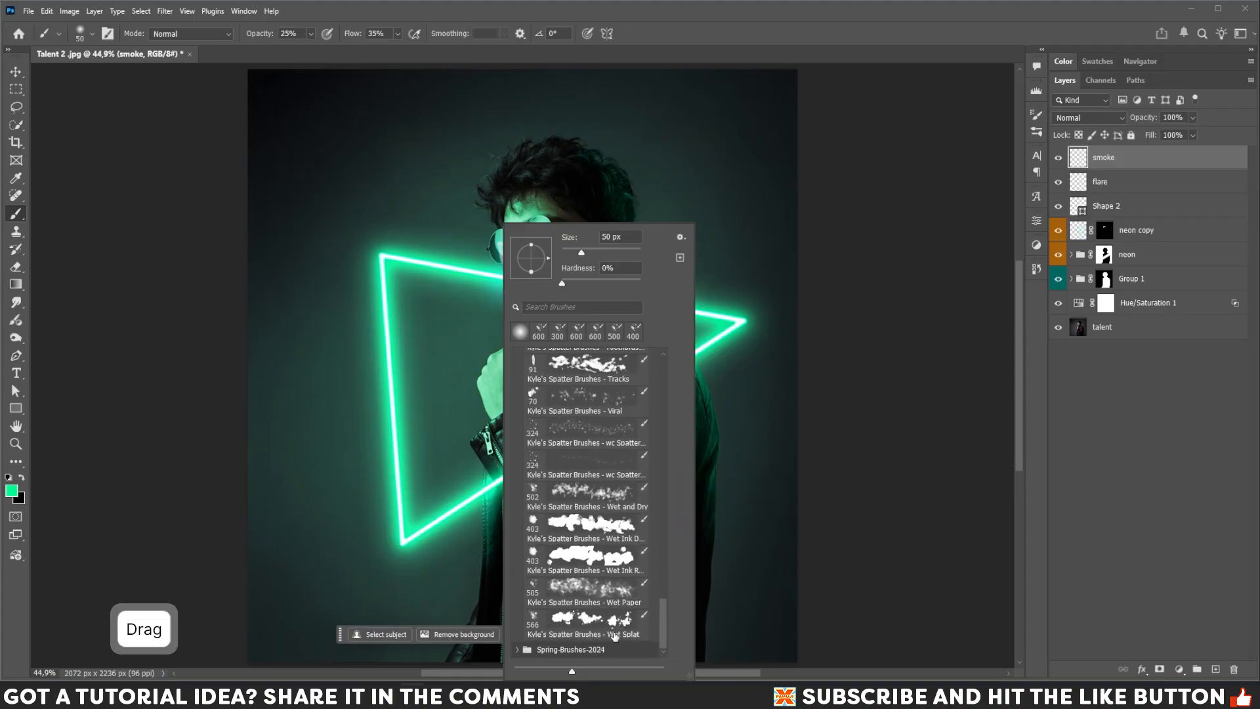
left_click(605, 591)
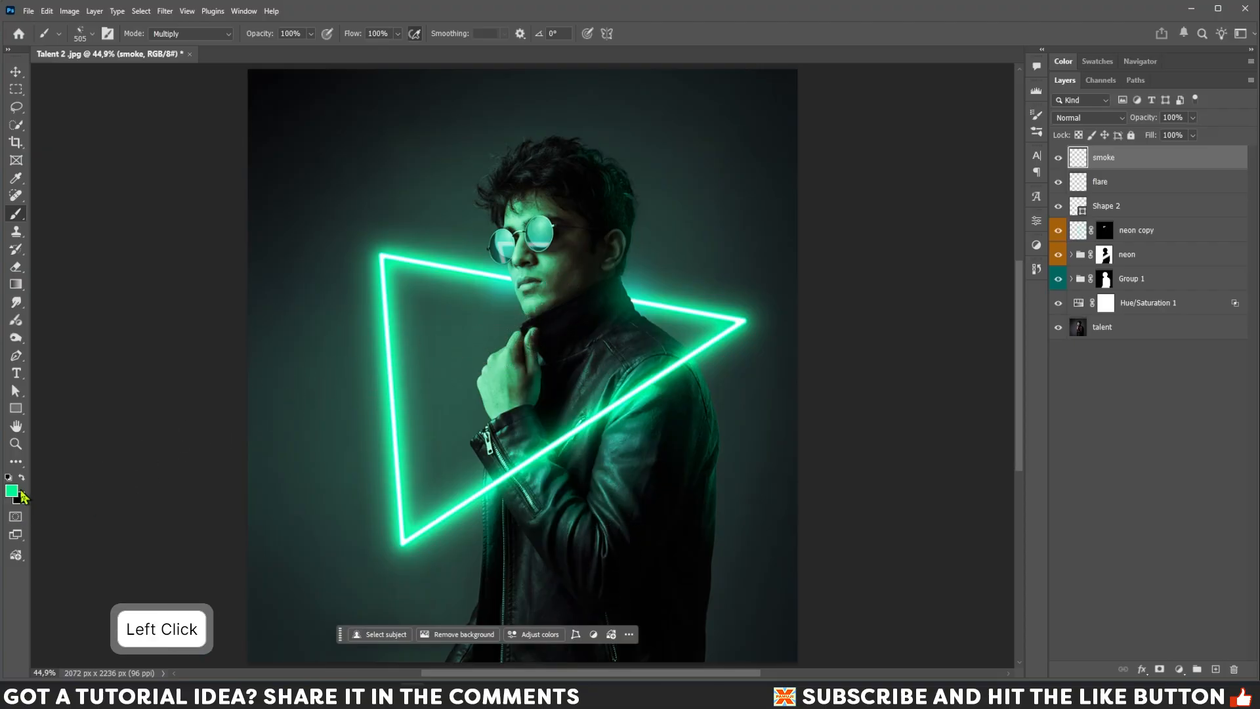
key("bracketleft")
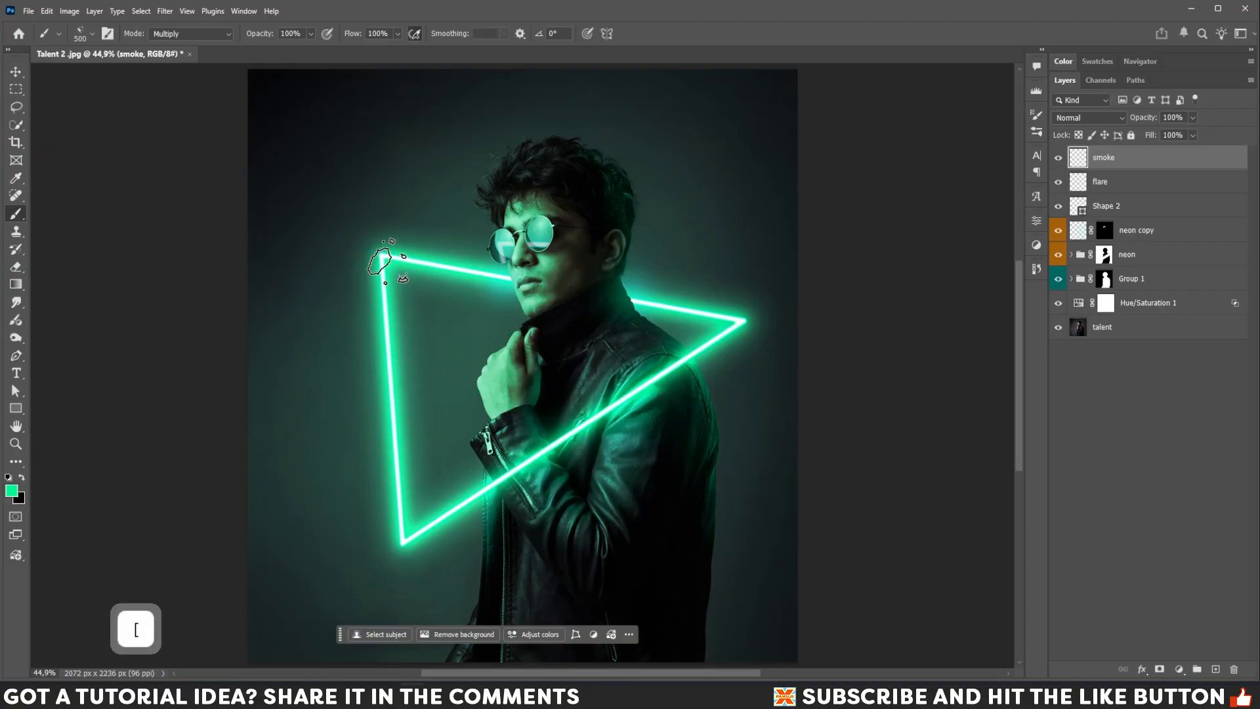
Dab green spatter smoke onto the smoke layer along the triangle's left edge and bottom corner.
left_click(381, 271)
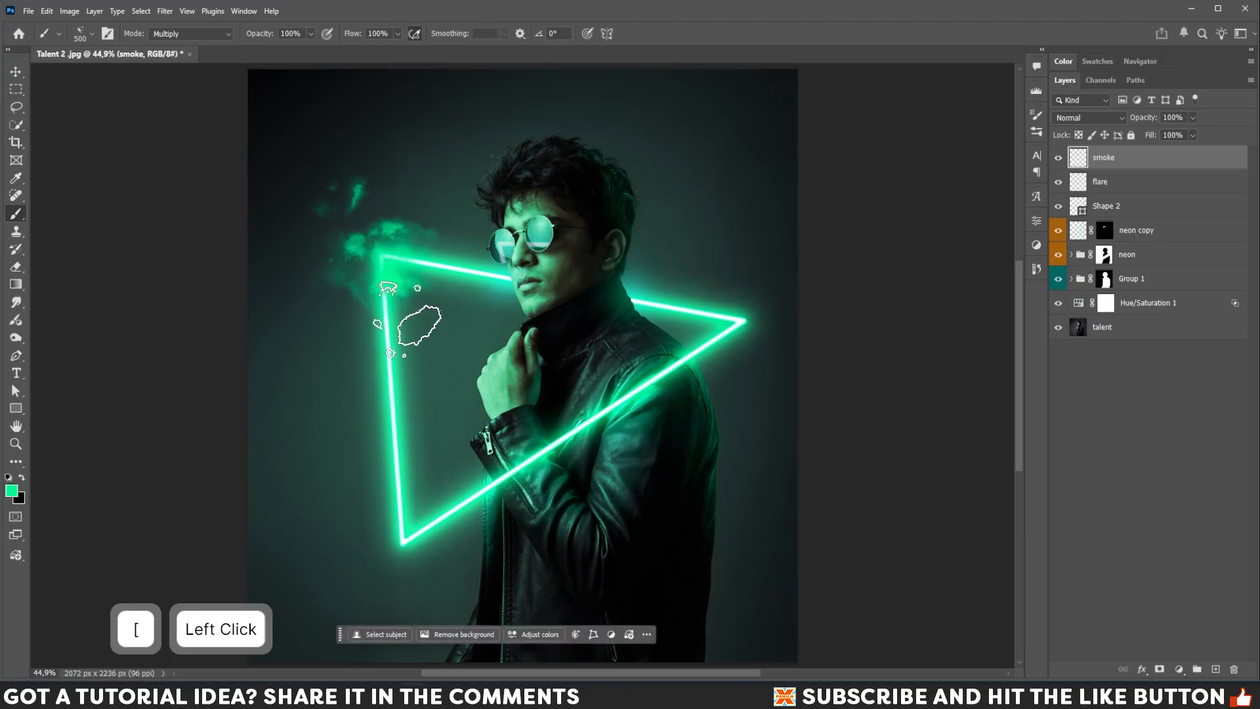
key("ctrl+z")
key("bracketleft")
key("bracketleft")
key("bracketleft")
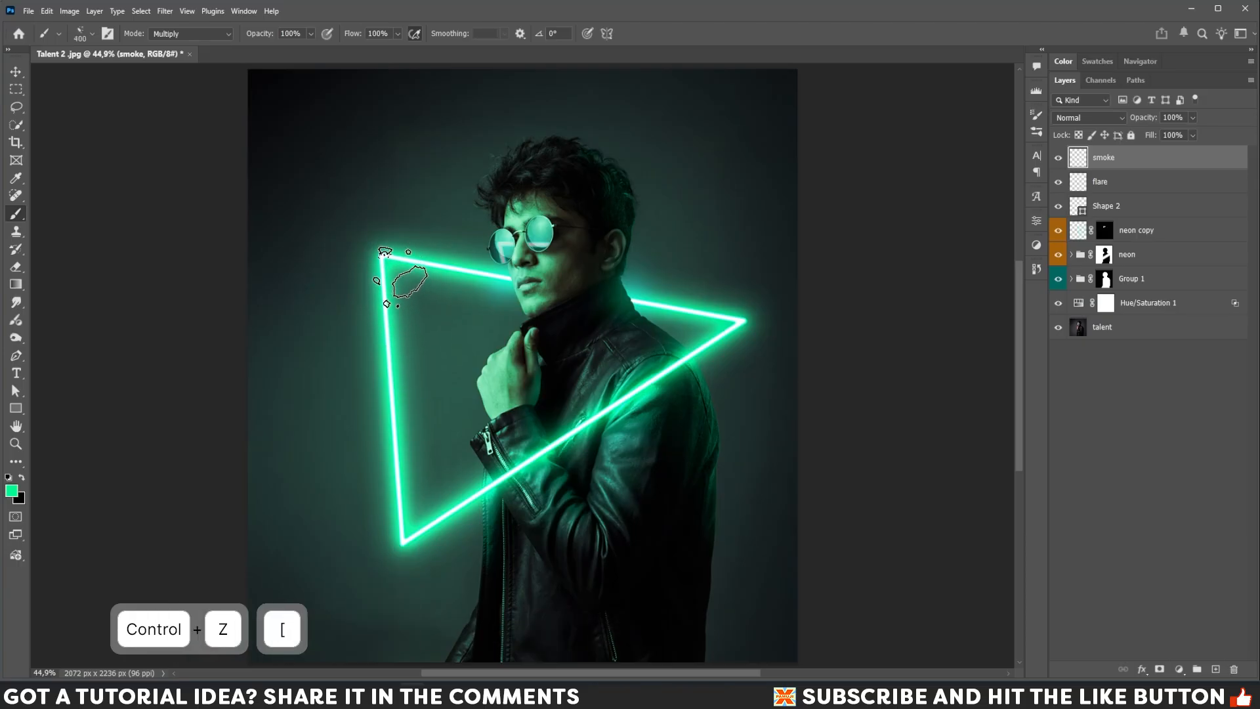
left_click(386, 270)
key("bracketleft")
left_click(393, 481)
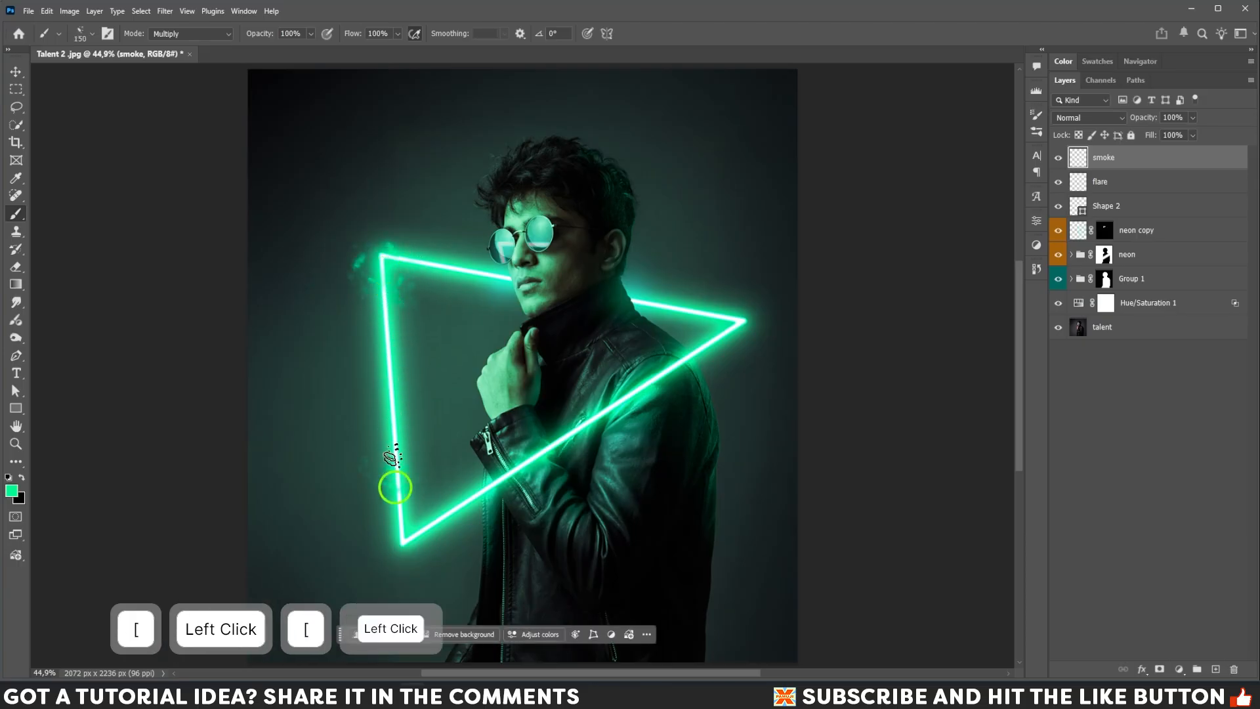
key("bracketleft")
left_click(394, 412)
key("bracketright")
left_click(411, 554)
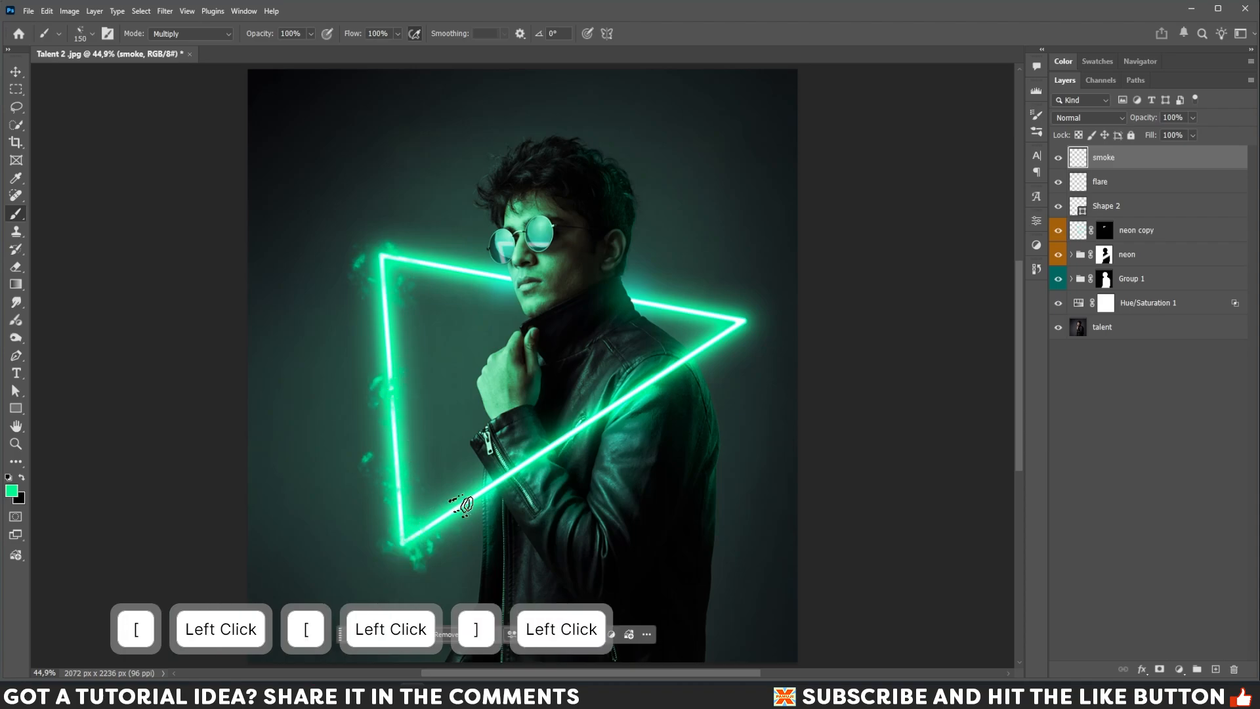
Dab green smoke around the triangle's right corner and along its top edge.
key("bracketleft")
key("bracketright")
left_click_drag(737, 324, 737, 310)
key("bracketleft")
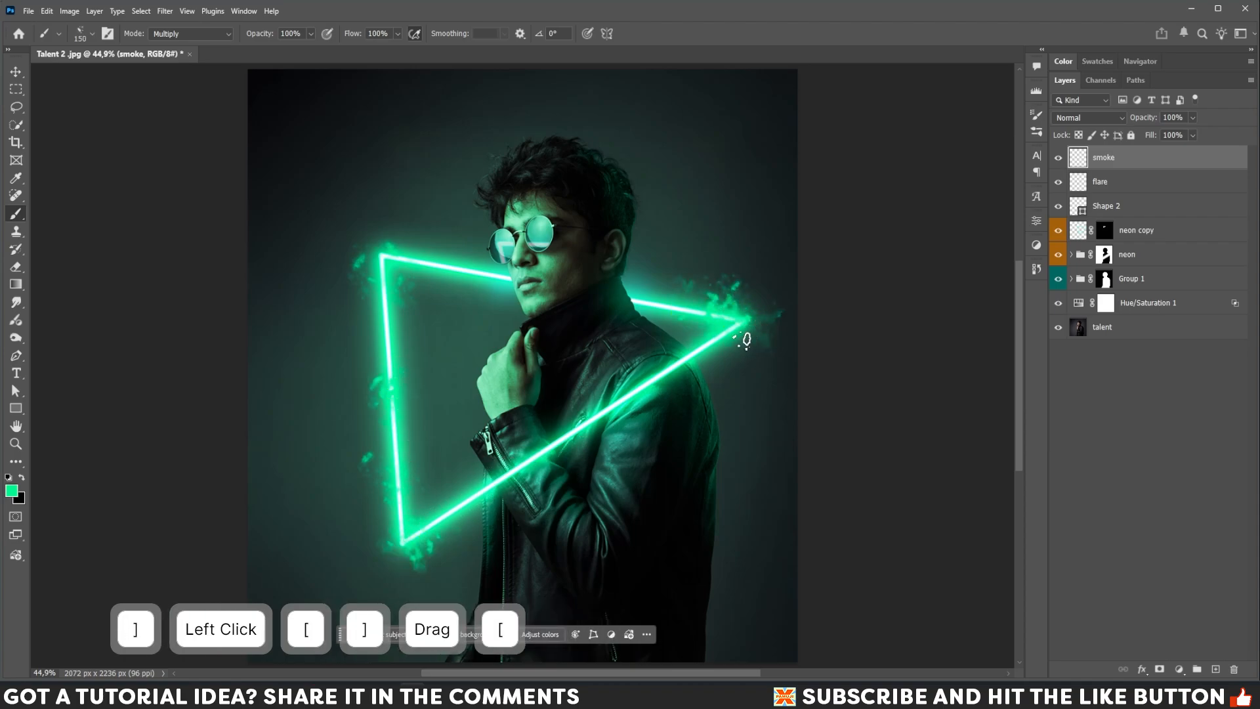
left_click(741, 333)
key("bracketleft")
left_click(463, 273)
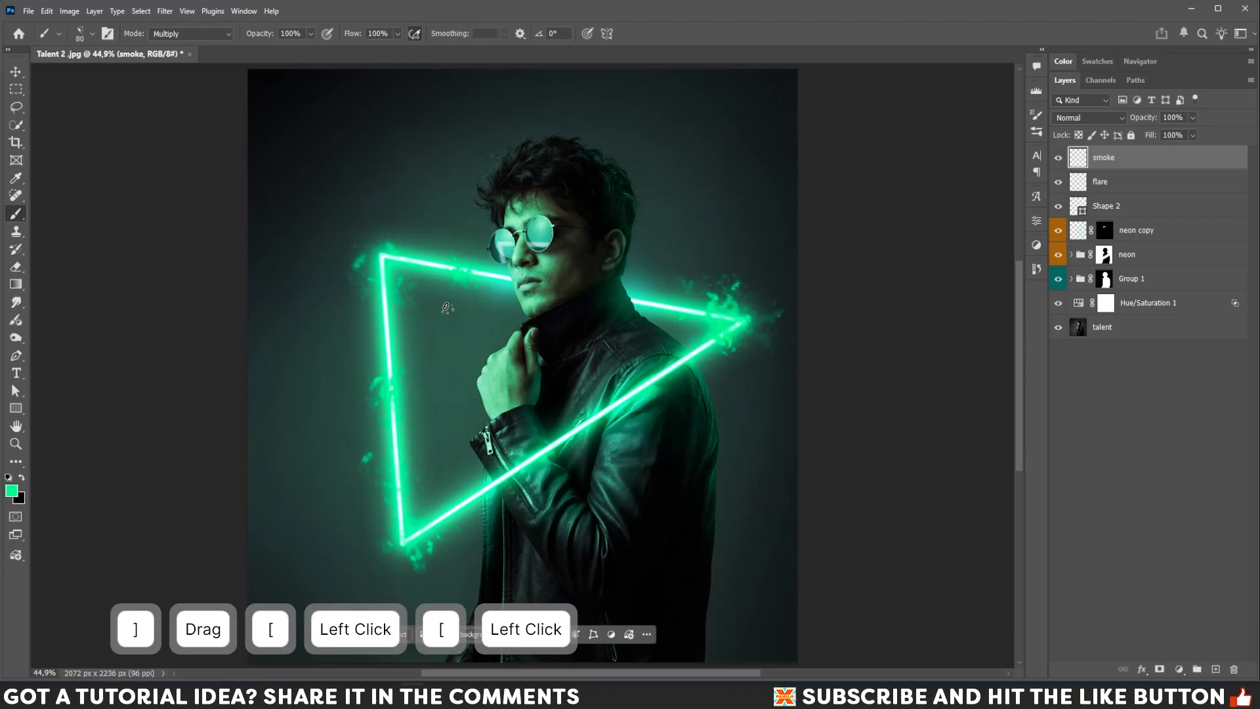
key("bracketright")
key("bracketright")
key("bracketright")
key("bracketright")
key("bracketright")
key("bracketright")
key("bracketright")
Add a smaller smoke dab on the triangle's left edge after undoing a large stroke at the top-left corner.
left_click_drag(378, 260, 381, 296)
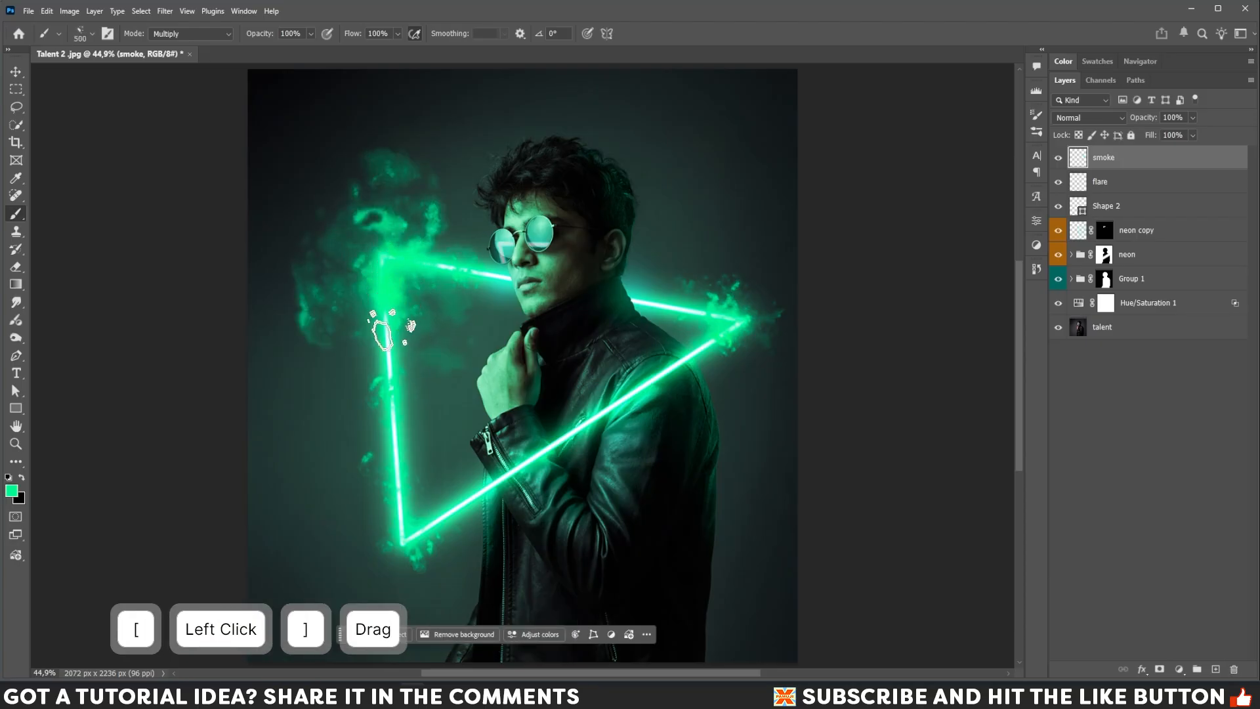
key("bracketleft")
key("ctrl+z")
key("bracketleft")
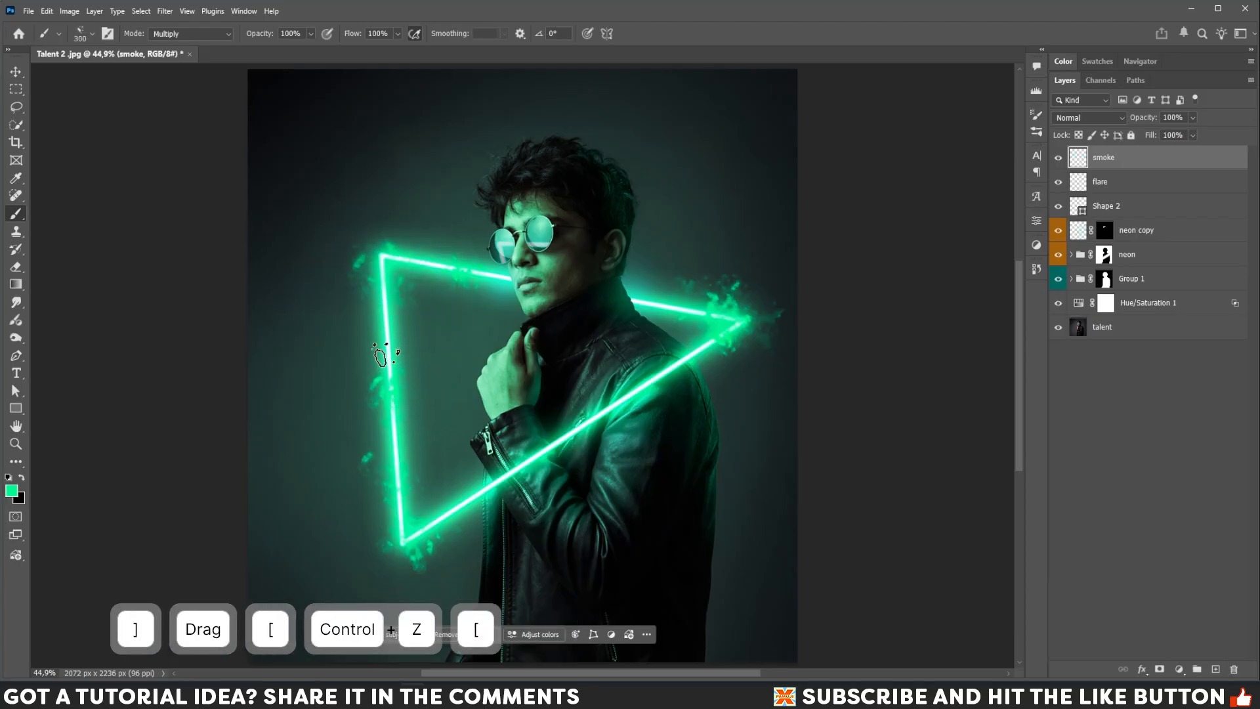
left_click(385, 348)
key("bracketright")
key("bracketleft")
key("bracketleft")
key("bracketleft")
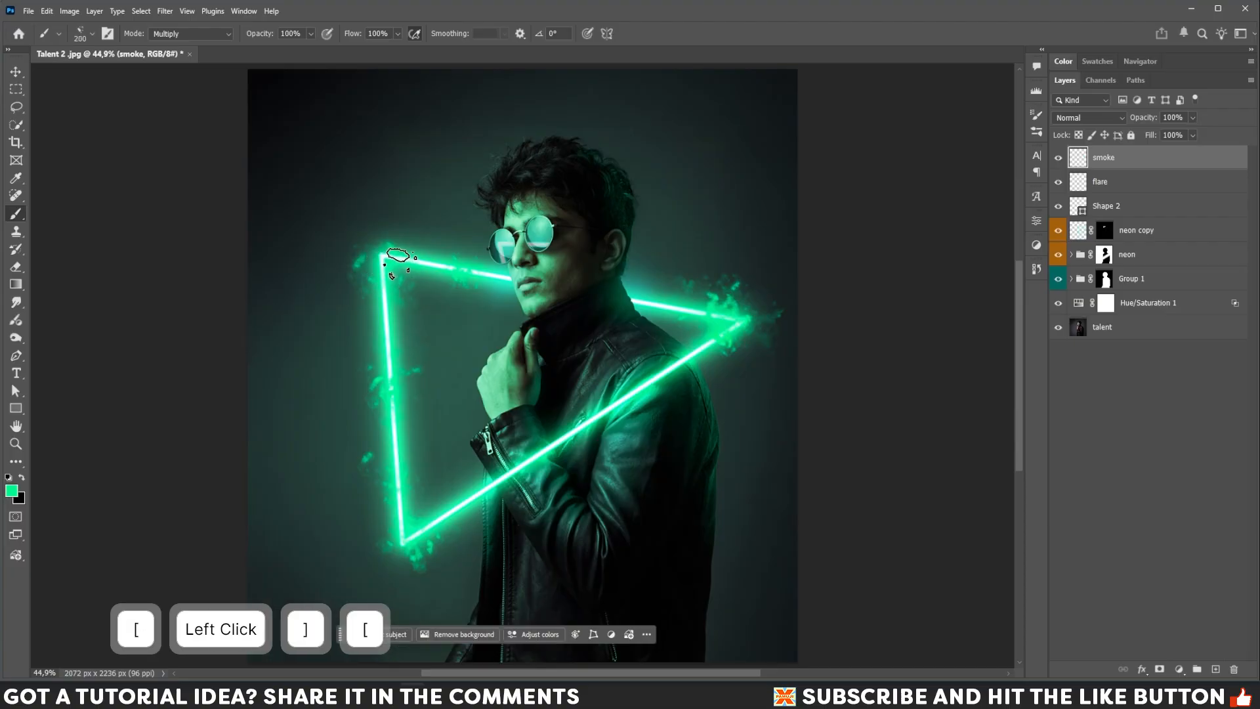
Dab more smoke above the top-left corner, along the left edge, and near the bottom edge.
left_click(407, 256)
key("bracketright")
key("bracketright")
key("bracketright")
key("bracketright")
key("bracketright")
left_click(371, 213)
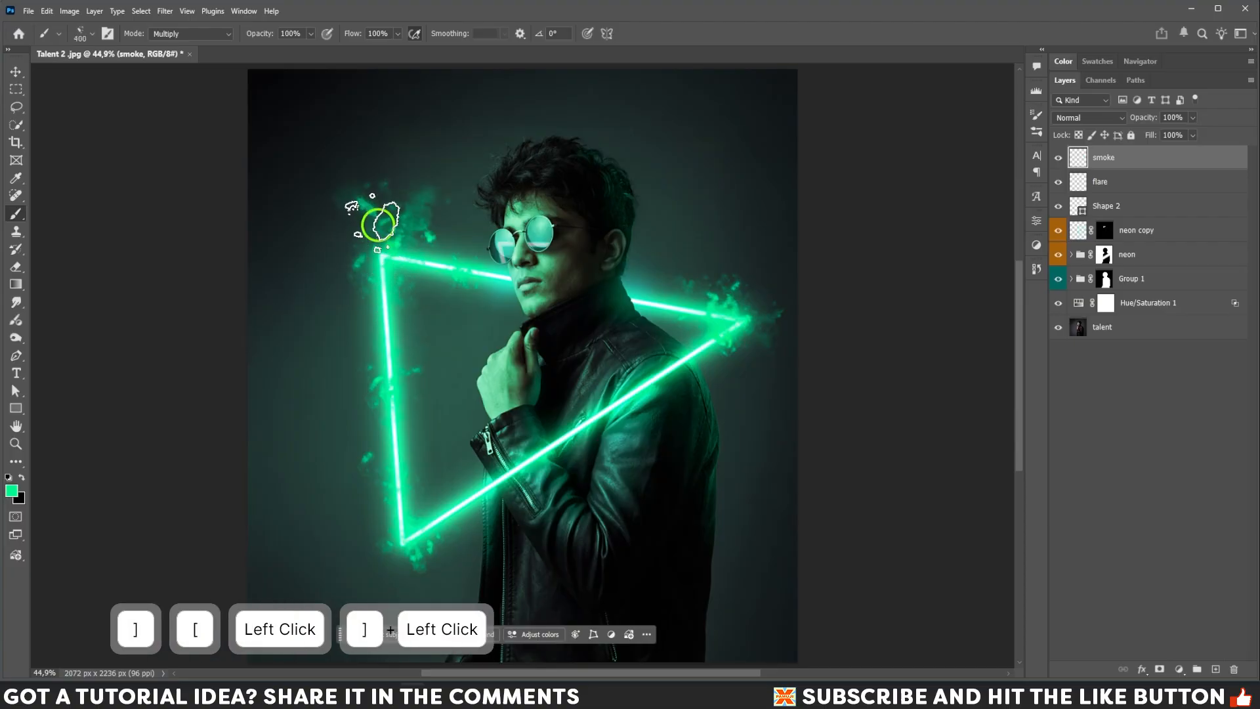
left_click(384, 367)
key("bracketleft")
left_click(399, 459)
key("bracketright")
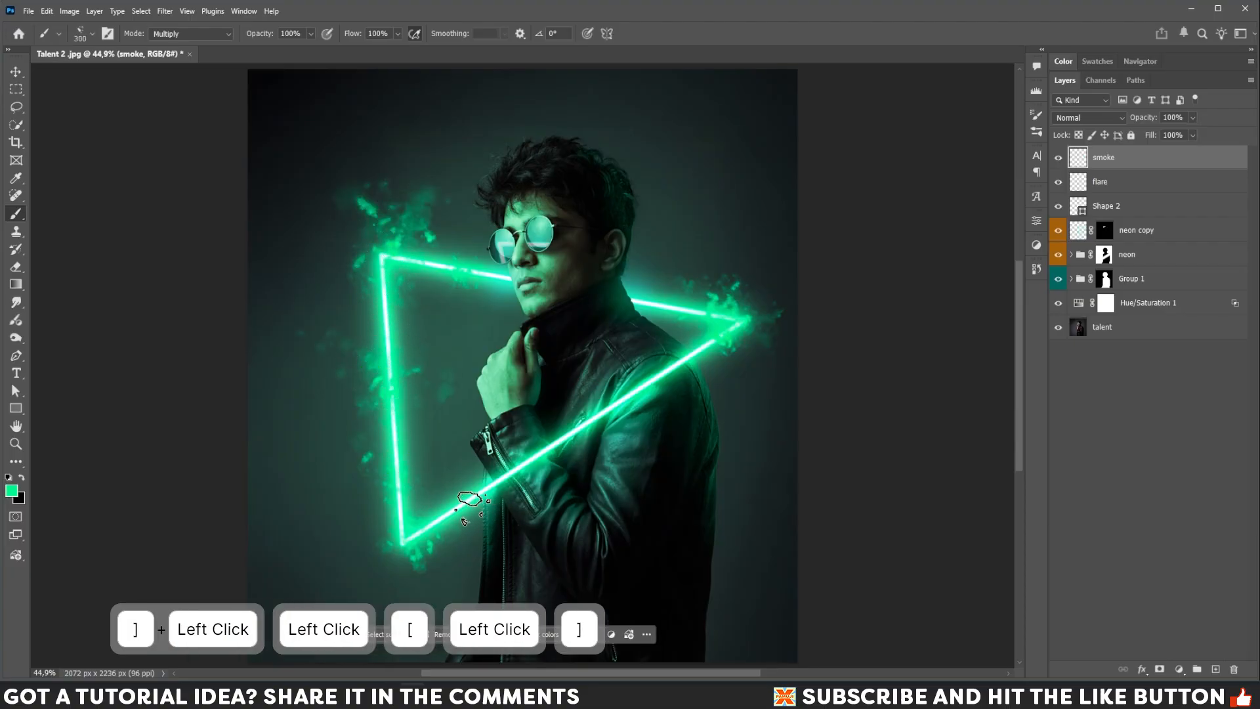
left_click(506, 495)
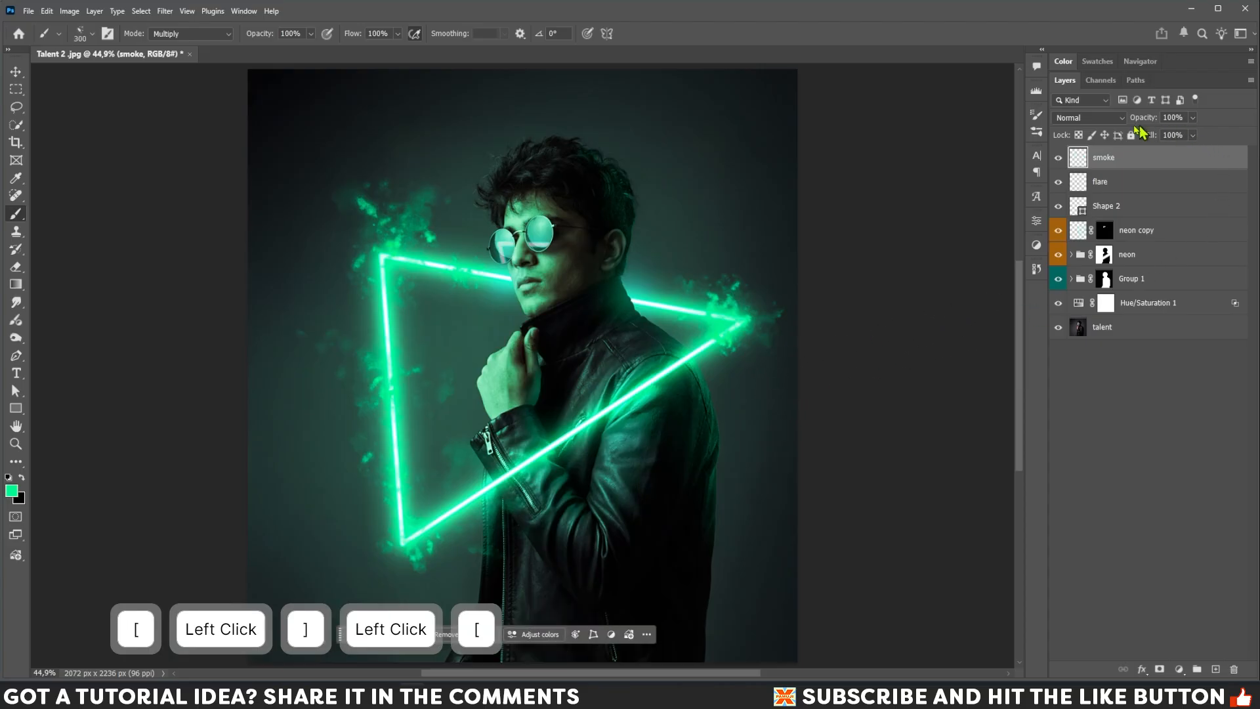
Set the smoke layer's blend mode to Screen and convert it to a smart object.
left_click(1103, 117)
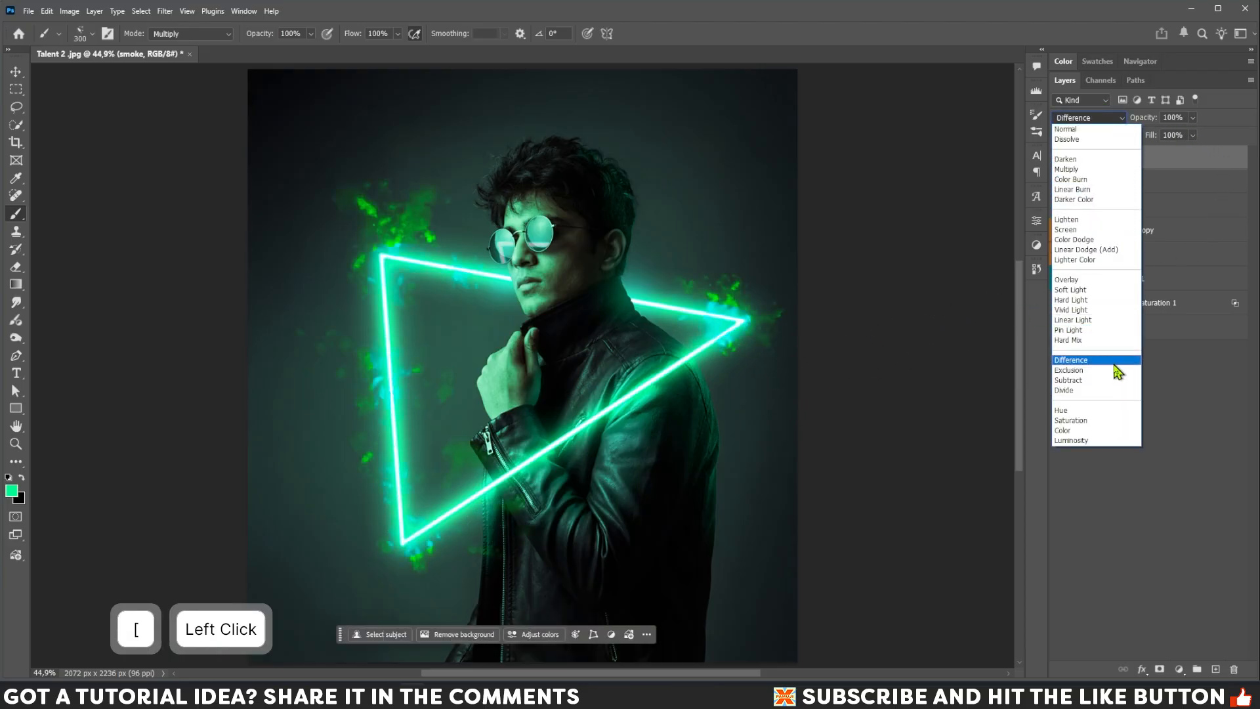
left_click(1079, 231)
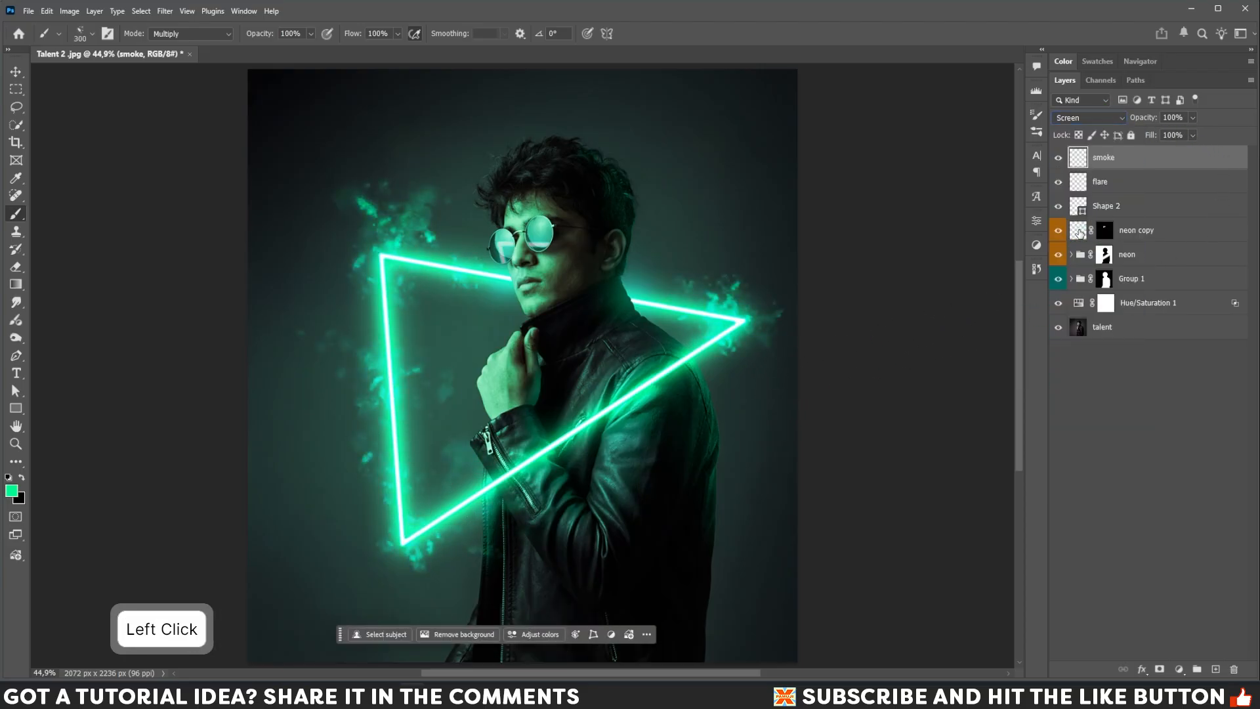
right_click(1140, 158)
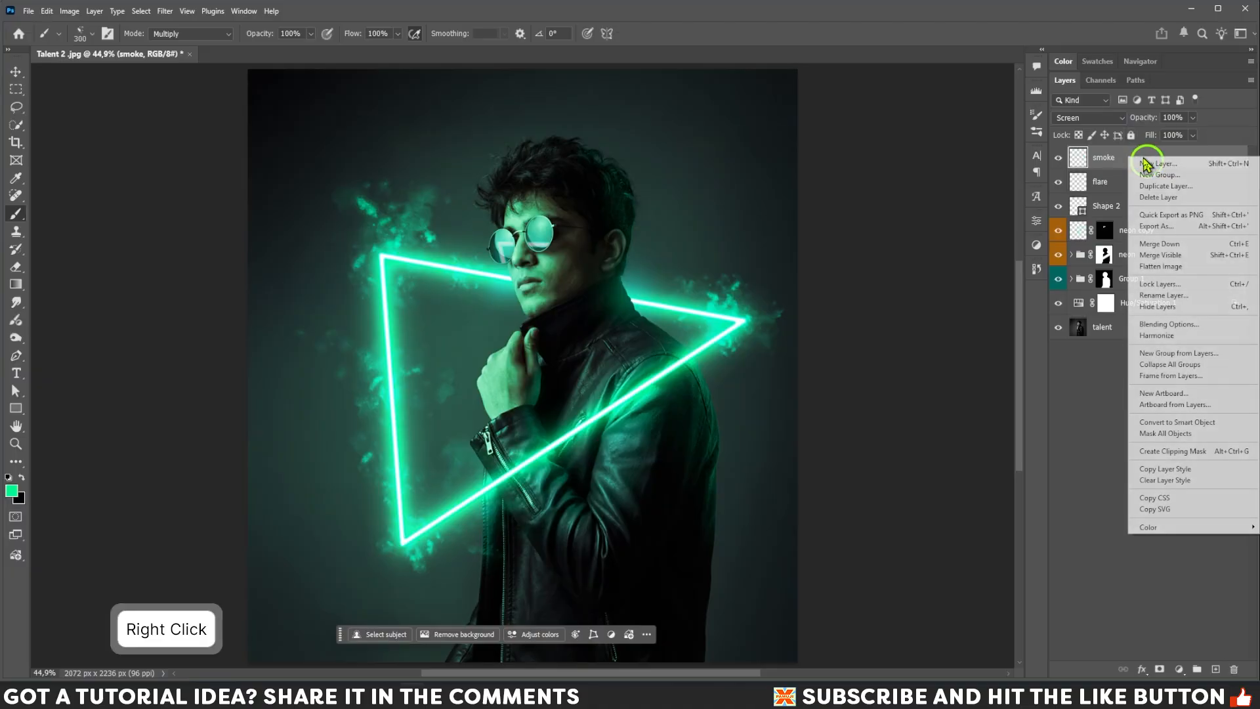
left_click(1176, 426)
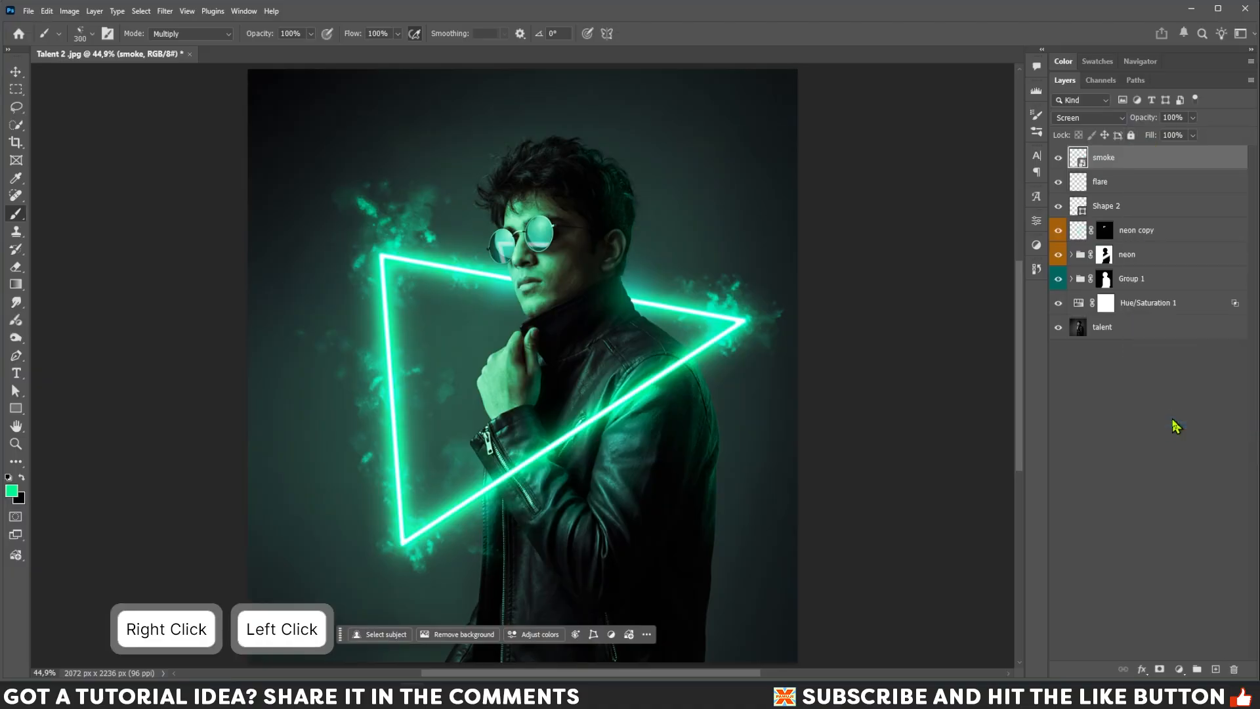
Apply a Gaussian Blur with a 3.1 pixel radius to the smoke layer.
left_click(1058, 161)
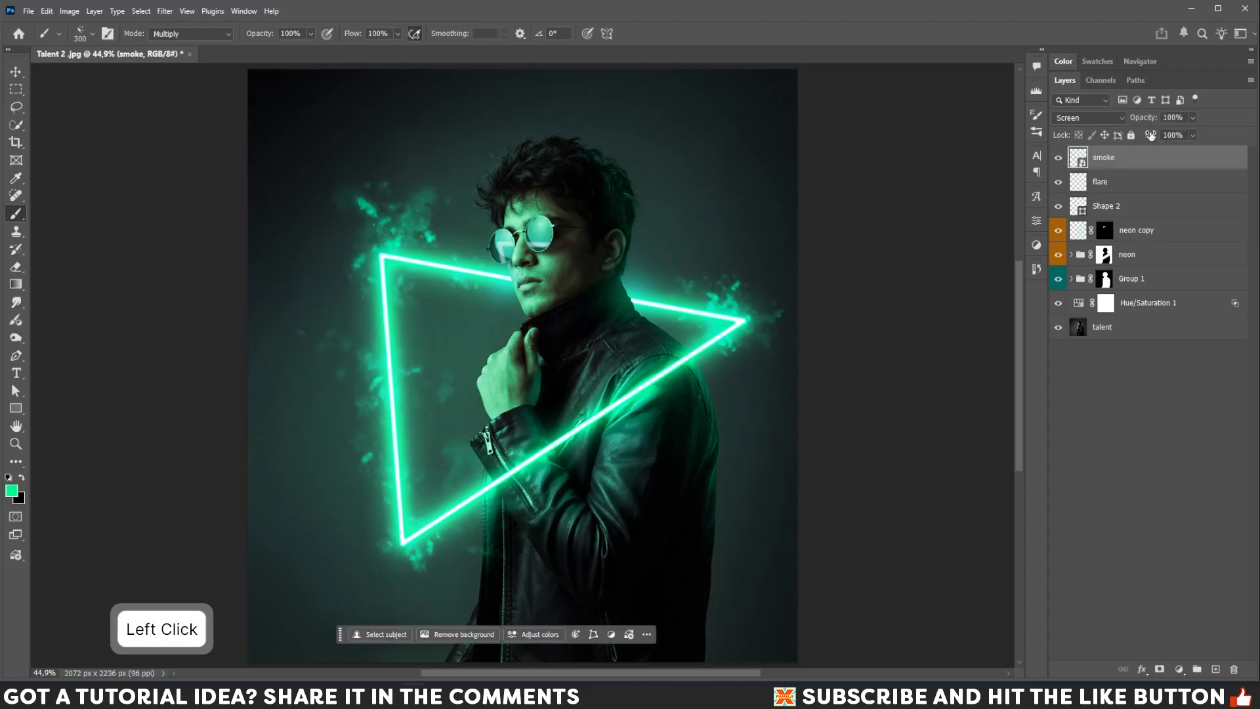
left_click(164, 11)
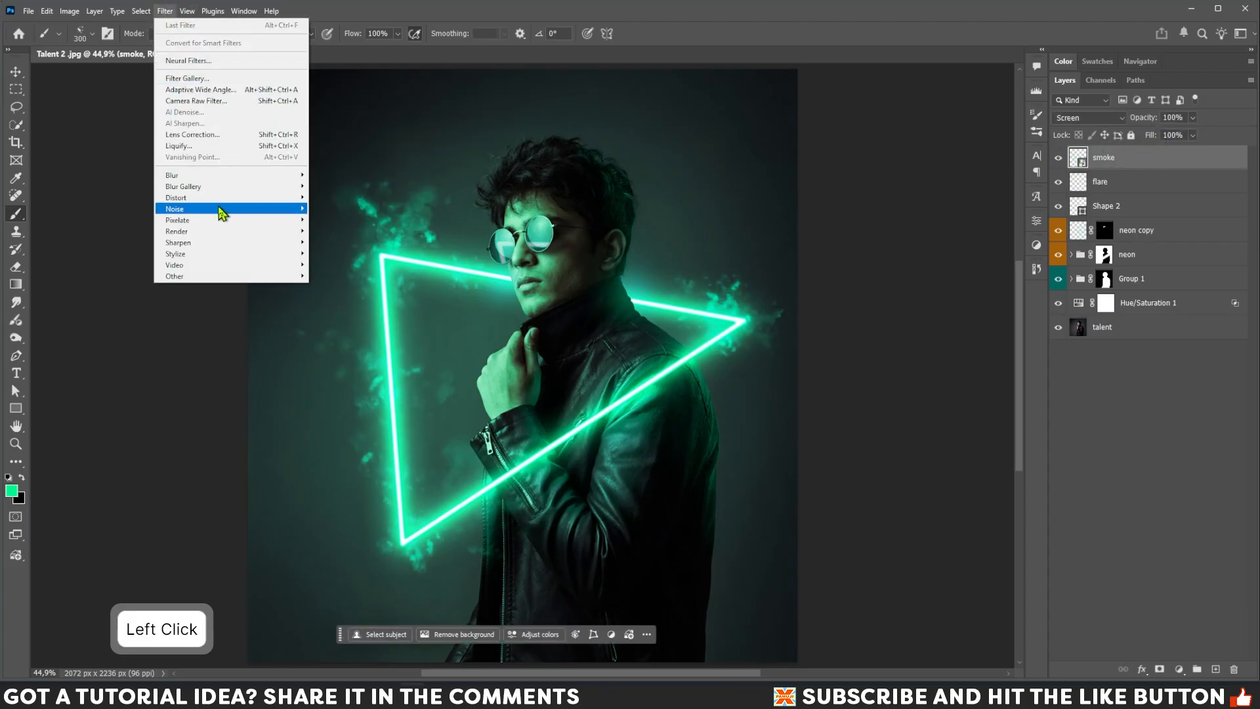
mouse_move(266, 175)
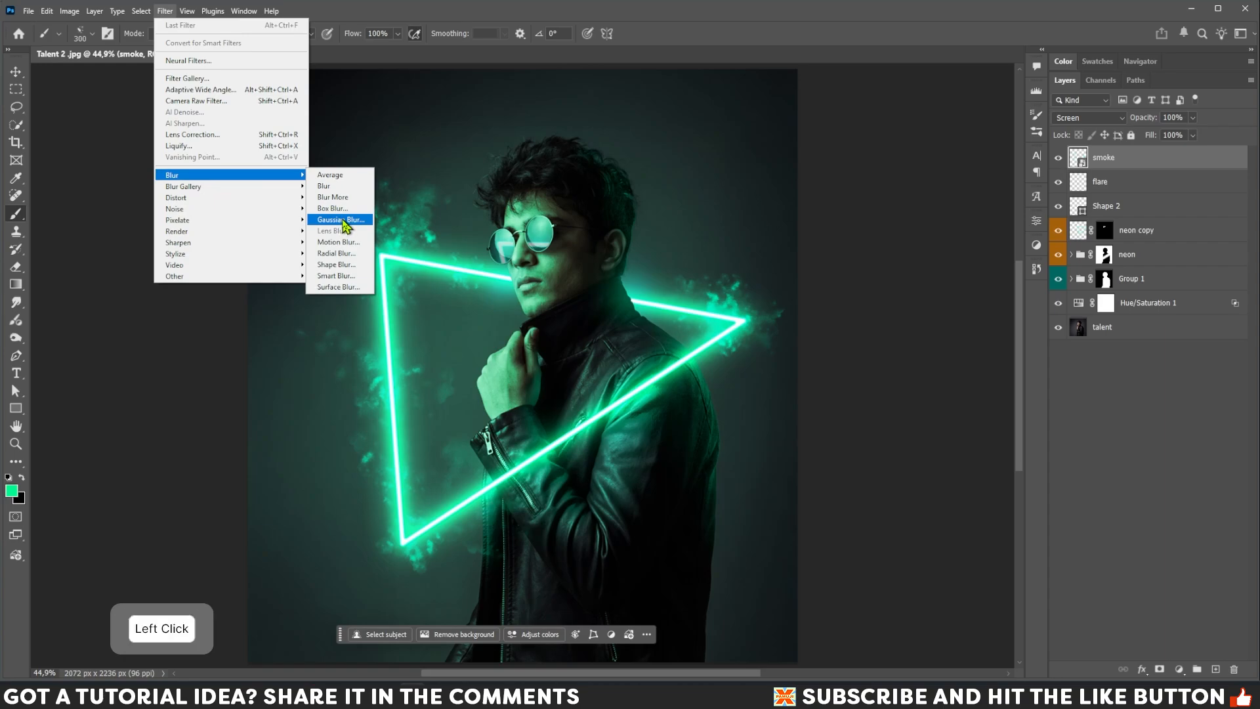
left_click(341, 220)
left_click_drag(659, 288, 649, 285)
left_click(651, 287)
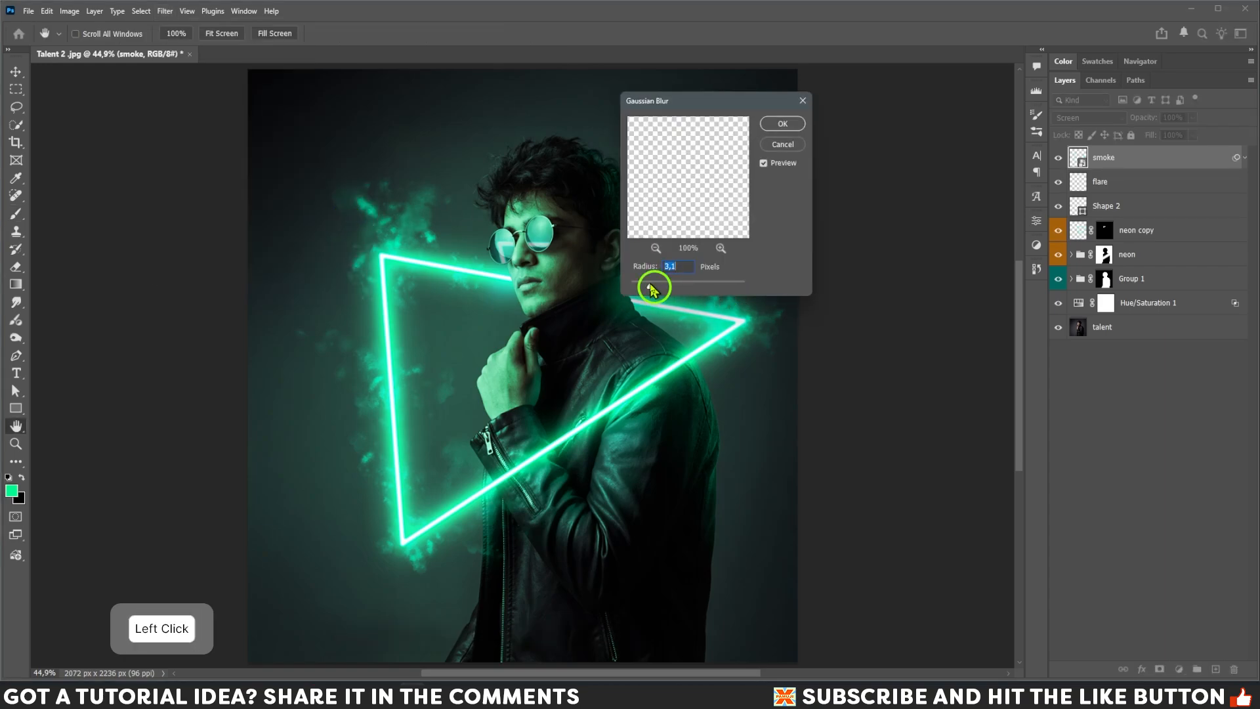
left_click(770, 125)
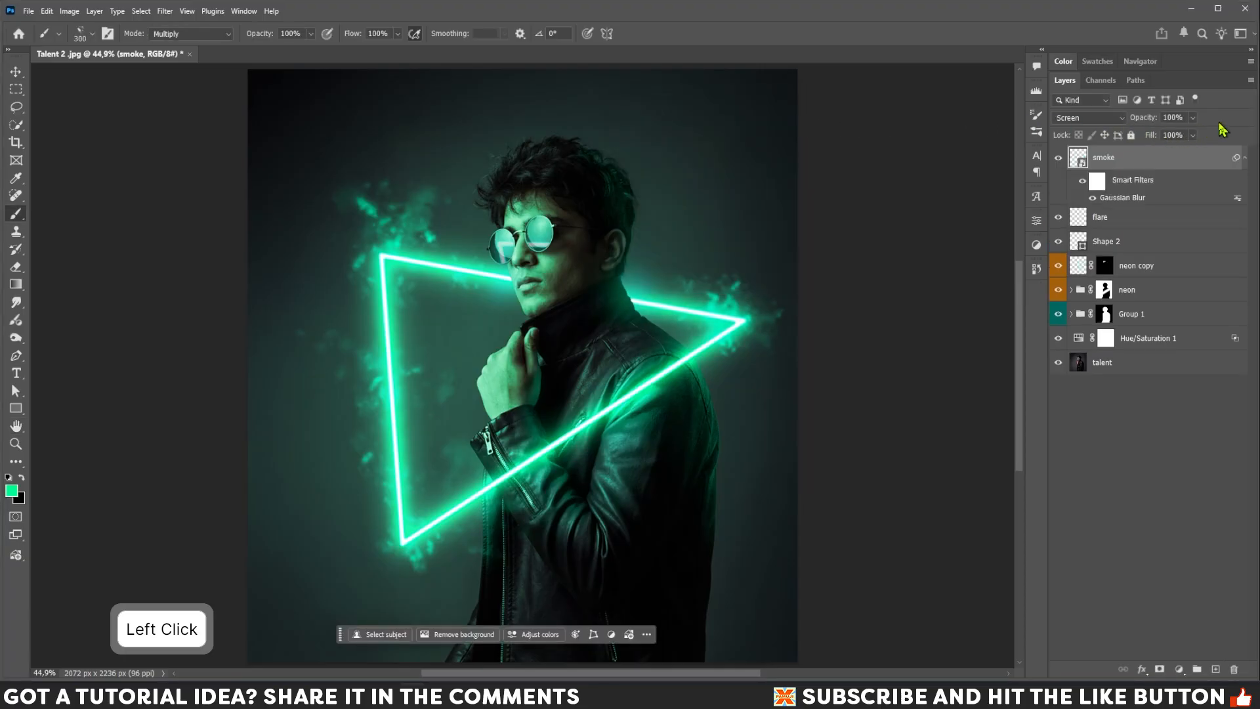
Set the smoke layer's opacity to 37%.
left_click(1193, 118)
left_click_drag(1193, 133, 1151, 142)
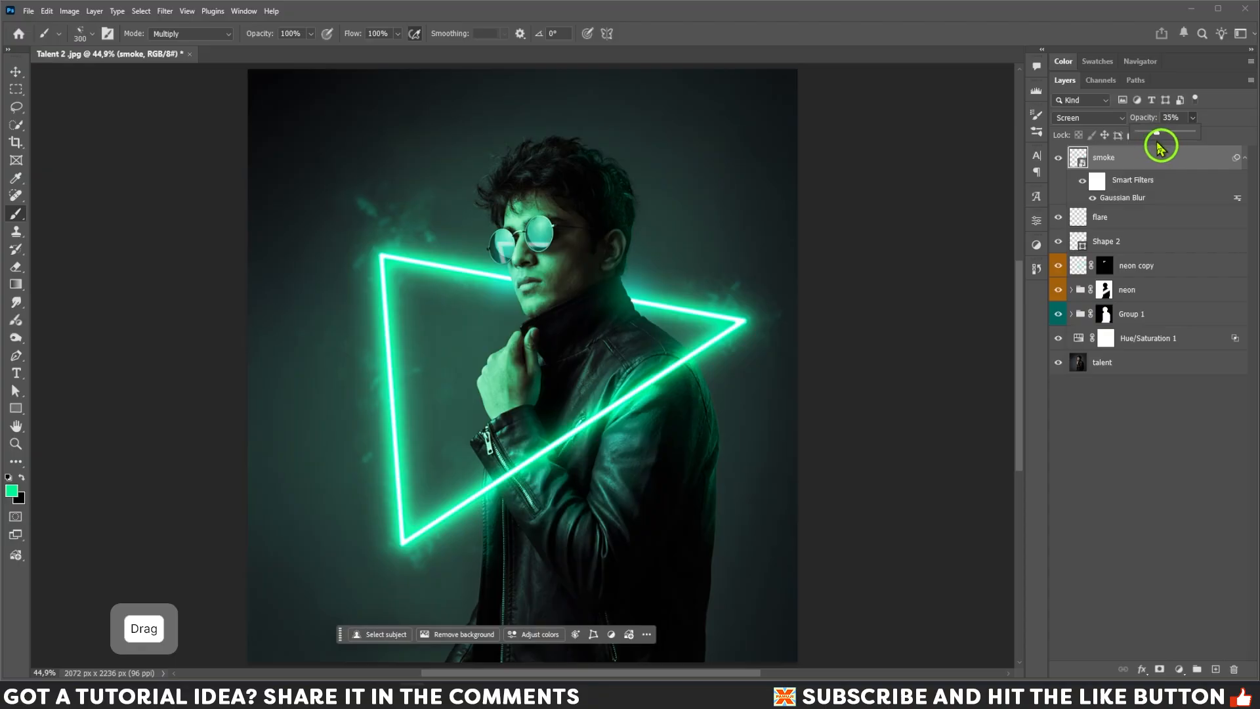
left_click_drag(1161, 147, 1143, 159)
left_click(1143, 159)
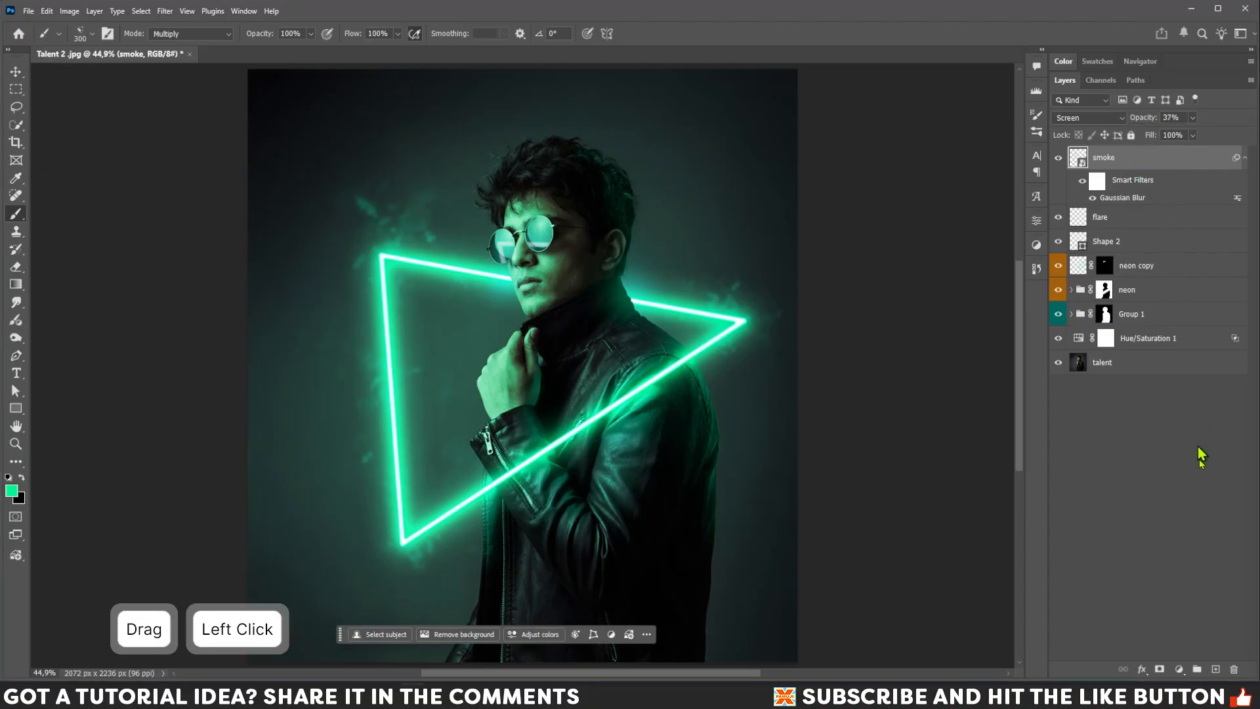
Add a layer mask to the smoke layer and paint black over the smoke above the top-left corner.
left_click(1161, 671)
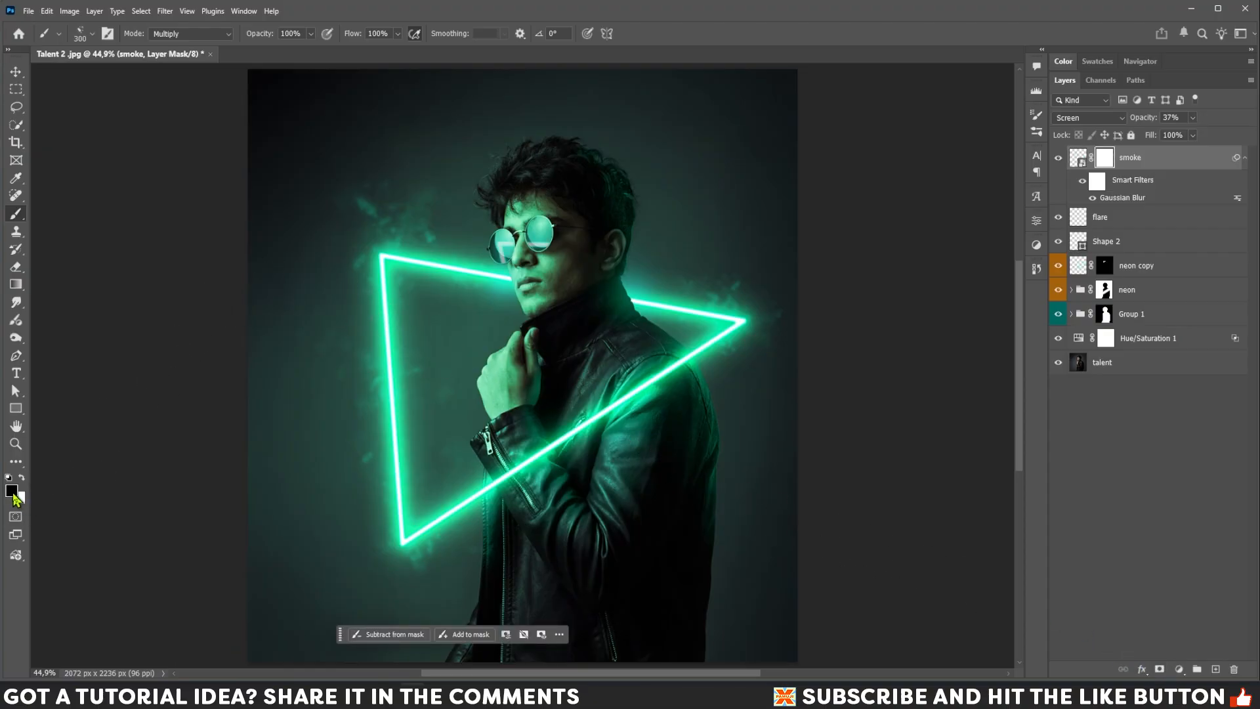
key("bracketleft")
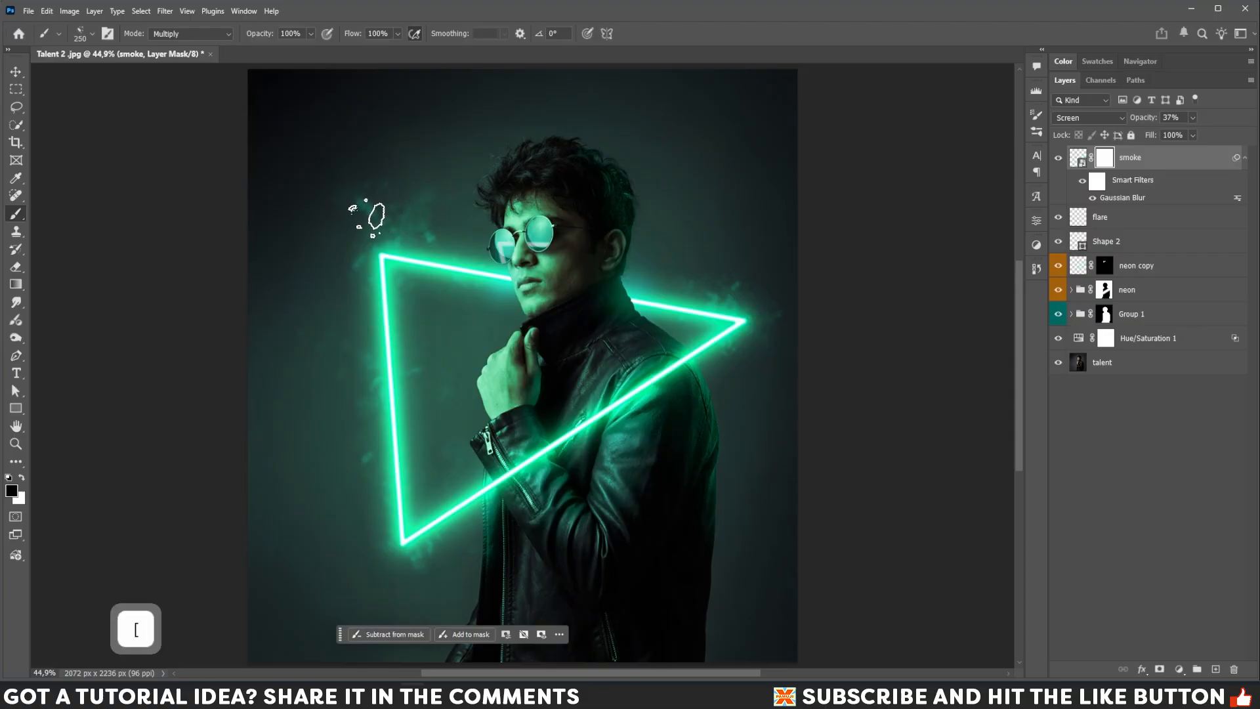
left_click(394, 205)
key("bracketleft")
left_click_drag(394, 206, 416, 186)
key("bracketright")
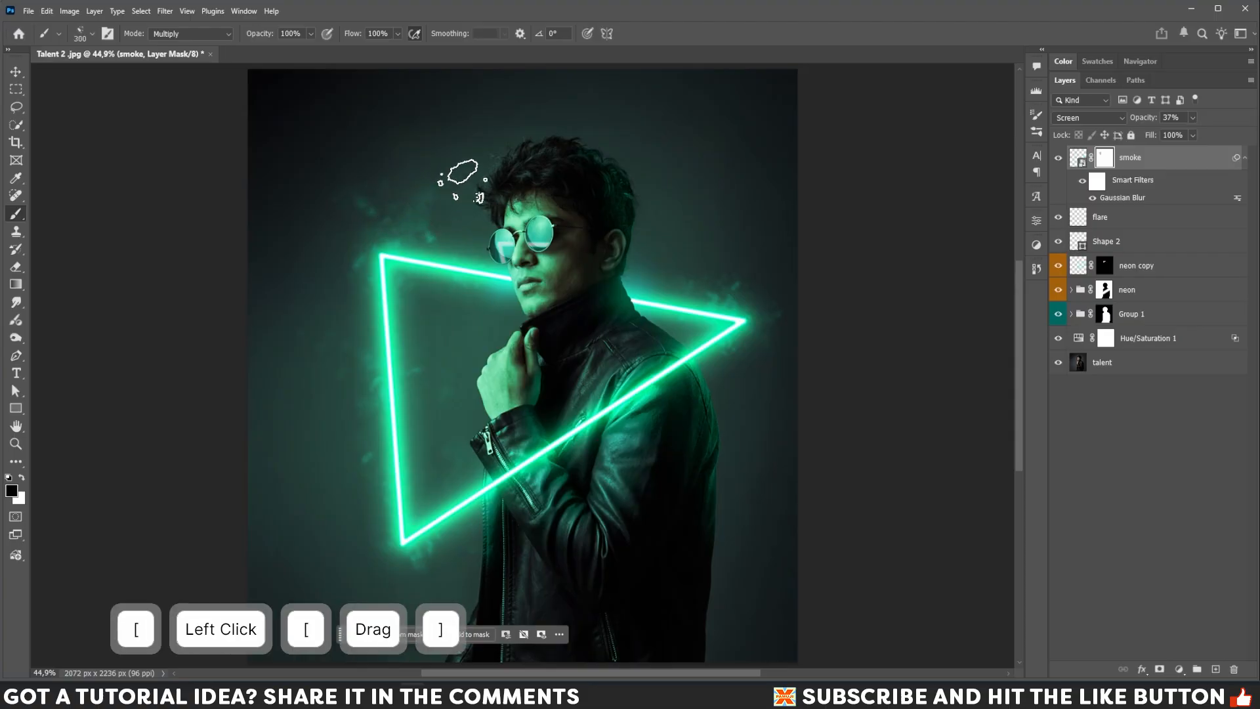
Set the brush opacity to 41% and flow to 48%, and mask more smoke near the top-left corner.
left_click_drag(311, 34, 278, 51)
left_click_drag(397, 34, 374, 50)
key("bracketright")
left_click(422, 212)
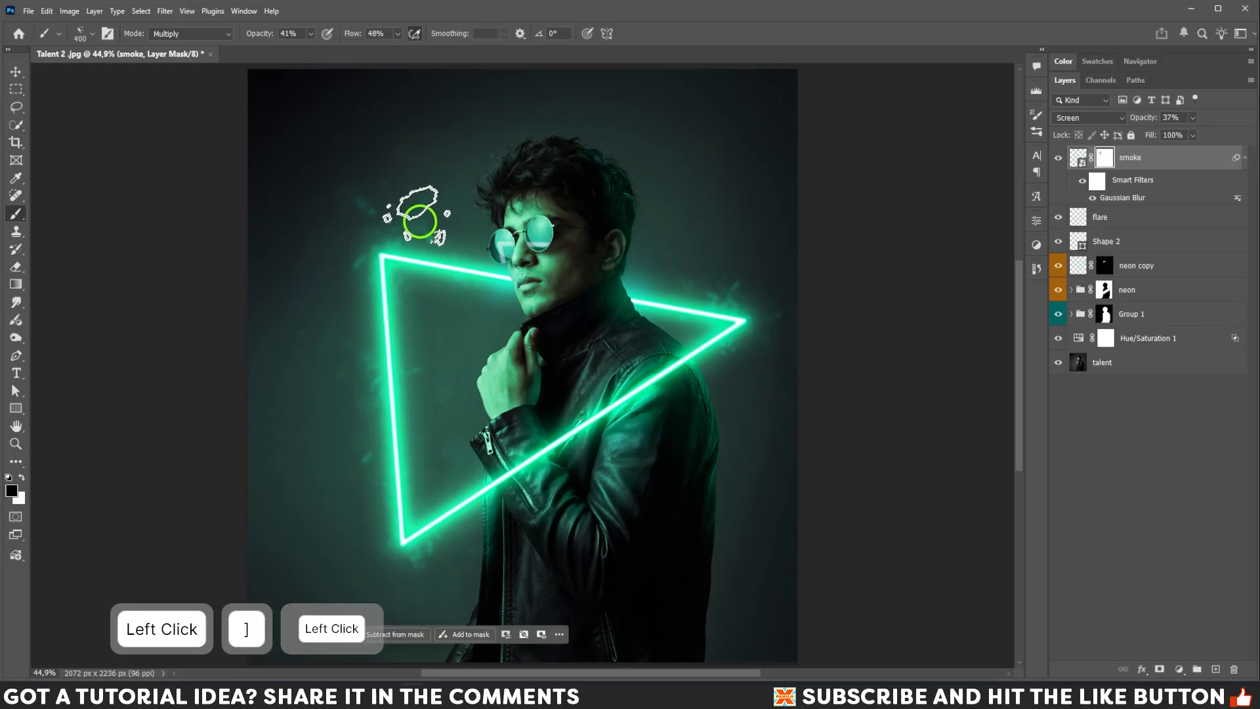
Mask away more smoke along the triangle's left side, right corner and lower-right area, resizing the brush as needed.
key("bracketleft")
key("bracketright")
key("bracketright")
mouse_move(369, 207)
left_mouse_down()
mouse_move(384, 214)
mouse_move(397, 307)
left_mouse_up()
left_click_drag(381, 354, 372, 481)
key("bracketright")
key("bracketleft")
left_click_drag(397, 417, 411, 369)
key("bracketright")
left_click(742, 313)
key("bracketleft")
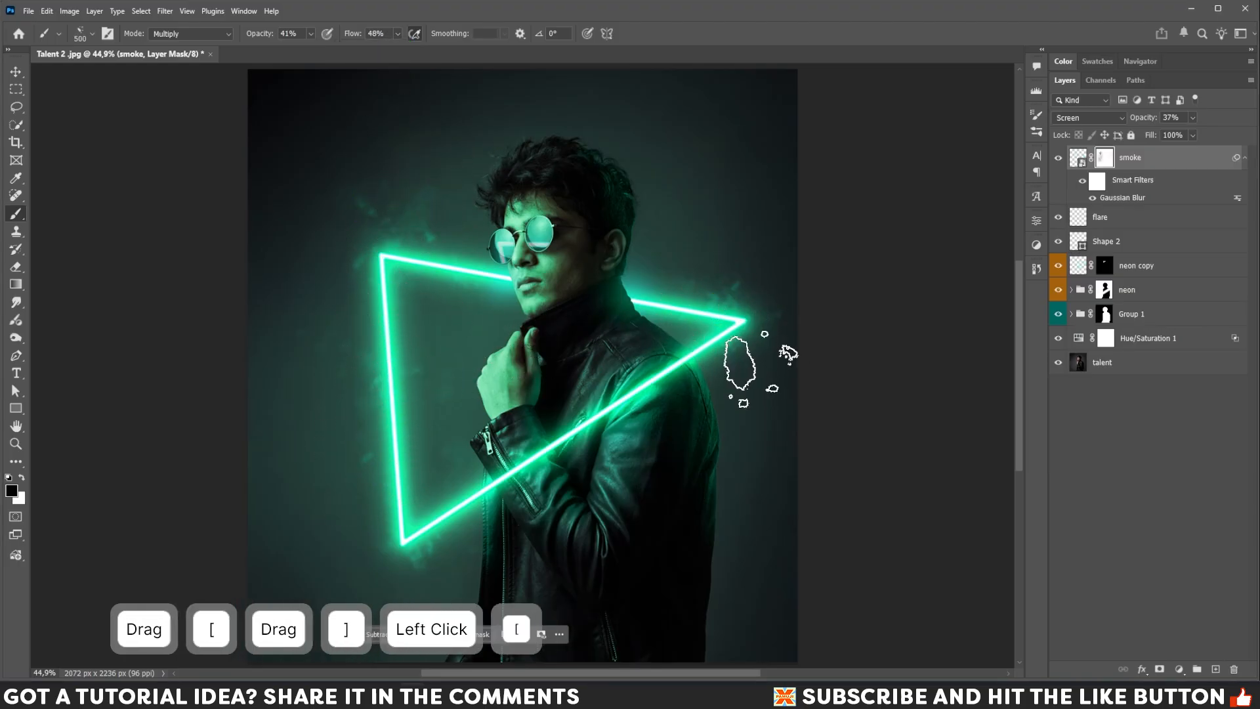
left_click_drag(748, 332, 697, 309)
mouse_move(735, 313)
left_mouse_down()
mouse_move(719, 331)
mouse_move(751, 319)
left_mouse_up()
left_click_drag(738, 315, 723, 313)
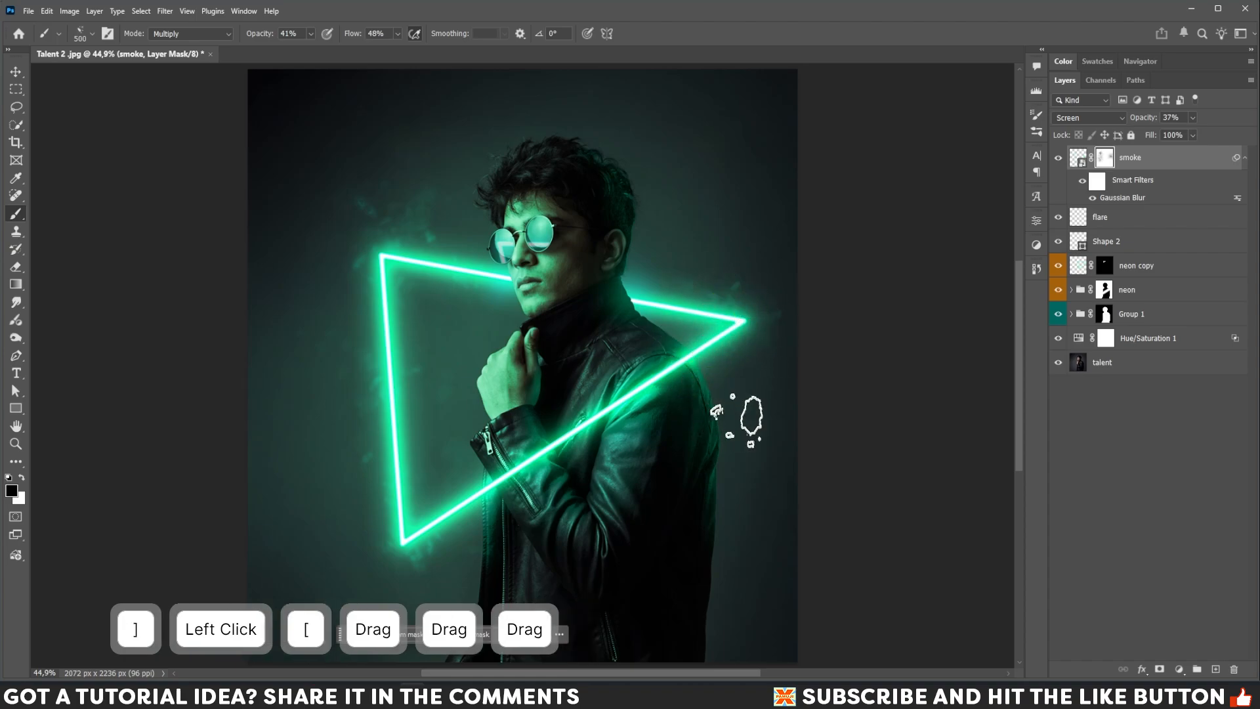
mouse_move(427, 558)
left_mouse_down()
mouse_move(415, 551)
mouse_move(479, 541)
left_mouse_up()
key("bracketright")
left_click(601, 508)
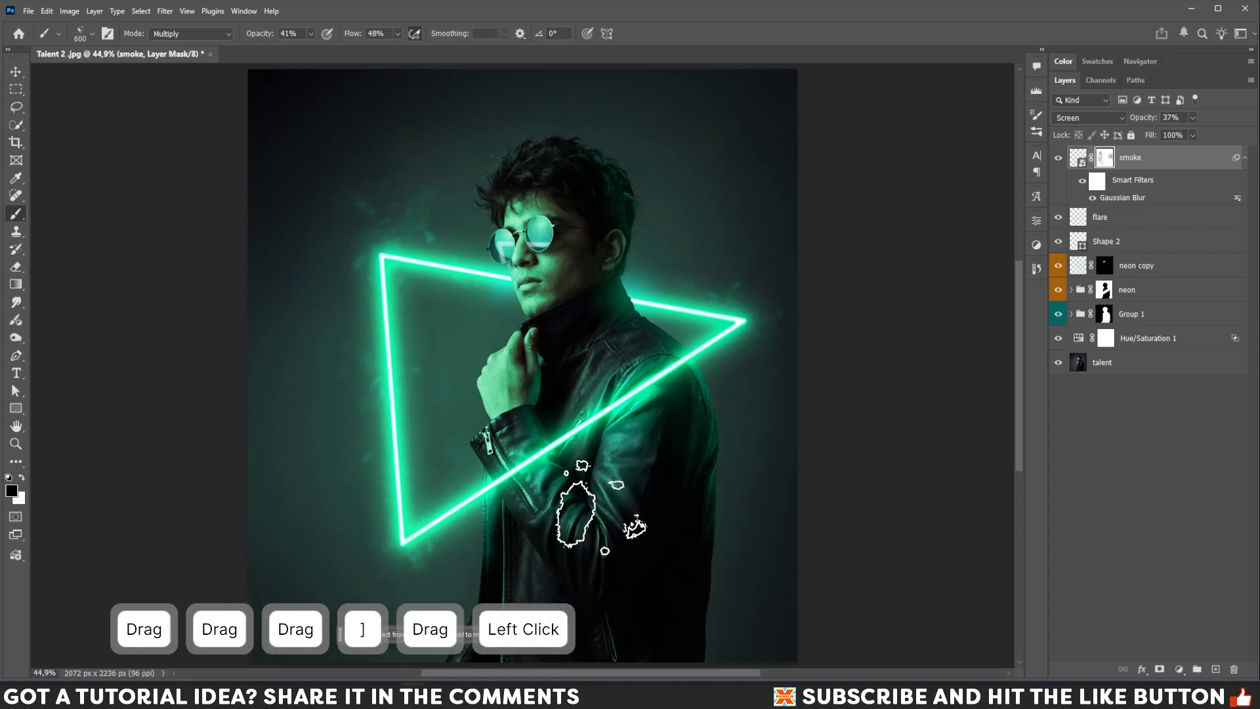
Create a new layer above the smoke layer and name it smoke.
left_click(1217, 669)
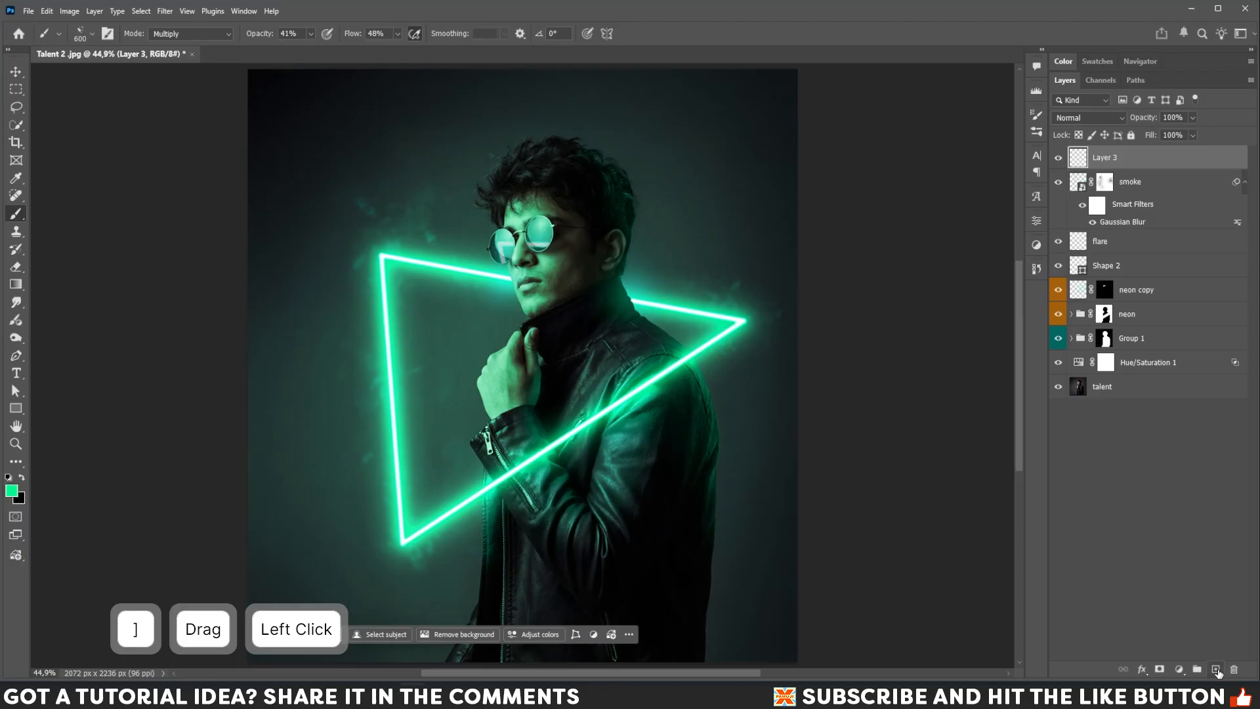
double_click(1108, 160)
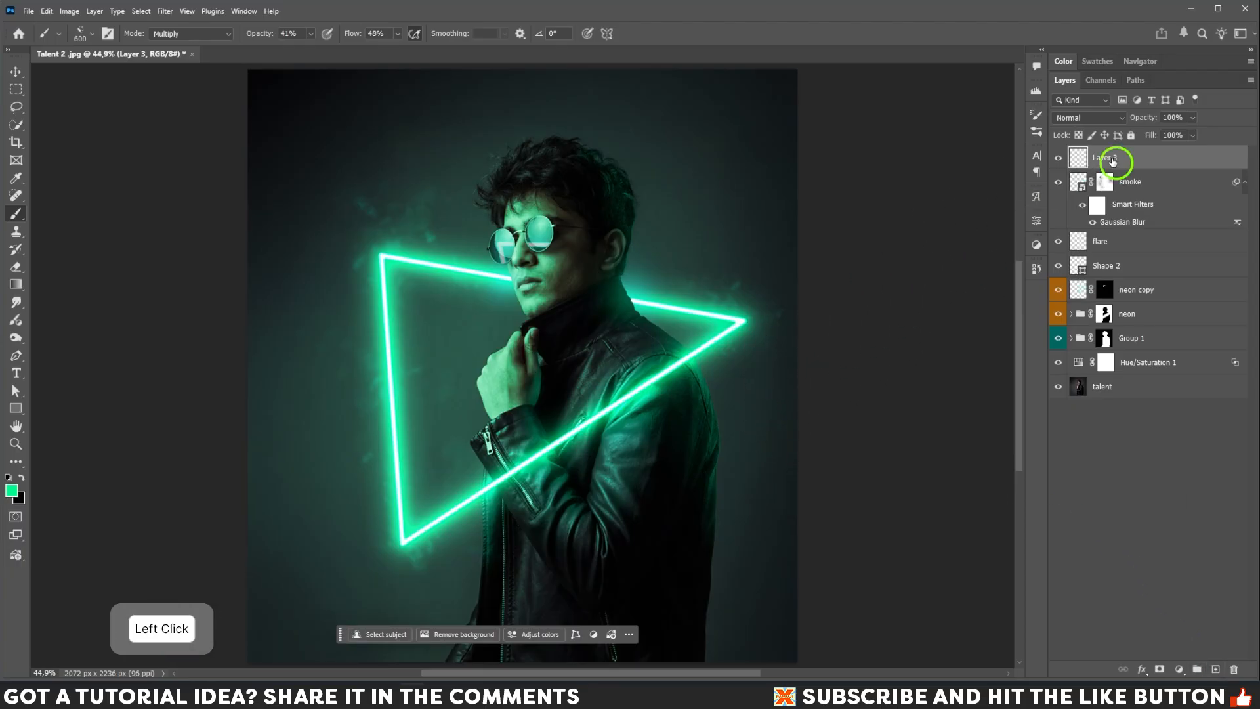
type("smoke")
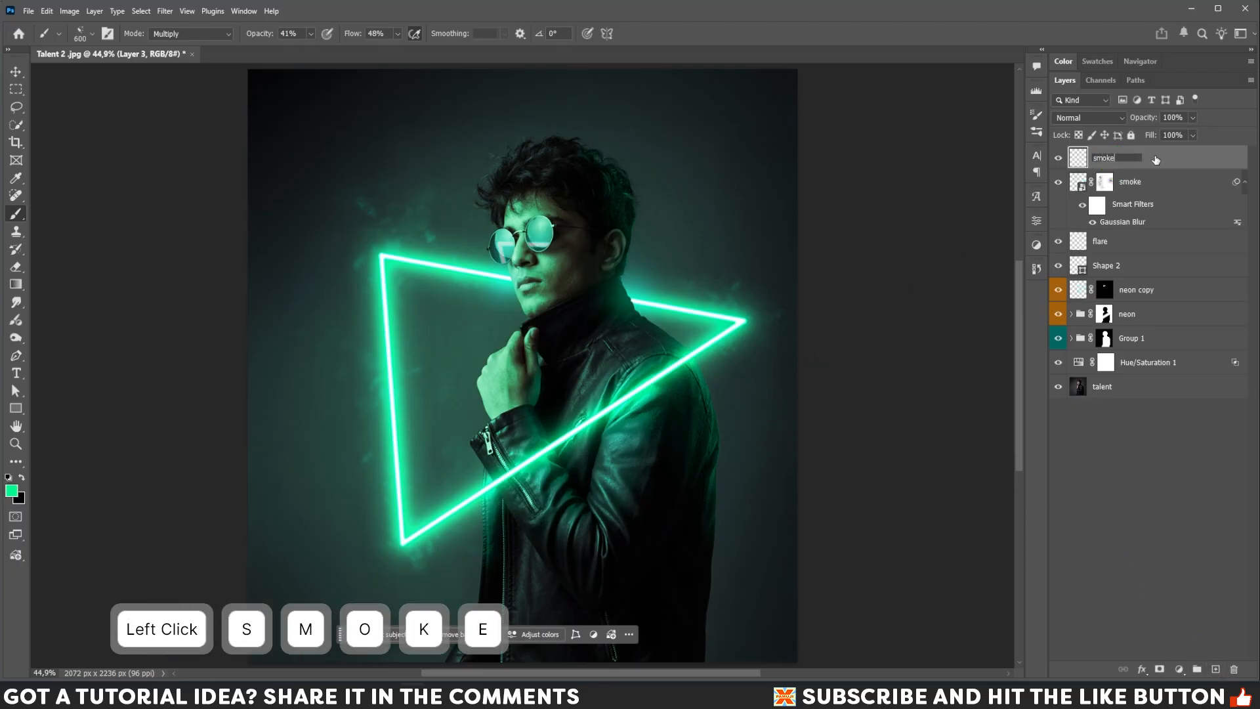
key("Return")
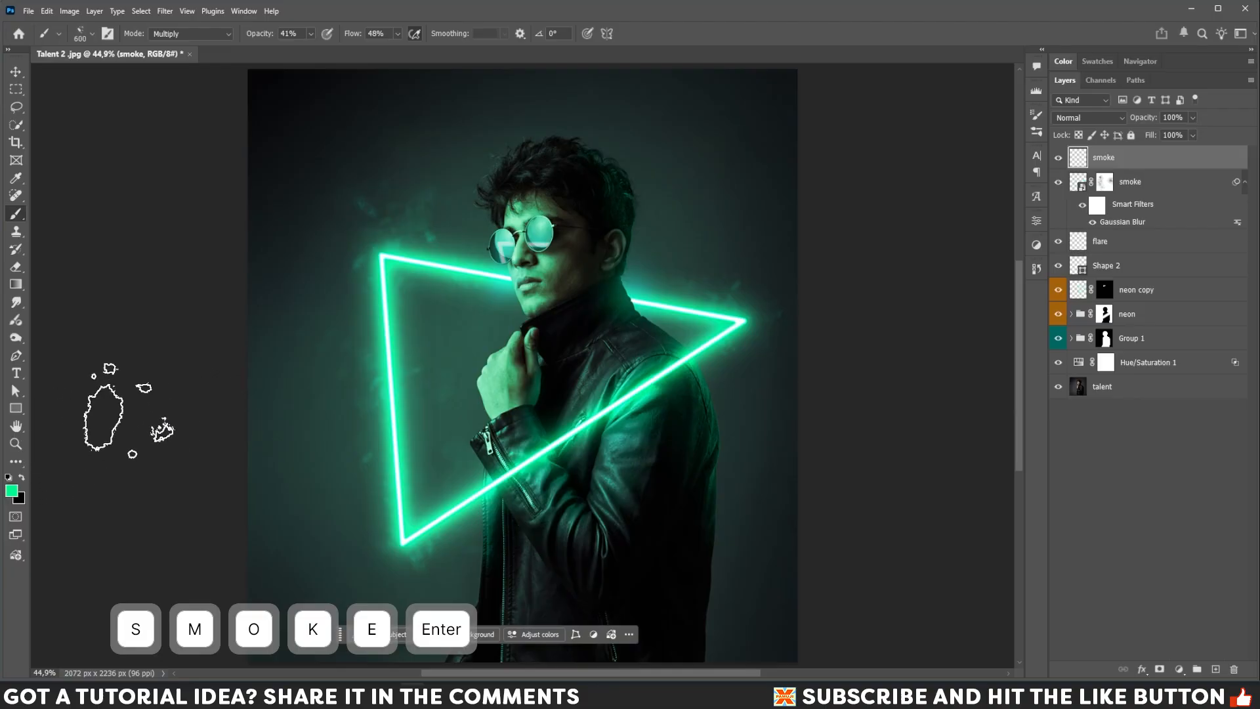
Paint green spatter smoke across the upper-left of the new layer.
key("bracketright")
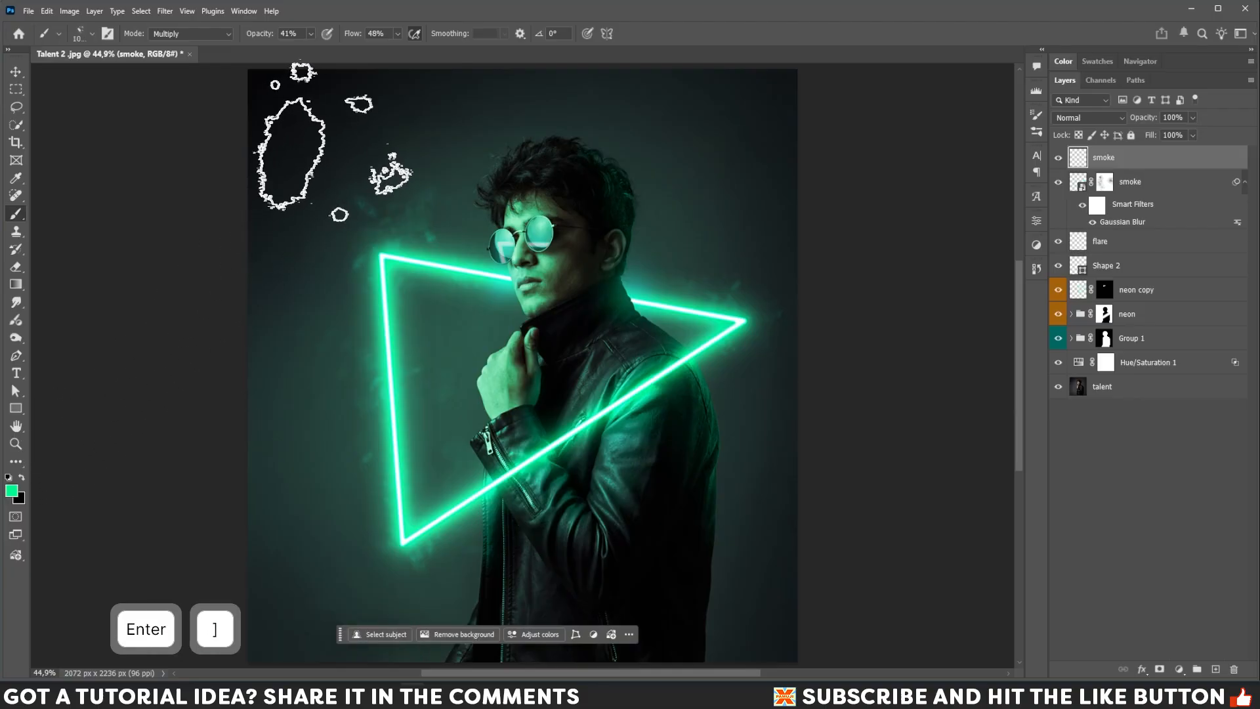
key("bracketleft")
left_click_drag(324, 122, 509, 127)
key("bracketright")
key("bracketright")
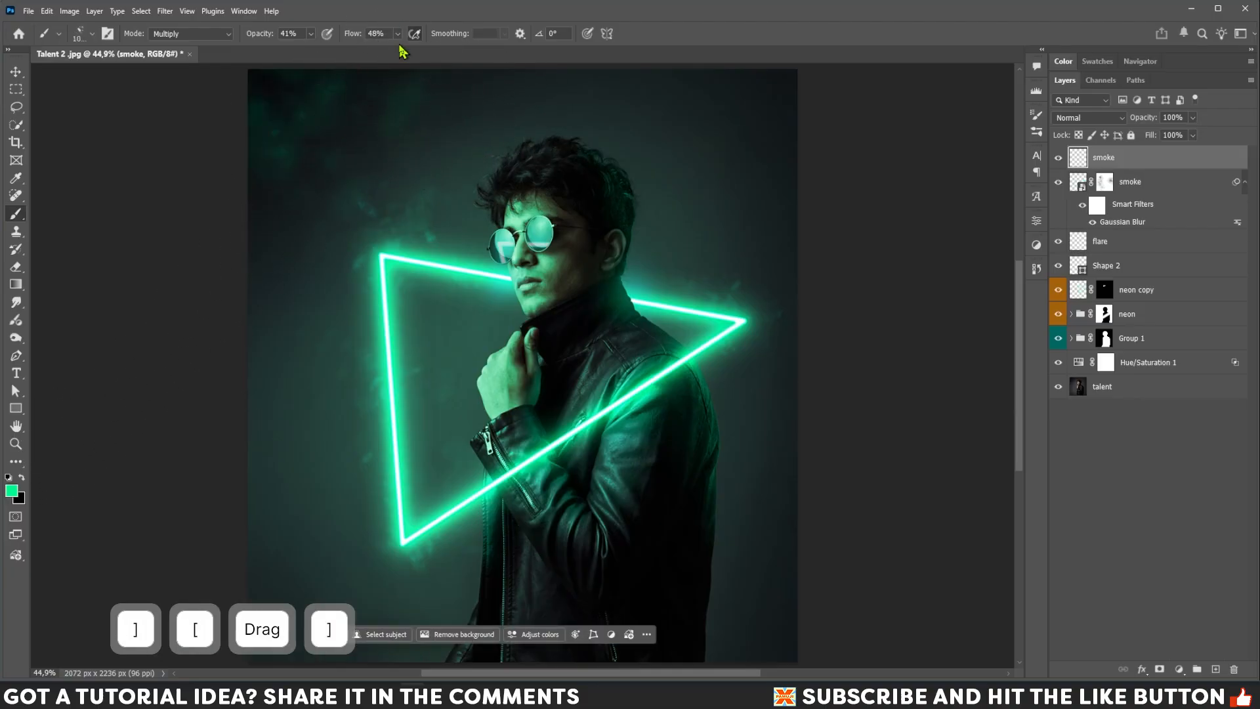
Set the brush opacity to 85% and flow to 65%, and paint smoke in the top-right and lower-right corners.
left_click(311, 35)
left_click_drag(315, 49, 406, 48)
left_click(397, 36)
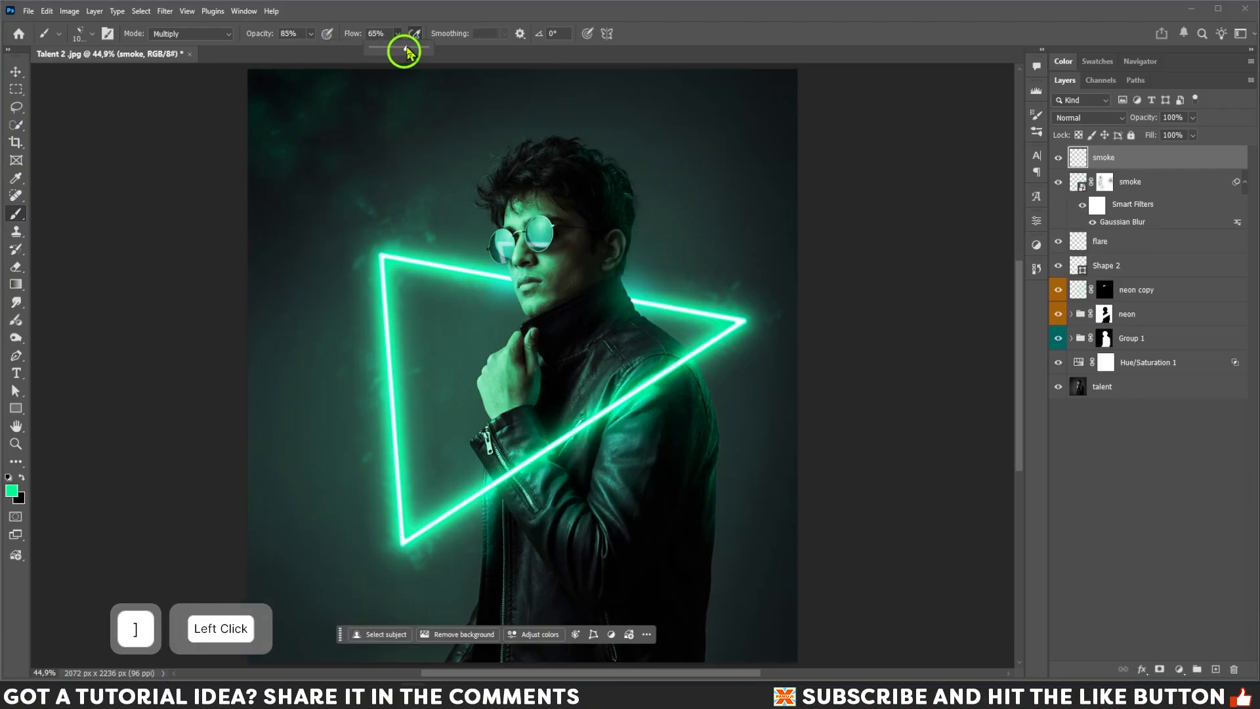
mouse_move(747, 155)
left_mouse_down()
mouse_move(763, 119)
mouse_move(822, 128)
left_mouse_up()
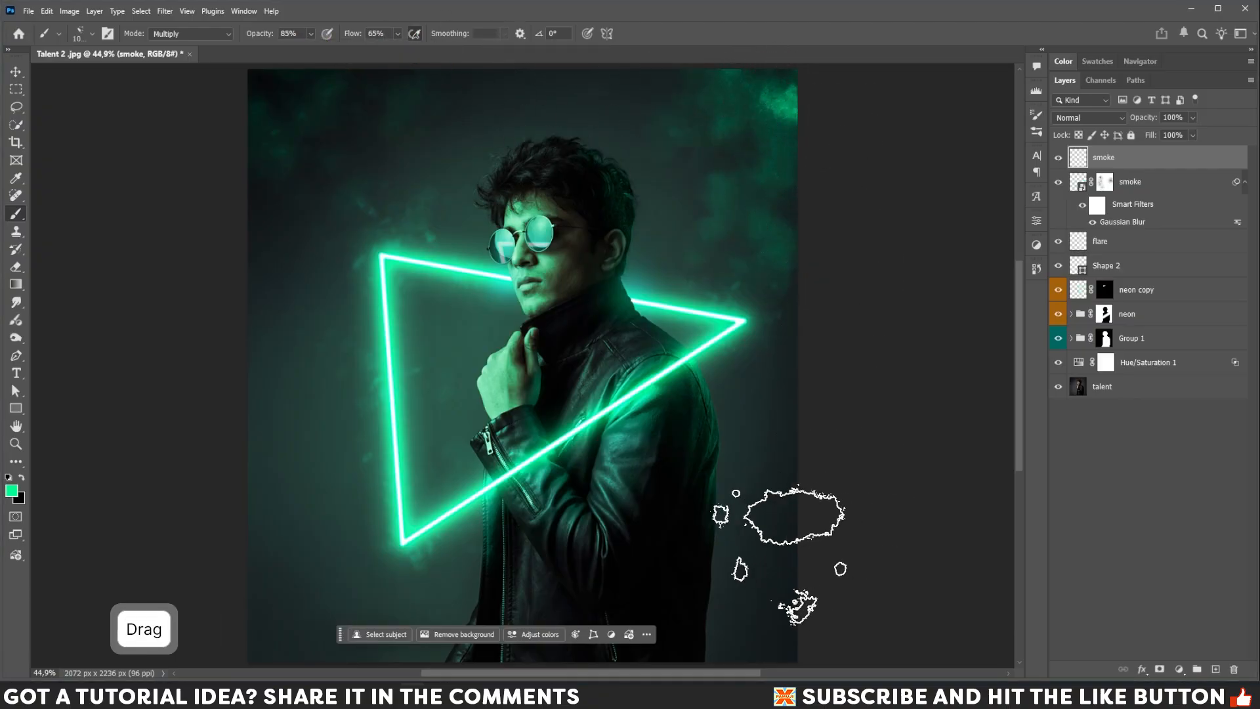
left_click_drag(781, 554, 809, 594)
Hide the contextual task bar and paint more green smoke along the left, bottom and top edges.
left_click(628, 634)
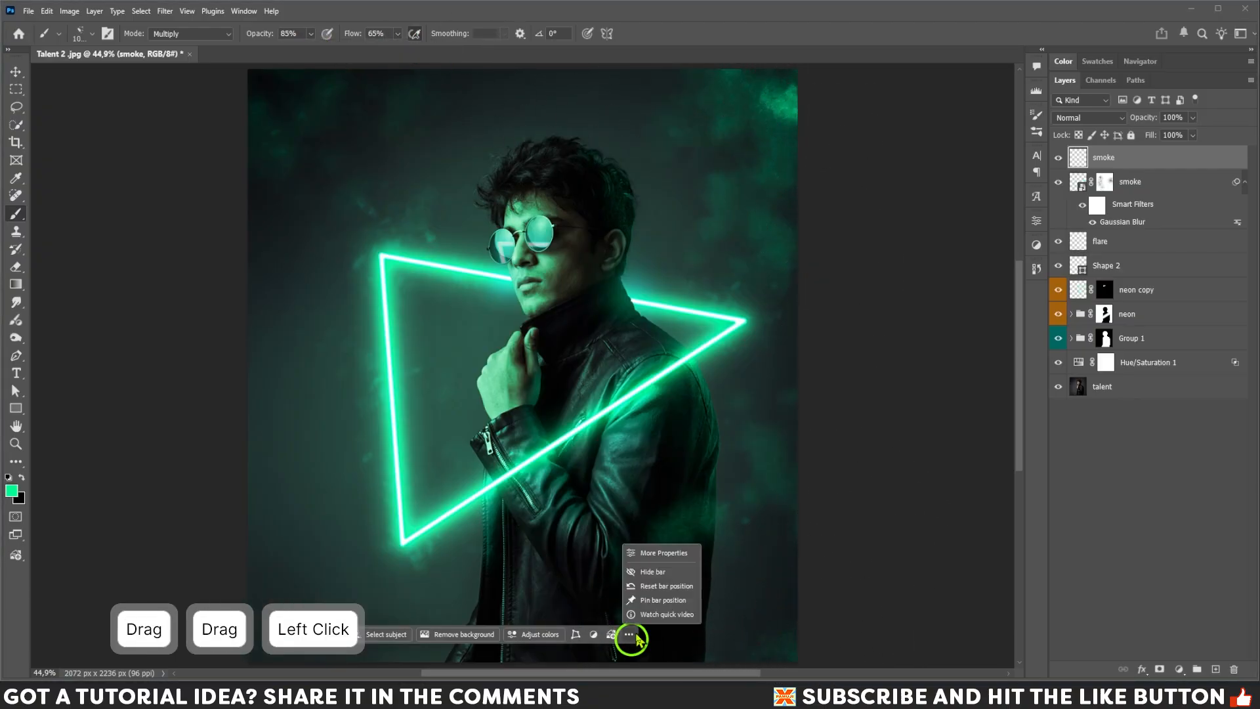
left_click(657, 572)
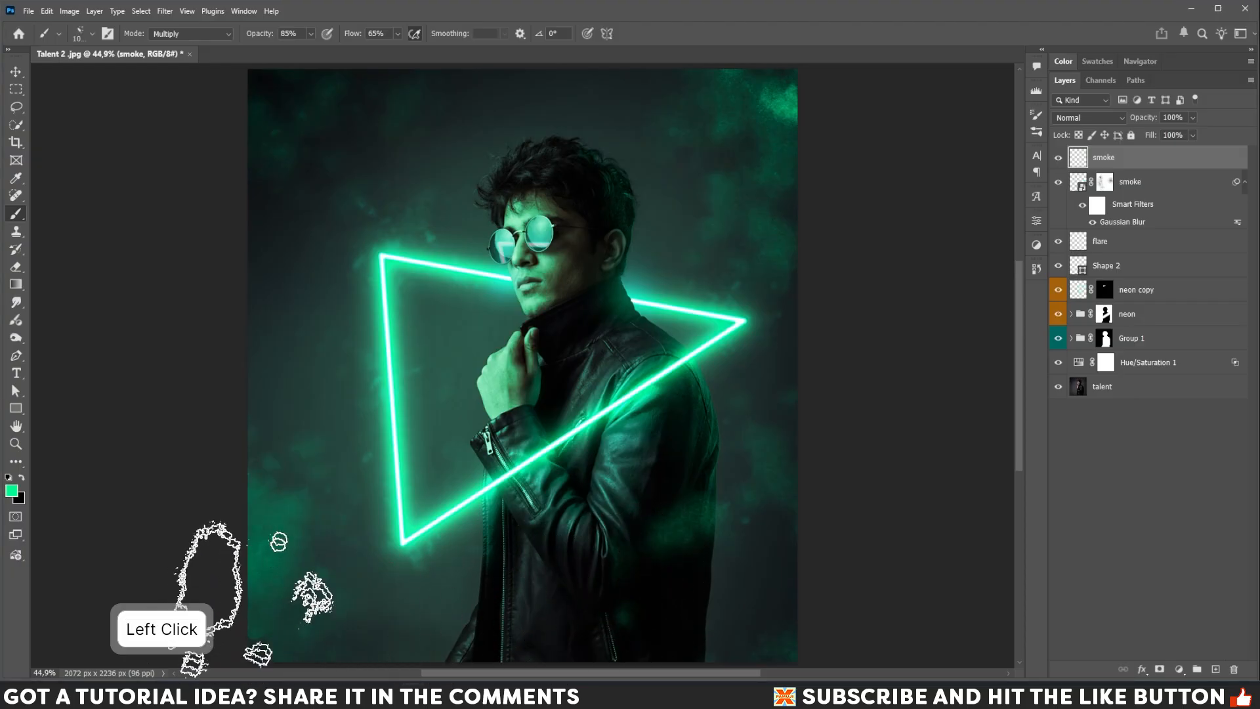
key("[")
left_click(235, 337)
left_click_drag(629, 605, 647, 594)
key("[")
key("[")
key("[")
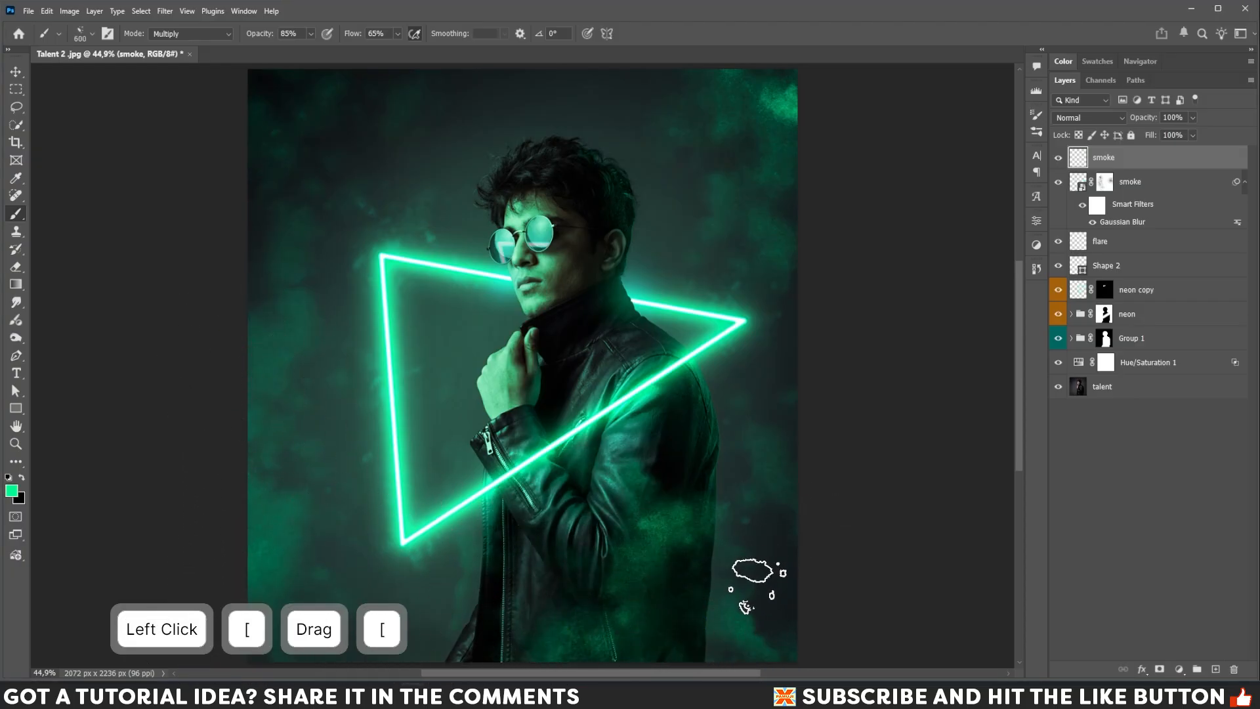
left_click_drag(787, 595, 873, 503)
key("]")
mouse_move(821, 131)
left_mouse_down()
mouse_move(812, 77)
mouse_move(699, 72)
left_mouse_up()
key("]")
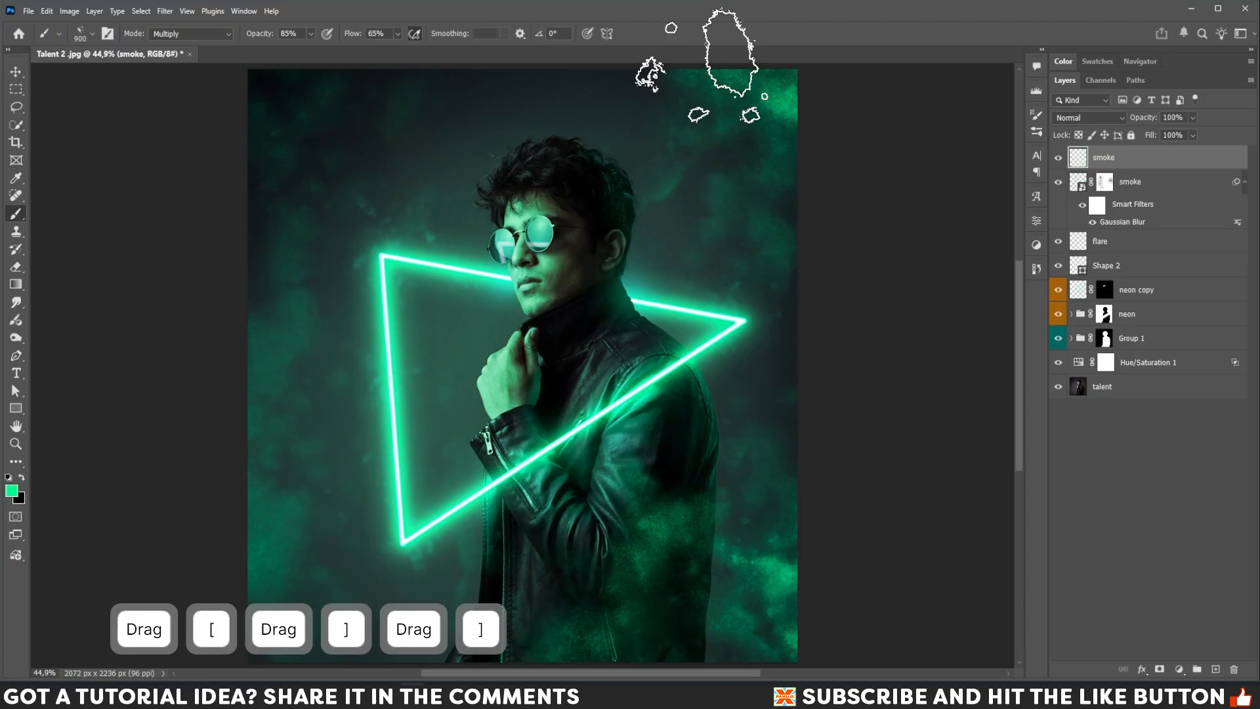
key("[")
left_click(283, 82)
key("bracketright")
left_click(208, 276)
key("bracketleft")
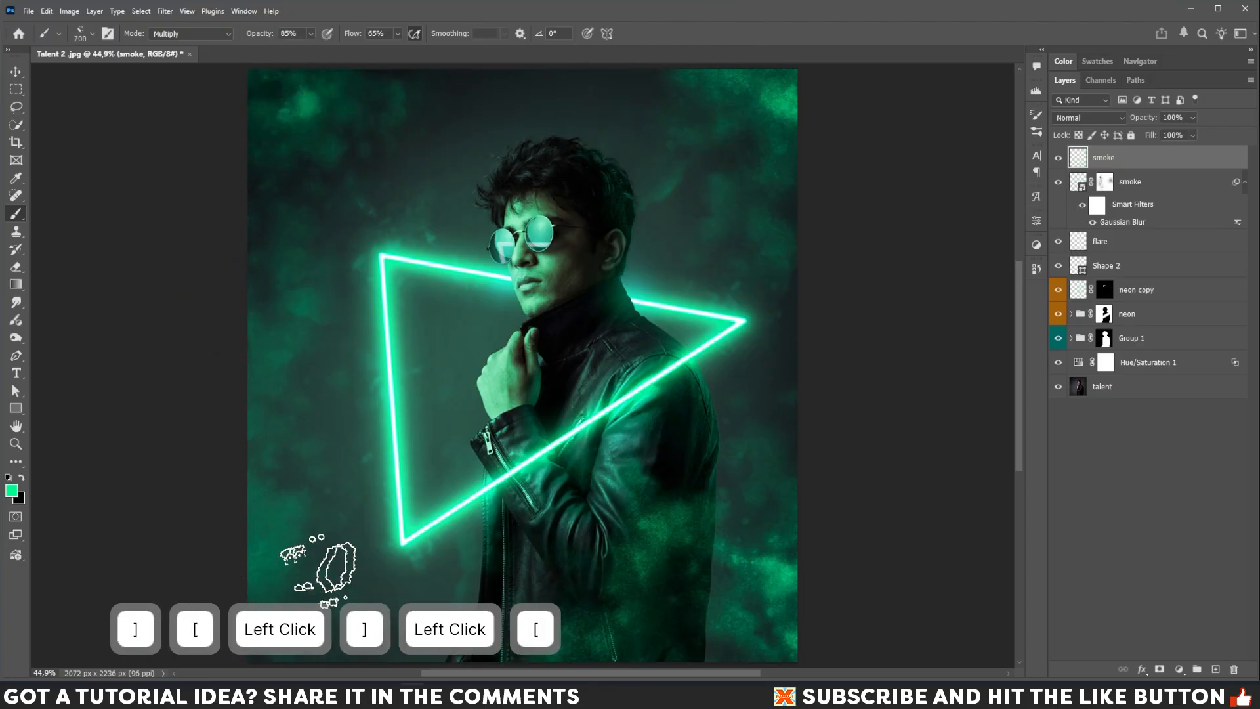
Set the new smoke layer's blend mode to Screen and convert it to a smart object.
left_click(1107, 119)
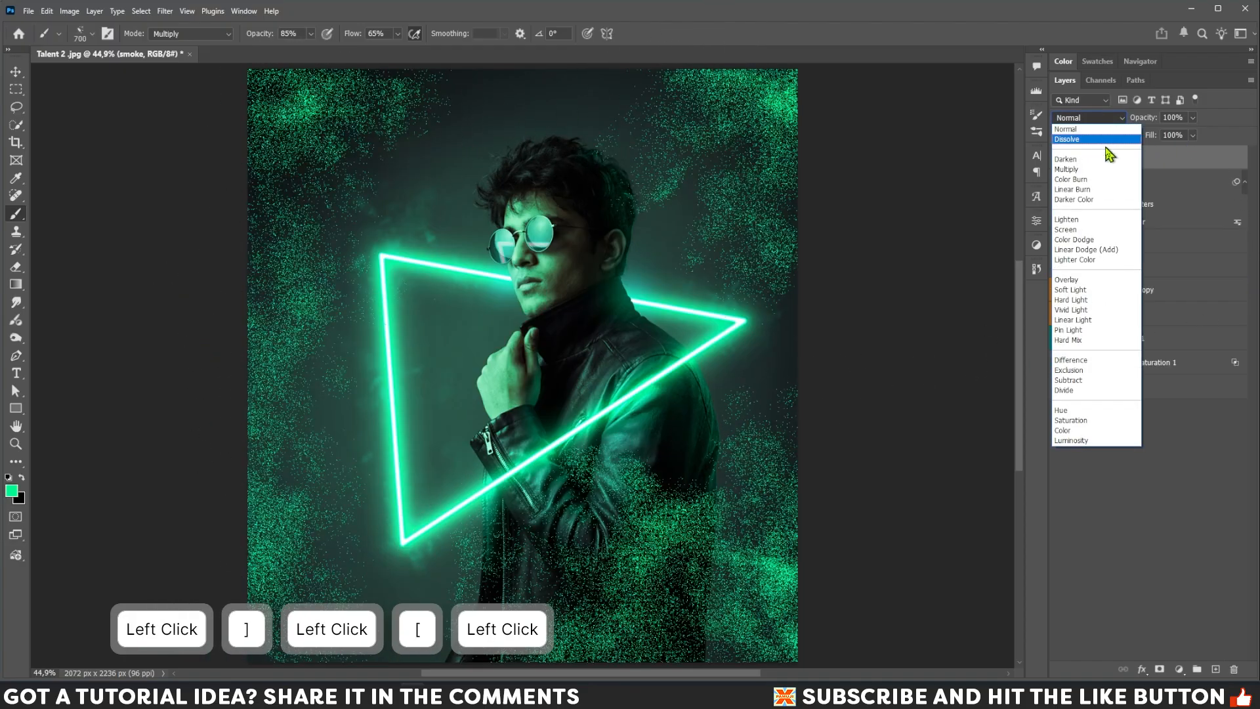
left_click(1082, 237)
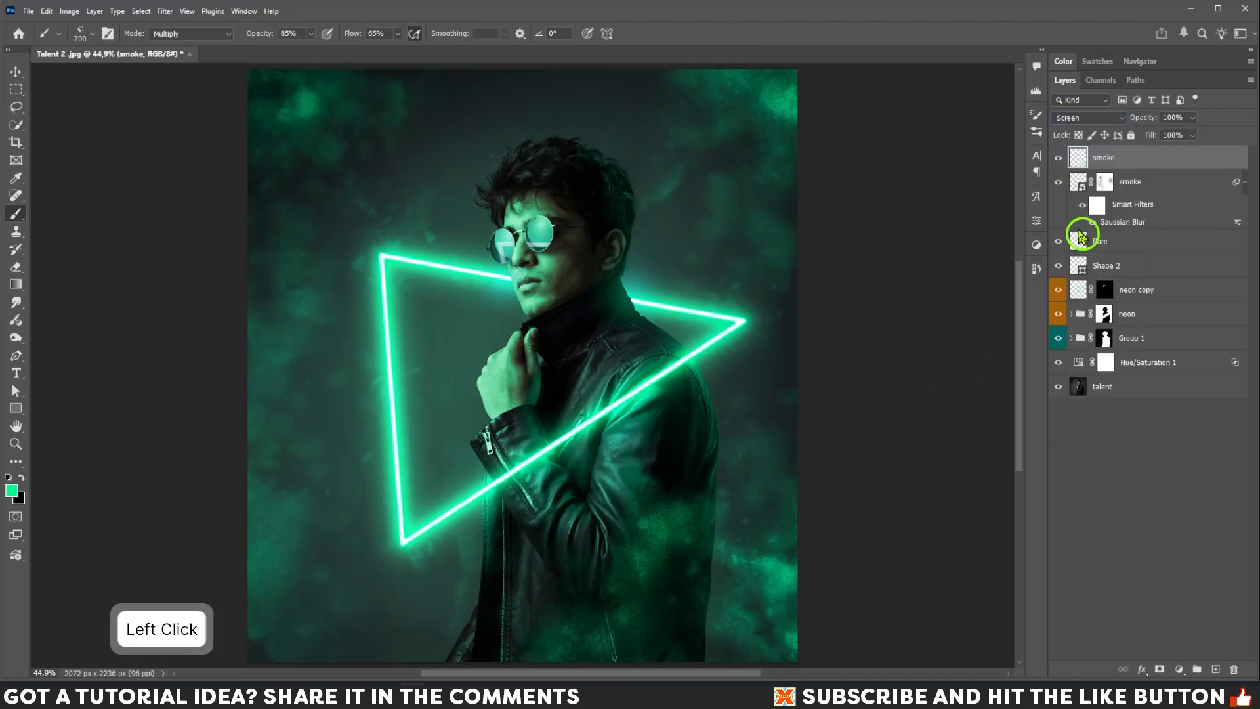
right_click(1143, 162)
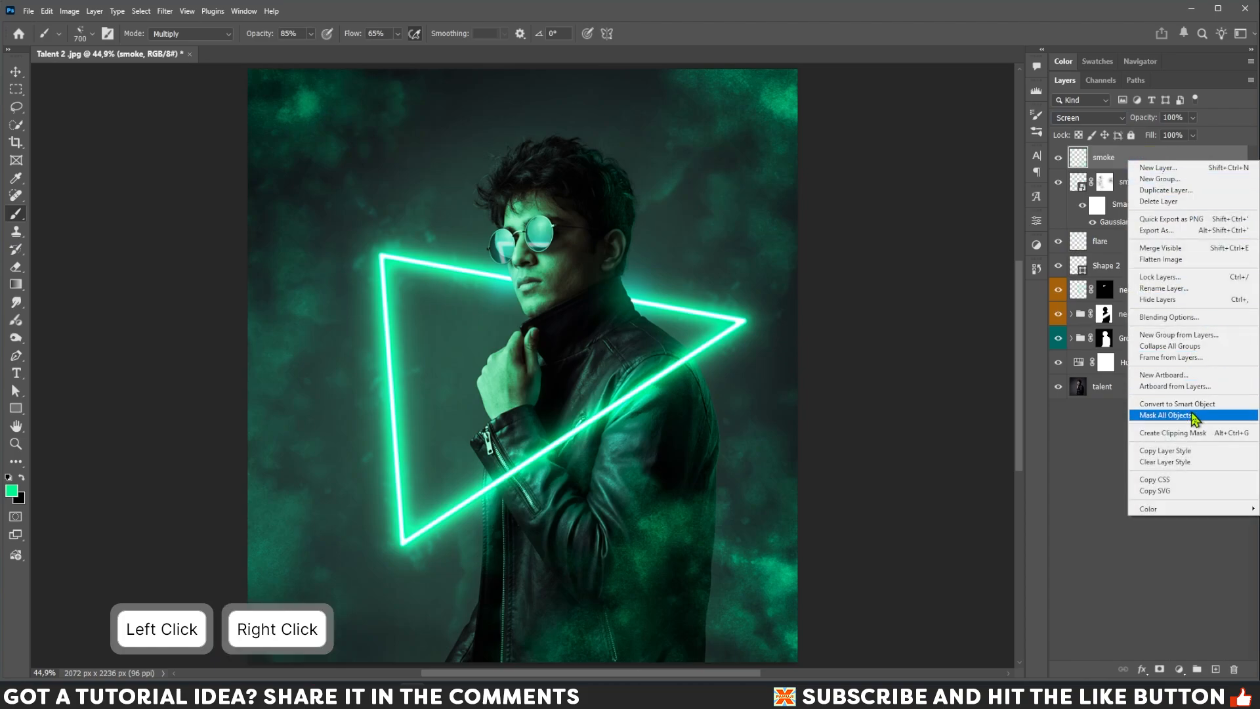
left_click(1194, 407)
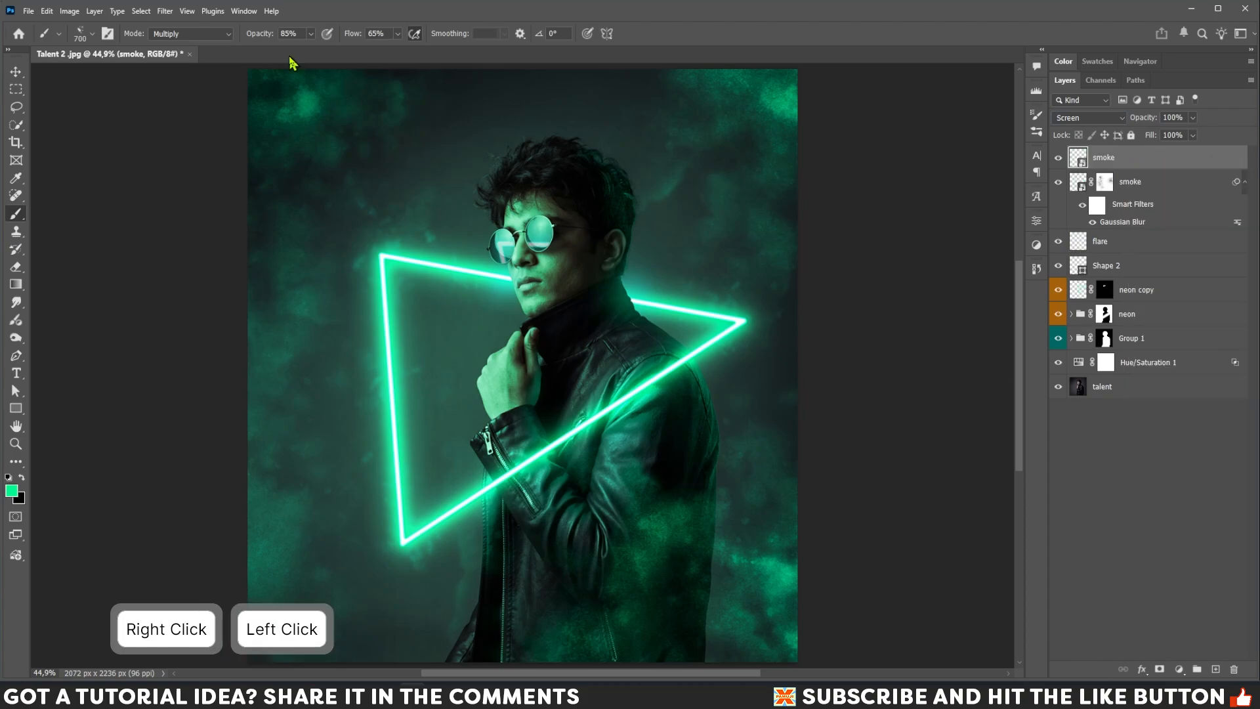
Apply a Gaussian Blur with an 8.2 pixel radius to the new smoke layer.
left_click(167, 13)
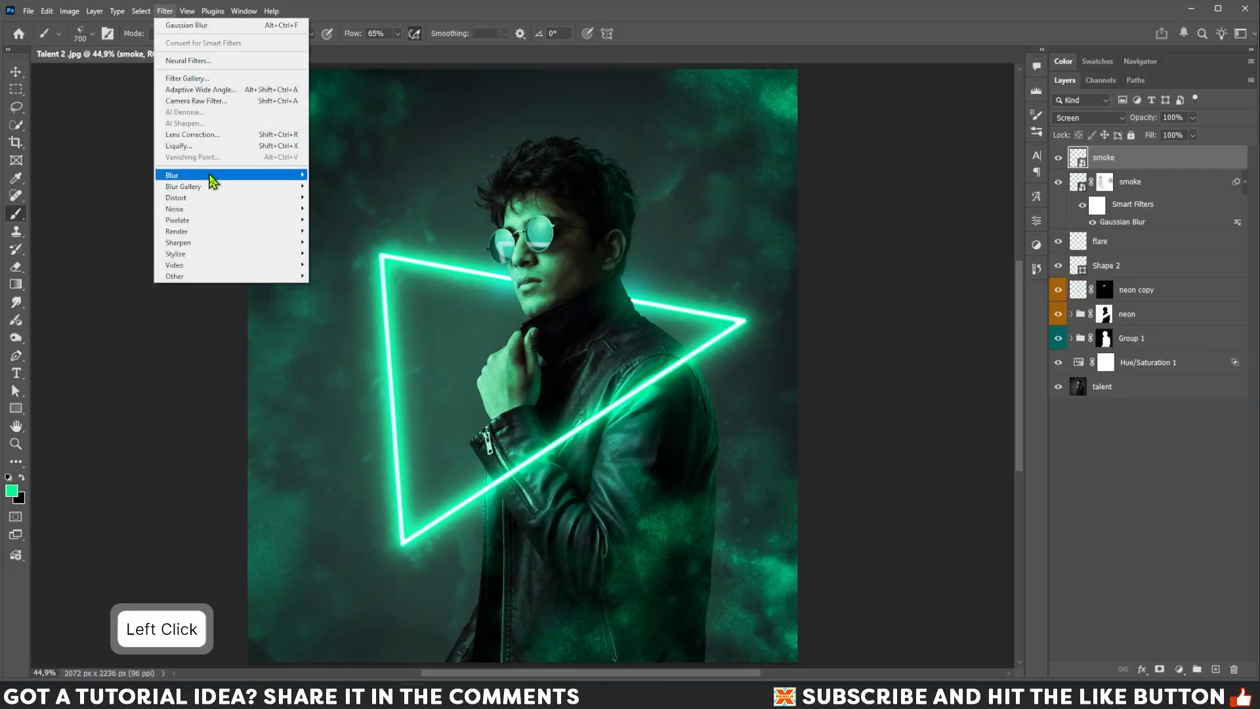
mouse_move(266, 177)
left_click(345, 221)
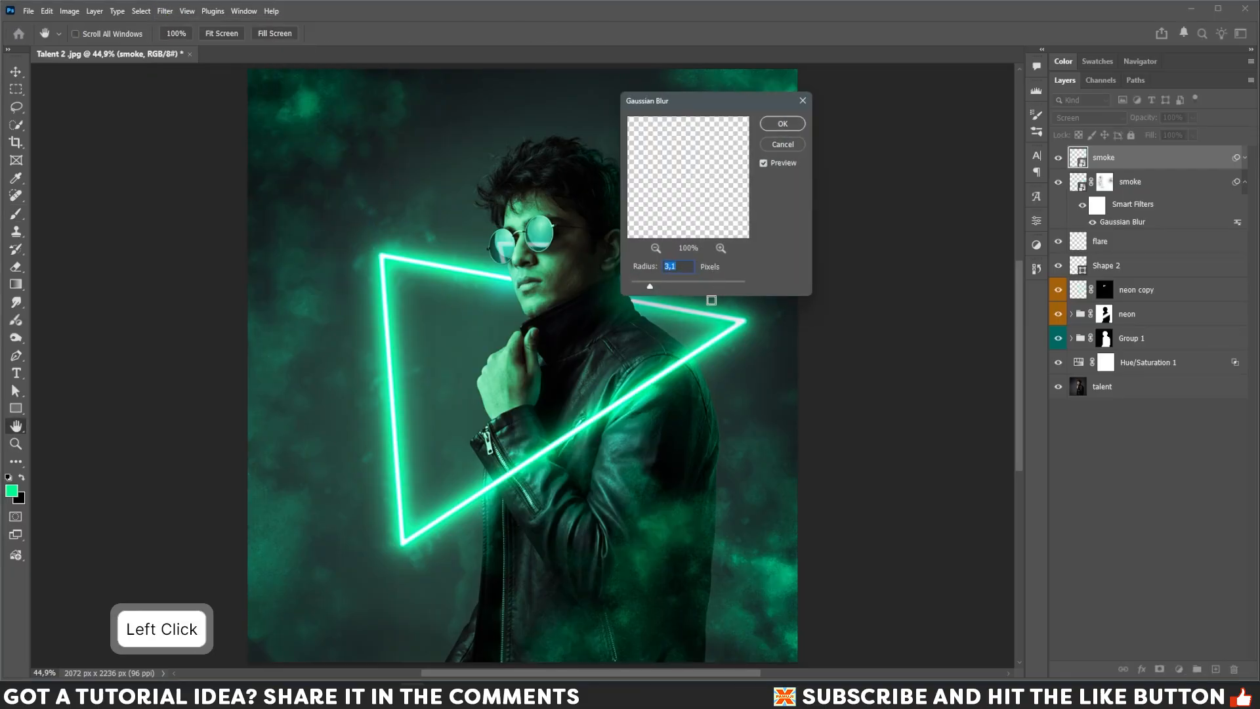
left_click_drag(654, 293, 670, 294)
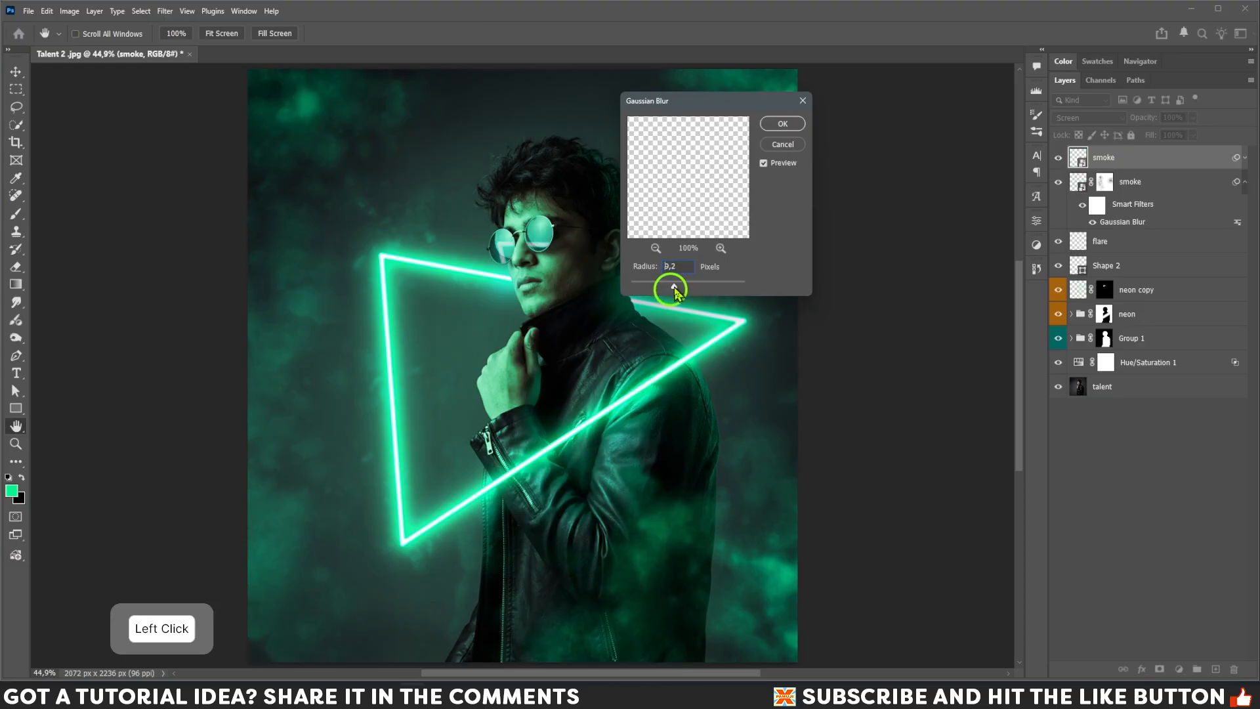
left_click(784, 124)
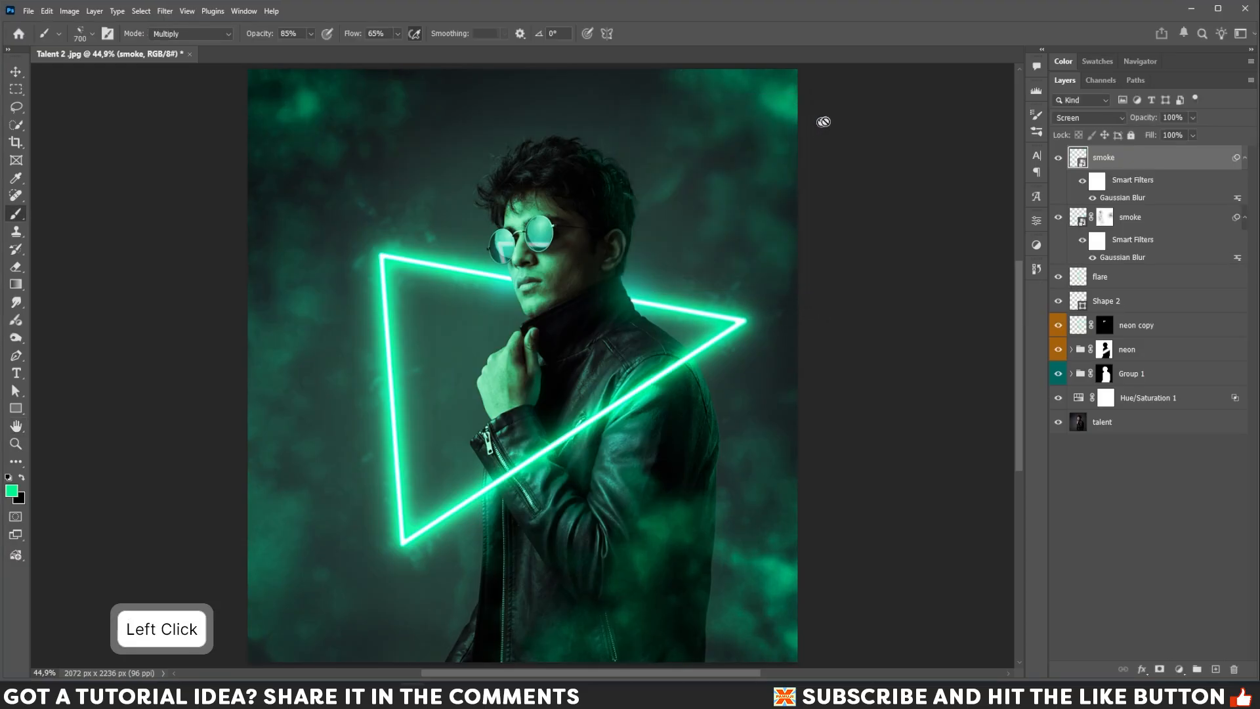
Set the new smoke layer's opacity to 79% and add a layer mask to it.
left_click(1193, 118)
left_click_drag(1193, 132, 1182, 138)
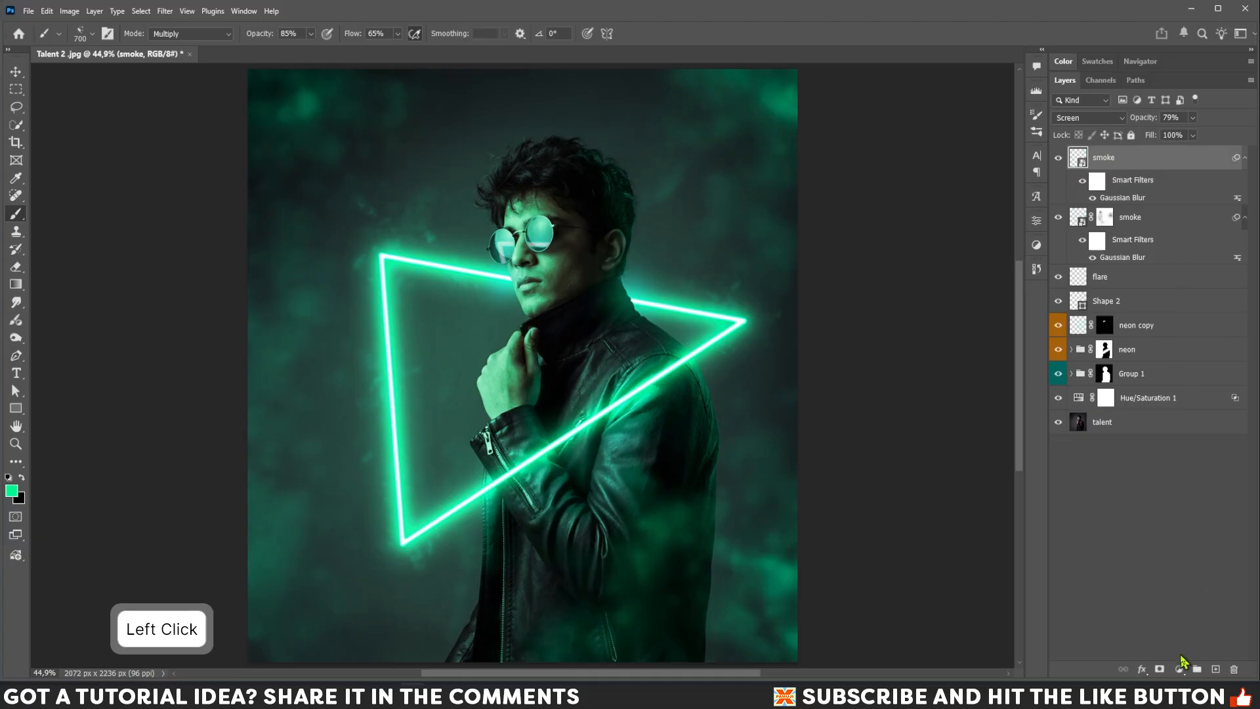
left_click(1160, 669)
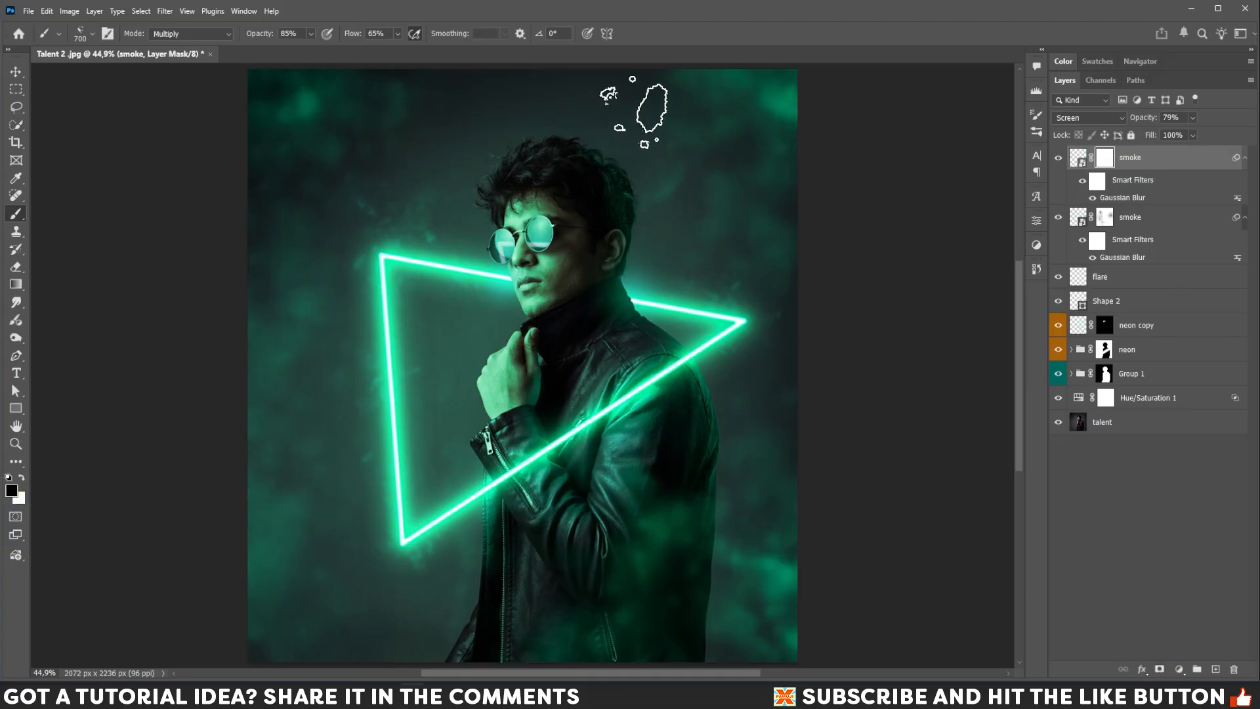
Set the brush opacity to 65% and mask out smoke along the left side and upper-left of the image.
left_click(312, 35)
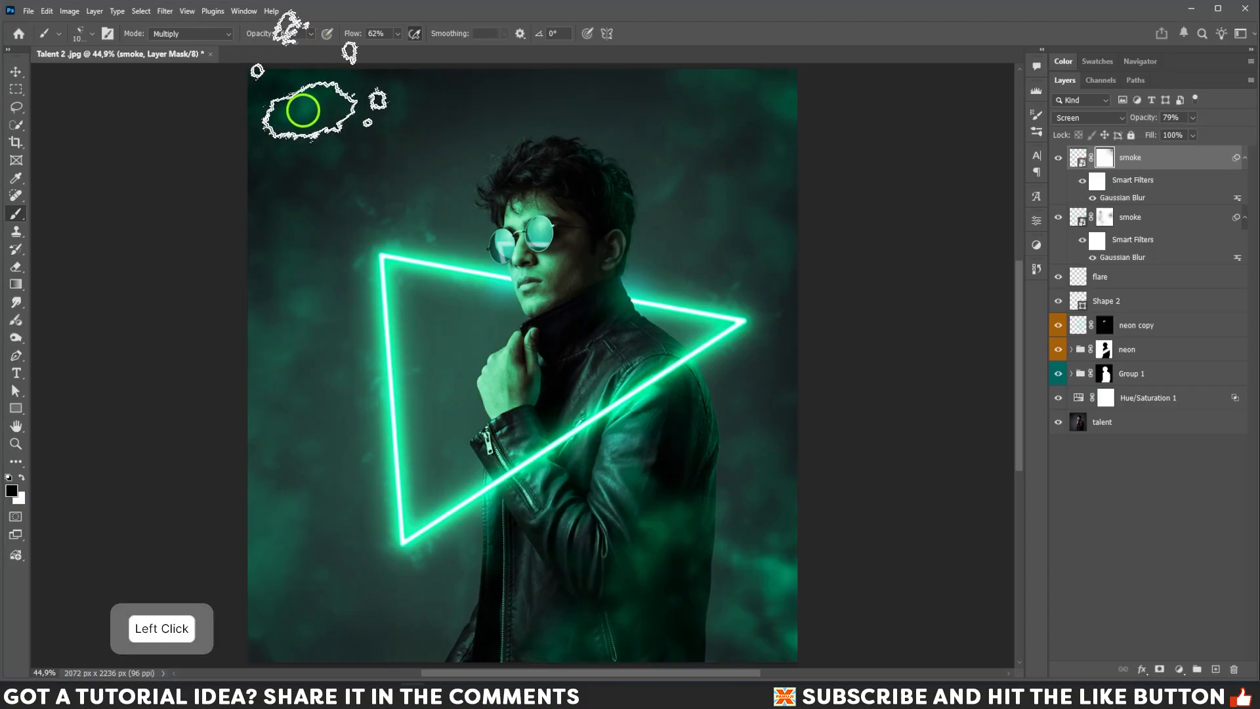
key("[")
mouse_move(304, 110)
left_mouse_down()
mouse_move(365, 92)
mouse_move(275, 181)
mouse_move(243, 251)
mouse_move(305, 332)
mouse_move(240, 609)
mouse_move(256, 584)
left_mouse_up()
key("[")
key("]")
mouse_move(292, 540)
left_mouse_down()
mouse_move(391, 443)
mouse_move(263, 544)
mouse_move(259, 162)
mouse_move(456, 98)
left_mouse_up()
key("]")
Mask out more smoke in the top-right corner, along the right edge and at the lower right.
key("[")
left_click_drag(765, 85, 808, 148)
key("bracketright")
left_click_drag(807, 216, 820, 394)
mouse_move(814, 512)
left_mouse_down()
mouse_move(797, 563)
mouse_move(814, 525)
left_mouse_up()
key("]")
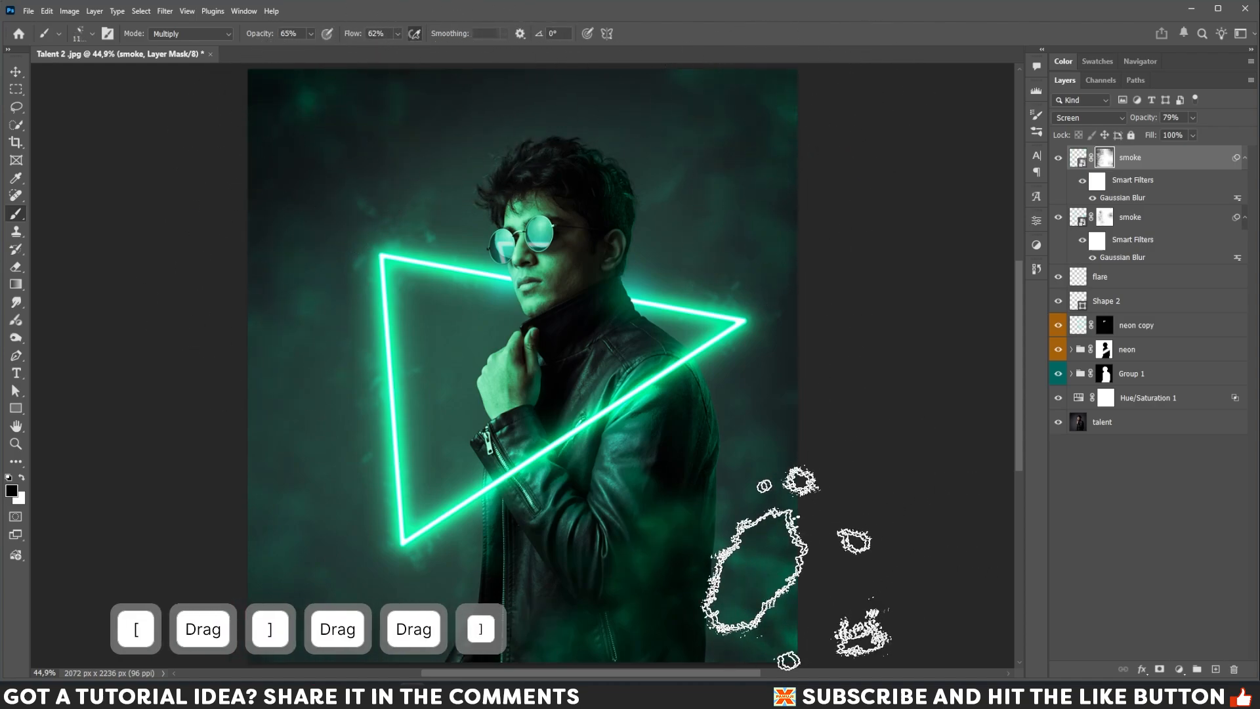
left_click_drag(791, 568, 650, 587)
key("[")
key("[")
mouse_move(853, 489)
left_mouse_down()
mouse_move(764, 535)
mouse_move(798, 489)
mouse_move(825, 591)
mouse_move(801, 597)
mouse_move(896, 499)
left_mouse_up()
key("bracketright")
key("bracketright")
key("bracketleft")
mouse_move(781, 544)
left_mouse_down()
mouse_move(688, 577)
mouse_move(788, 545)
left_mouse_up()
Create a new top layer, set the foreground color to white ffffff, and return to the brush.
left_click(1216, 669)
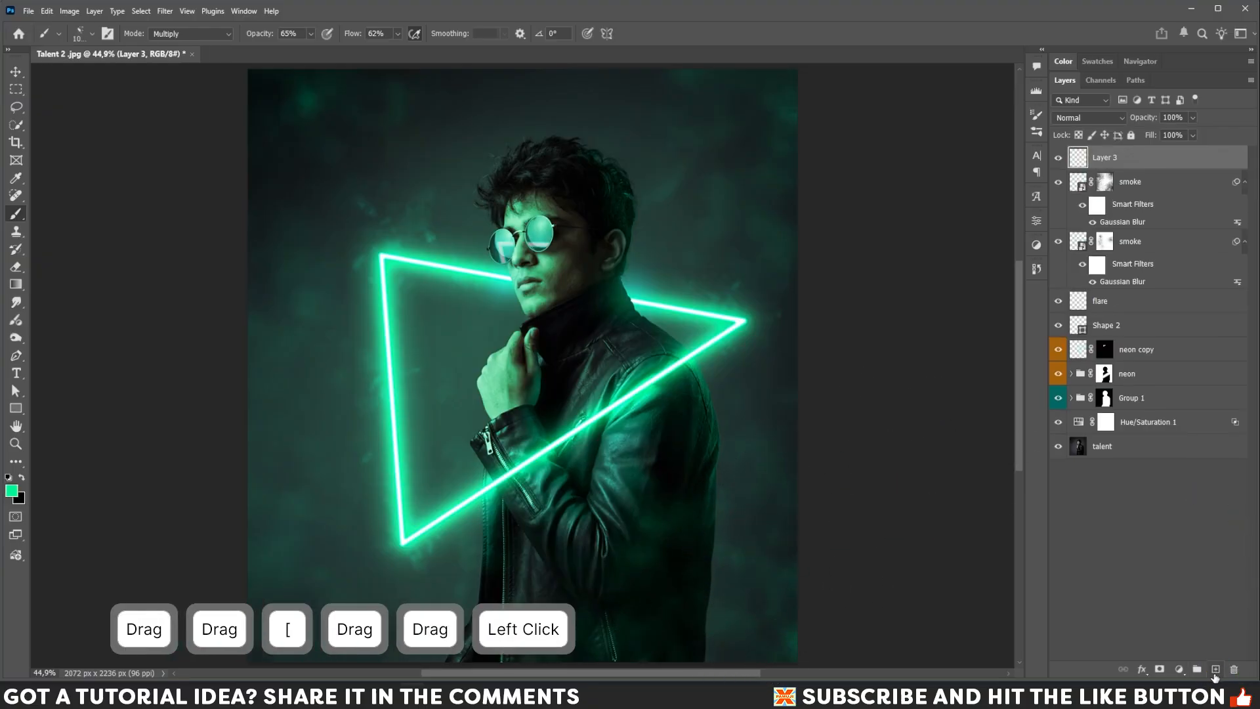
left_click(11, 490)
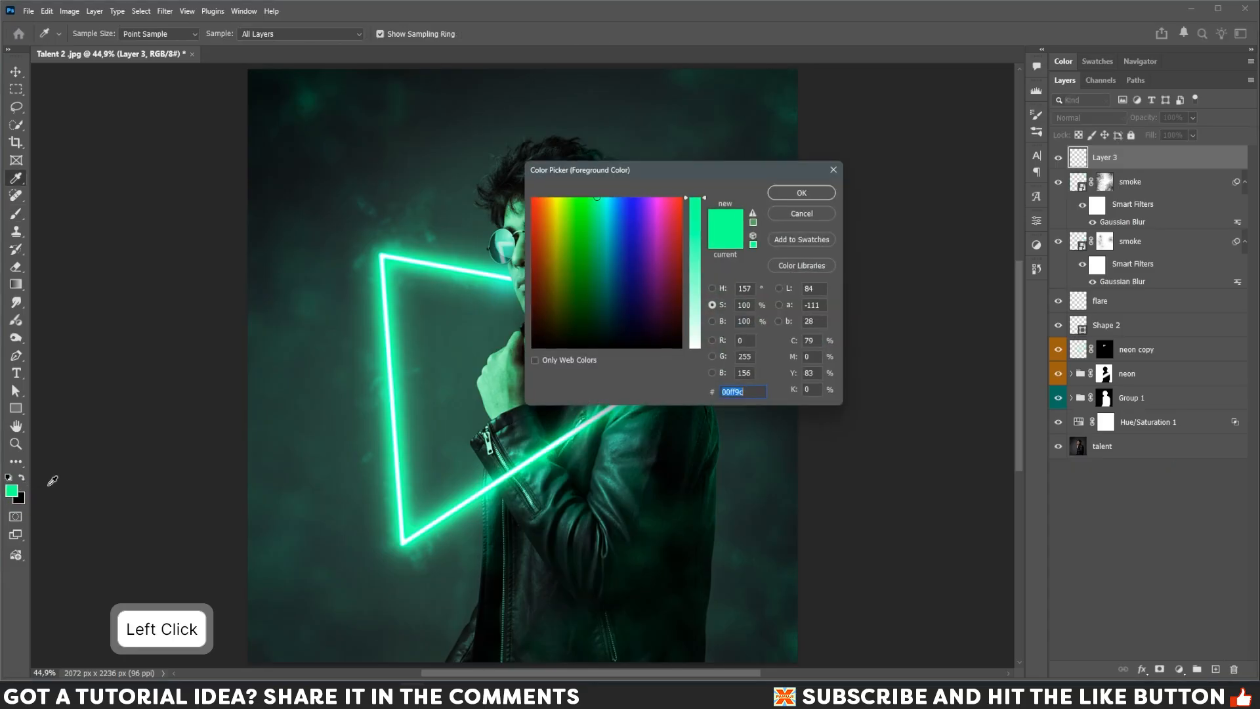
left_click_drag(706, 205, 724, 333)
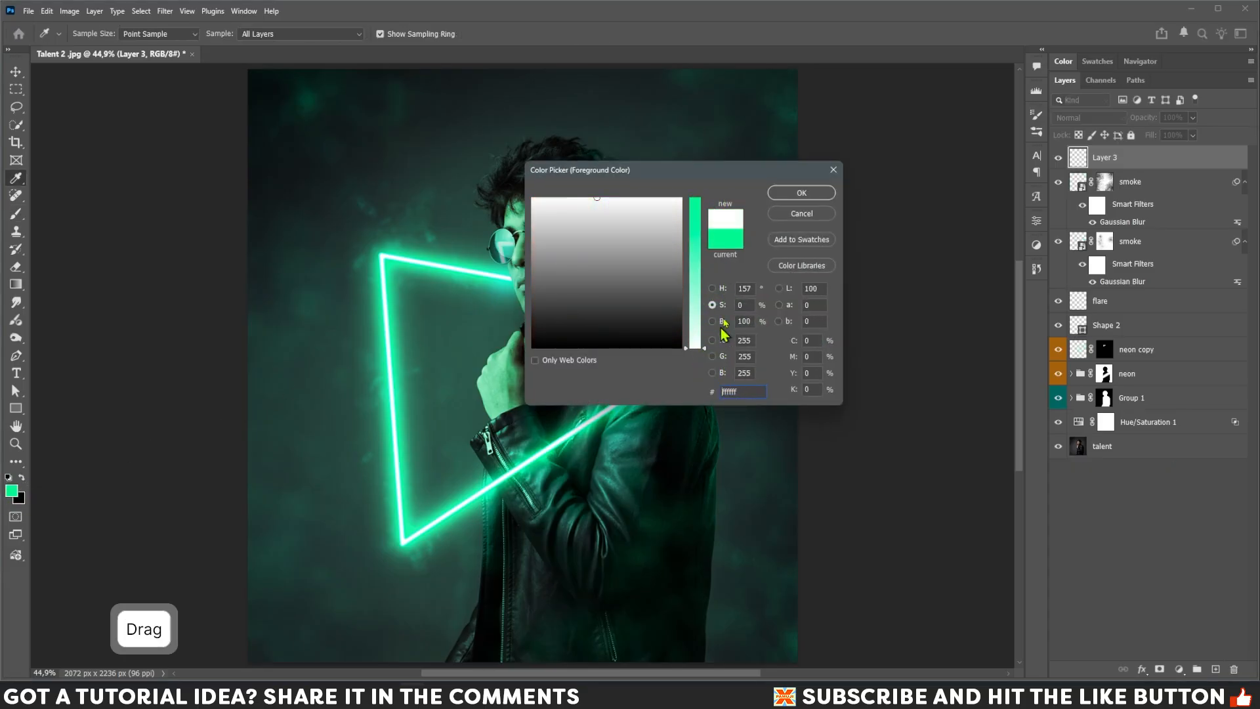
left_click(781, 192)
key("b")
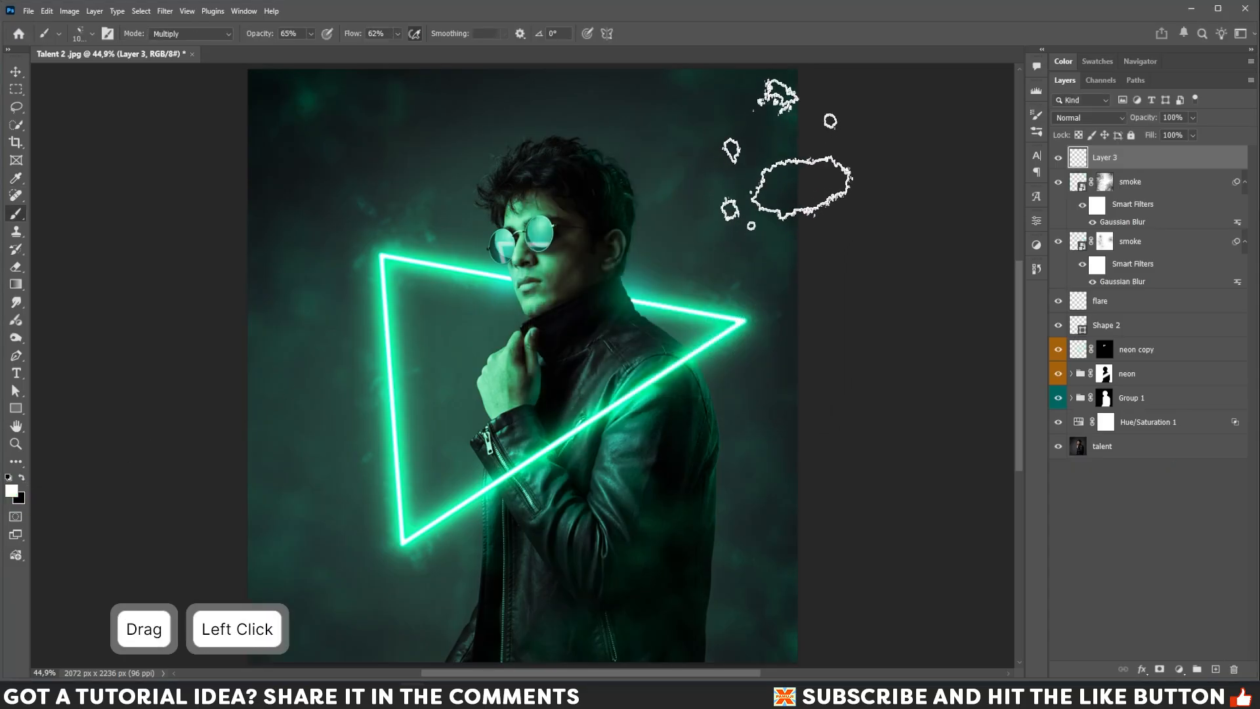
Paint white spatter smoke across the top-right corner and the upper-left area.
key("bracketleft")
Paint white smoke along the lower-left edge and the lower-right corner.
key("bracketleft")
key("bracketleft")
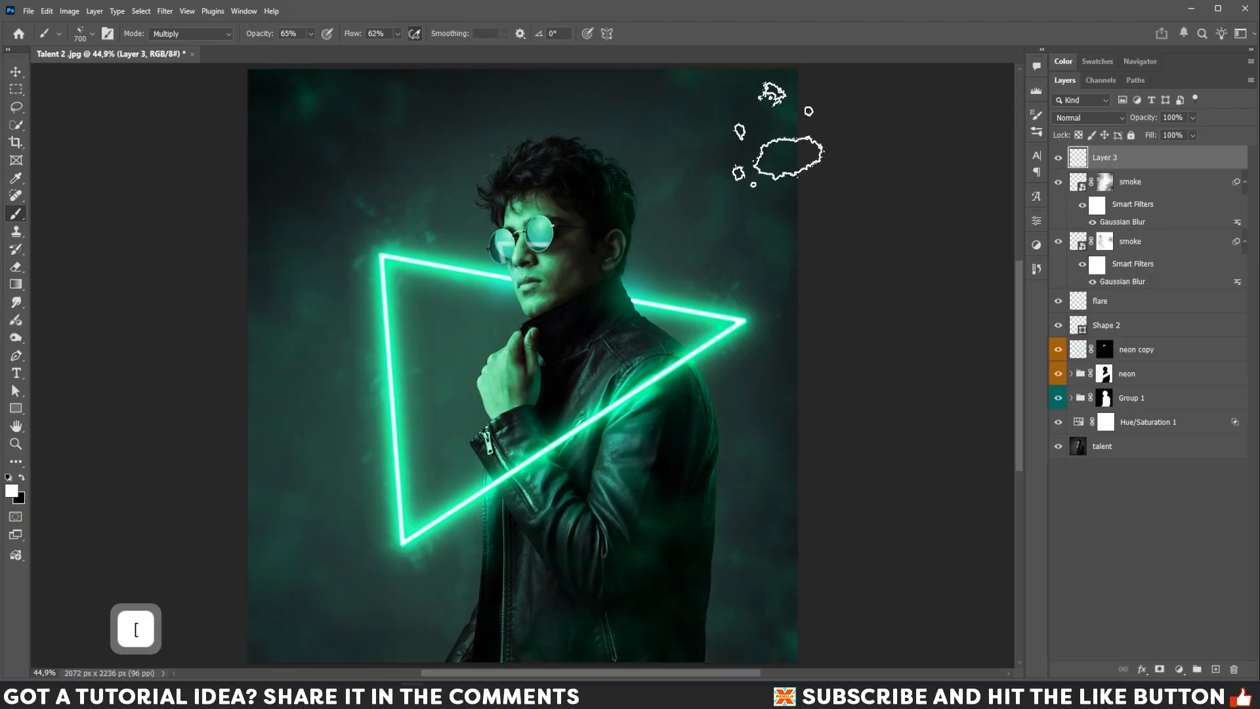
left_click_drag(781, 132, 896, 143)
key("bracketright")
key("bracketright")
key("bracketright")
mouse_move(420, 115)
left_mouse_down()
mouse_move(349, 129)
mouse_move(283, 204)
left_mouse_up()
key("bracketleft")
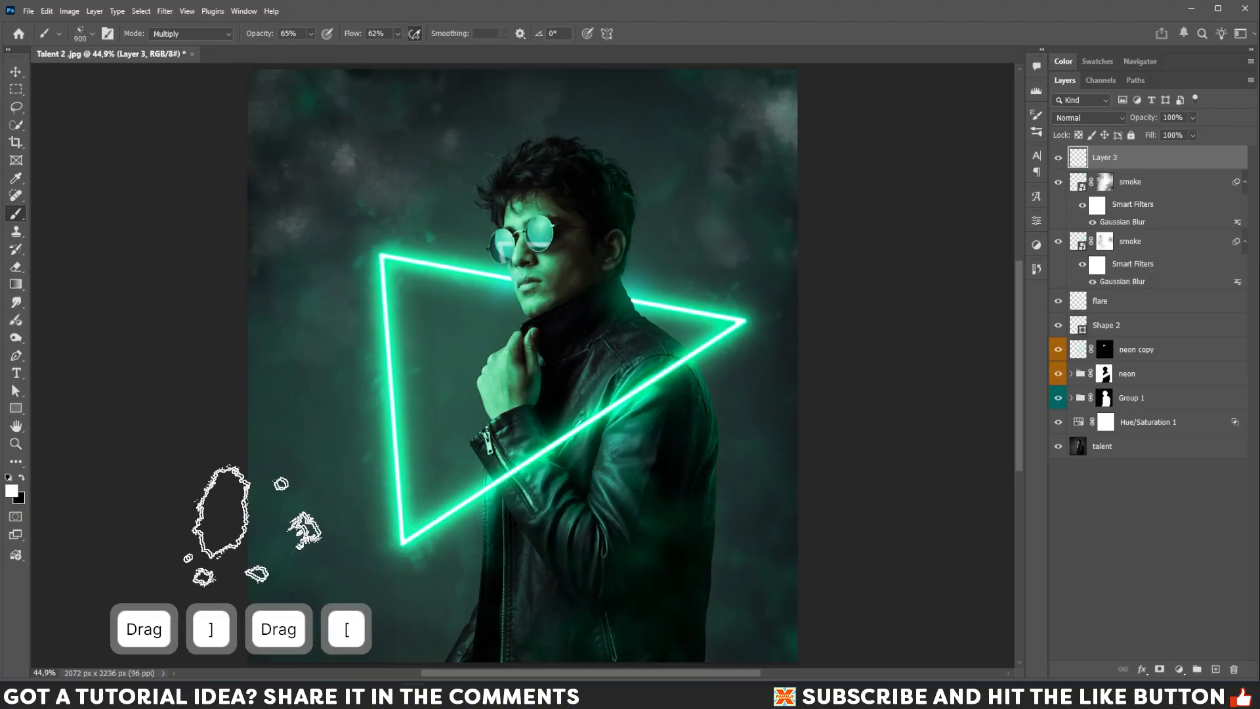
left_click(253, 538)
key("bracketleft")
left_click(242, 634)
key("bracketright")
left_click_drag(810, 575, 817, 557)
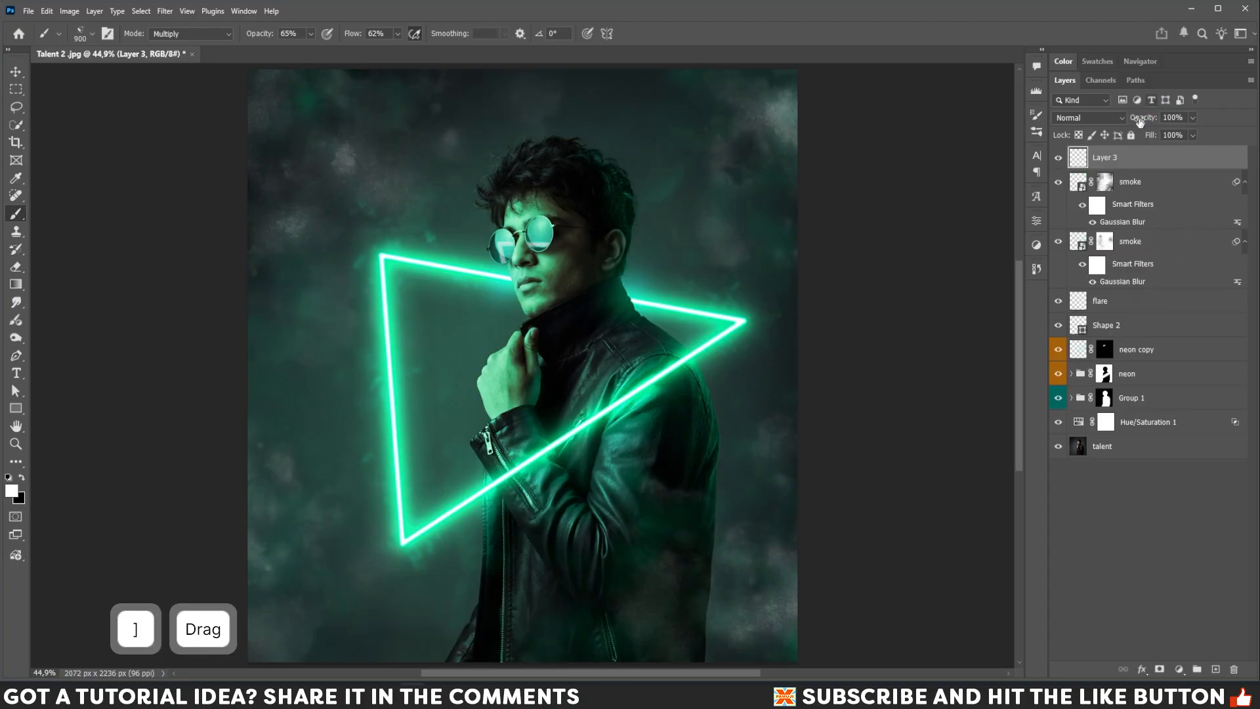
Set the white smoke layer's blend mode to Screen and convert it to a smart object.
left_click(1090, 117)
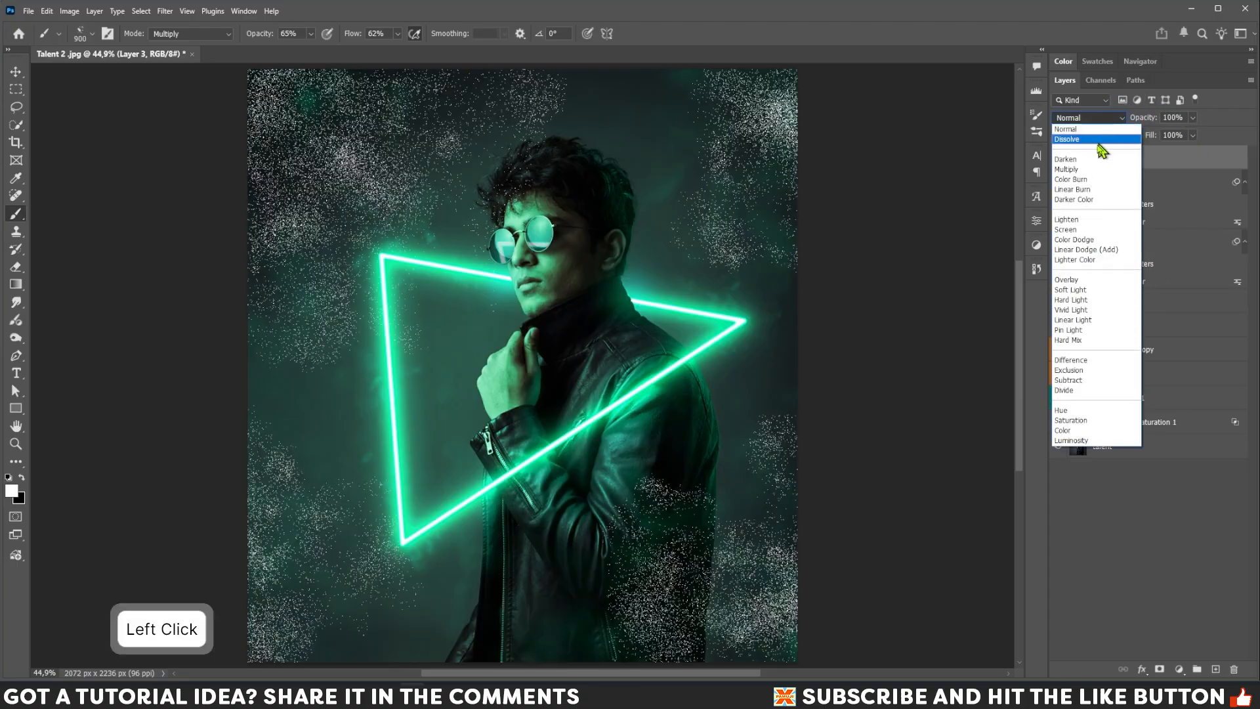
left_click(1079, 232)
right_click(1153, 161)
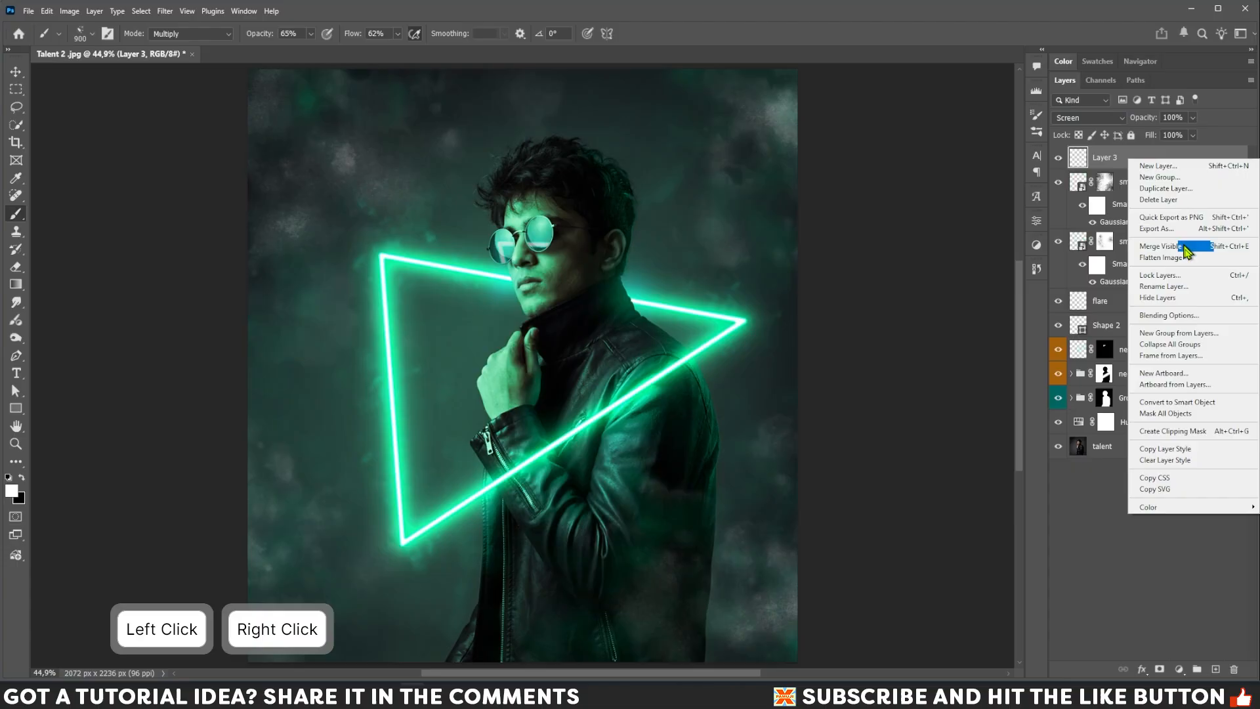
left_click(1188, 402)
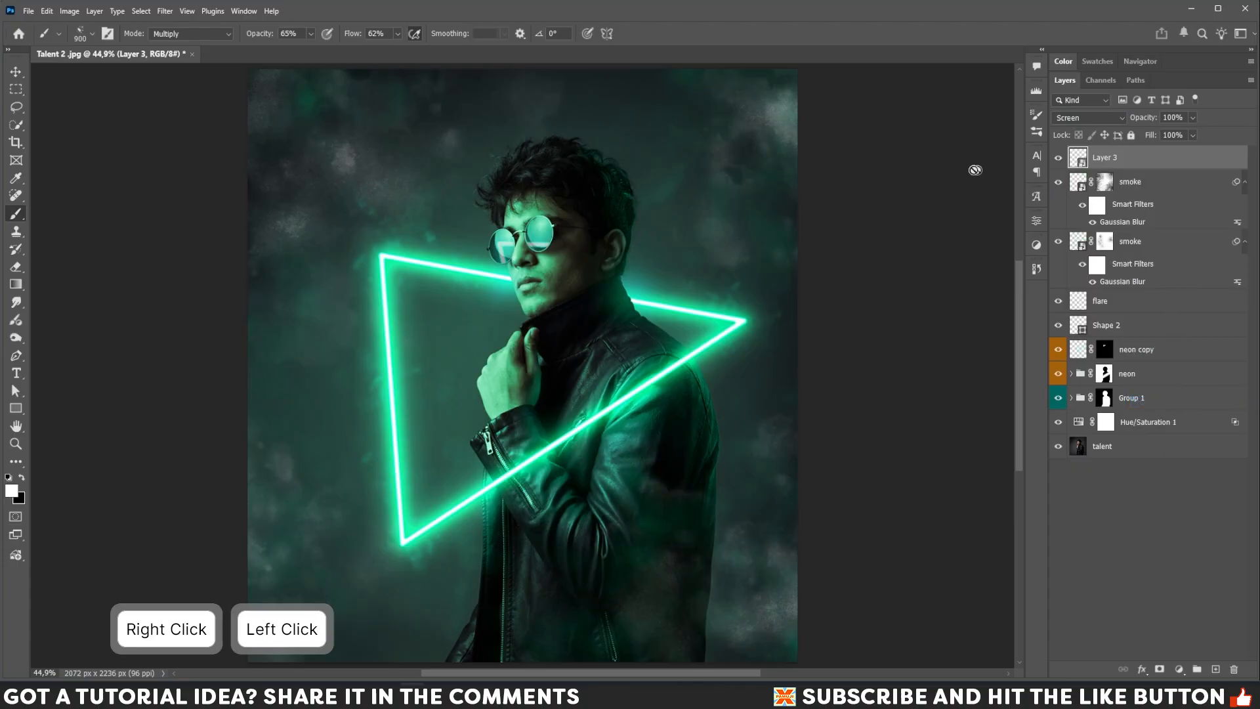
Rename the new layer smoke.
left_click(1108, 164)
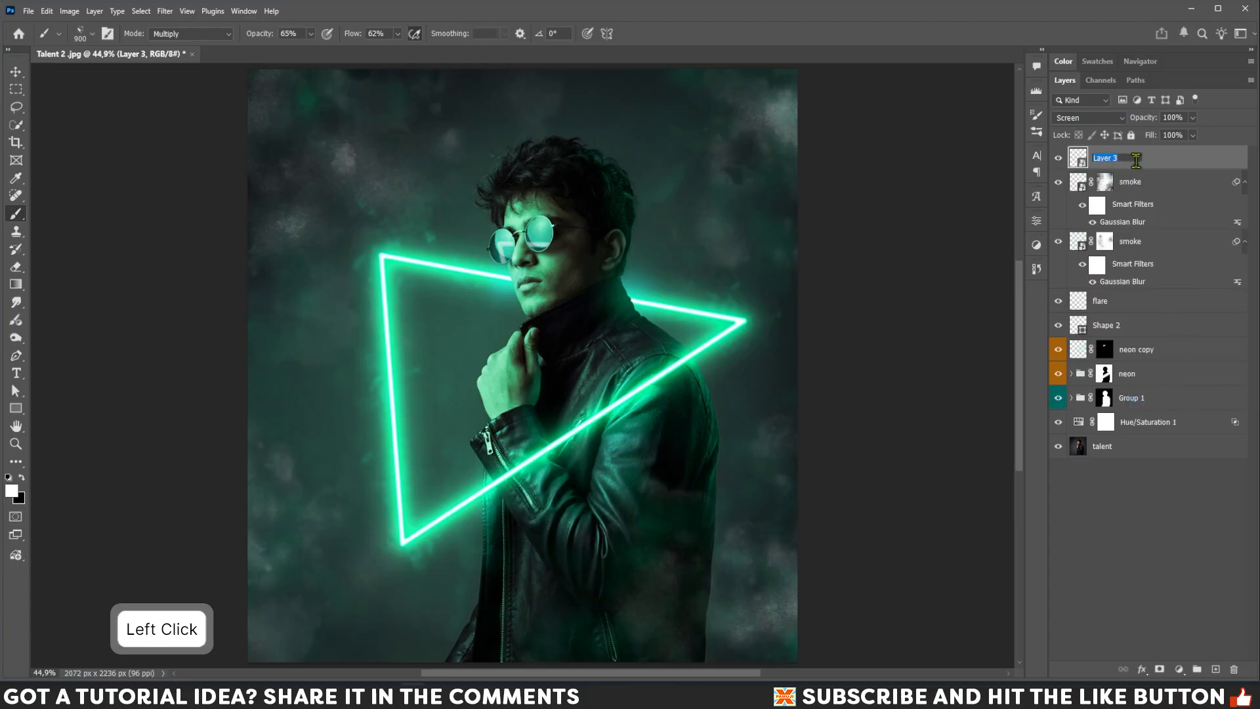
type("smoke")
key("Return")
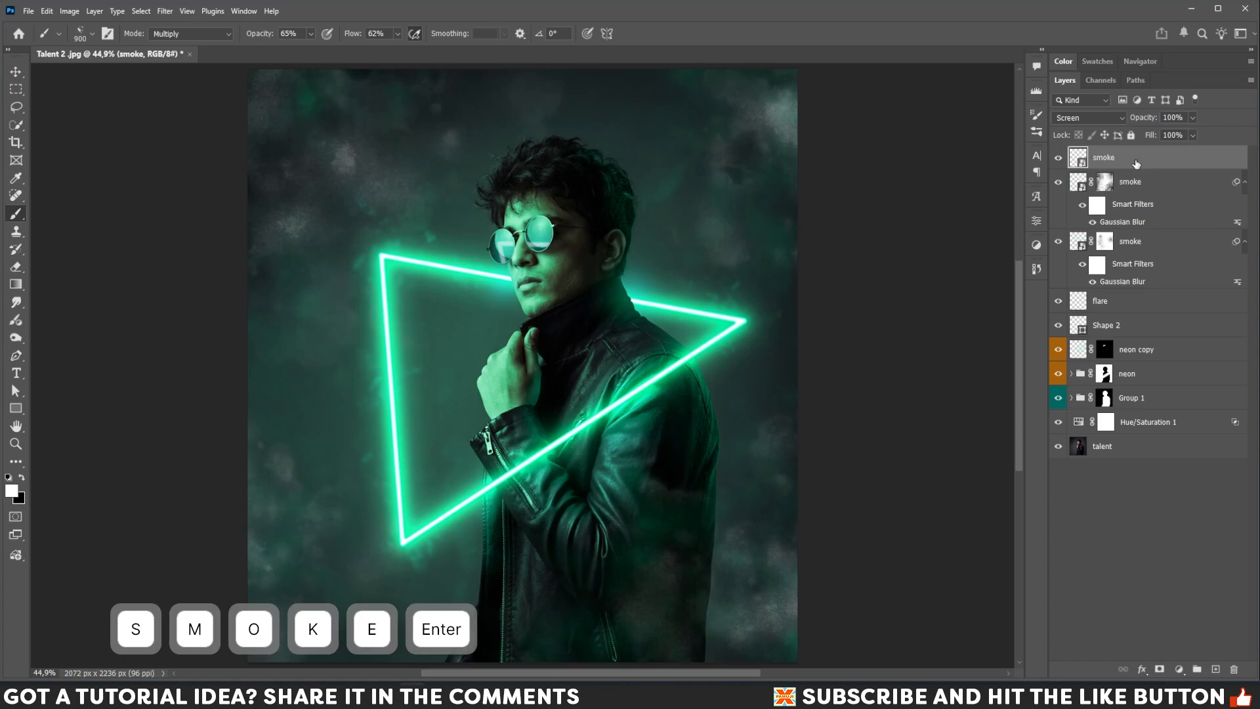
Apply a Box Blur filter to the white smoke layer and return to the brush.
left_click(165, 11)
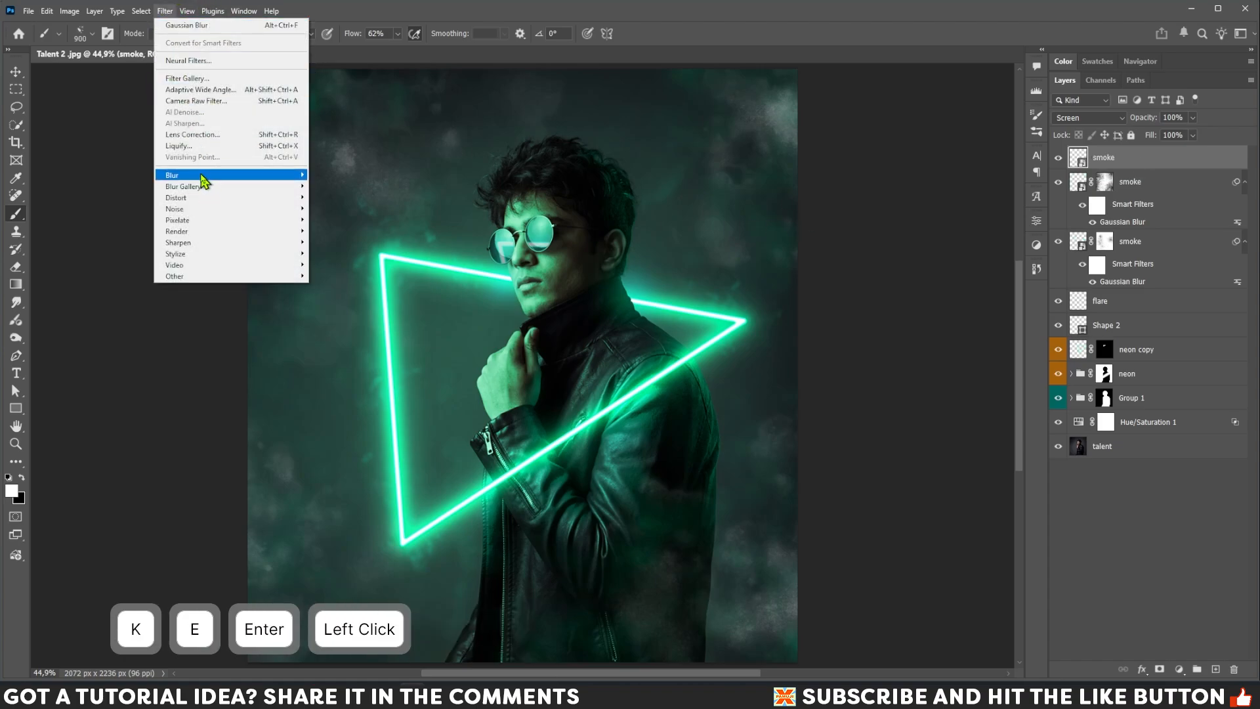
mouse_move(292, 175)
left_click(338, 210)
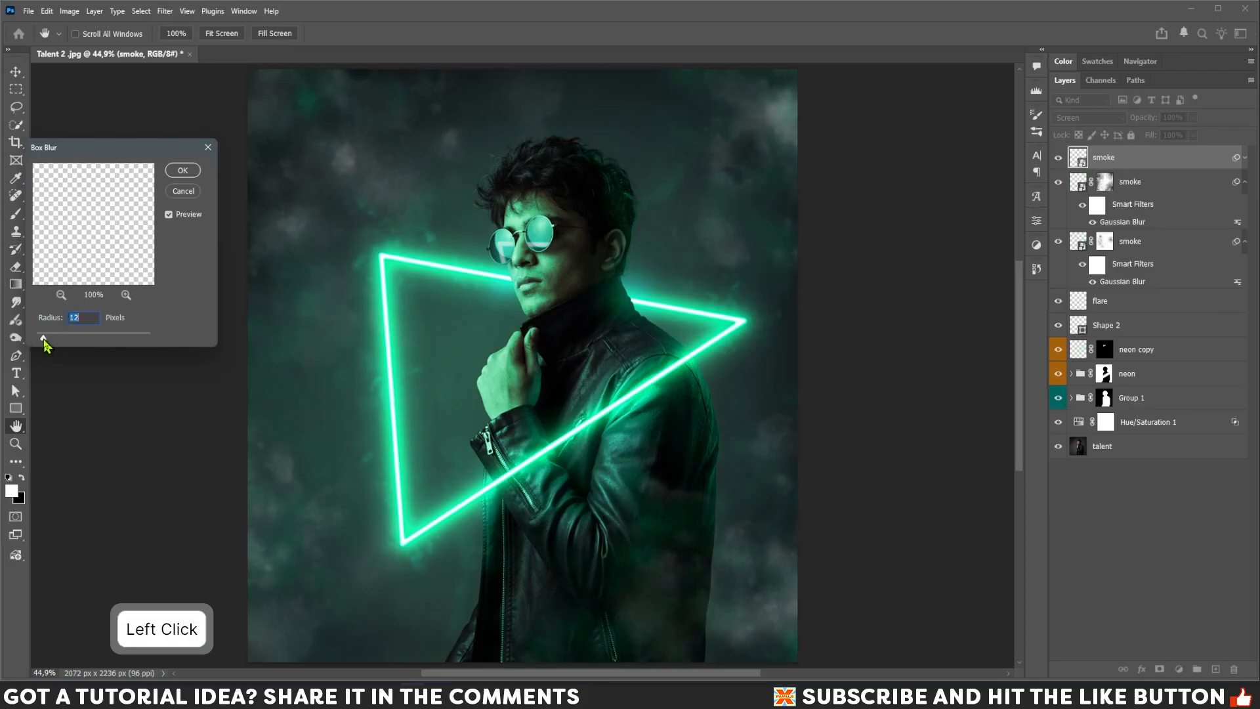
left_click_drag(40, 338, 42, 337)
left_click(184, 172)
key("b")
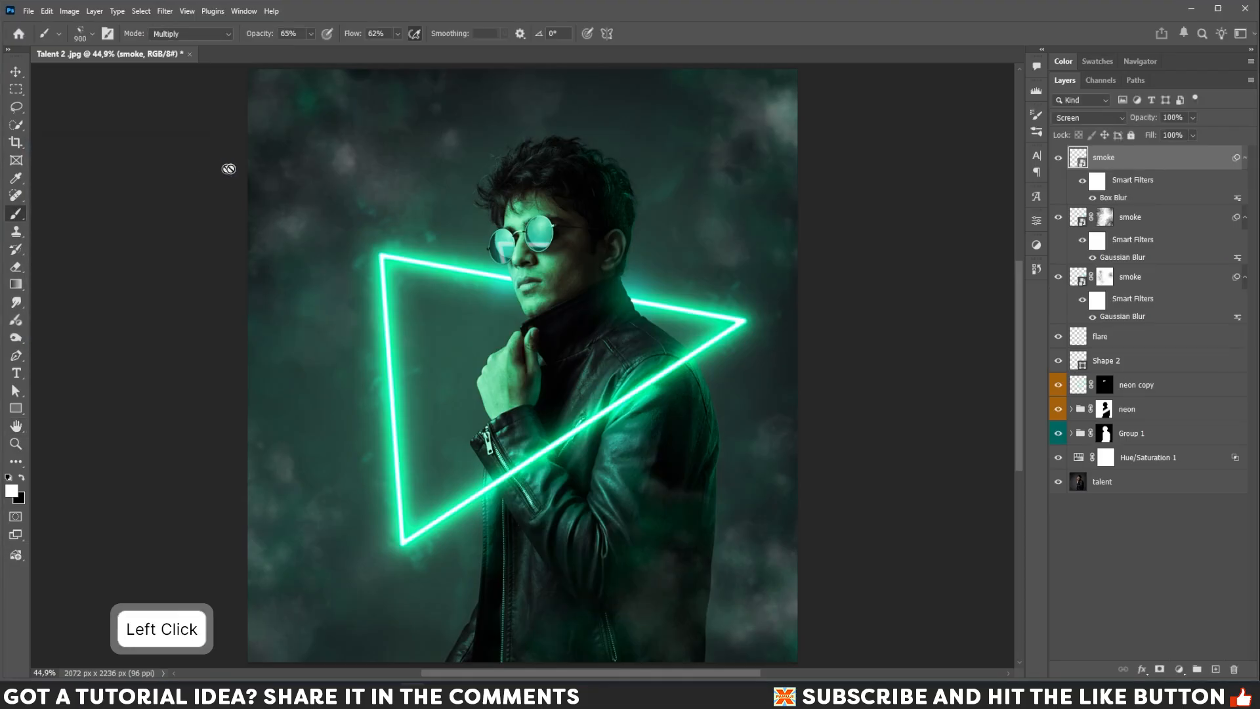
Set the white smoke layer's opacity to 63% and collapse its filter list.
left_click(1192, 118)
left_click_drag(1194, 134, 1177, 134)
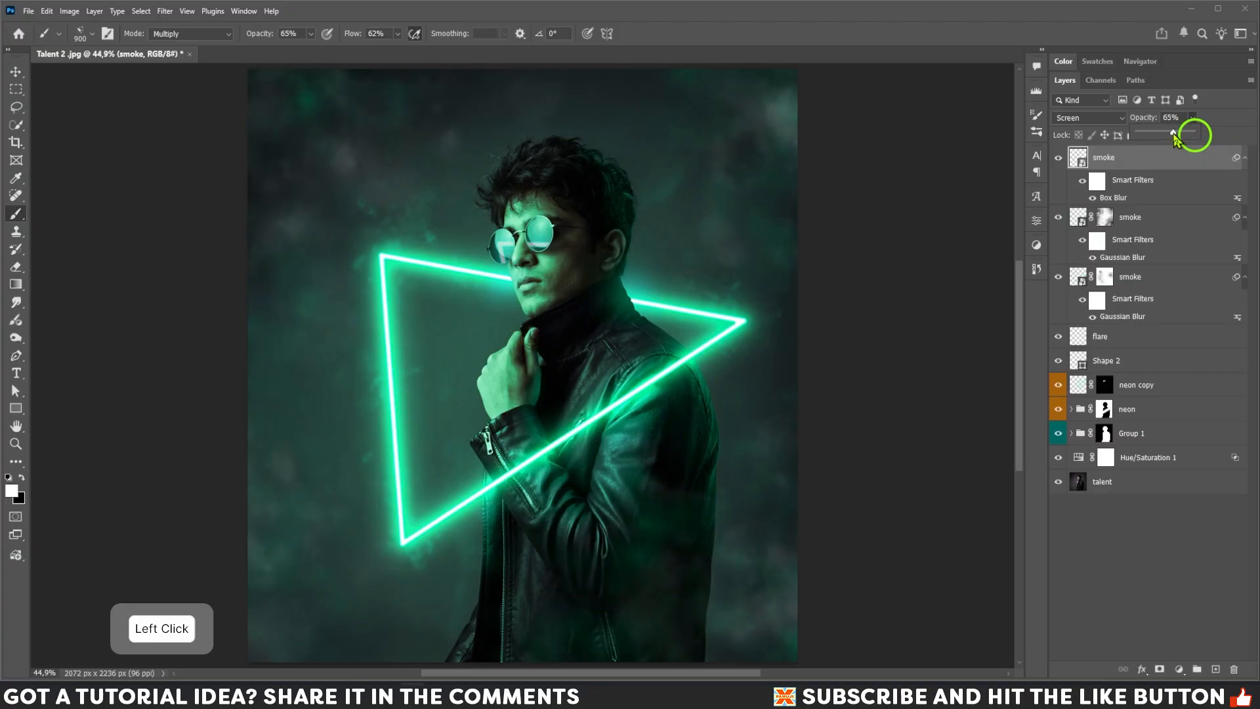
left_click_drag(1173, 138, 1175, 137)
left_click(1246, 158)
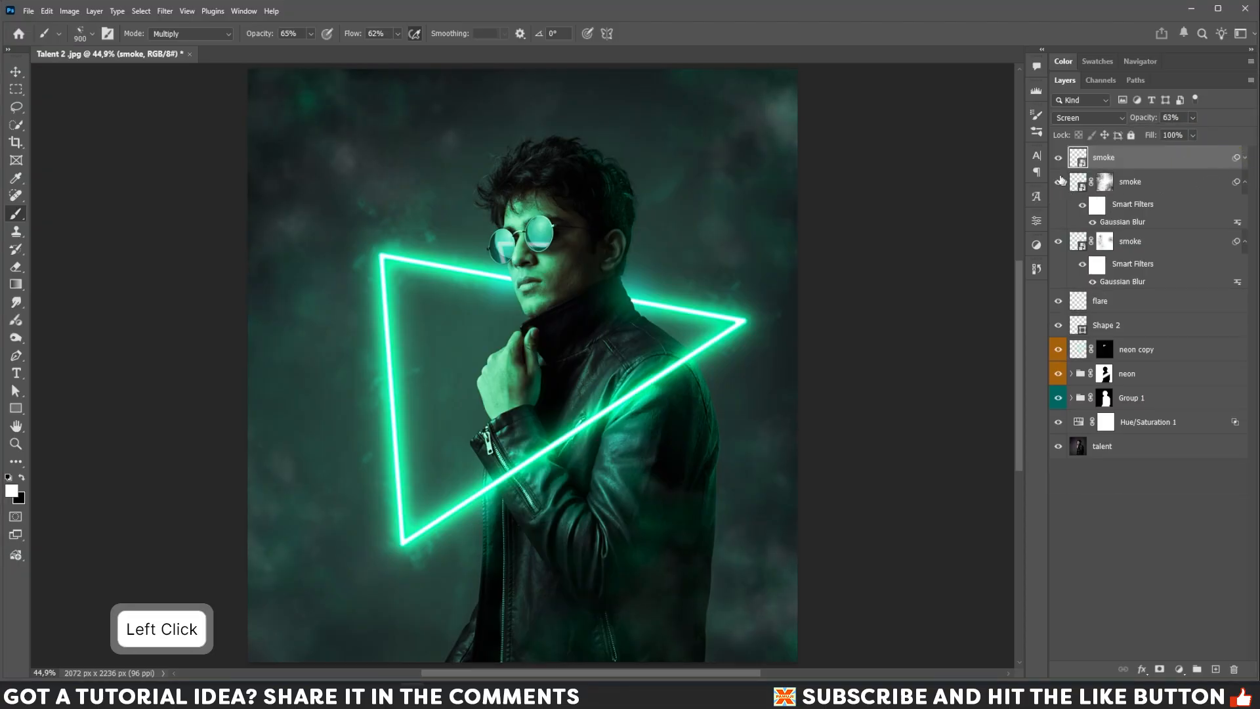
Set the middle smoke layer's opacity to 37%.
left_click(1127, 187)
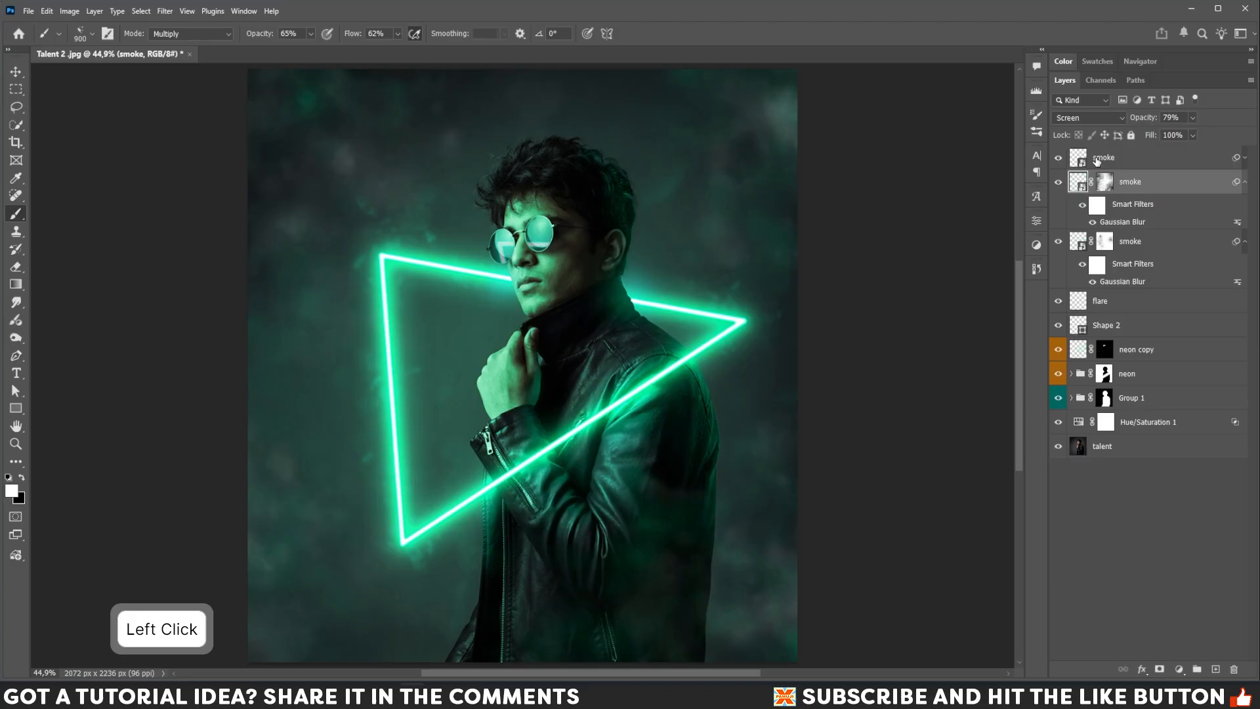
left_click(1192, 118)
left_click_drag(1195, 133, 1181, 134)
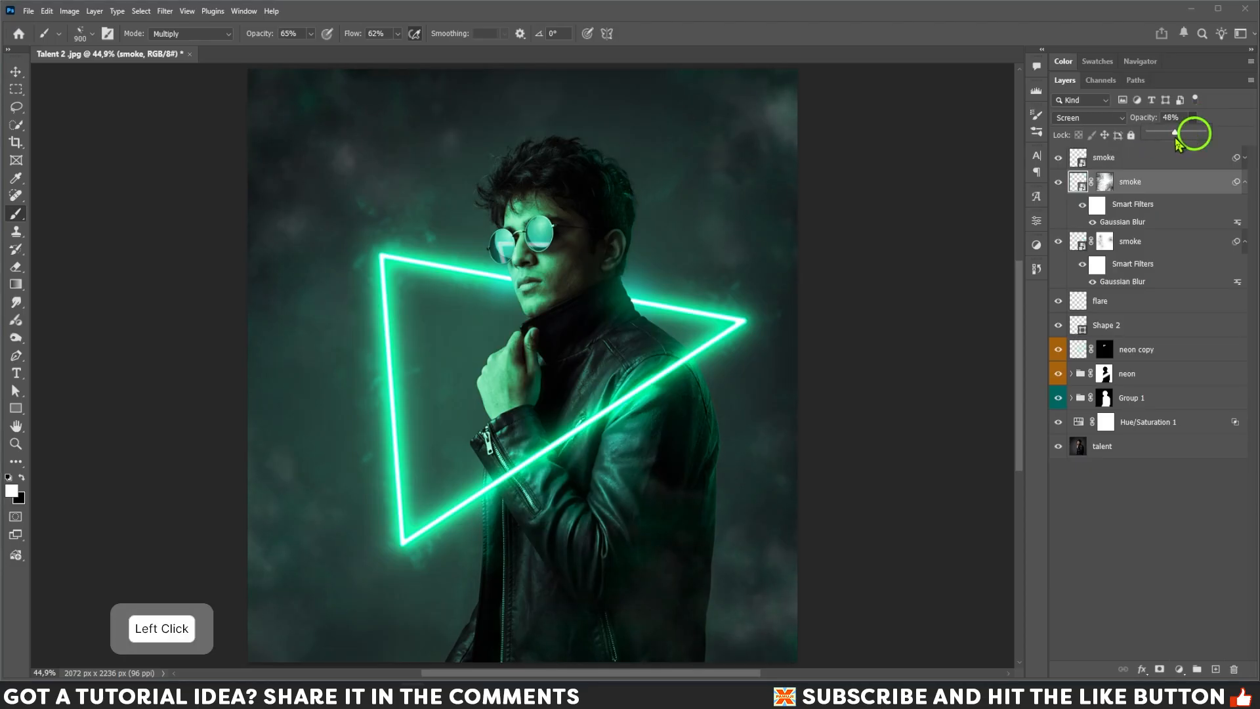
left_click_drag(1177, 141, 1179, 140)
Increase the bottom smoke layer's Gaussian Blur radius to 11.1 pixels.
double_click(1124, 284)
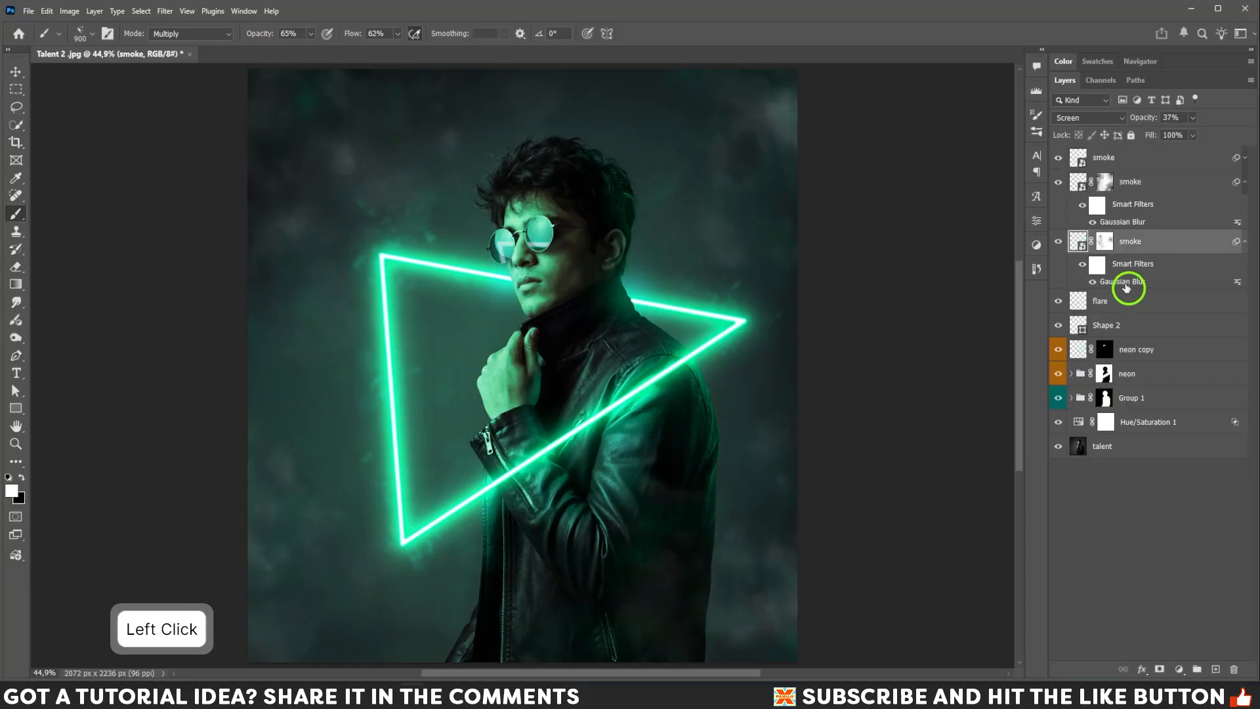
left_click_drag(653, 286, 677, 287)
left_click(677, 289)
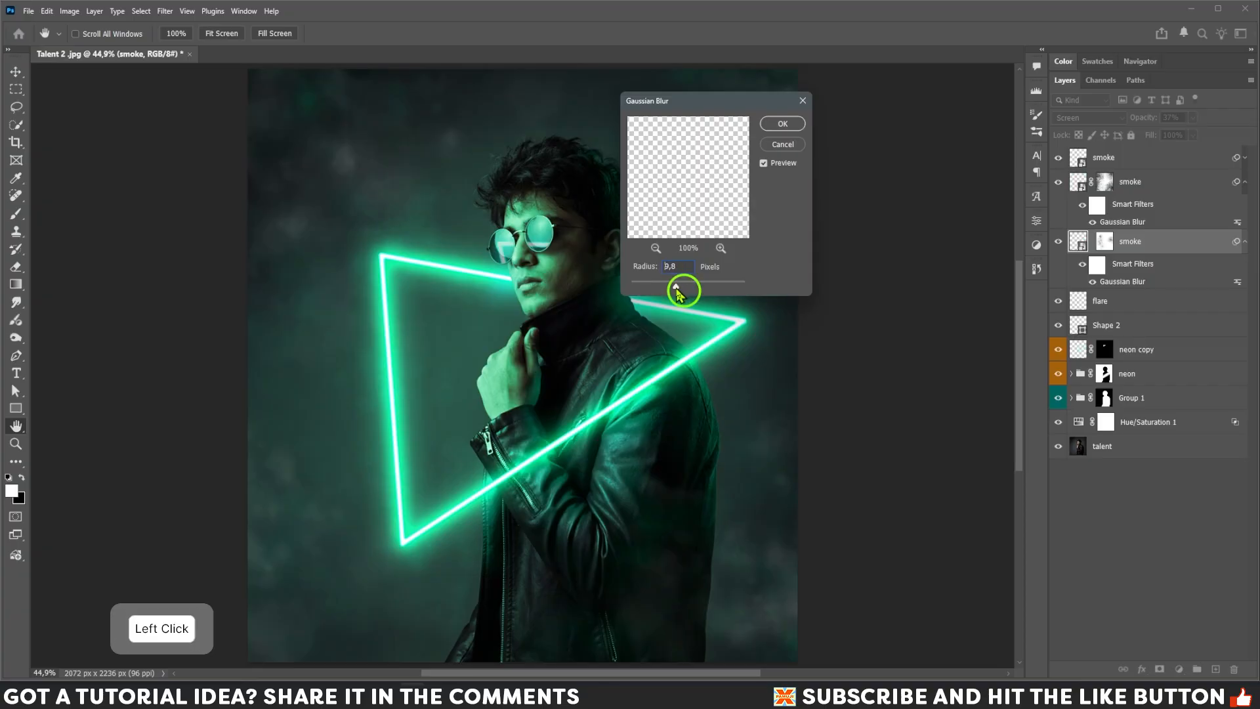
left_click(678, 289)
left_click(781, 124)
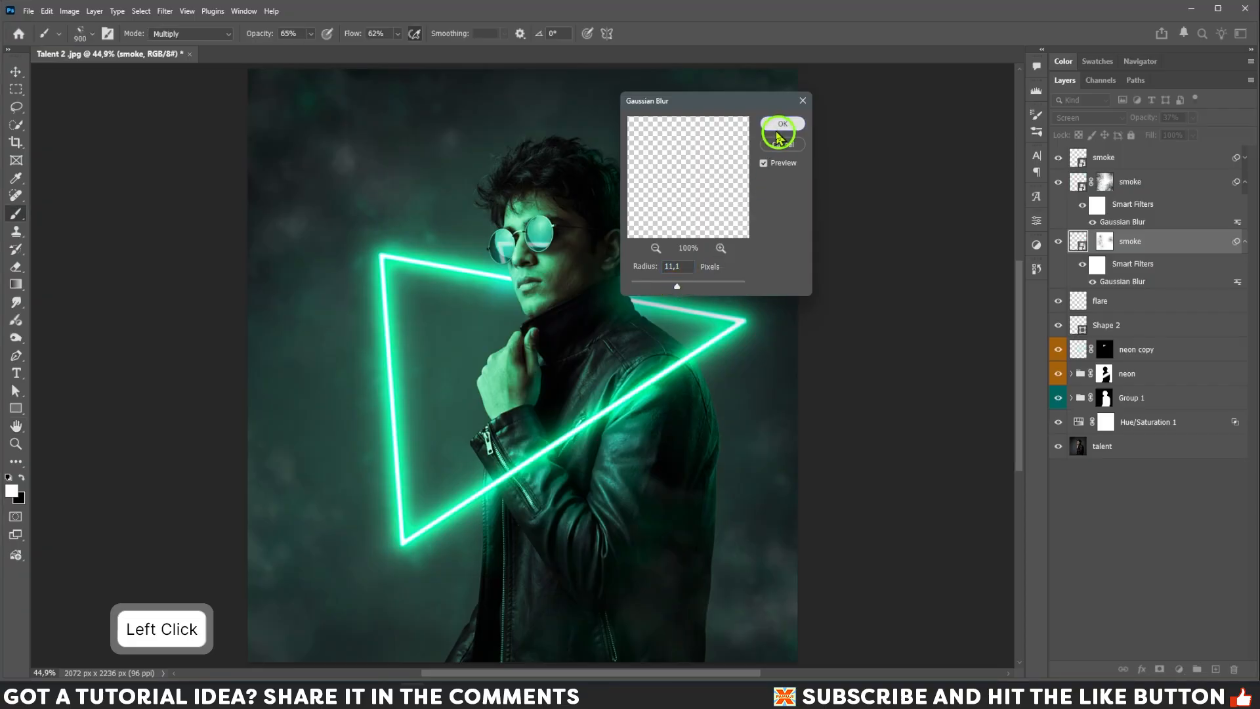
Reopen the top smoke layer's Box Blur and adjust its radius, then return to the brush.
left_click(1245, 159)
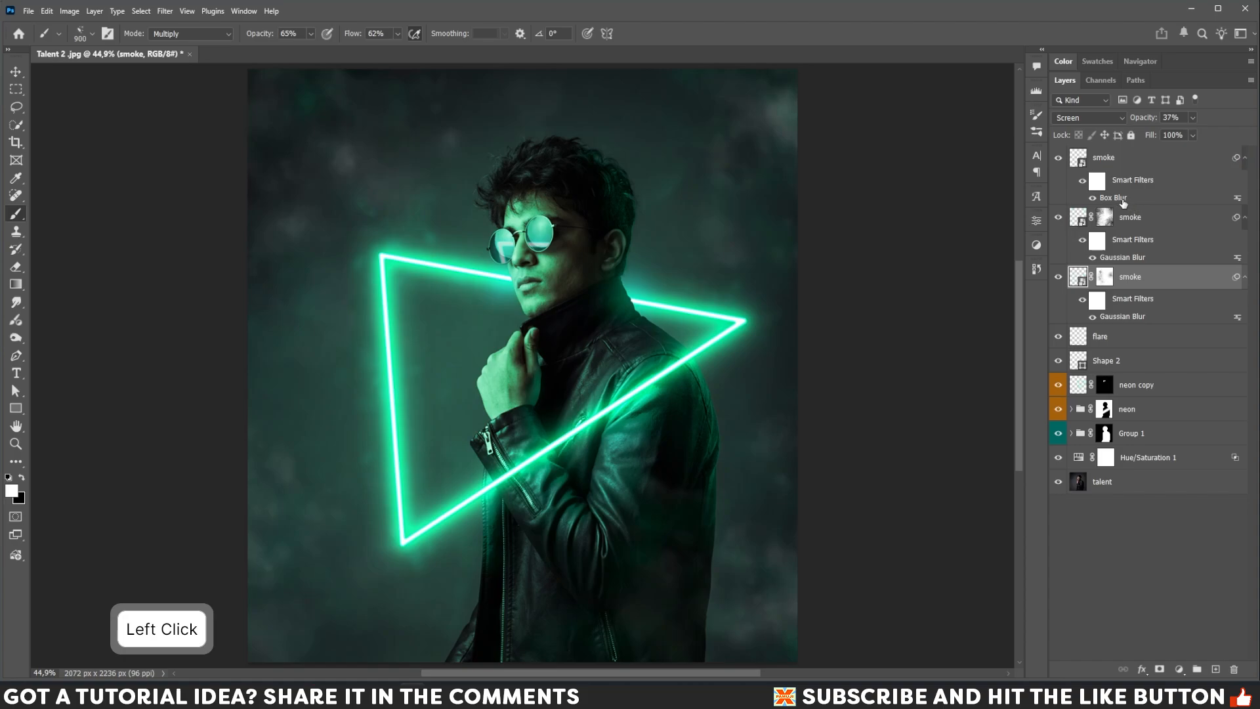
double_click(1116, 198)
mouse_move(50, 337)
left_mouse_down()
mouse_move(69, 339)
mouse_move(58, 342)
left_mouse_up()
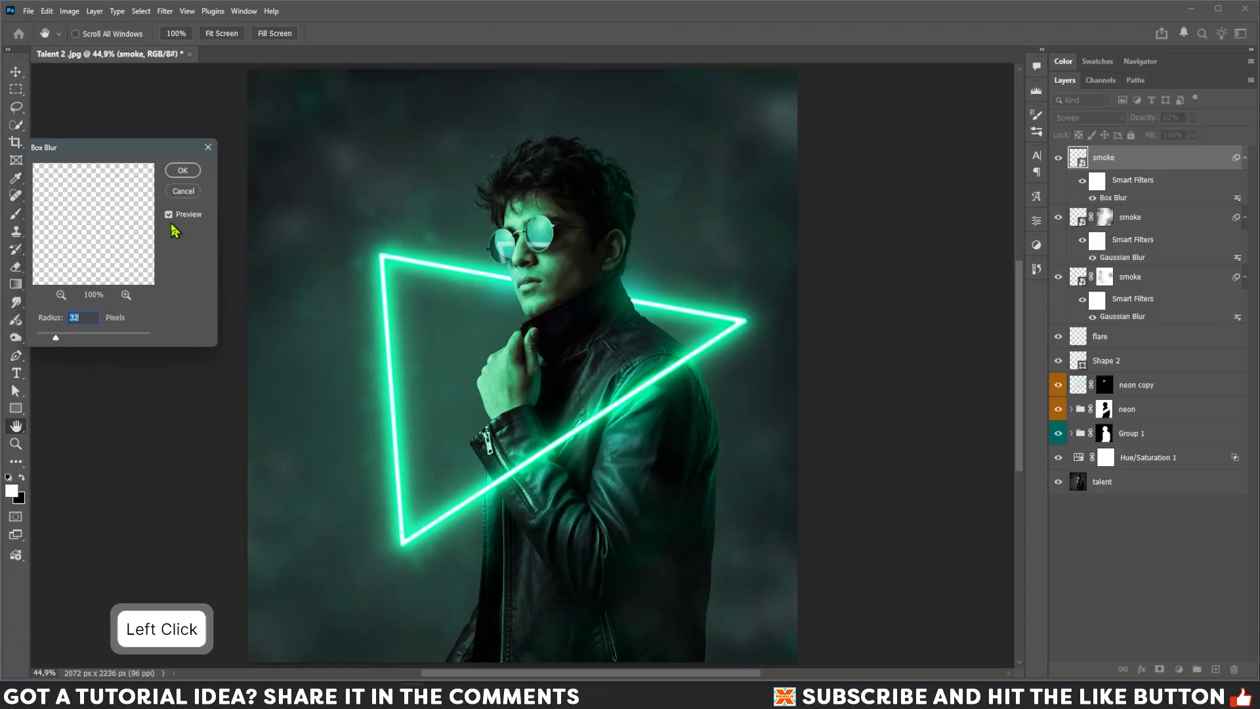
left_click(182, 172)
key("b")
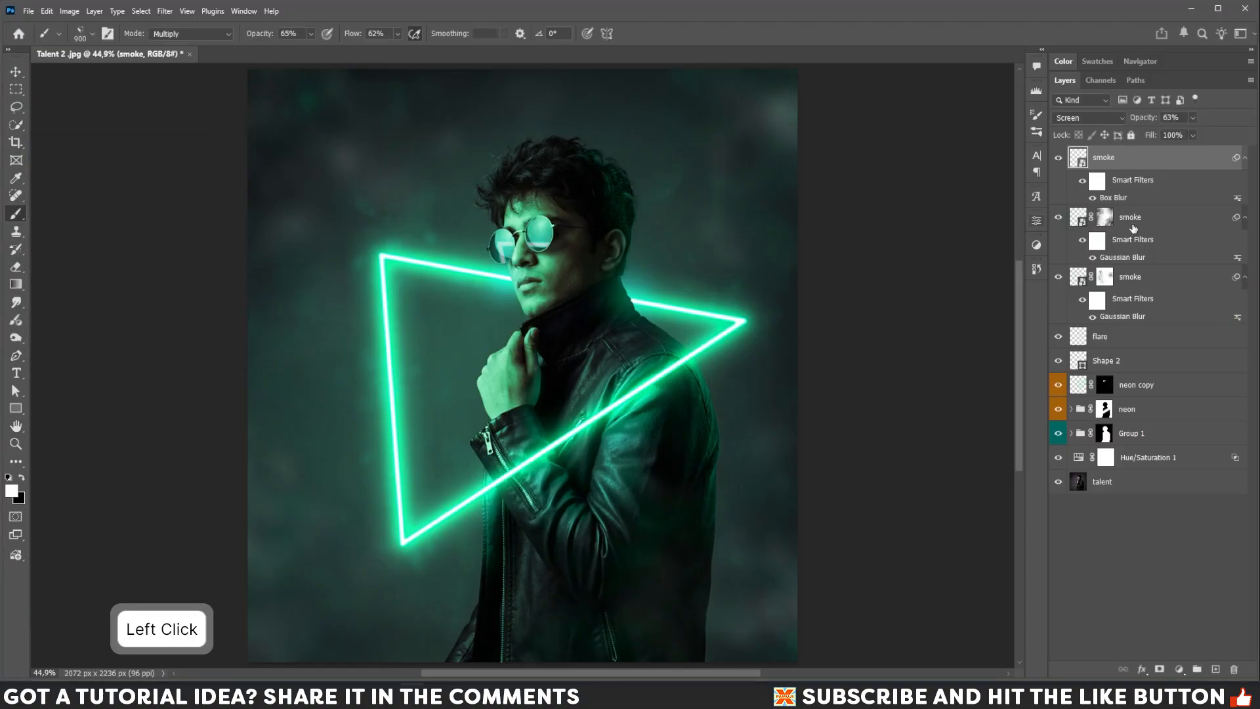
Slightly adjust the middle smoke layer's Gaussian Blur radius.
double_click(1115, 258)
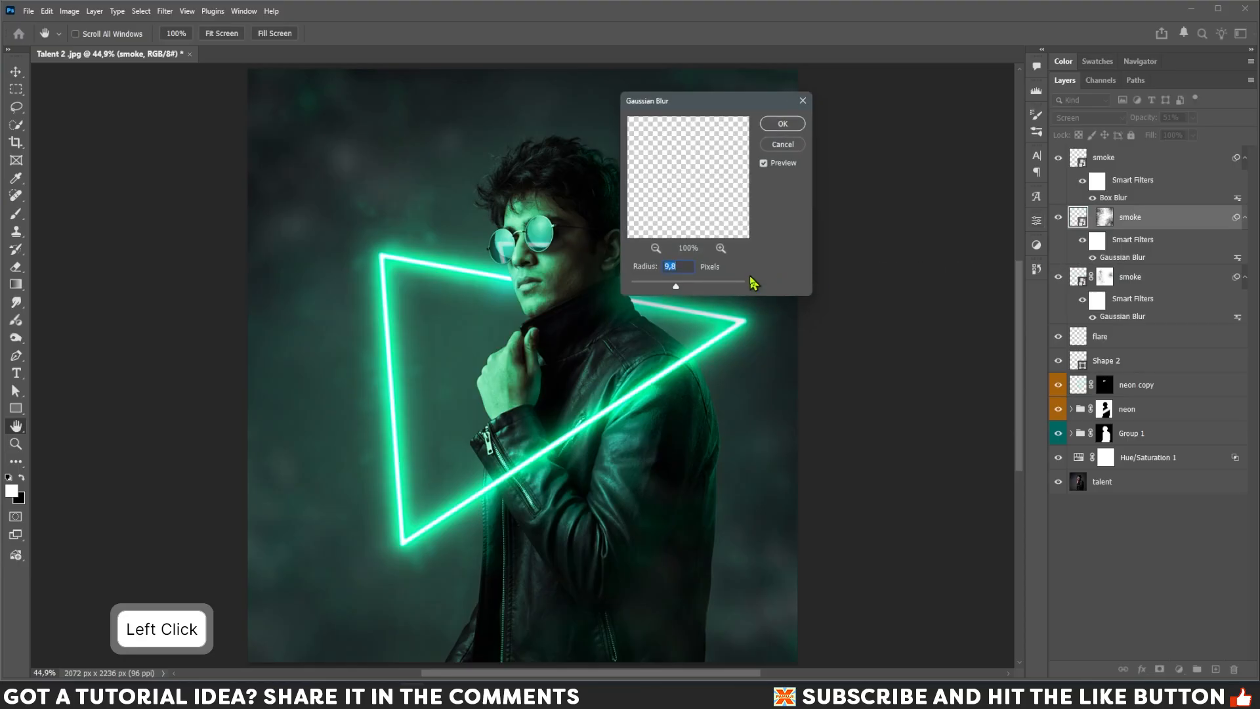
left_click_drag(678, 291, 680, 287)
left_click(783, 125)
Lower the top smoke layer's opacity to 33%.
left_click(1133, 161)
left_click(1193, 119)
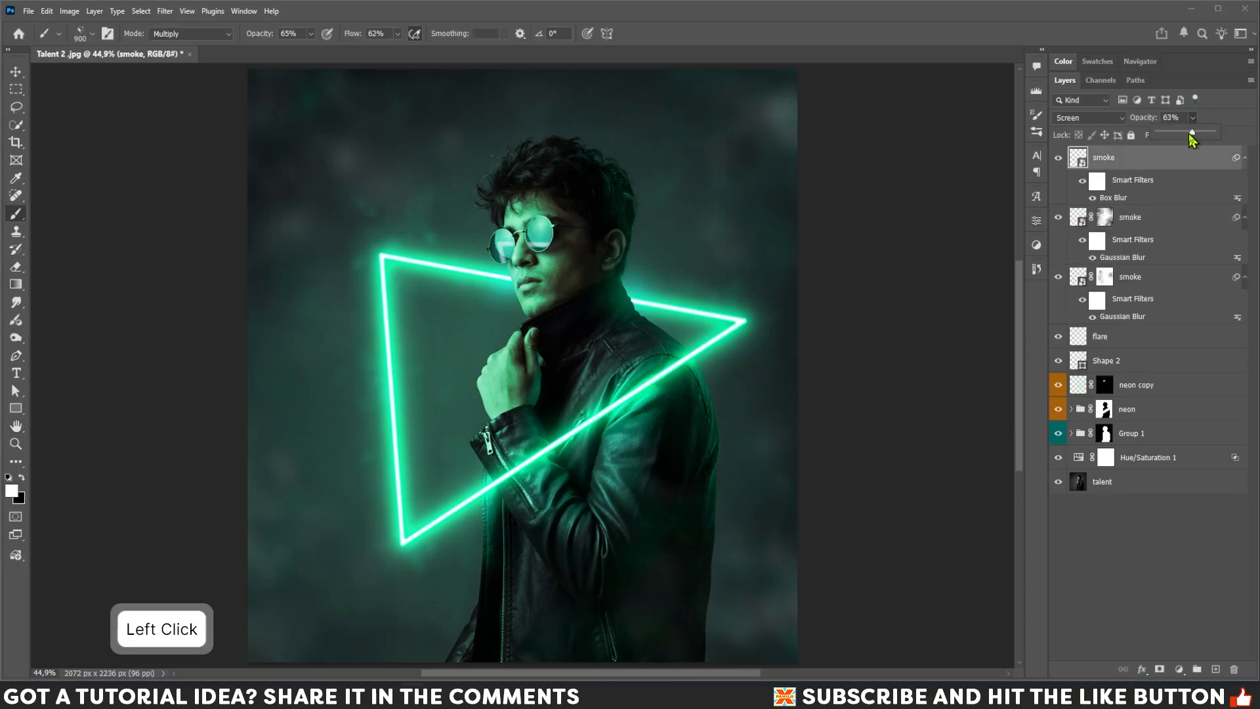
left_click_drag(1192, 136, 1173, 138)
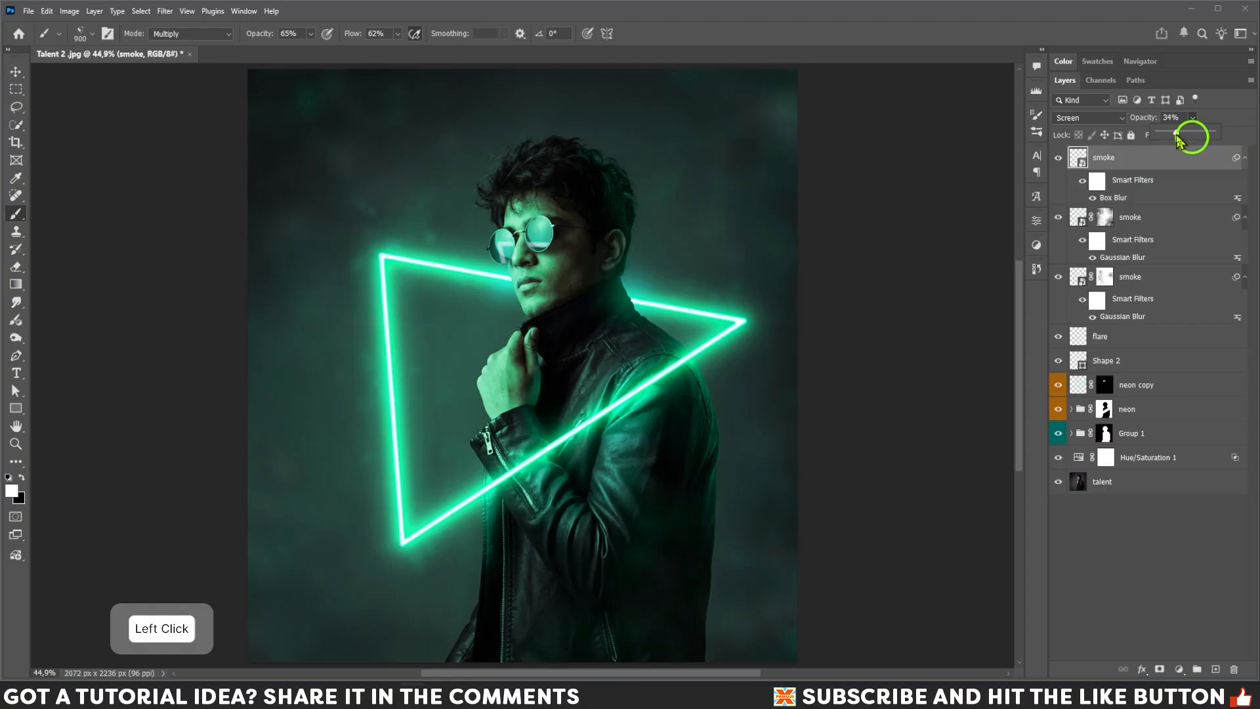
key("Return")
left_click(1174, 170)
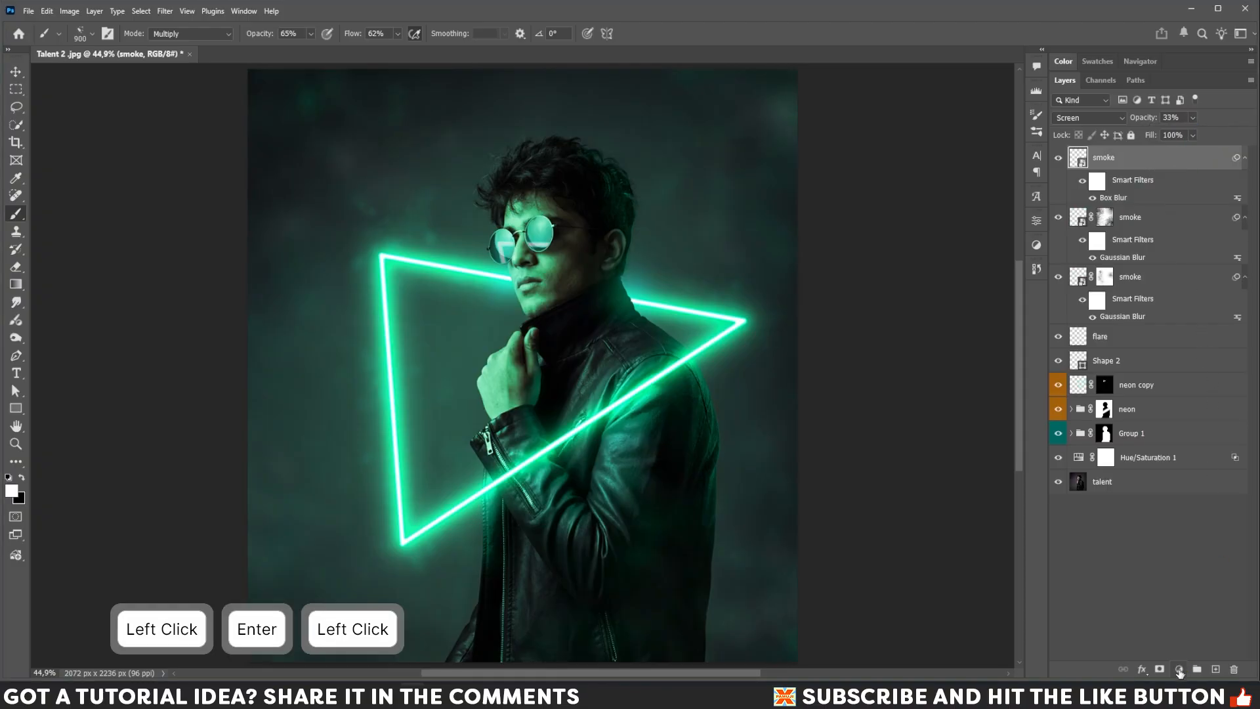
Add a Color and Vibrance adjustment layer on top, increase its vibrance, and close its properties.
left_click(1179, 669)
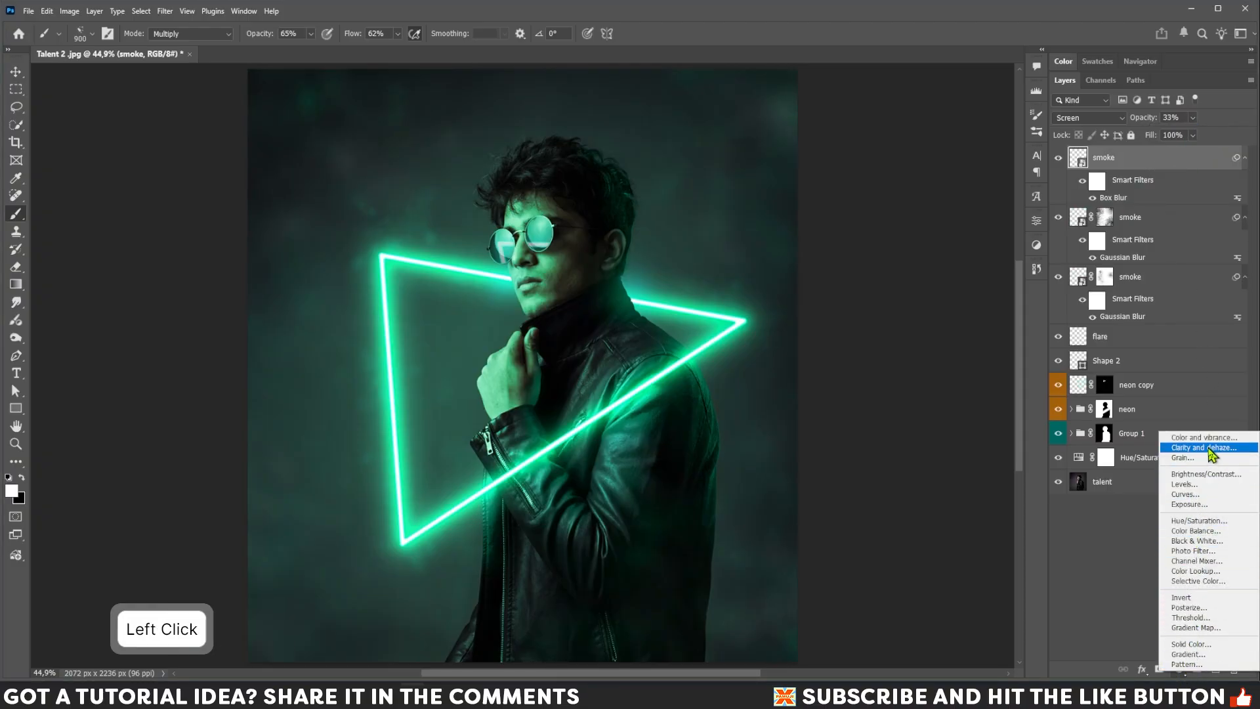
left_click(1211, 437)
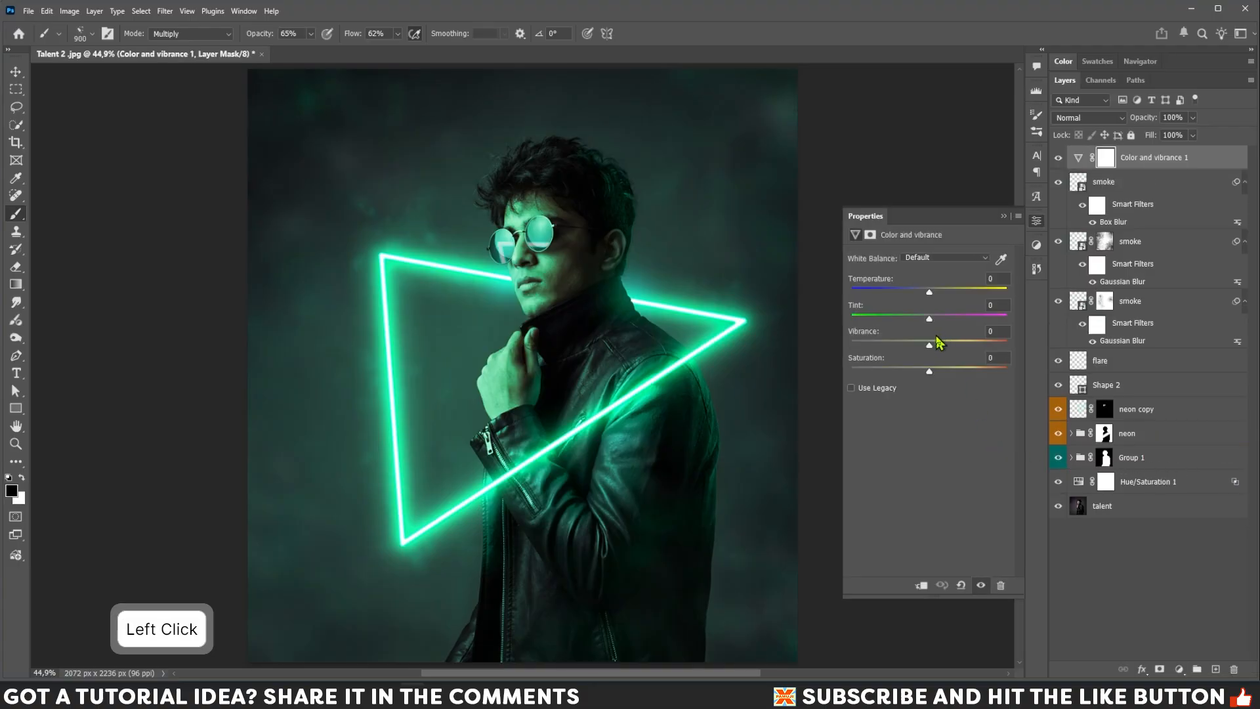
left_click_drag(930, 348, 969, 355)
left_click(1005, 218)
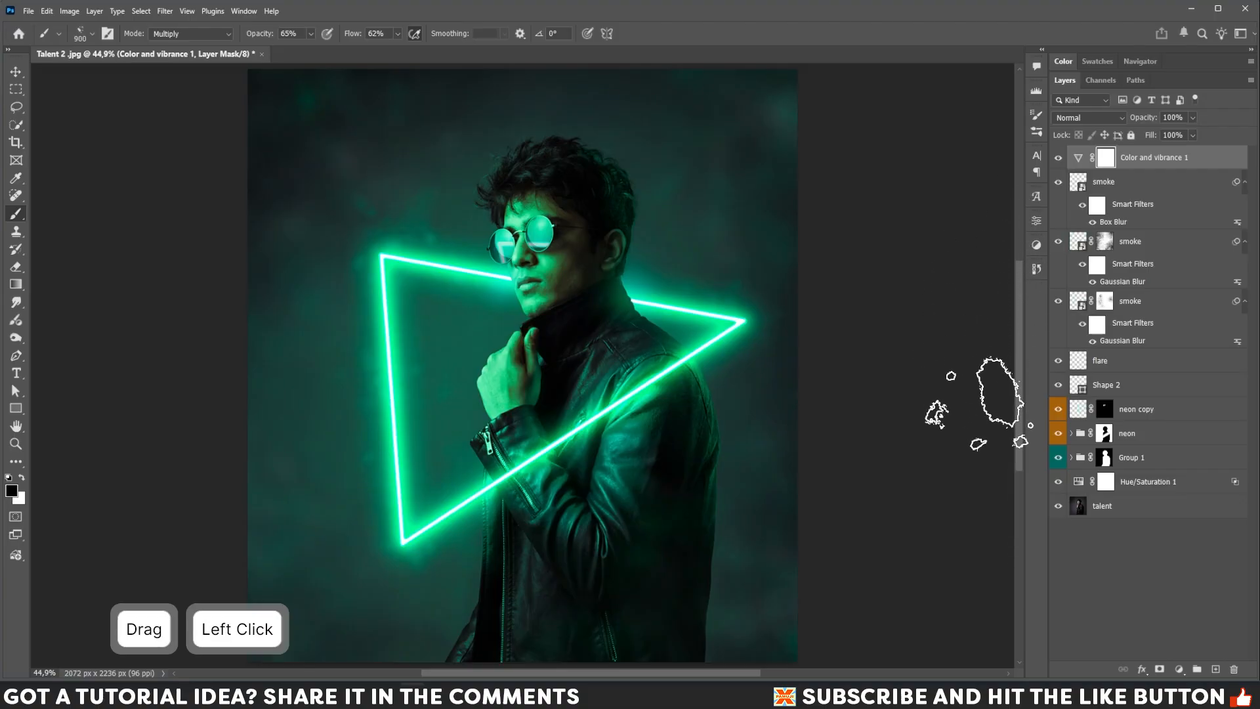